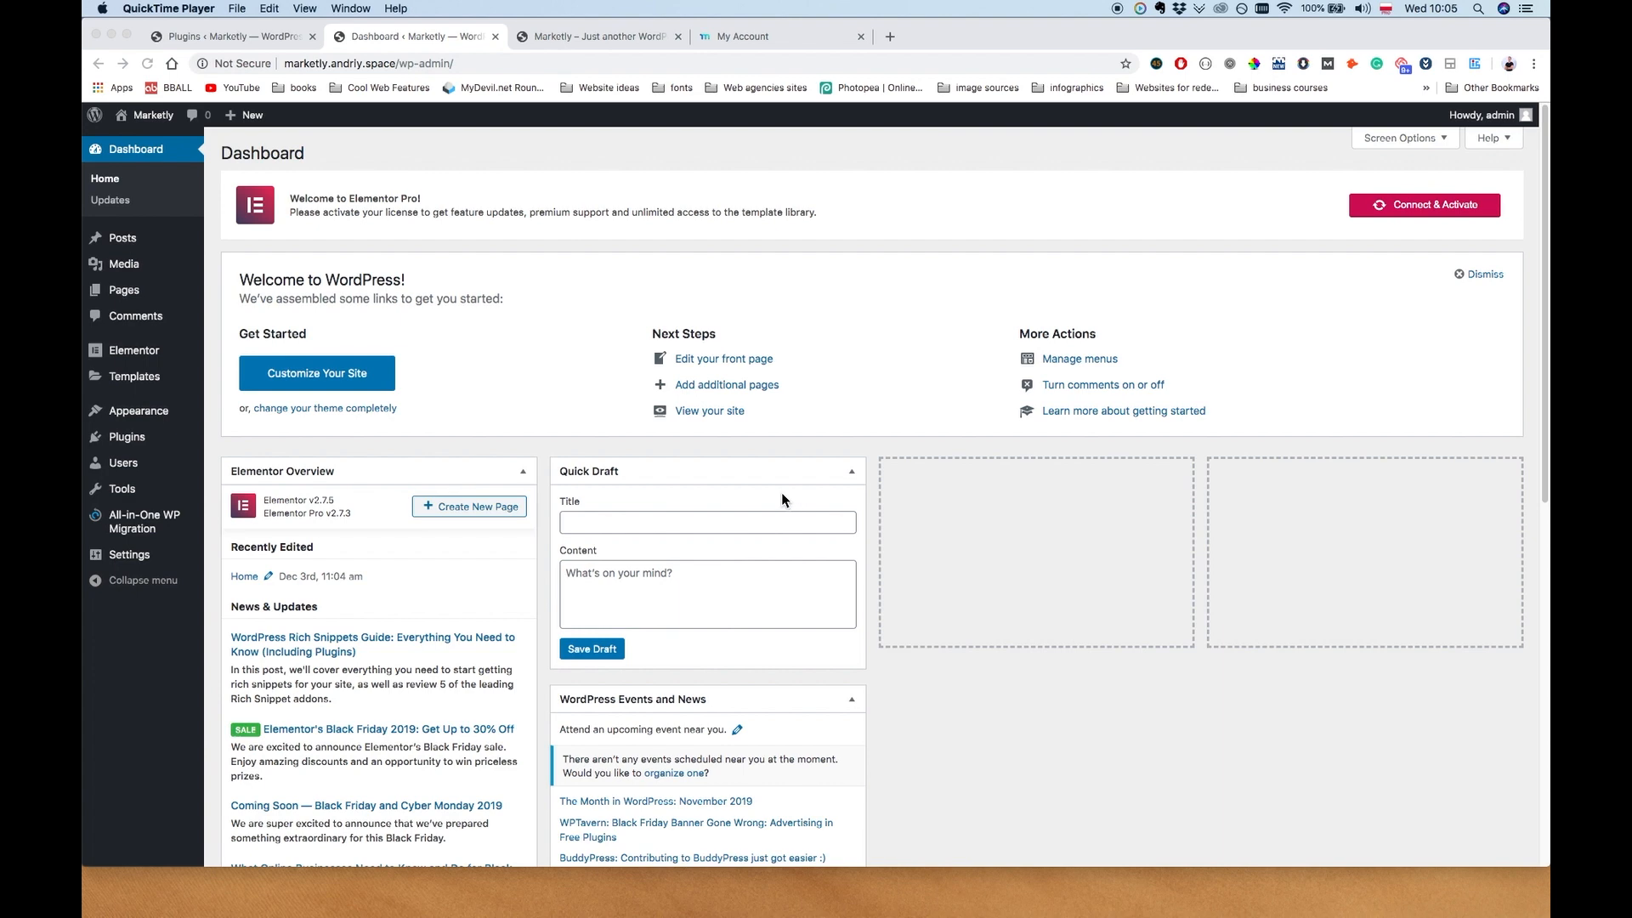
Open the site-wide Header template from the Theme Builder for editing with Elementor
{"action": "left_click", "coordinate": [543, 39]}
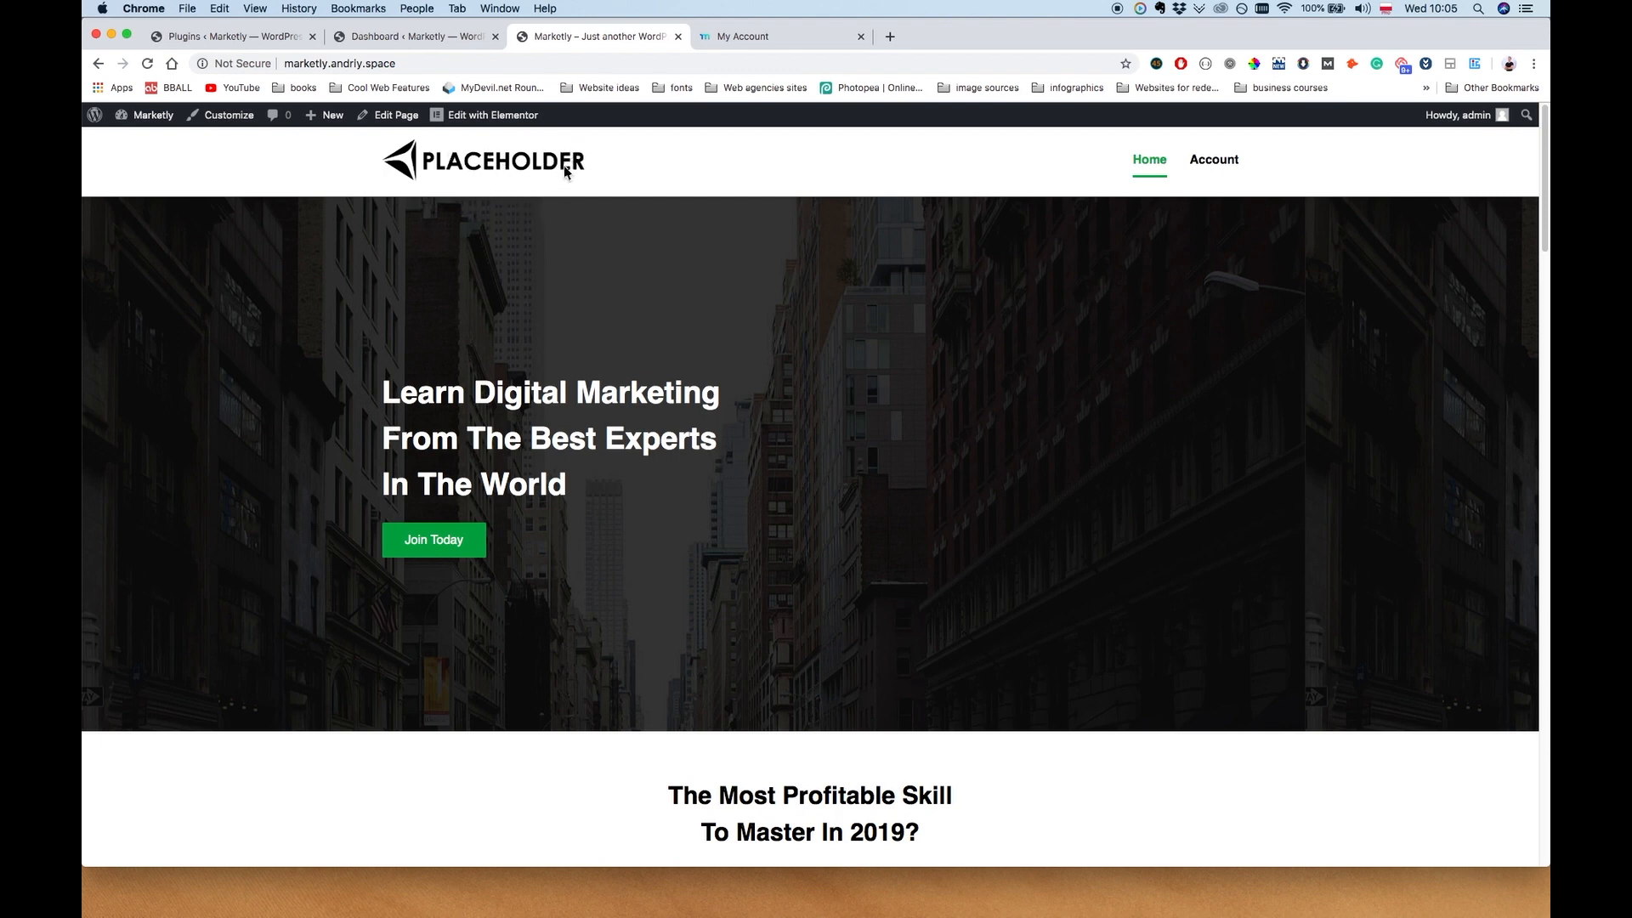
{"action": "left_click", "coordinate": [430, 41]}
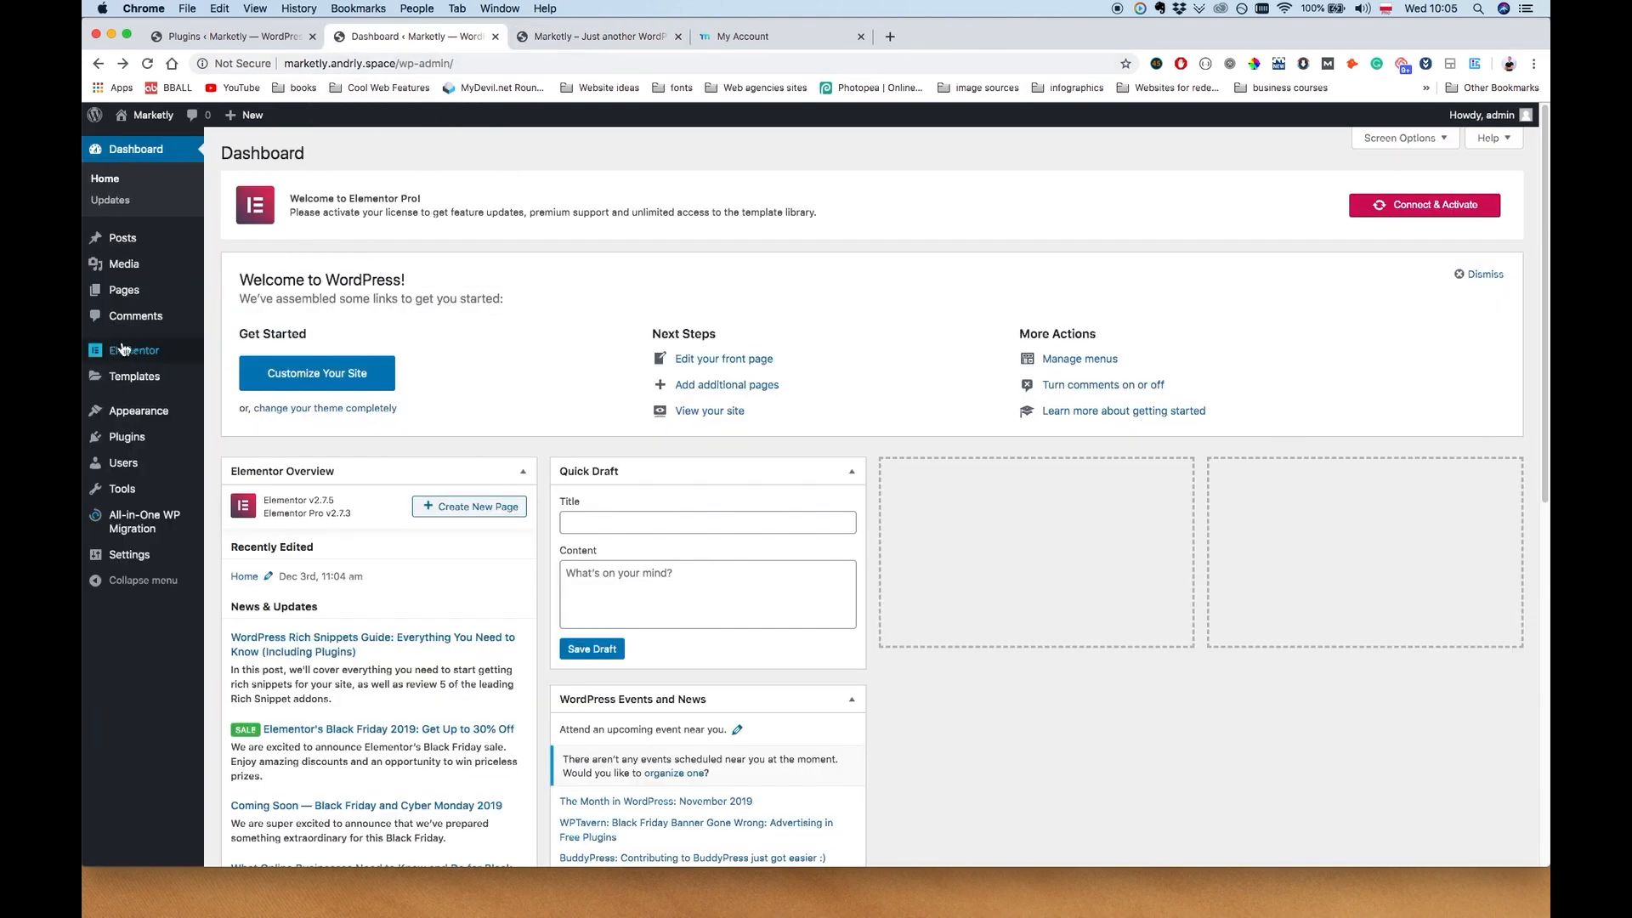
{"action": "mouse_move", "coordinate": [134, 376]}
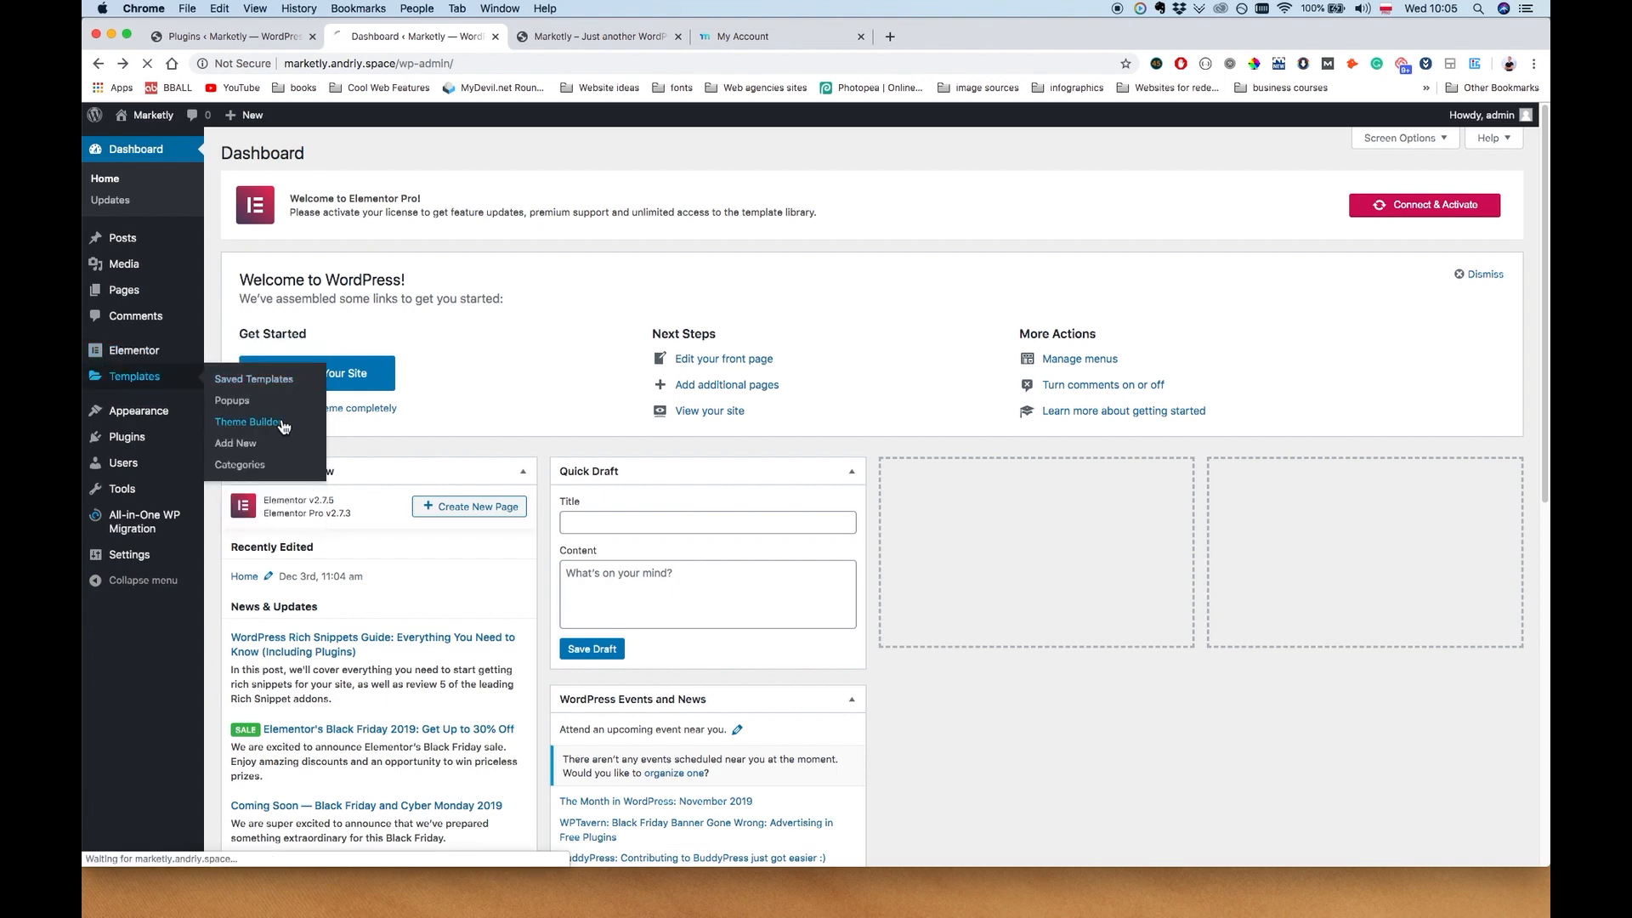
{"action": "left_click", "coordinate": [250, 421]}
{"action": "left_click", "coordinate": [352, 284]}
{"action": "mouse_move", "coordinate": [318, 445]}
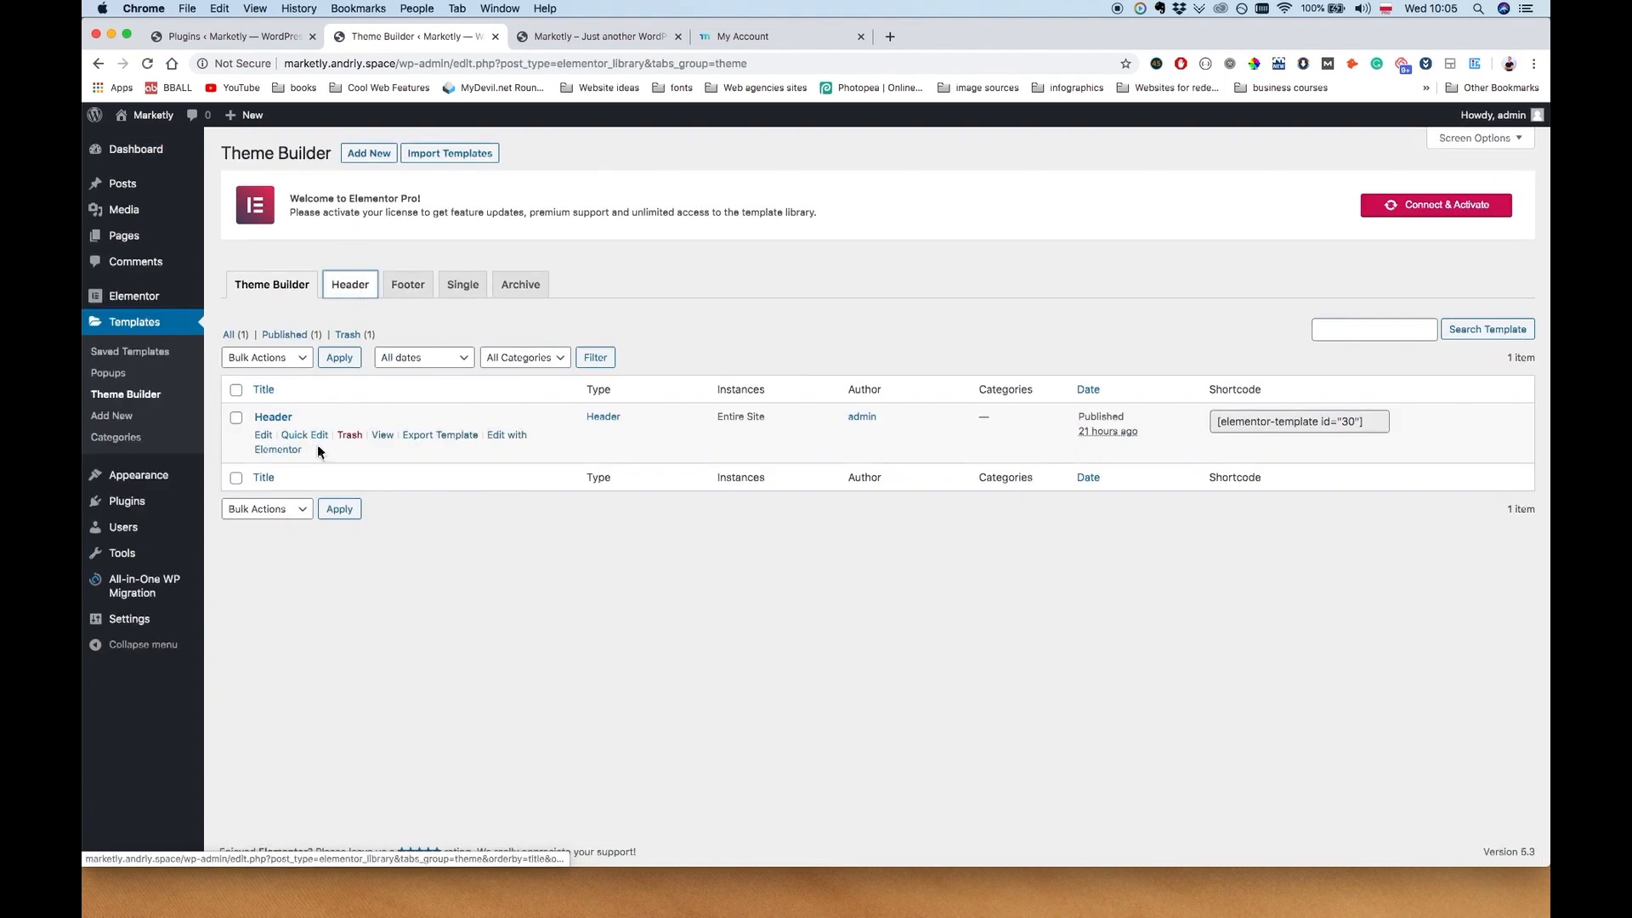
{"action": "left_click", "coordinate": [508, 436]}
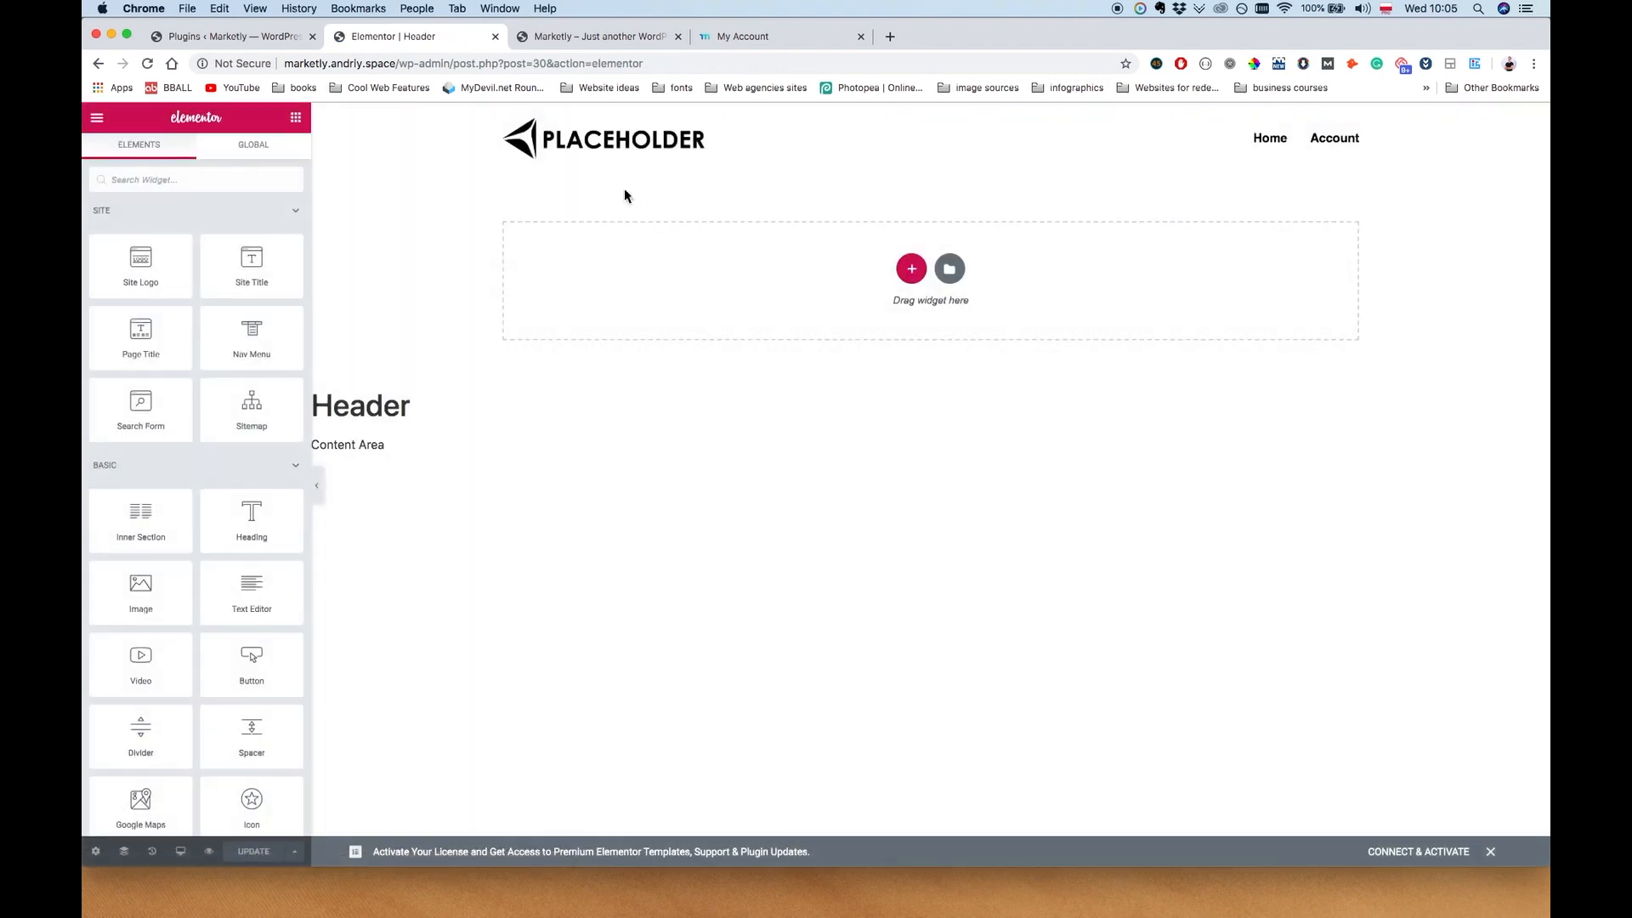
Link the header's logo image to the custom URL "/" and update the template
{"action": "left_click", "coordinate": [692, 143]}
{"action": "left_click_drag", "start_coordinate": [116, 445], "coordinate": [102, 447]}
{"action": "left_click", "coordinate": [214, 446]}
{"action": "left_click", "coordinate": [264, 473]}
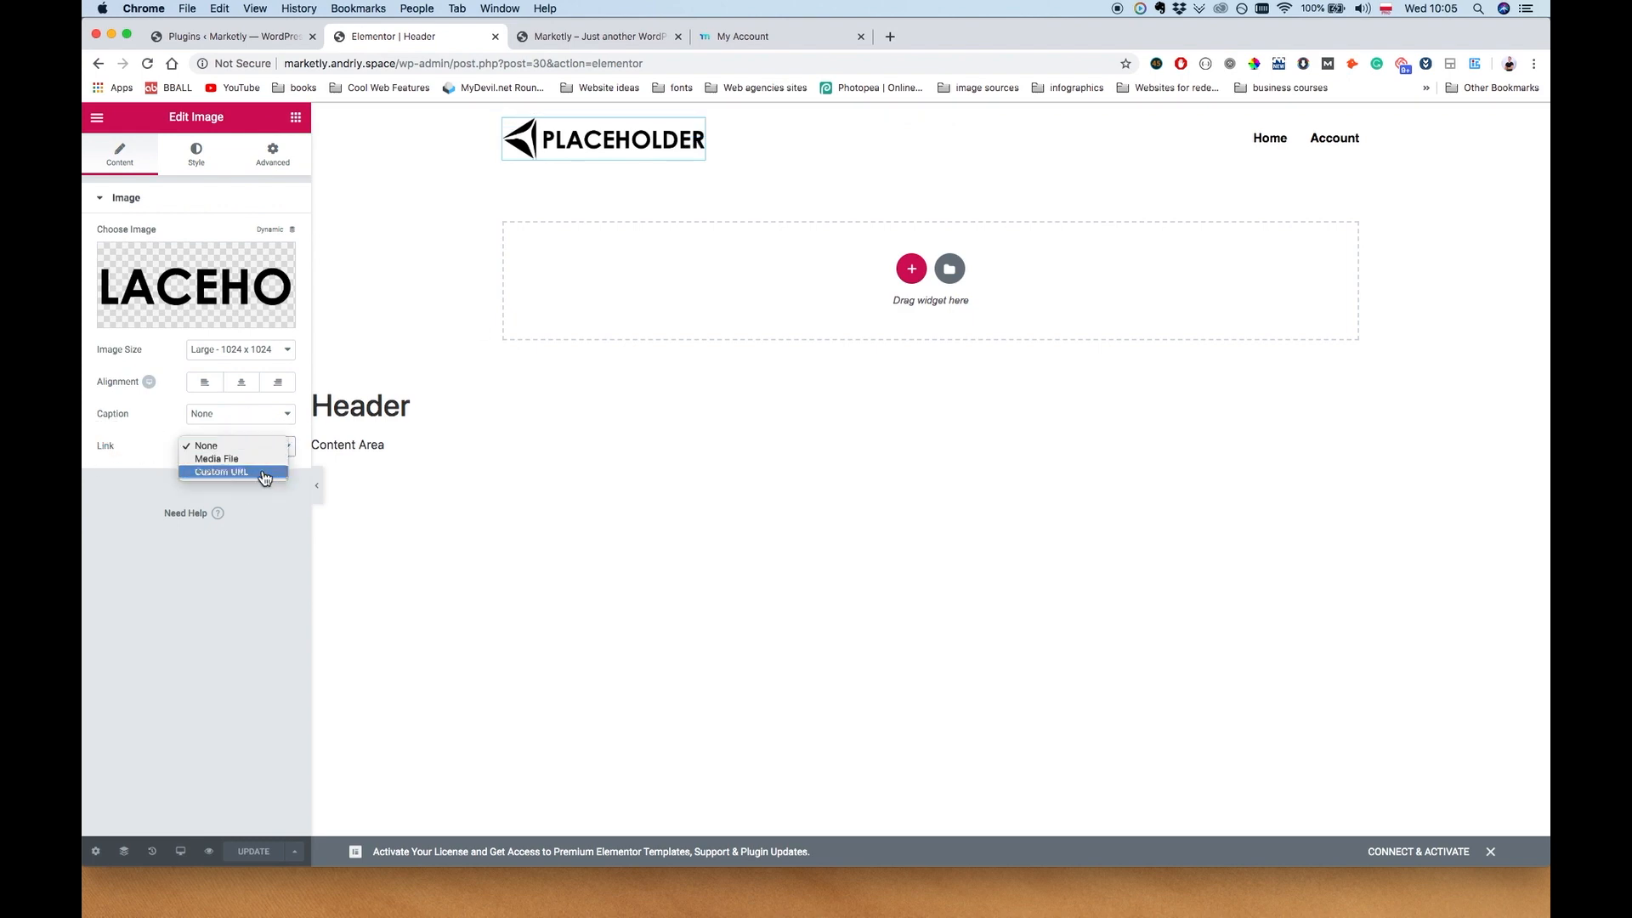
{"action": "type", "text": "/"}
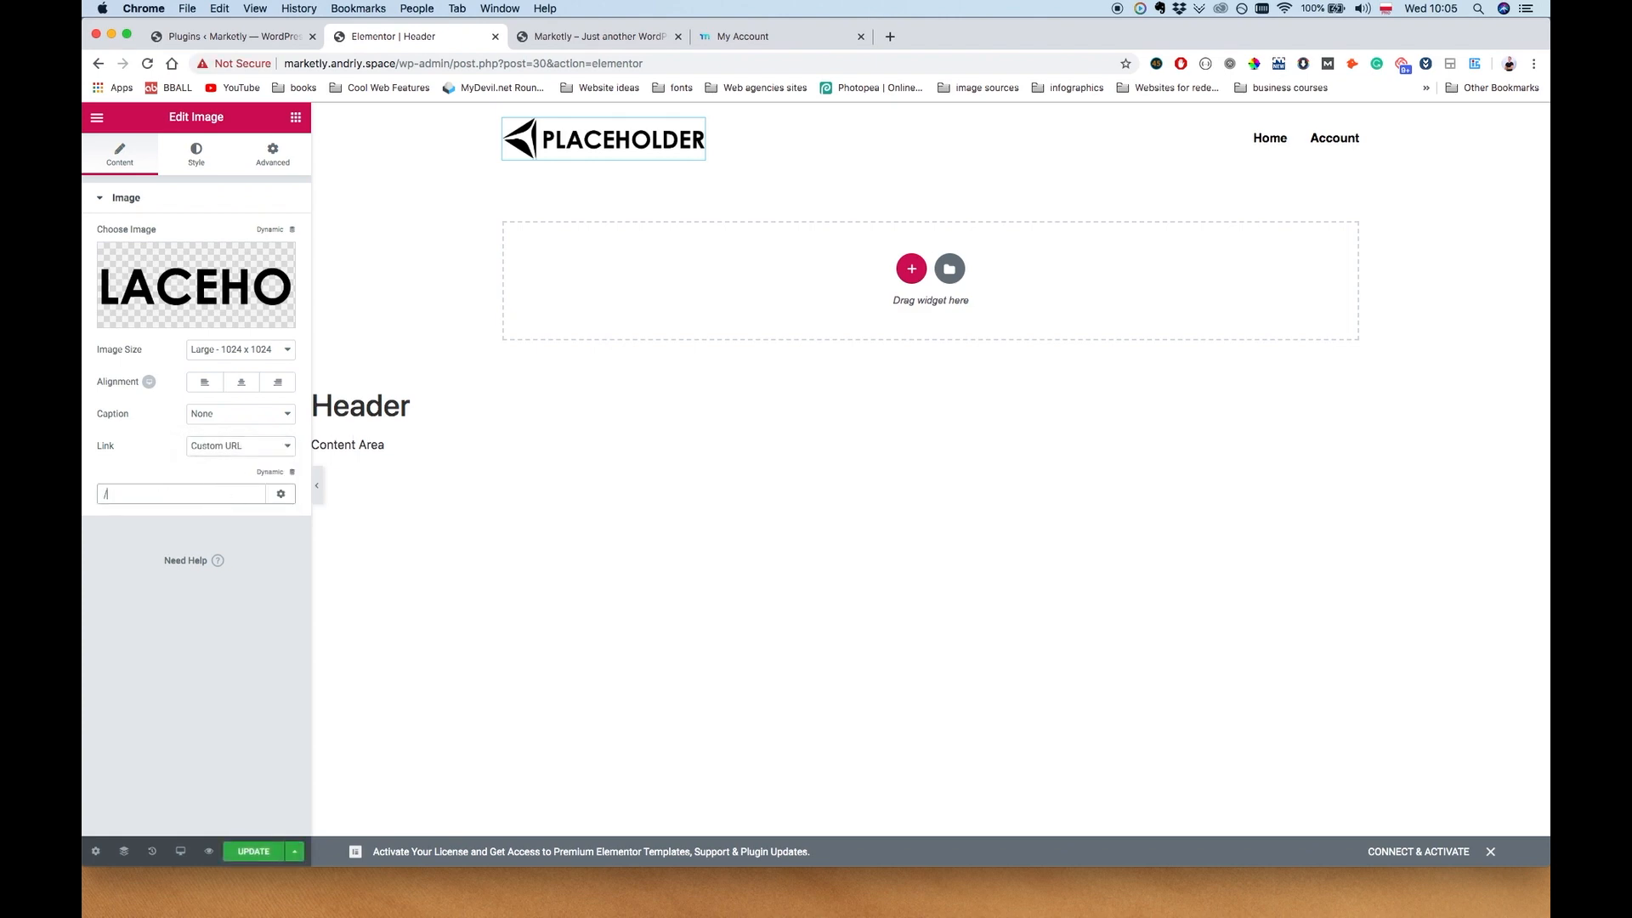
{"action": "left_click", "coordinate": [253, 852]}
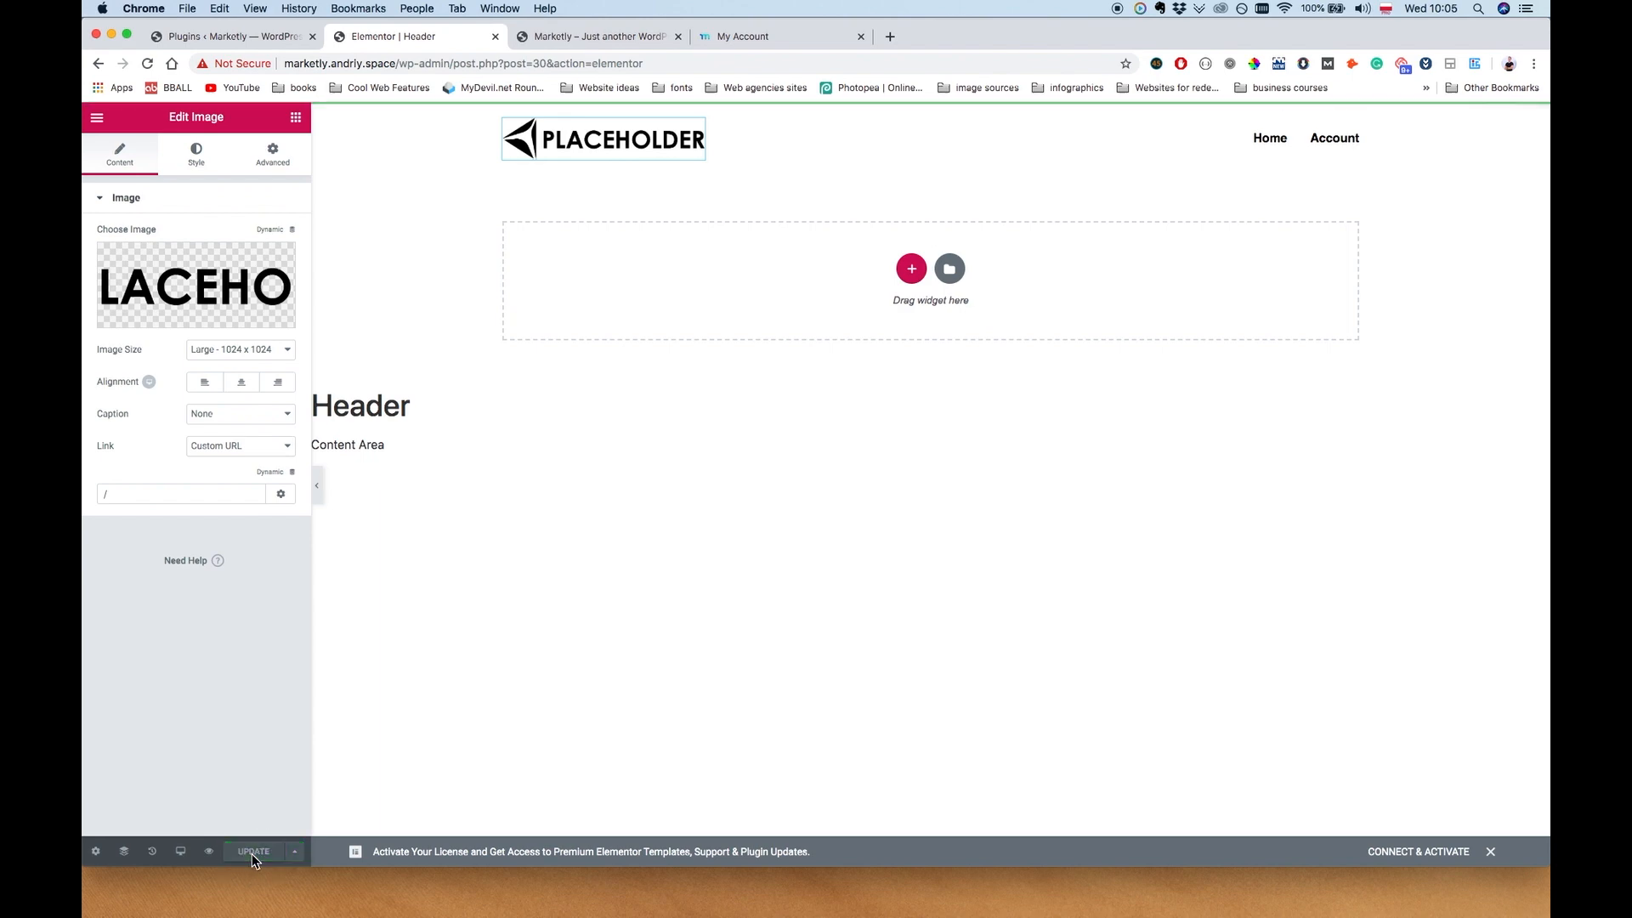
Reload the Marketly home page to check the logo link, and close the Elementor header editor
{"action": "left_click", "coordinate": [595, 37]}
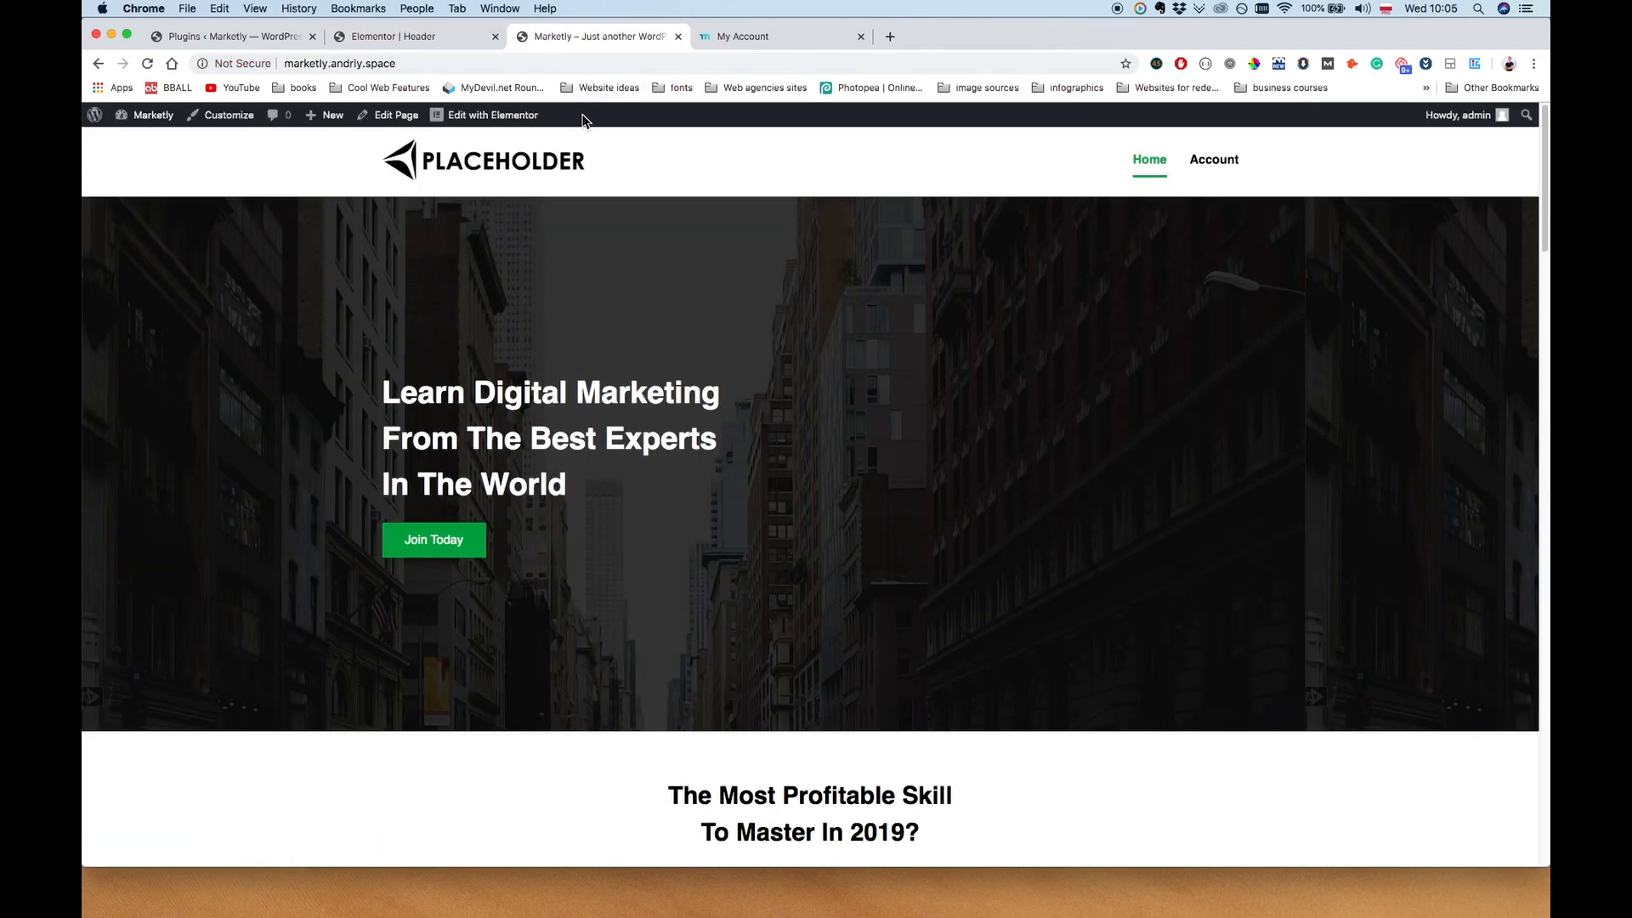
{"action": "key", "text": "super+r"}
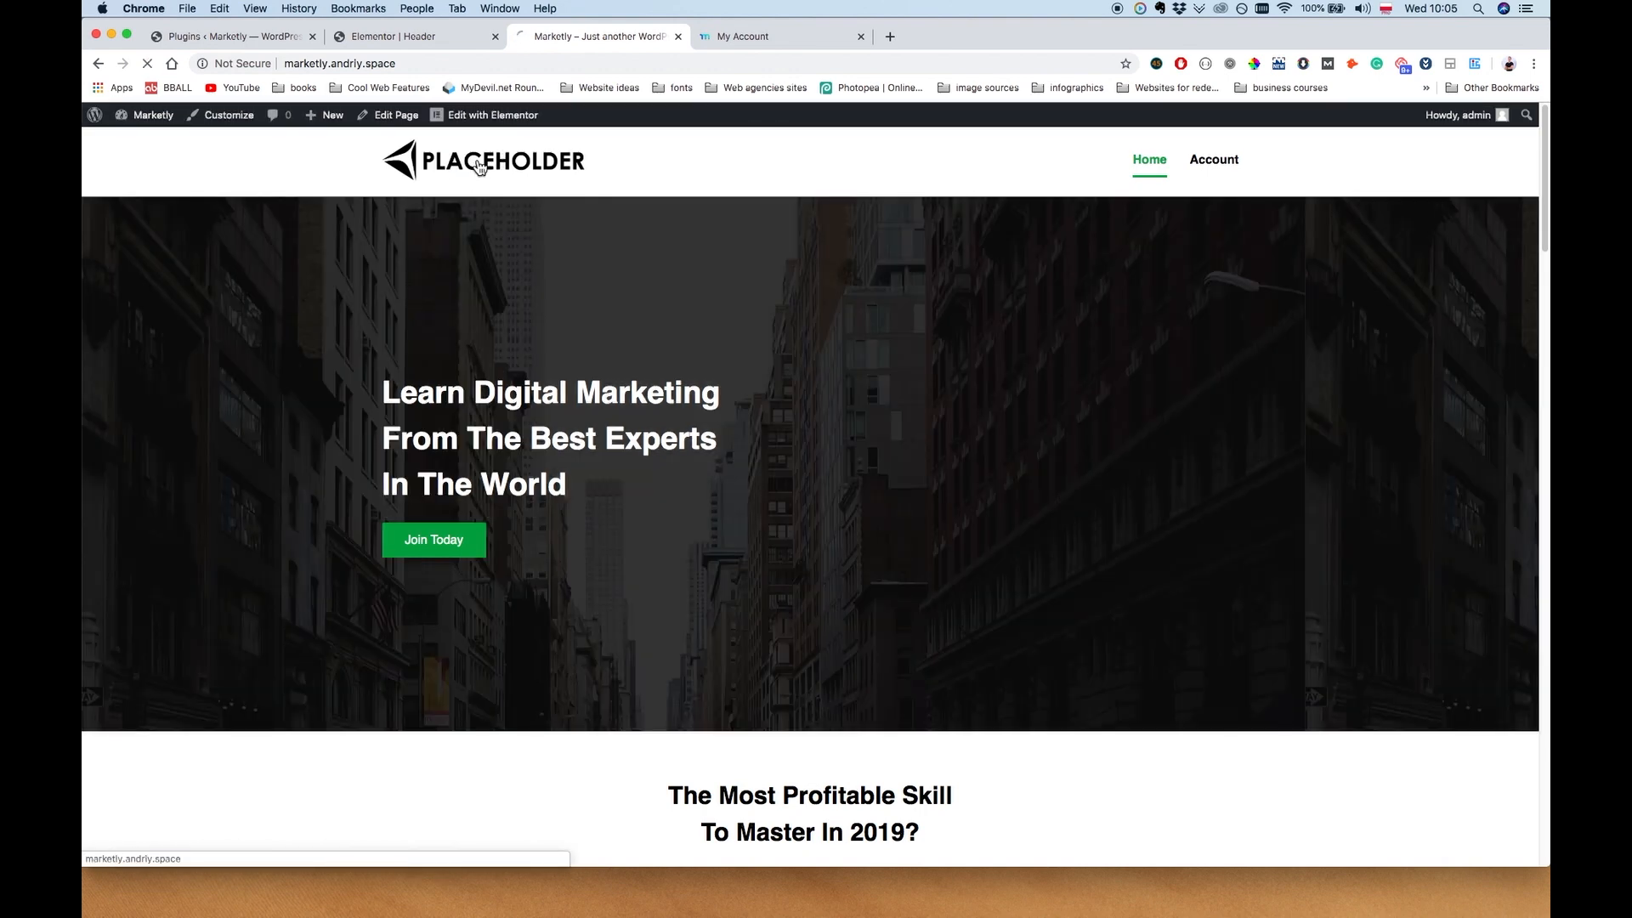
{"action": "left_click", "coordinate": [408, 39]}
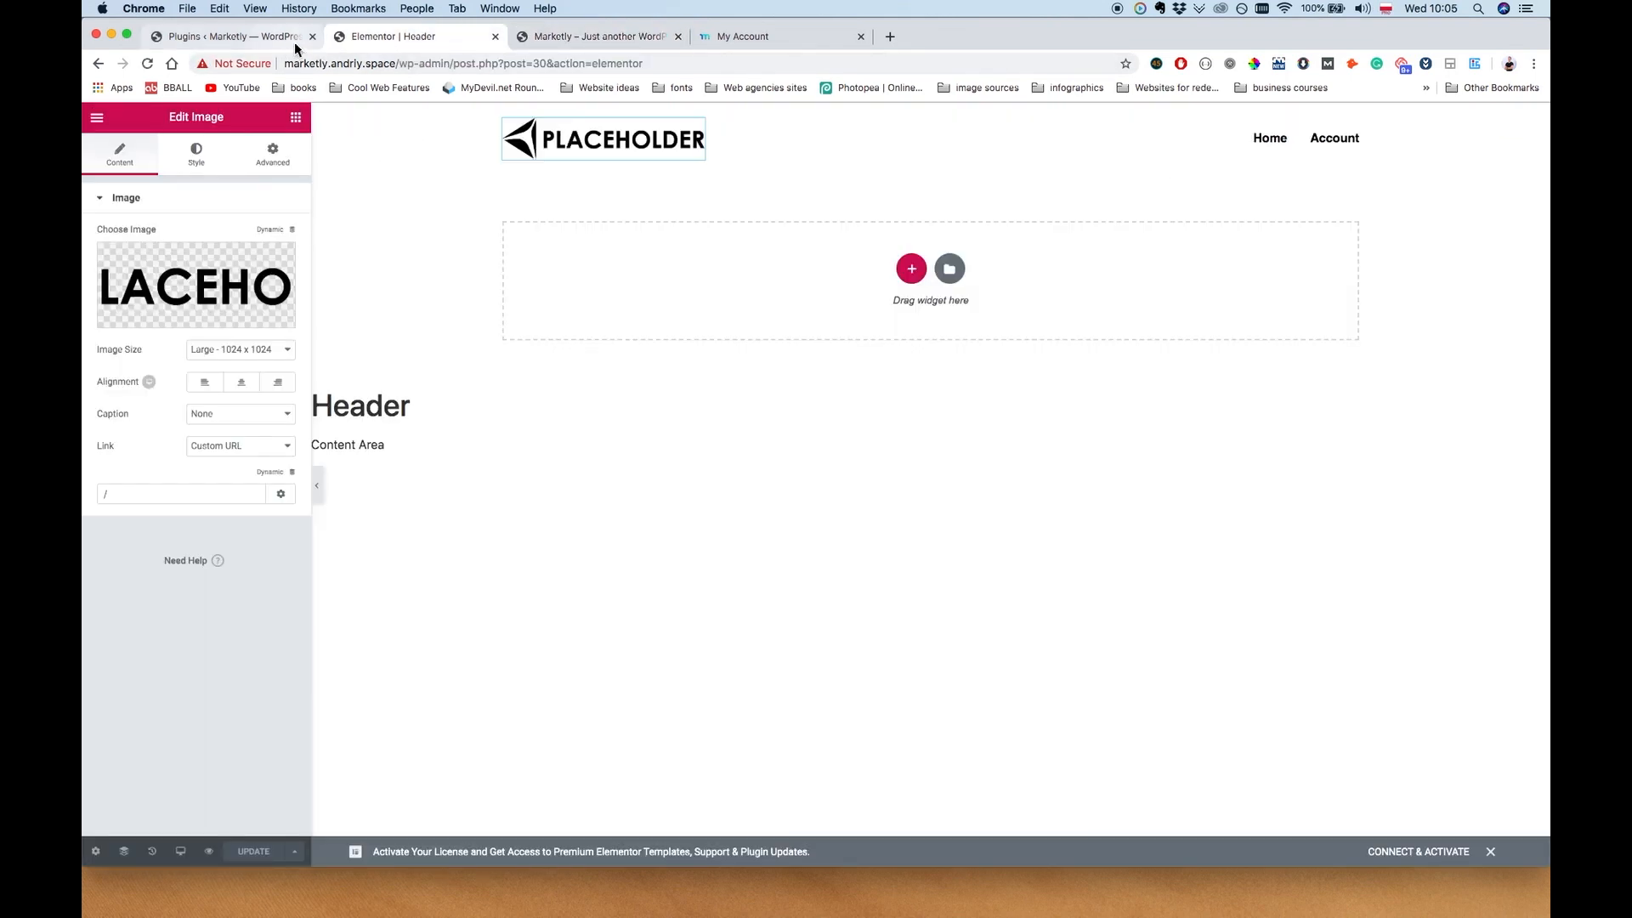
{"action": "left_click", "coordinate": [496, 36]}
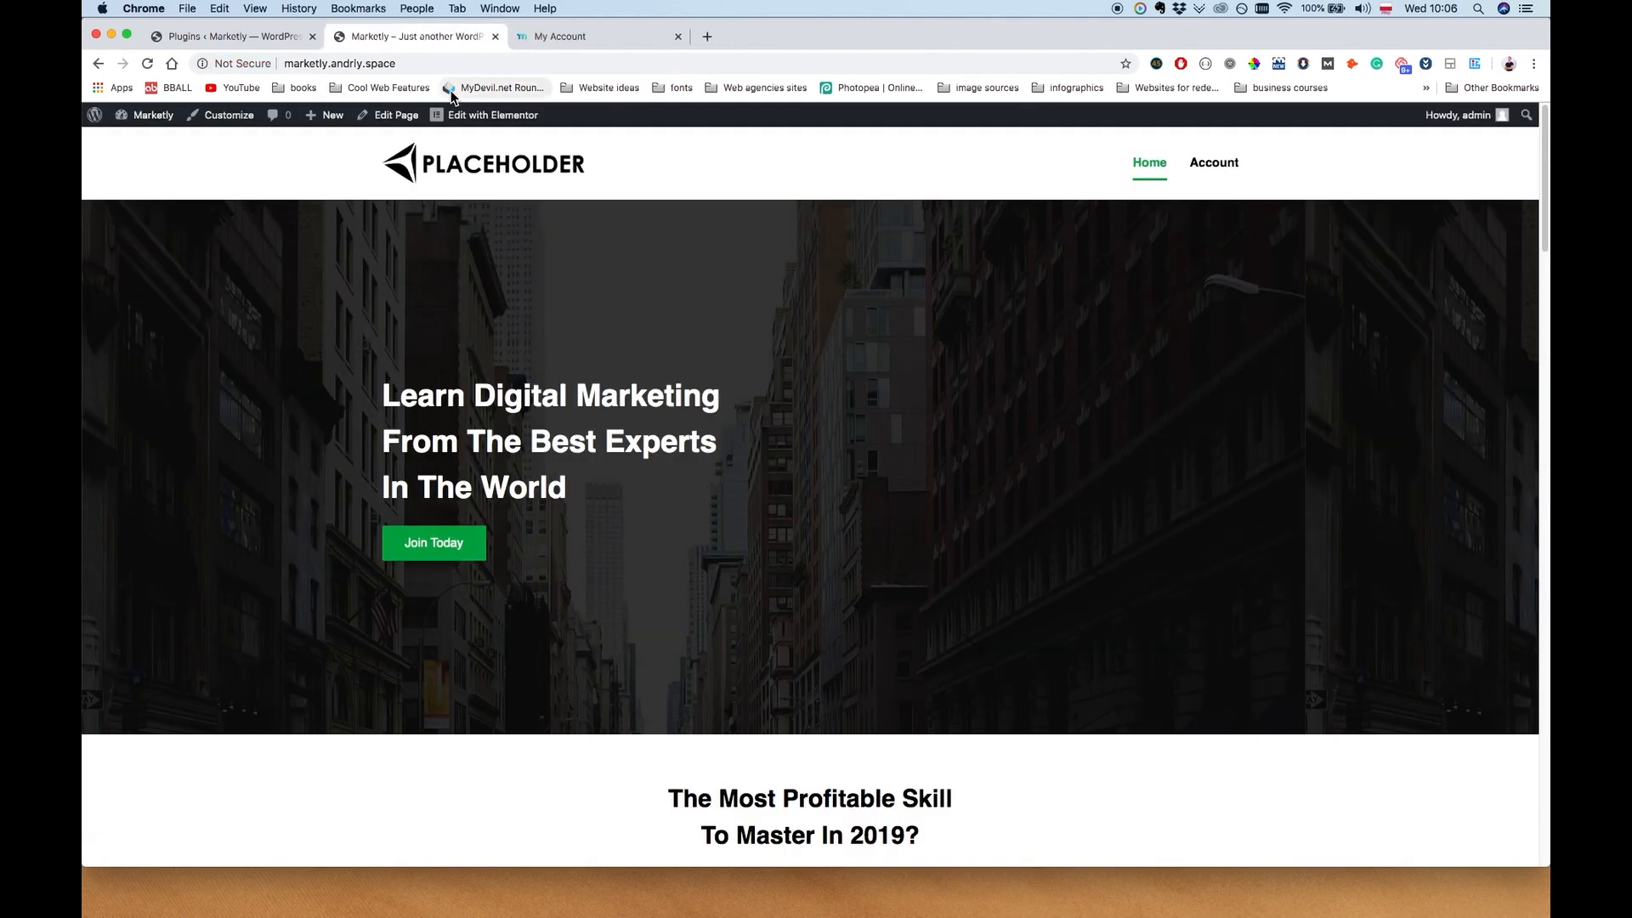
Open memberpress.com in an incognito window, dismiss the sale popup and go to the pricing page
{"action": "key", "text": "super+shift+m"}
{"action": "key", "text": "Escape"}
{"action": "key", "text": "super+shift+n"}
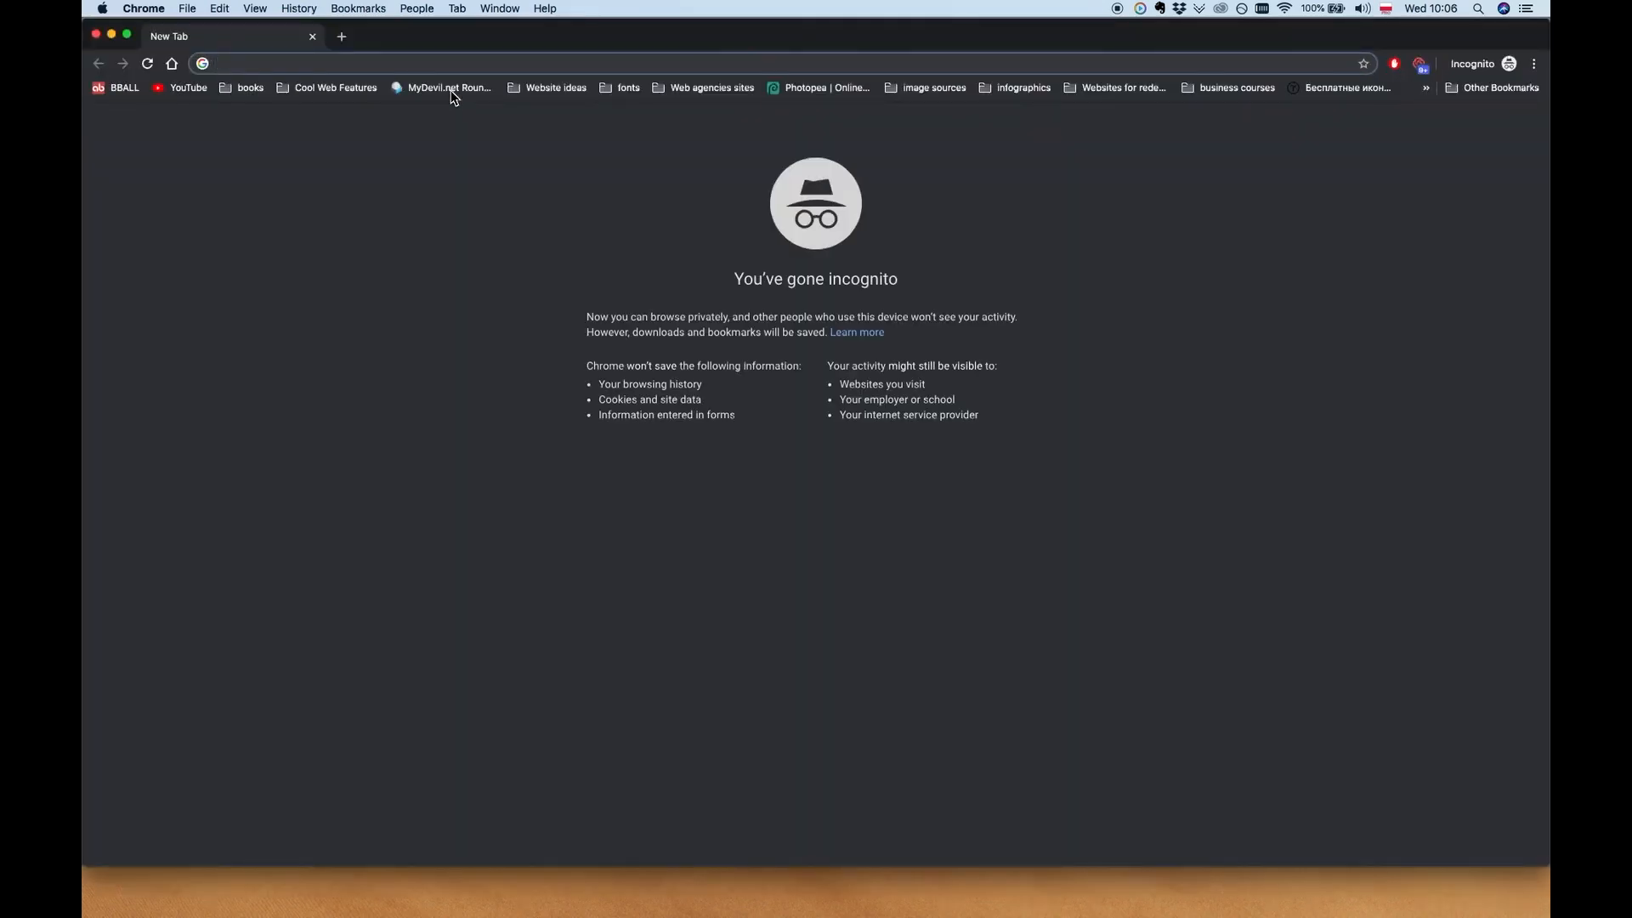
{"action": "type", "text": "memberpress.com"}
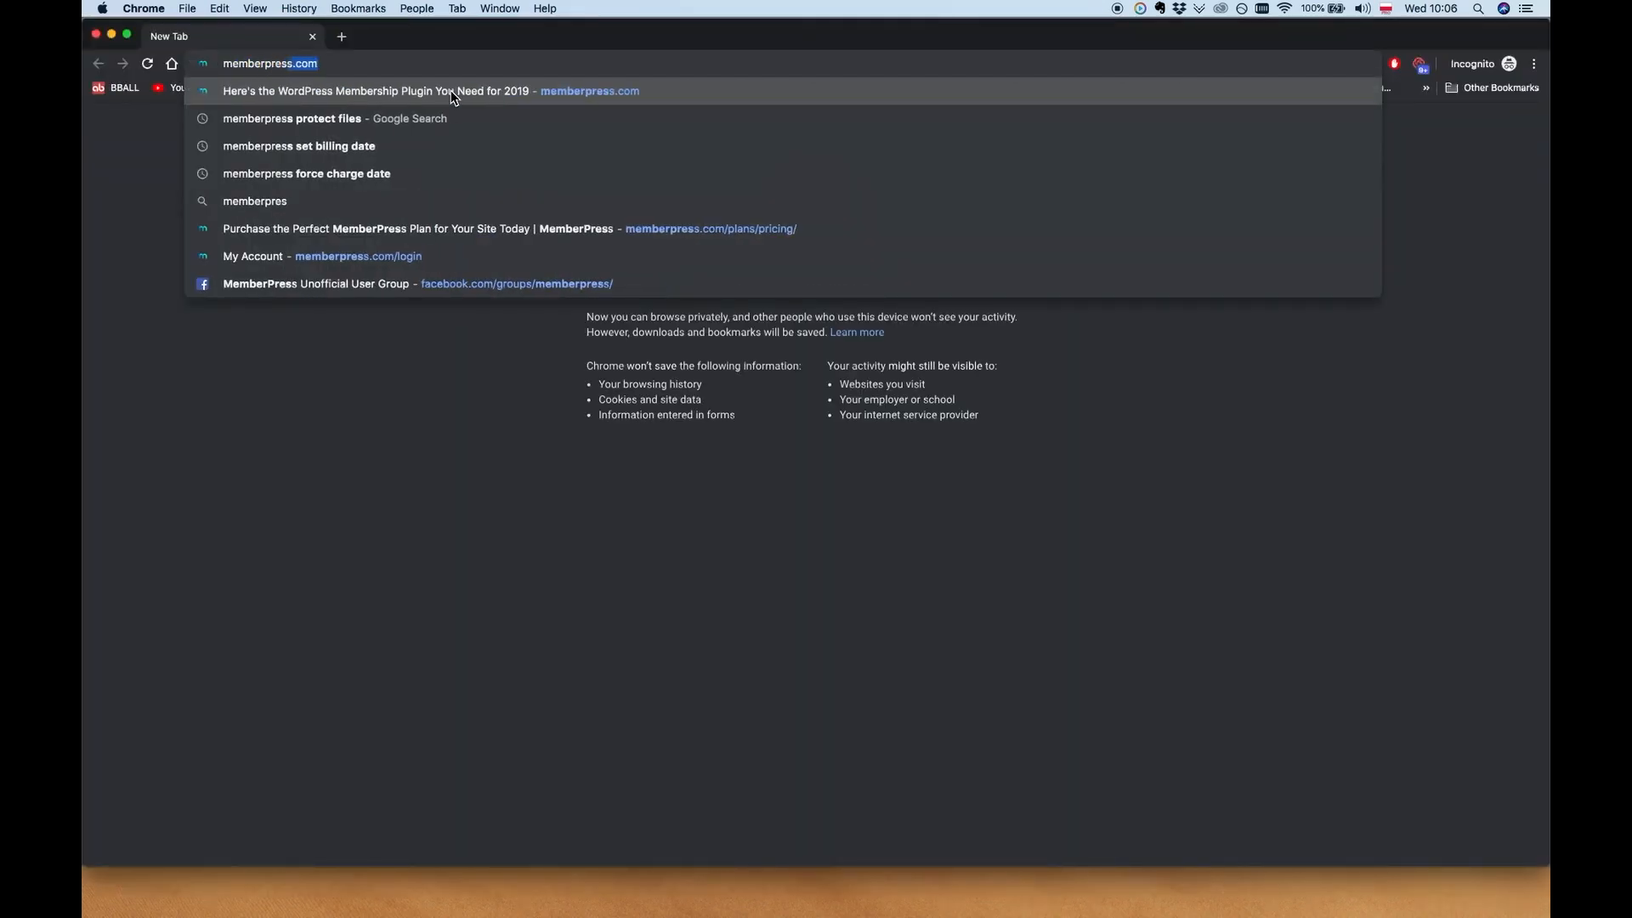
{"action": "key", "text": "Return"}
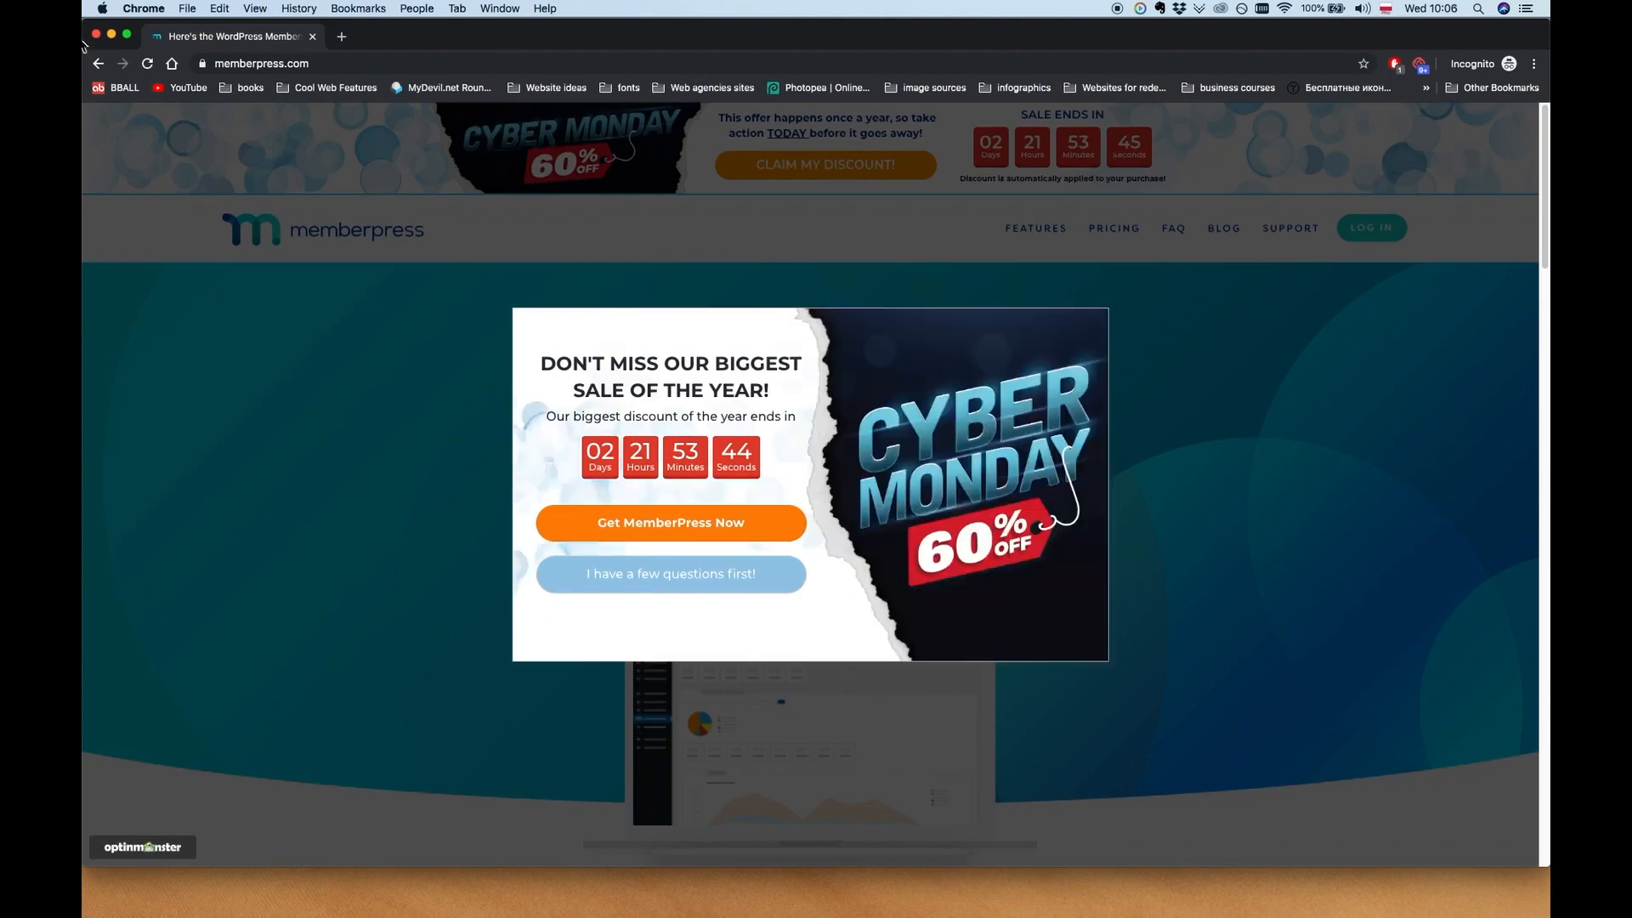
{"action": "left_click", "coordinate": [1171, 326]}
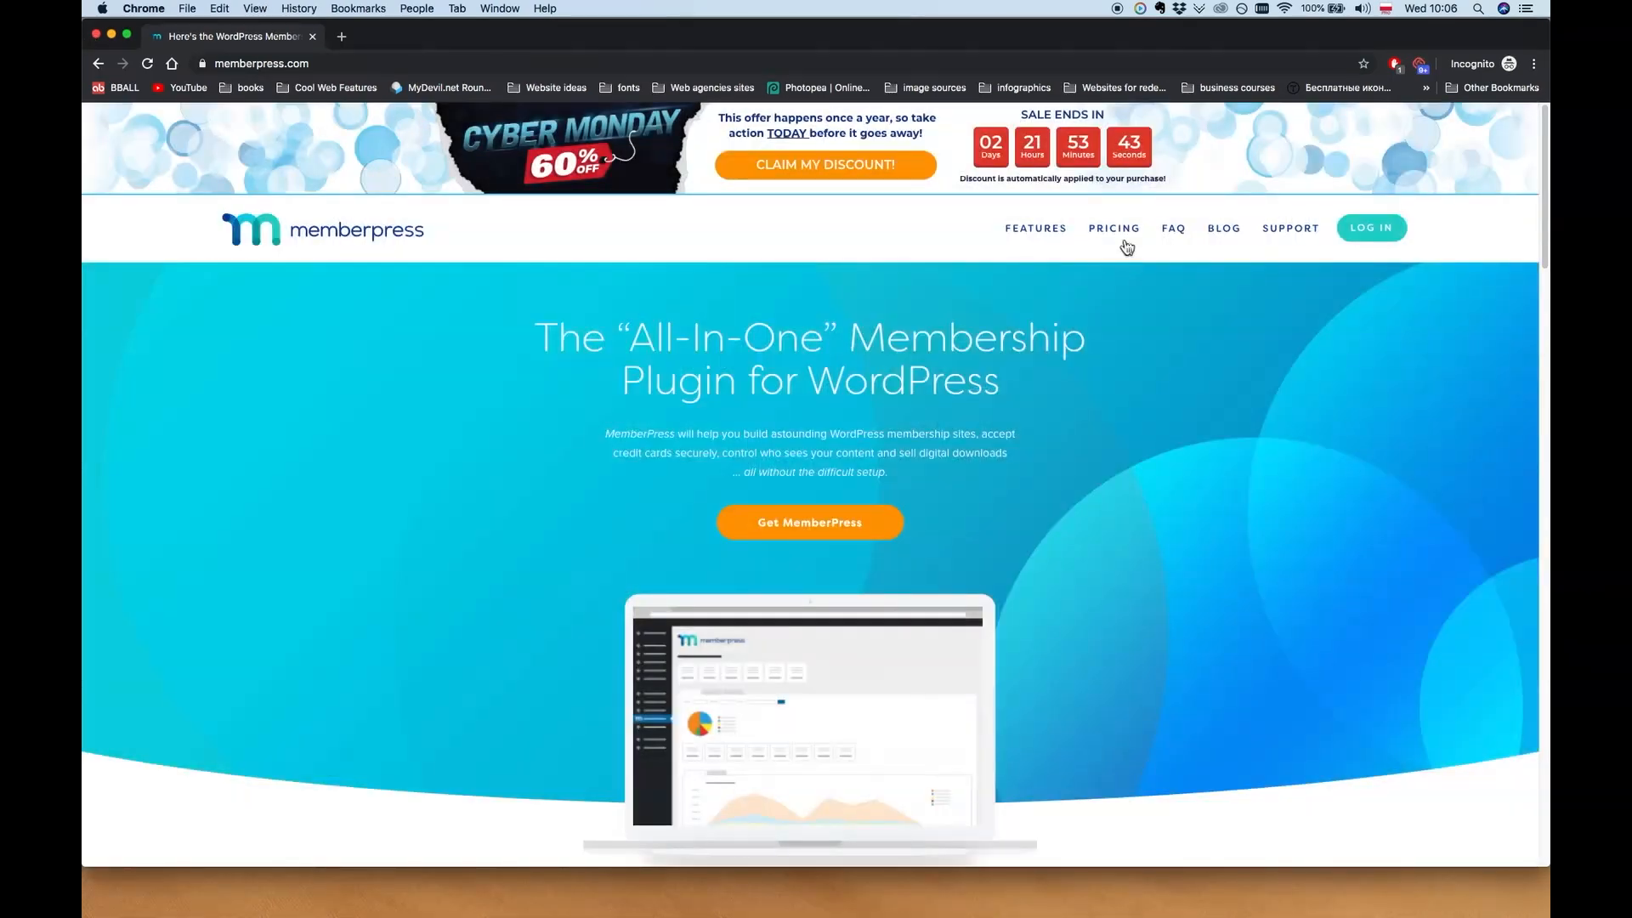
{"action": "left_click", "coordinate": [1114, 229]}
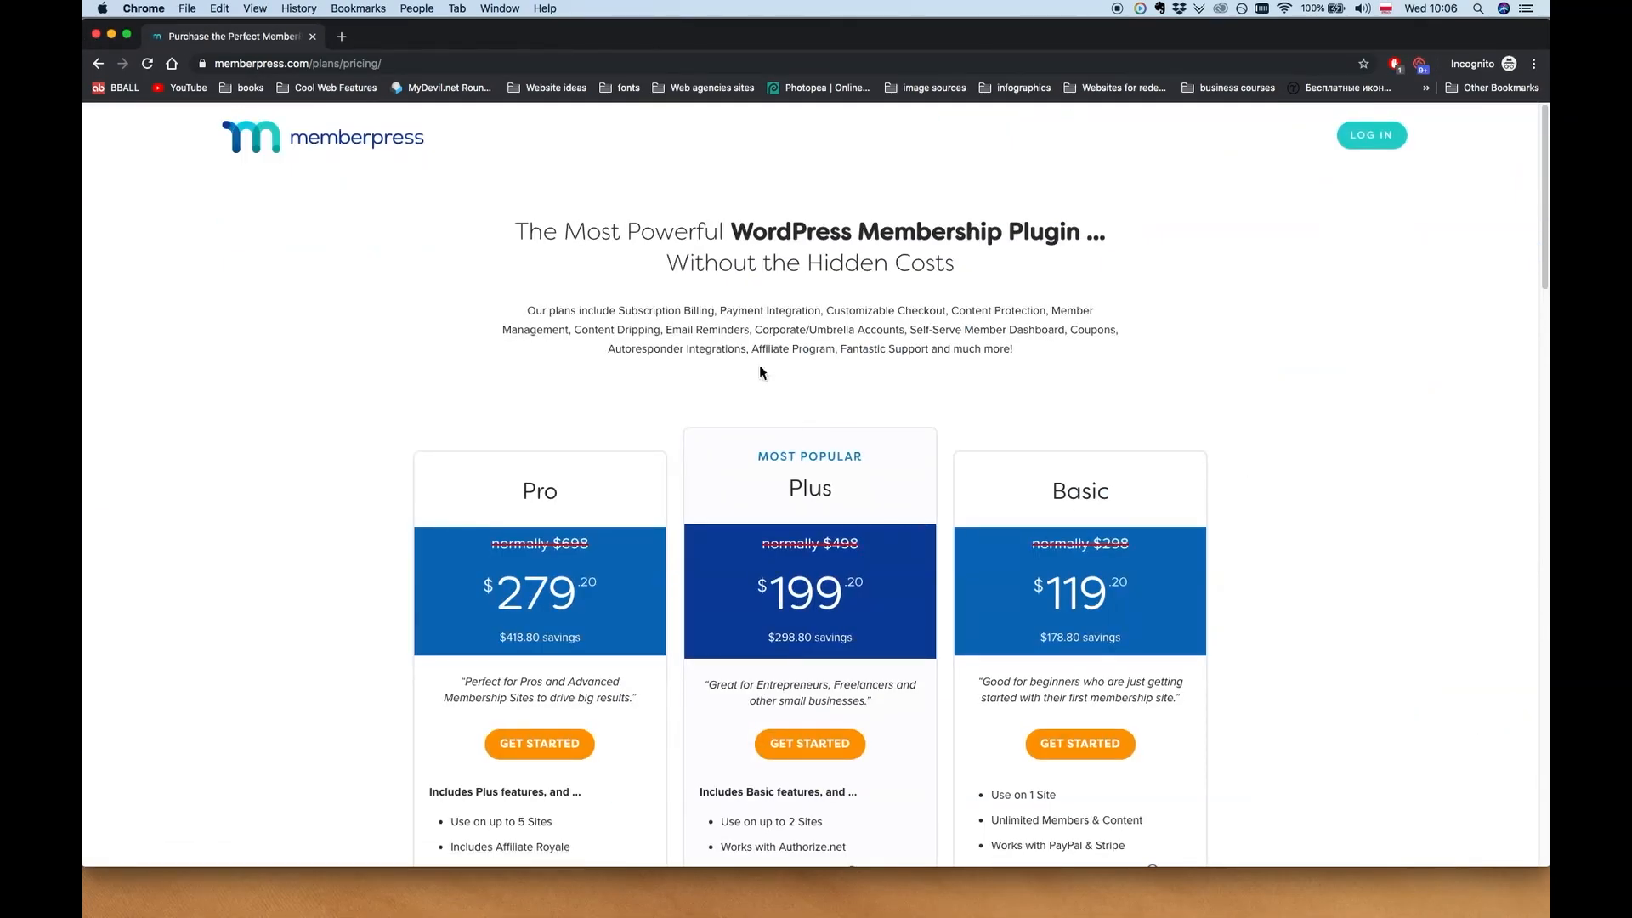
Compare the prices and allowed number of sites of the Pro, Plus and Basic plans
{"action": "scroll", "coordinate": [606, 550], "scroll_direction": "down", "scroll_amount": 5}
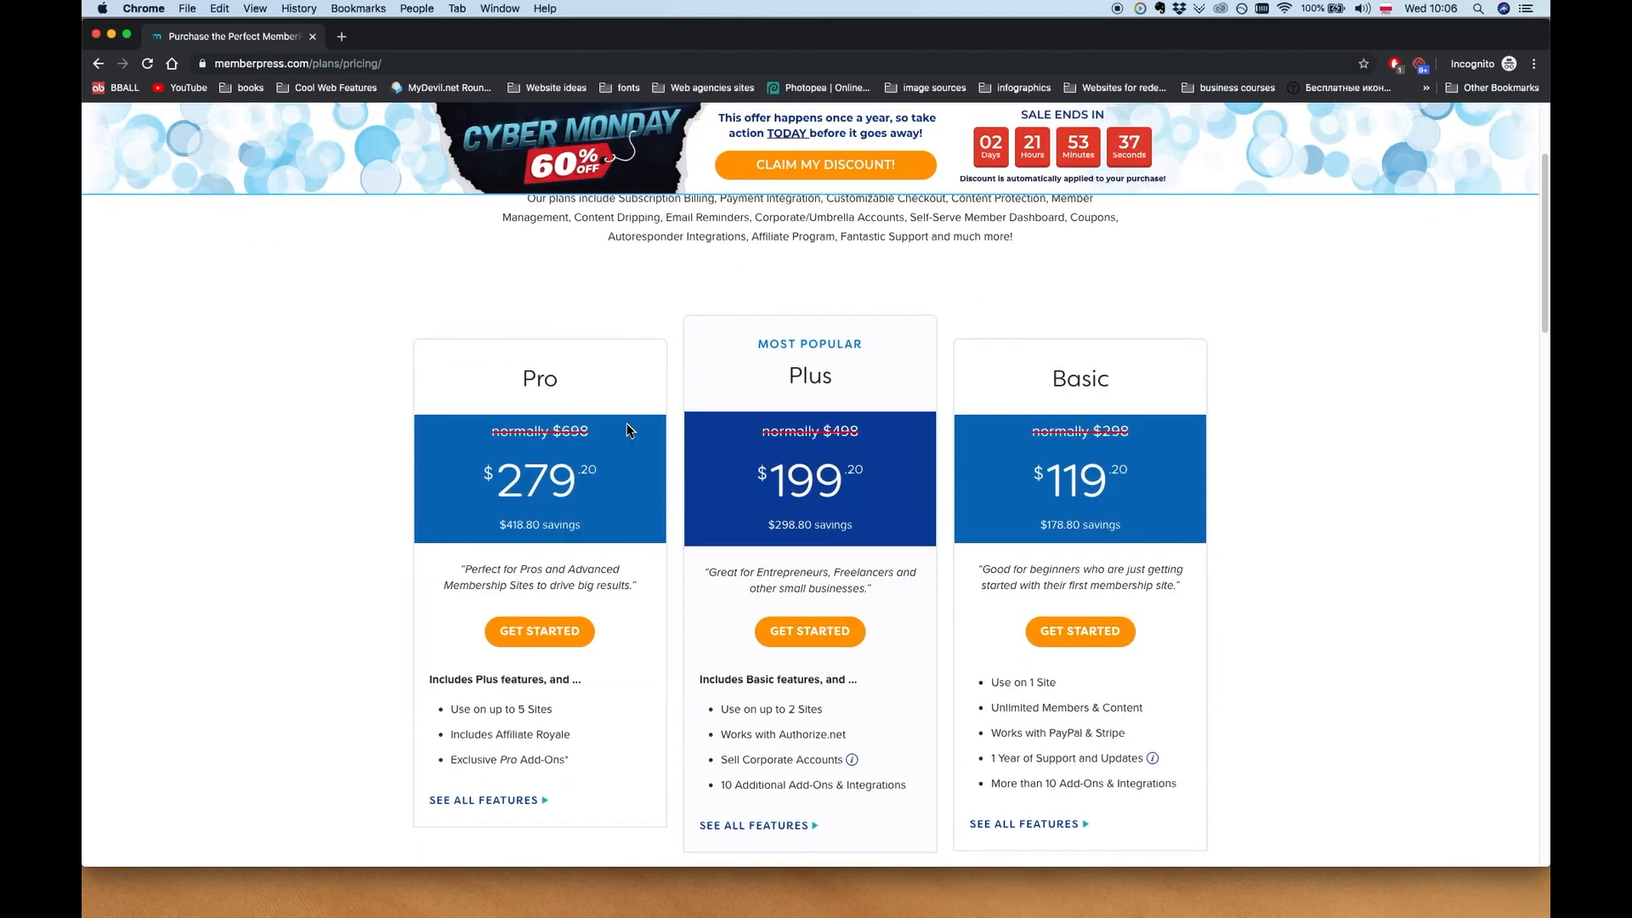
{"action": "left_click", "coordinate": [1522, 370]}
{"action": "scroll", "coordinate": [821, 790], "scroll_direction": "down", "scroll_amount": 1}
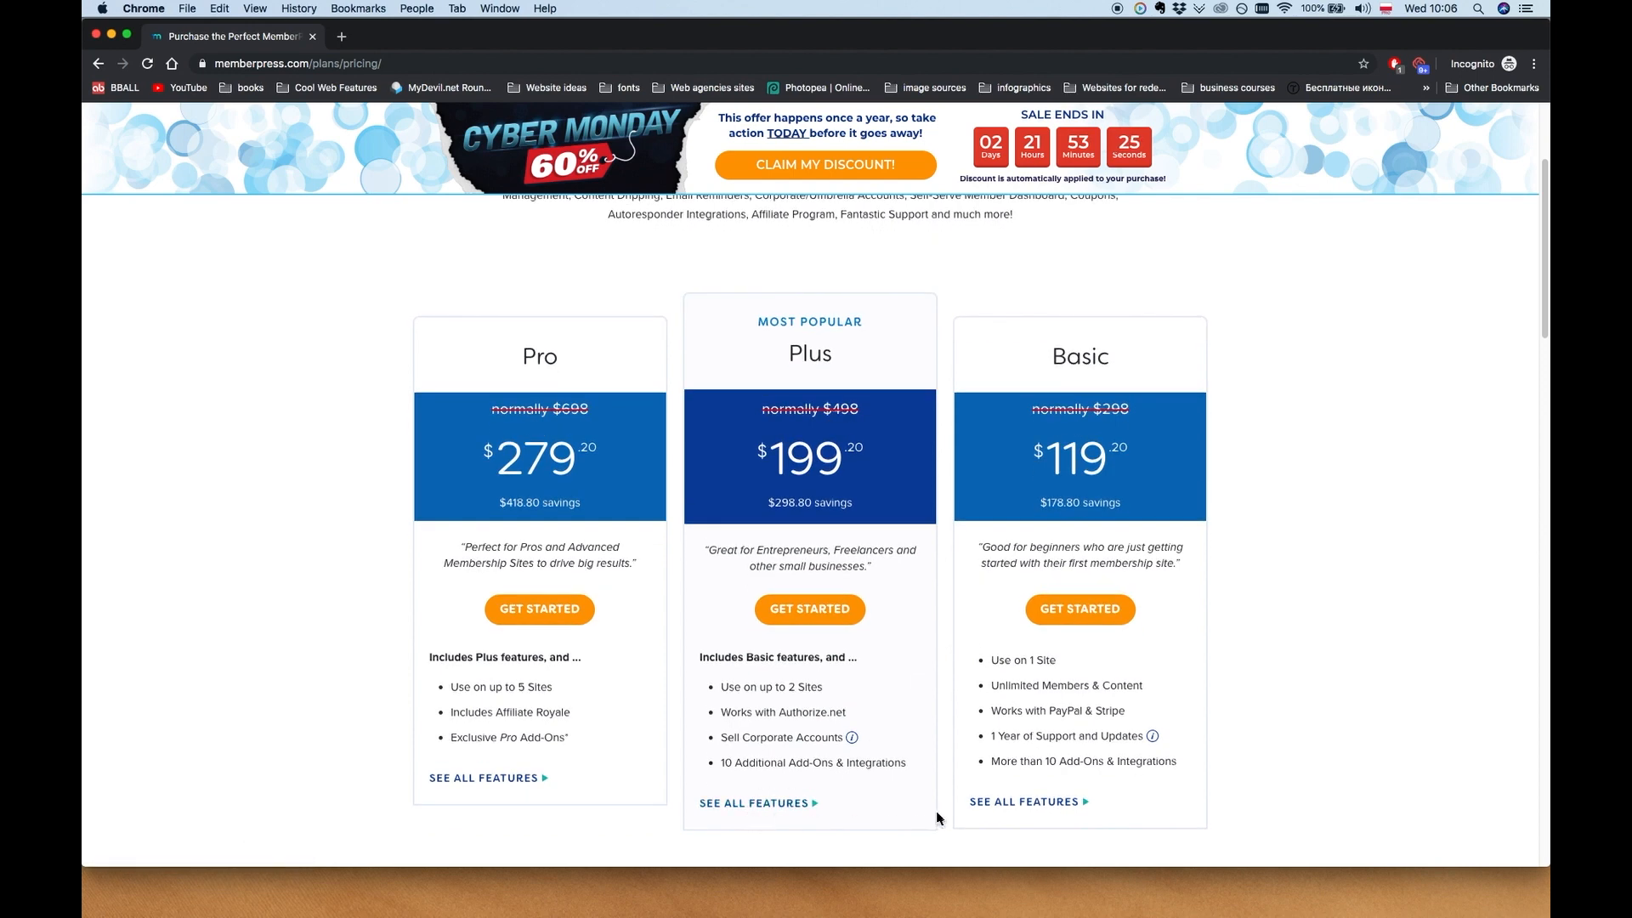
{"action": "left_click_drag", "start_coordinate": [1124, 503], "coordinate": [1034, 461]}
{"action": "left_click", "coordinate": [1034, 463]}
{"action": "left_click_drag", "start_coordinate": [593, 518], "coordinate": [463, 442]}
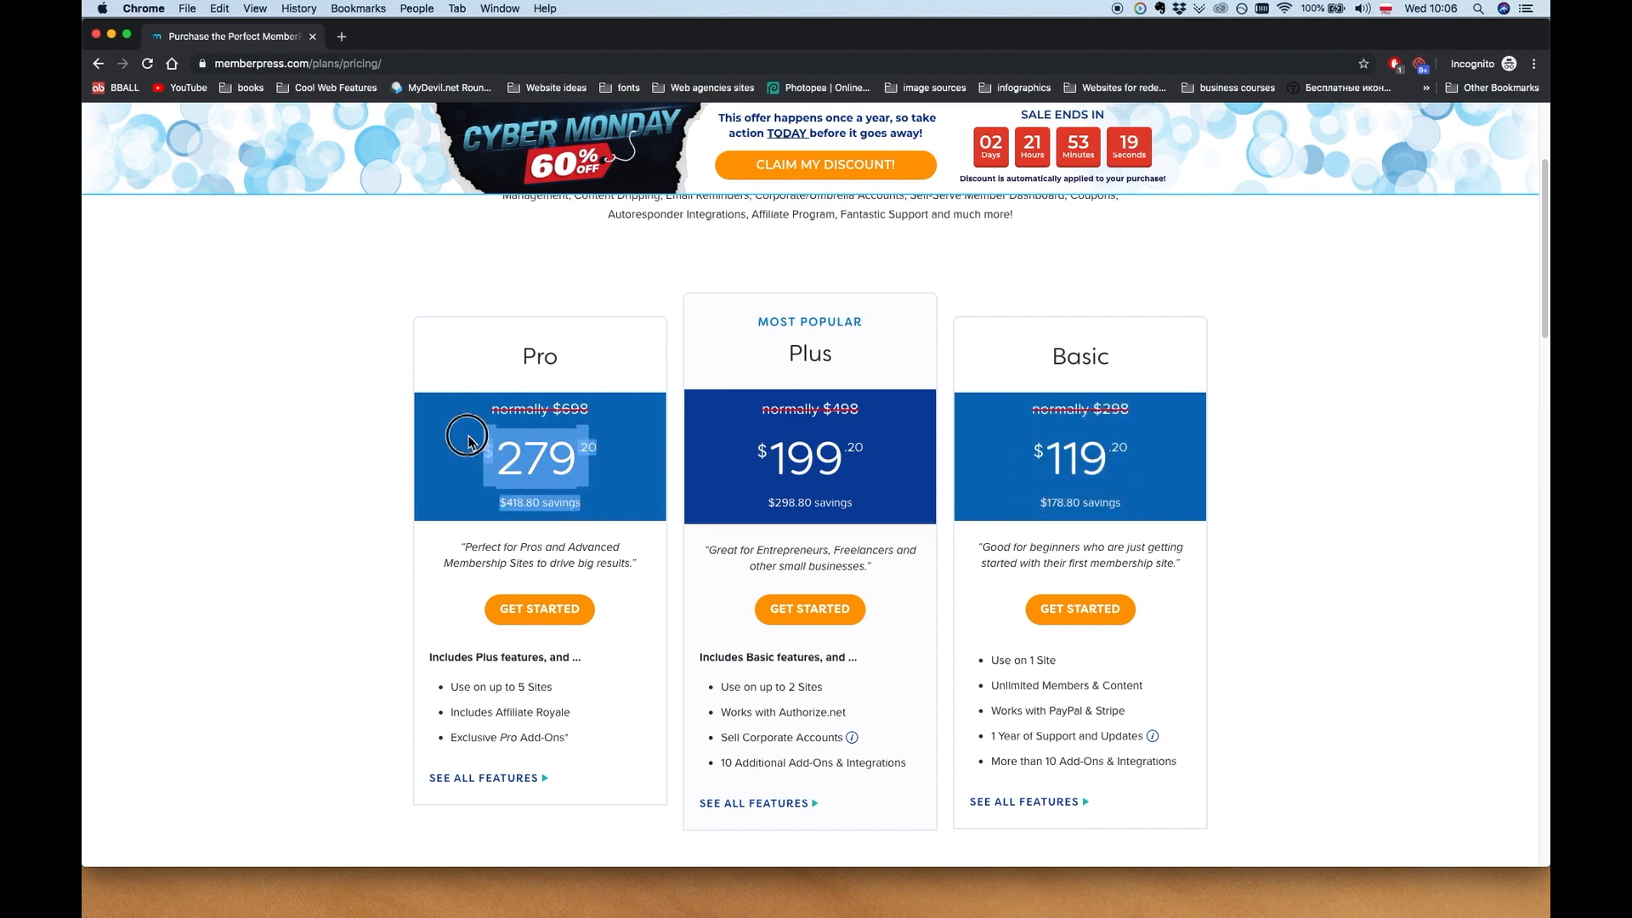
{"action": "left_click_drag", "start_coordinate": [839, 348], "coordinate": [747, 354]}
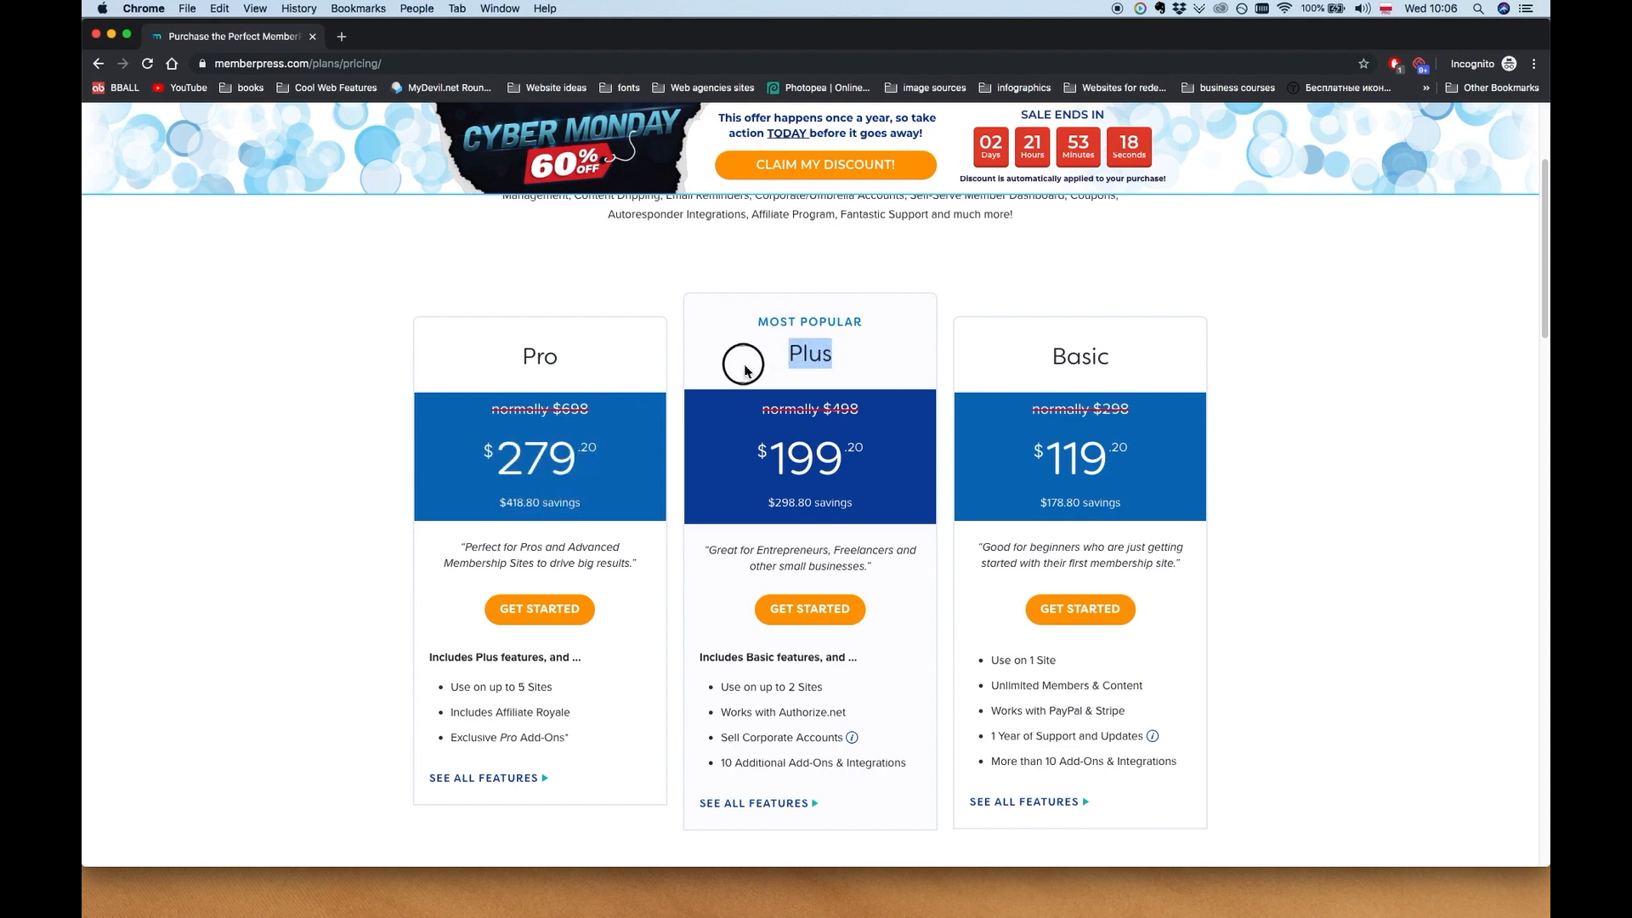
{"action": "left_click", "coordinate": [890, 493]}
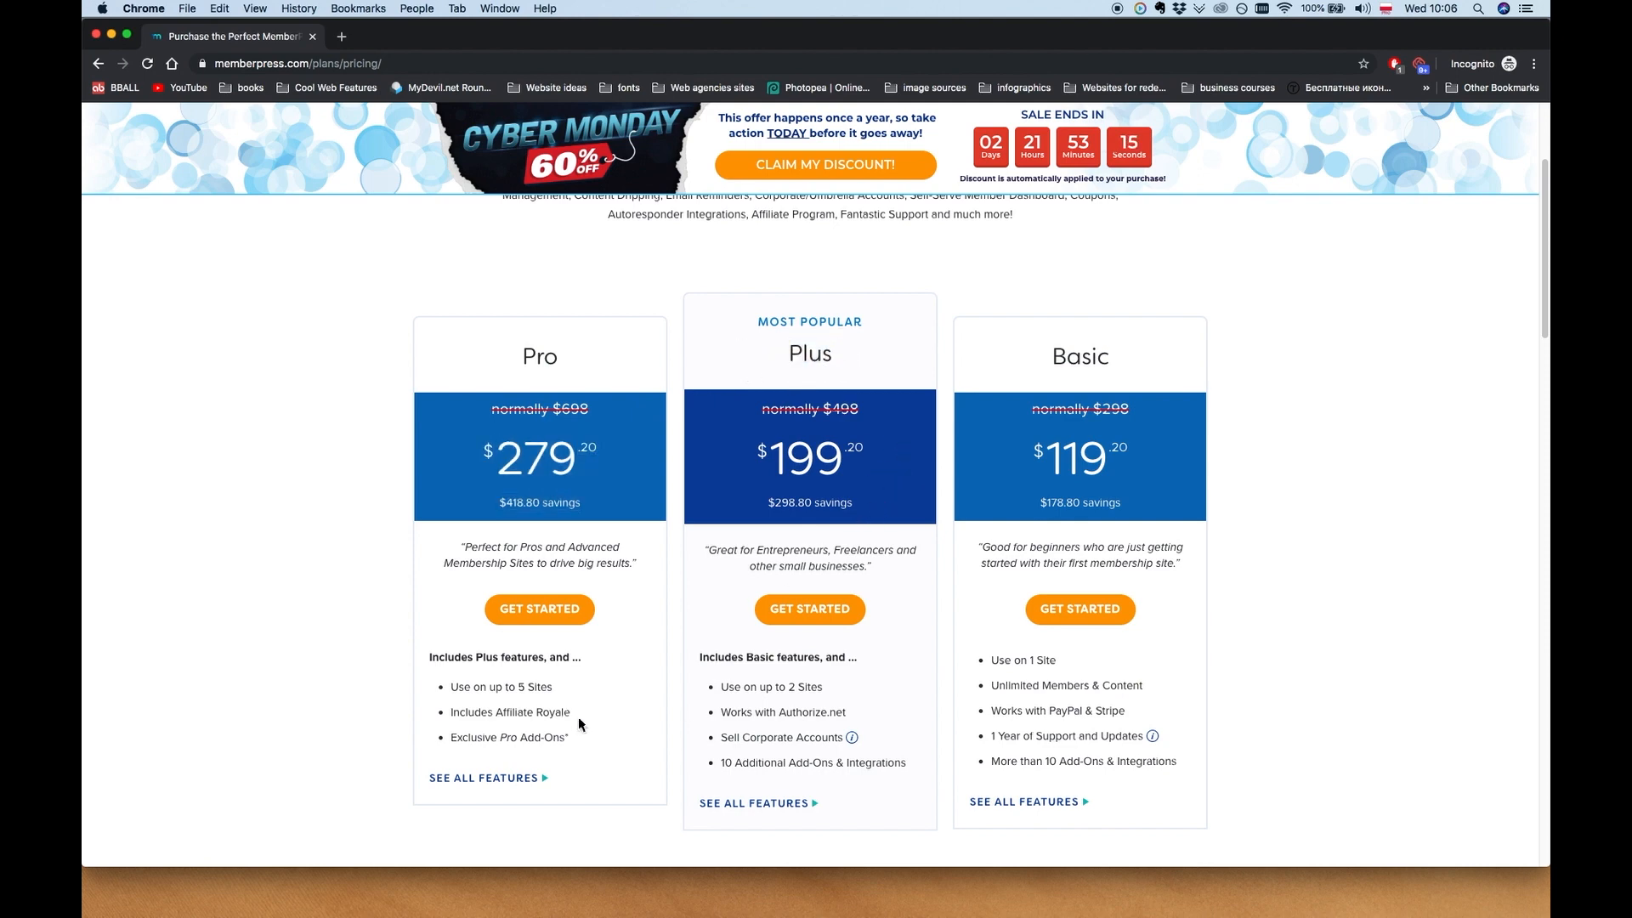
{"action": "left_click_drag", "start_coordinate": [586, 687], "coordinate": [454, 692]}
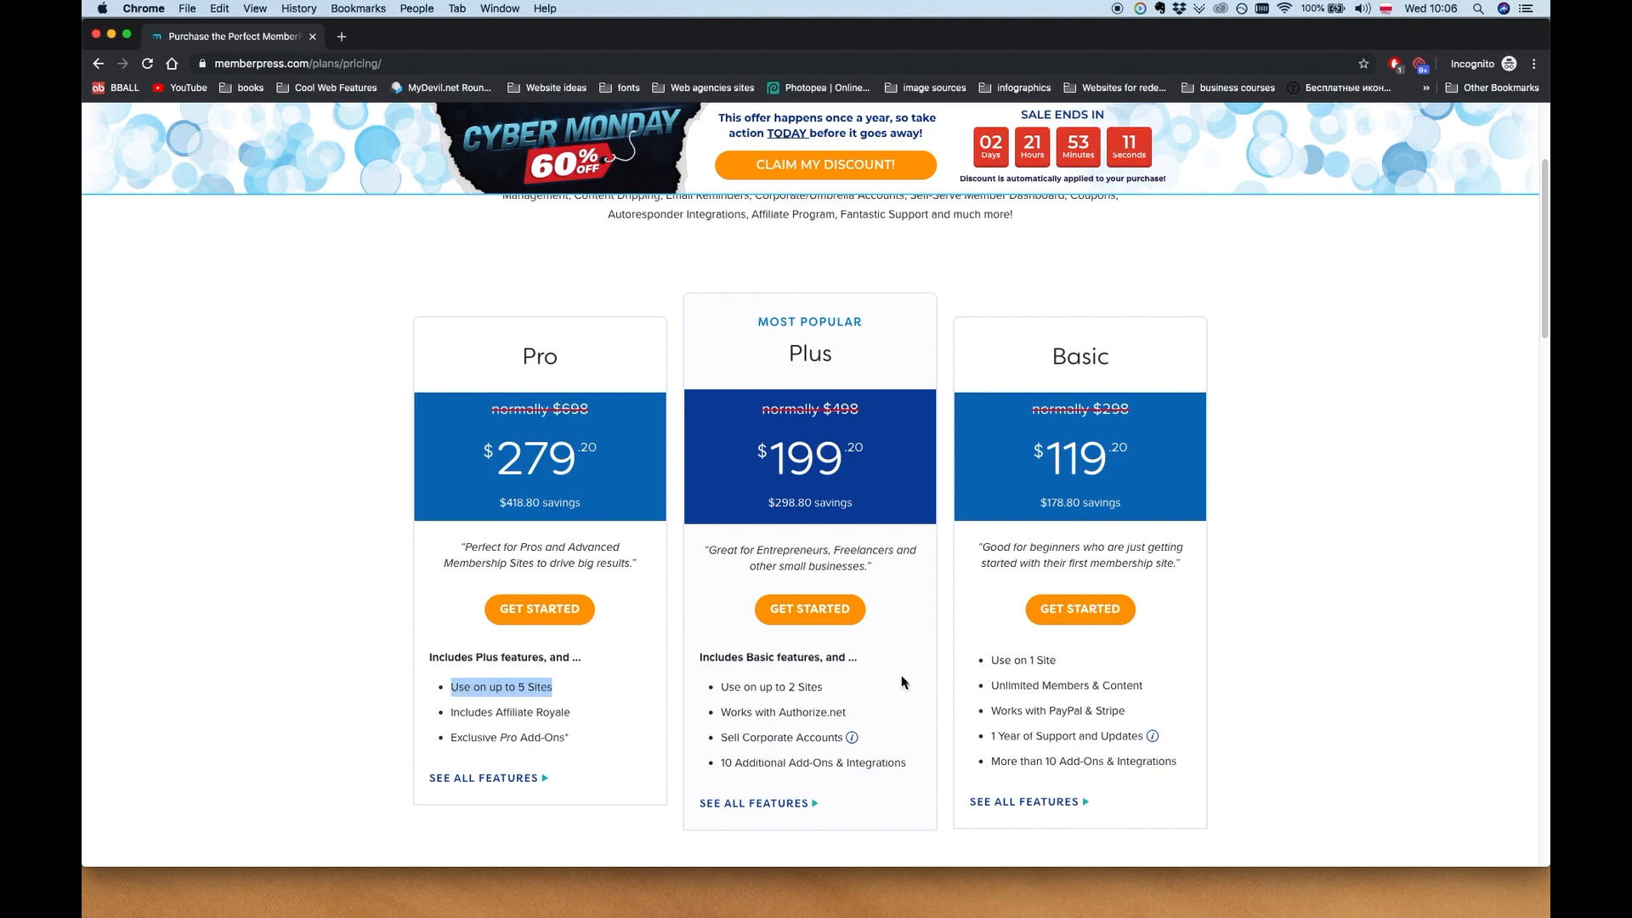
{"action": "left_click_drag", "start_coordinate": [836, 688], "coordinate": [717, 687]}
{"action": "left_click", "coordinate": [774, 682]}
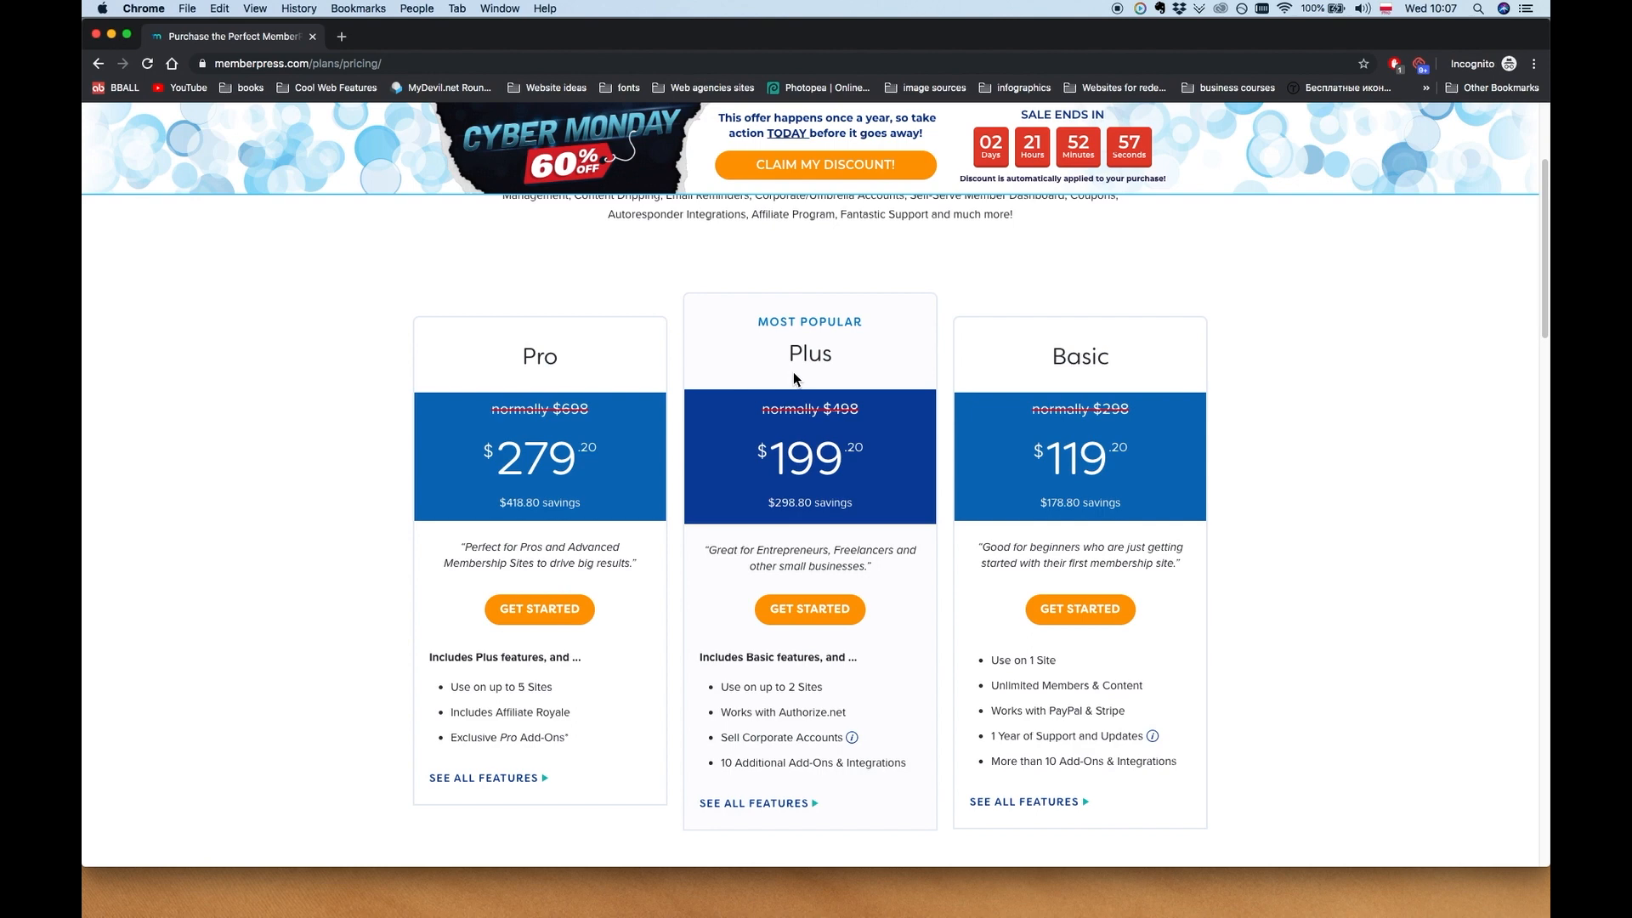
Review the Plus and Basic plan features and the money-back guarantee on the pricing page
{"action": "scroll", "coordinate": [793, 372], "scroll_direction": "down", "scroll_amount": 1}
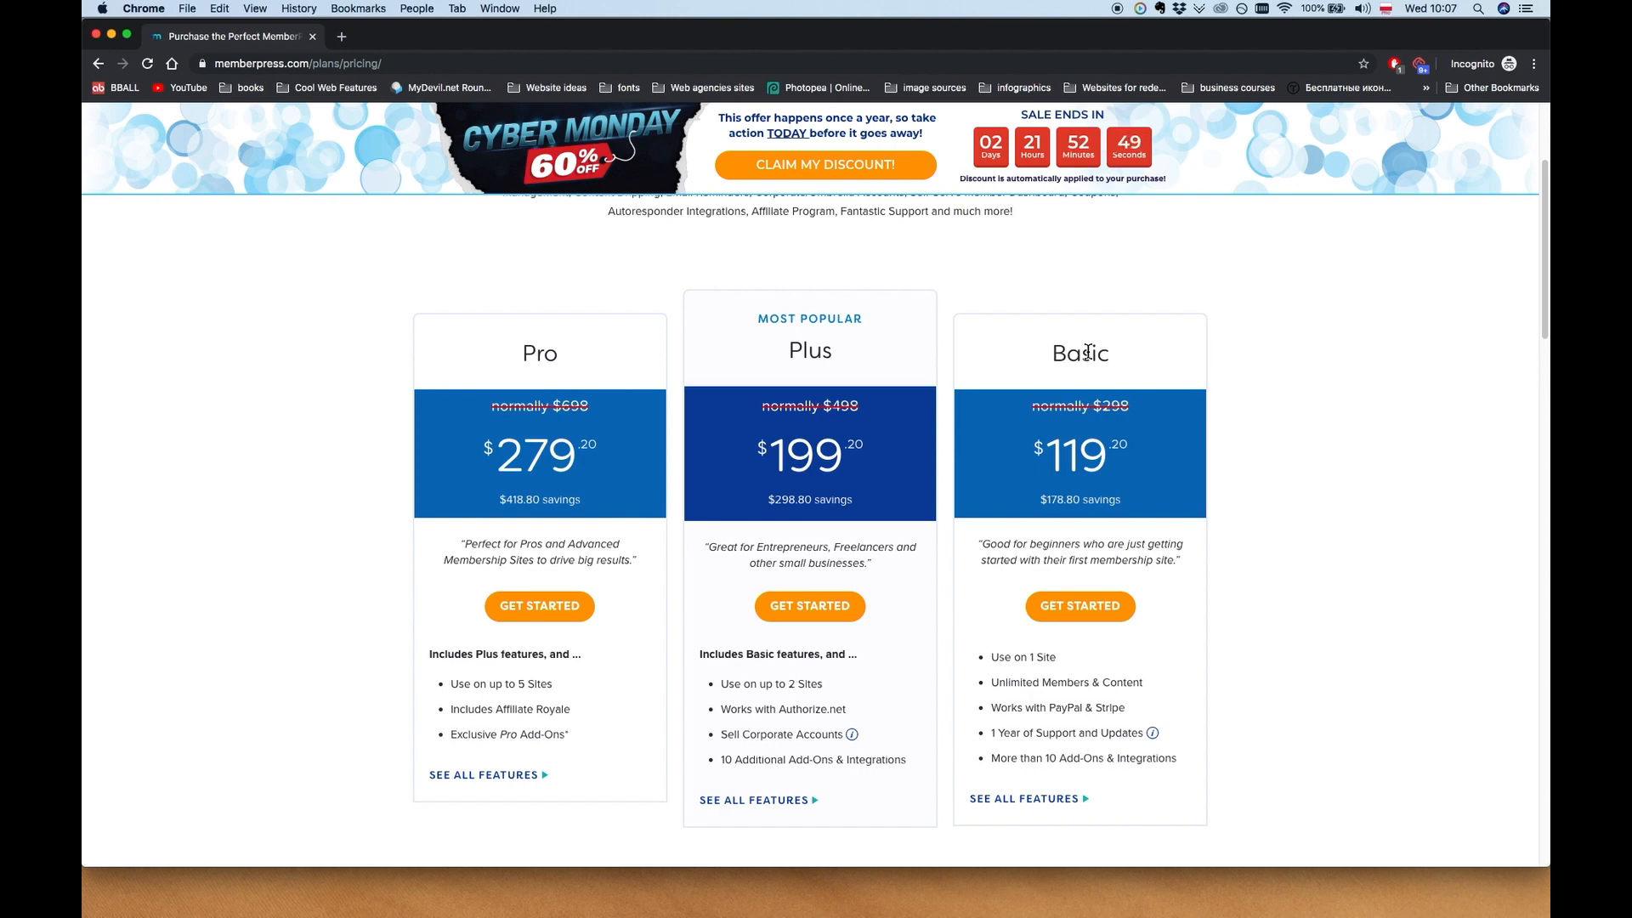
{"action": "double_click", "coordinate": [807, 343]}
{"action": "left_click", "coordinate": [884, 349]}
{"action": "scroll", "coordinate": [870, 365], "scroll_direction": "up", "scroll_amount": 3}
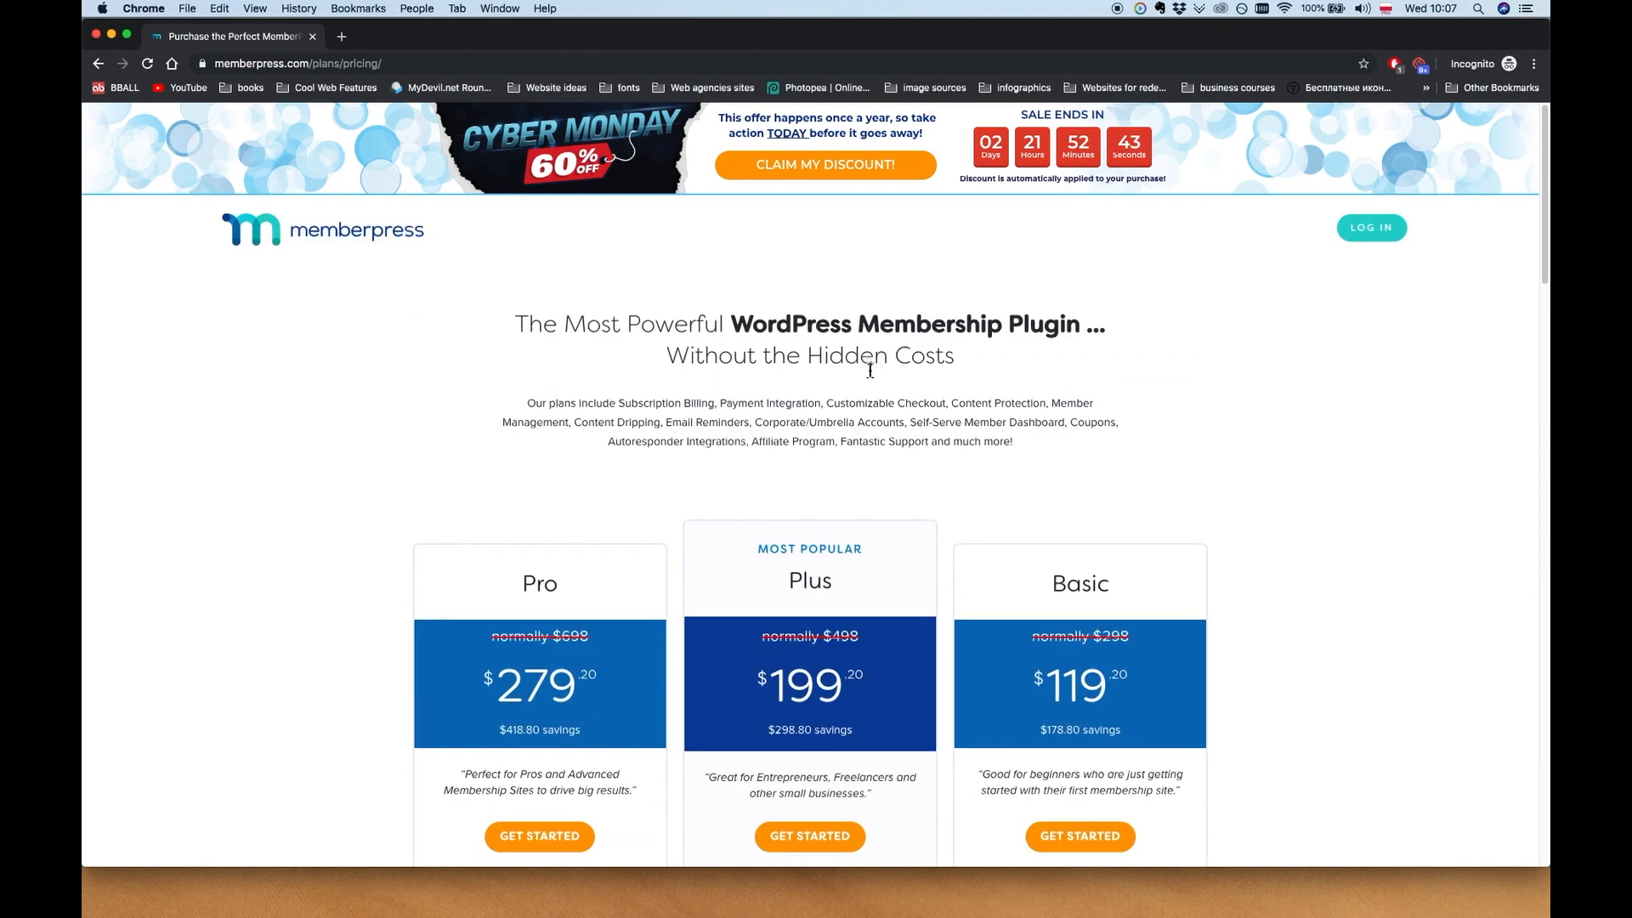
{"action": "scroll", "coordinate": [882, 470], "scroll_direction": "down", "scroll_amount": 1}
{"action": "scroll", "coordinate": [879, 508], "scroll_direction": "down", "scroll_amount": 3}
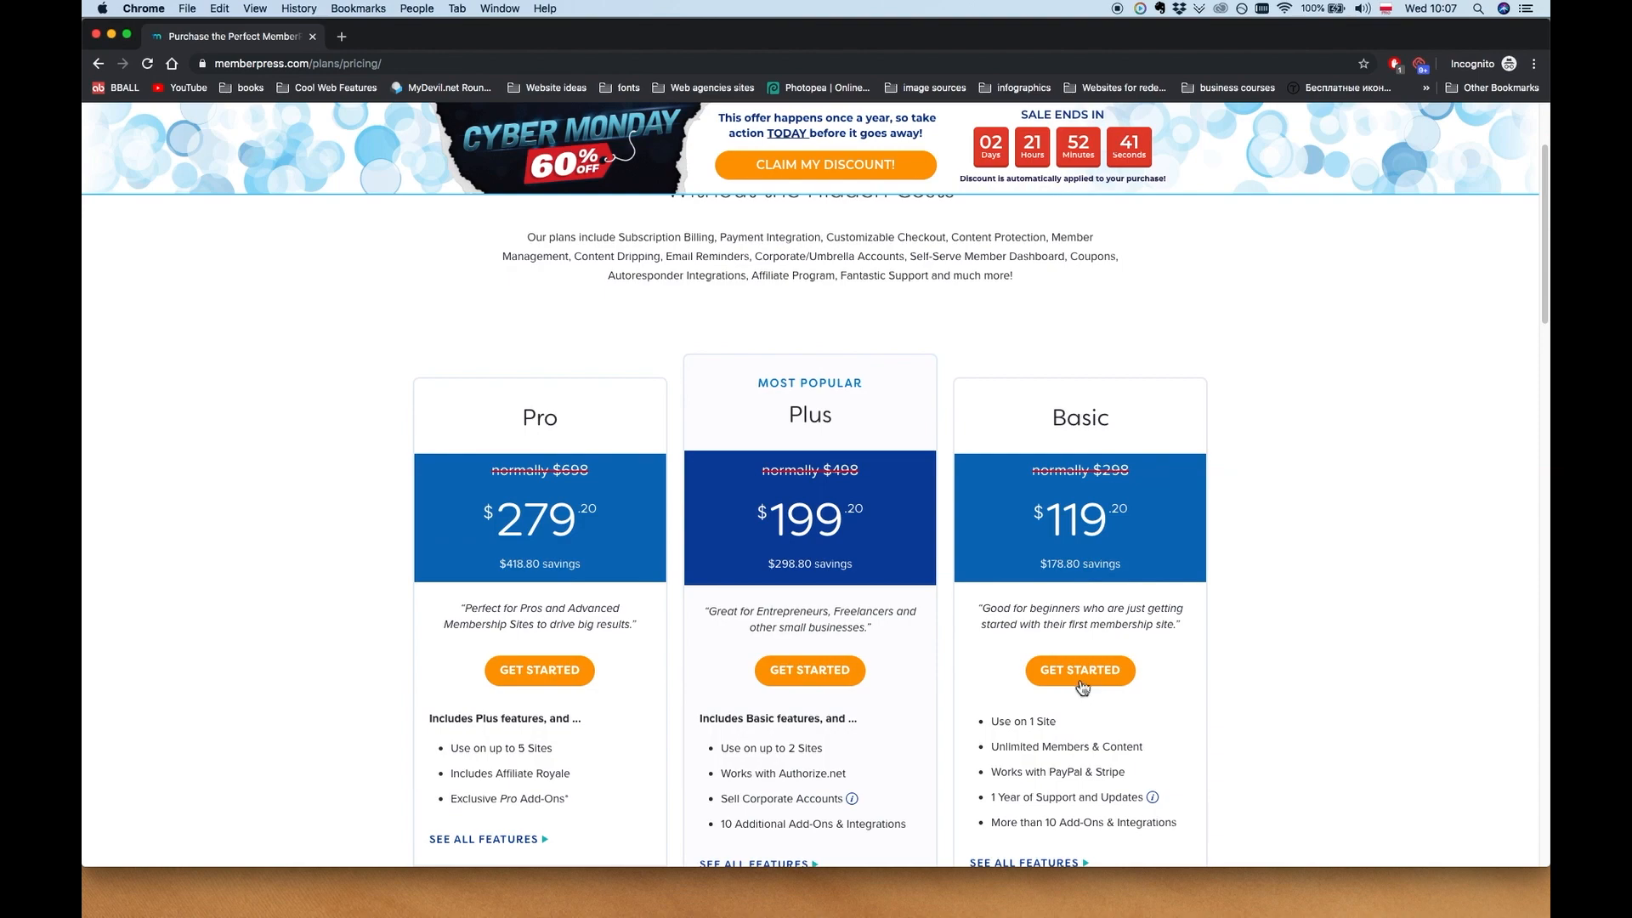
{"action": "scroll", "coordinate": [966, 676], "scroll_direction": "down", "scroll_amount": 10}
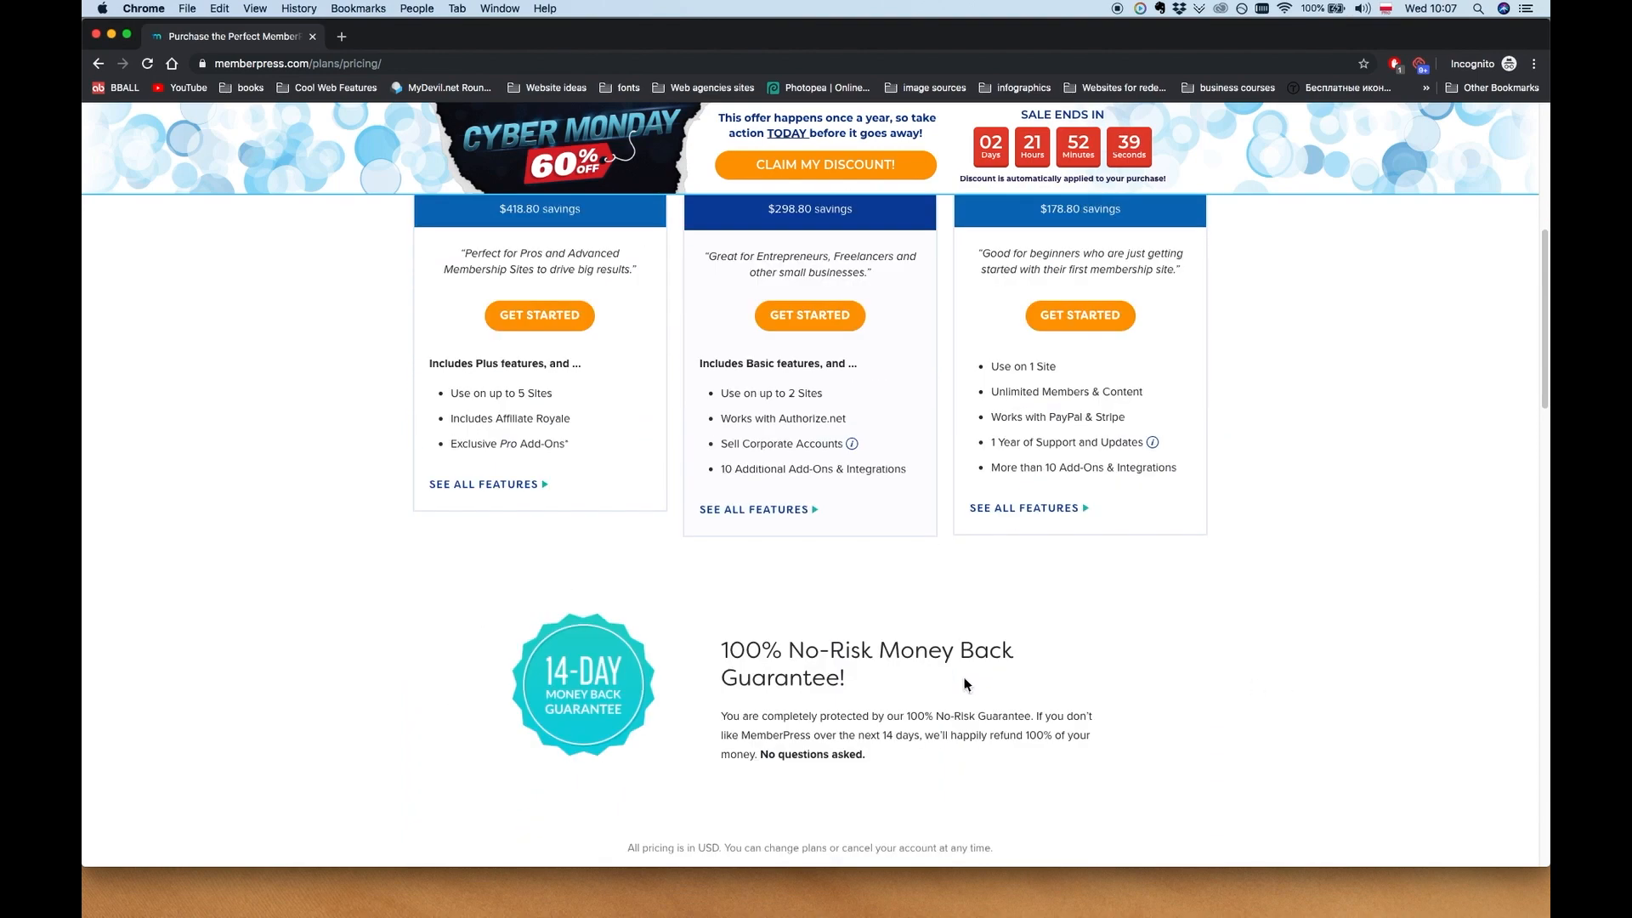
{"action": "scroll", "coordinate": [966, 680], "scroll_direction": "up", "scroll_amount": 8}
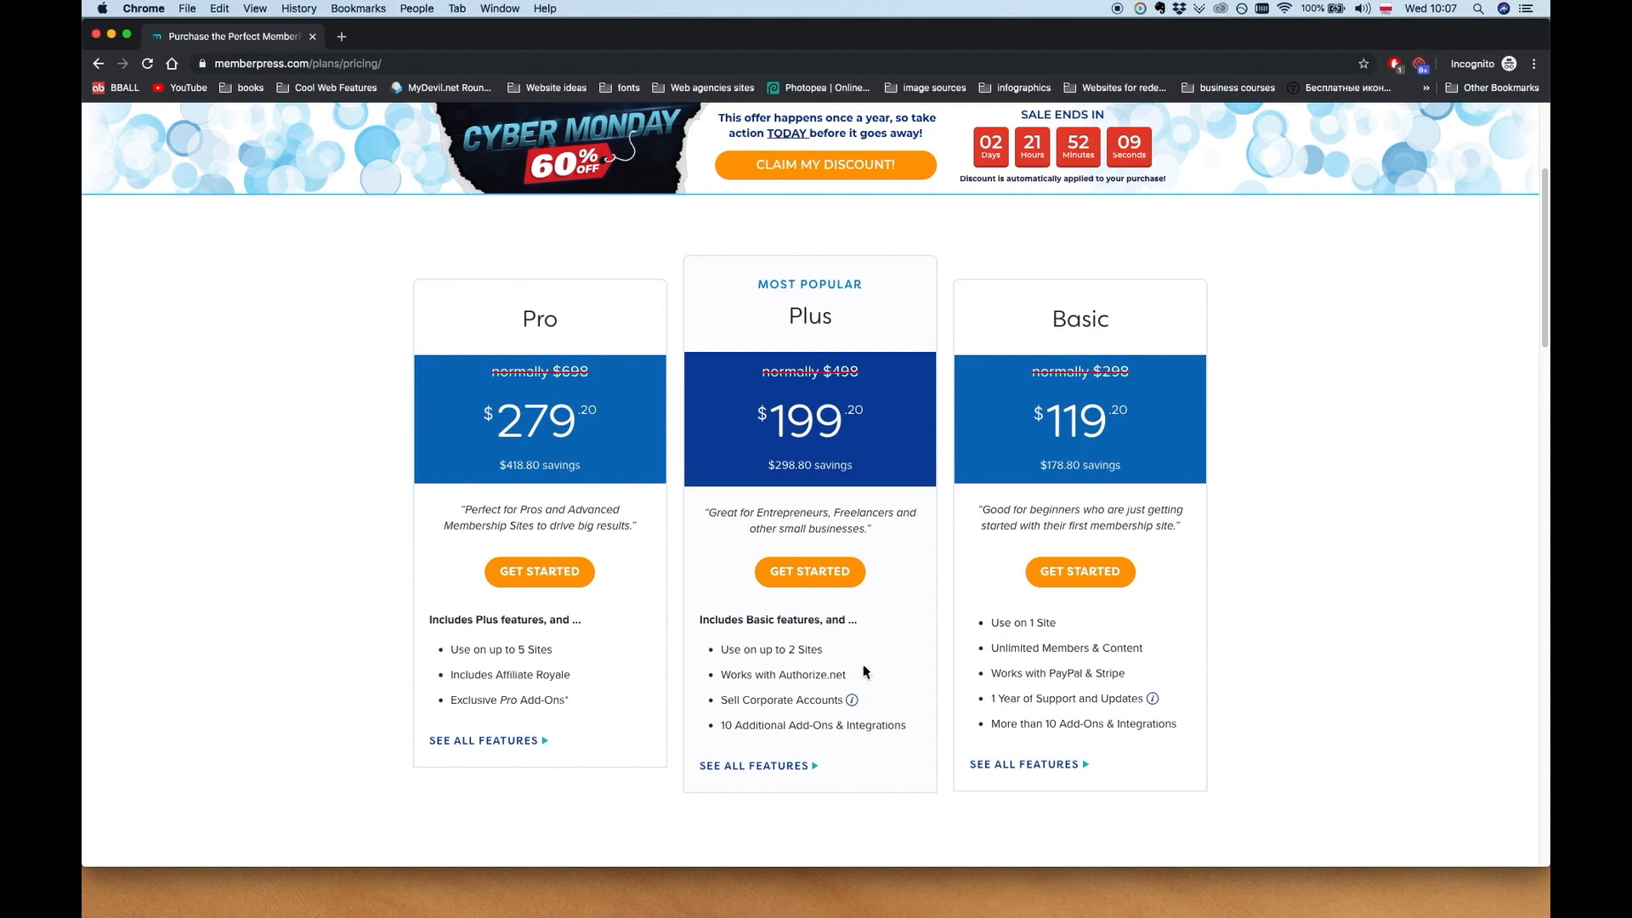
{"action": "scroll", "coordinate": [1037, 362], "scroll_direction": "up", "scroll_amount": 4}
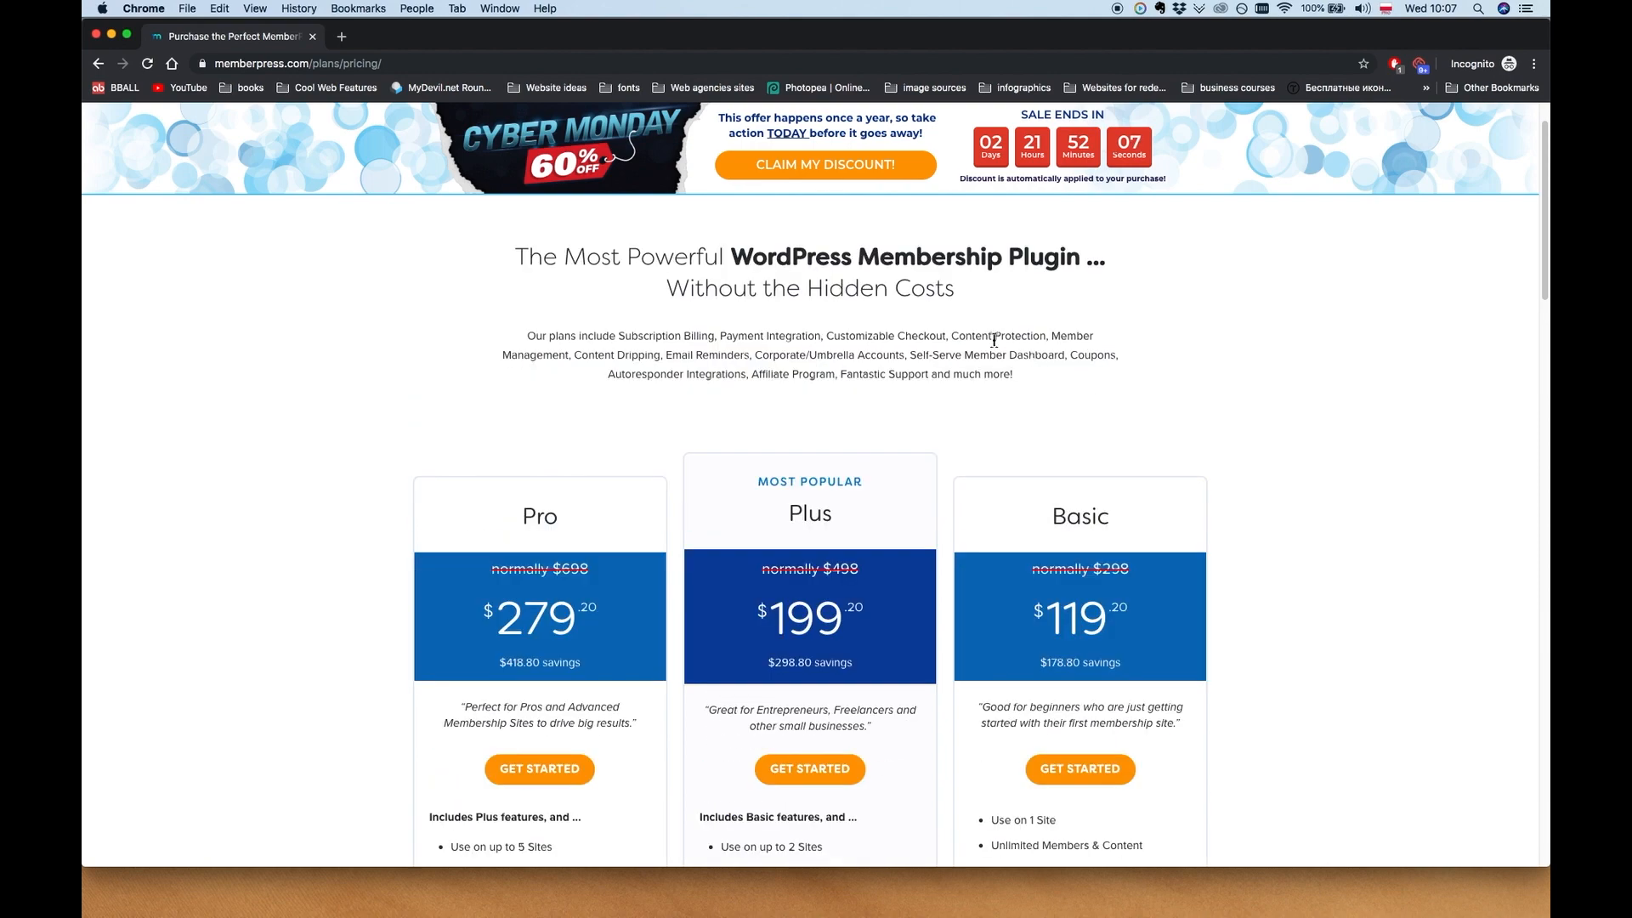
Close the incognito window and download MemberPress current stable version 1.7.2 from the MemberPress account page
{"action": "left_click", "coordinate": [96, 34]}
{"action": "left_click", "coordinate": [633, 38]}
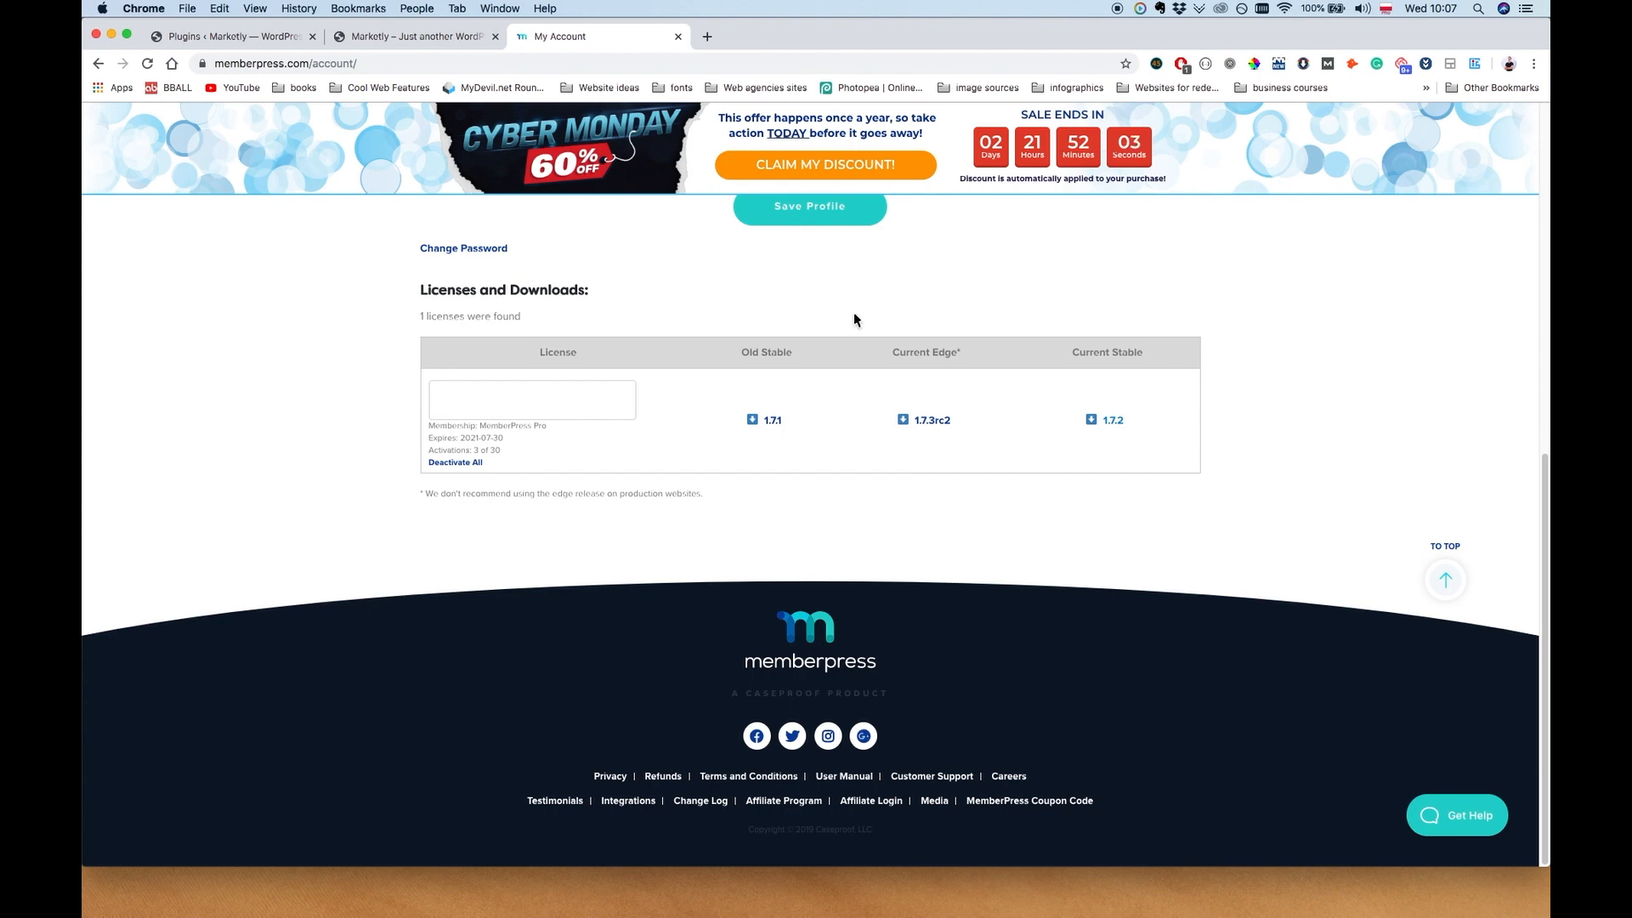
{"action": "left_click_drag", "start_coordinate": [357, 63], "coordinate": [428, 61]}
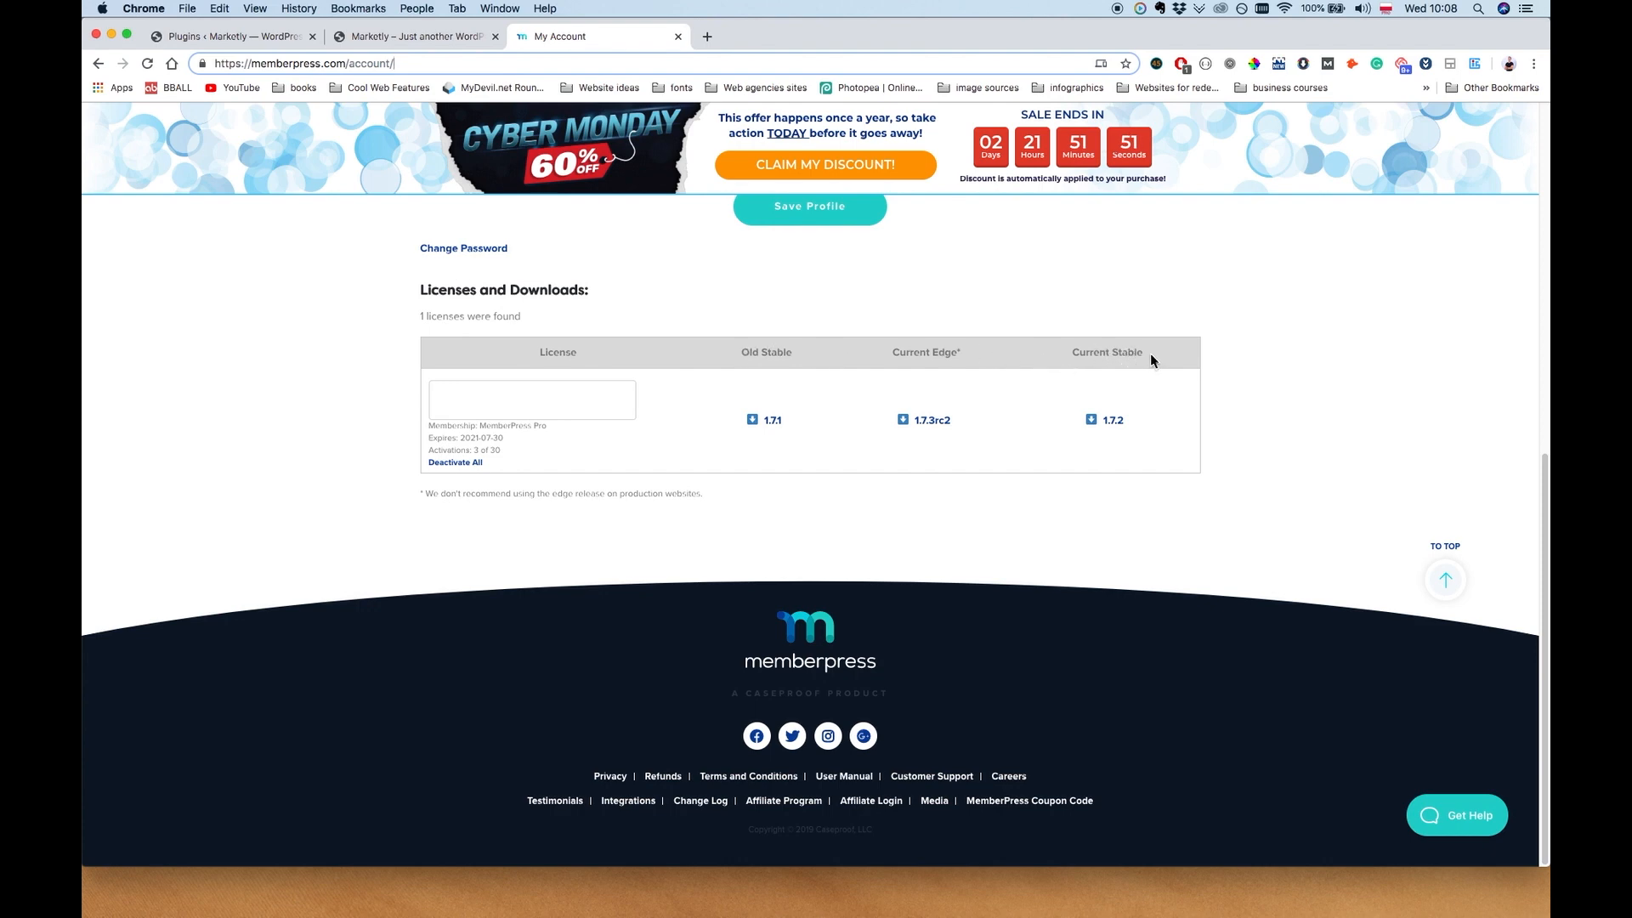
{"action": "left_click_drag", "start_coordinate": [1153, 361], "coordinate": [1064, 353]}
{"action": "left_click", "coordinate": [1120, 349]}
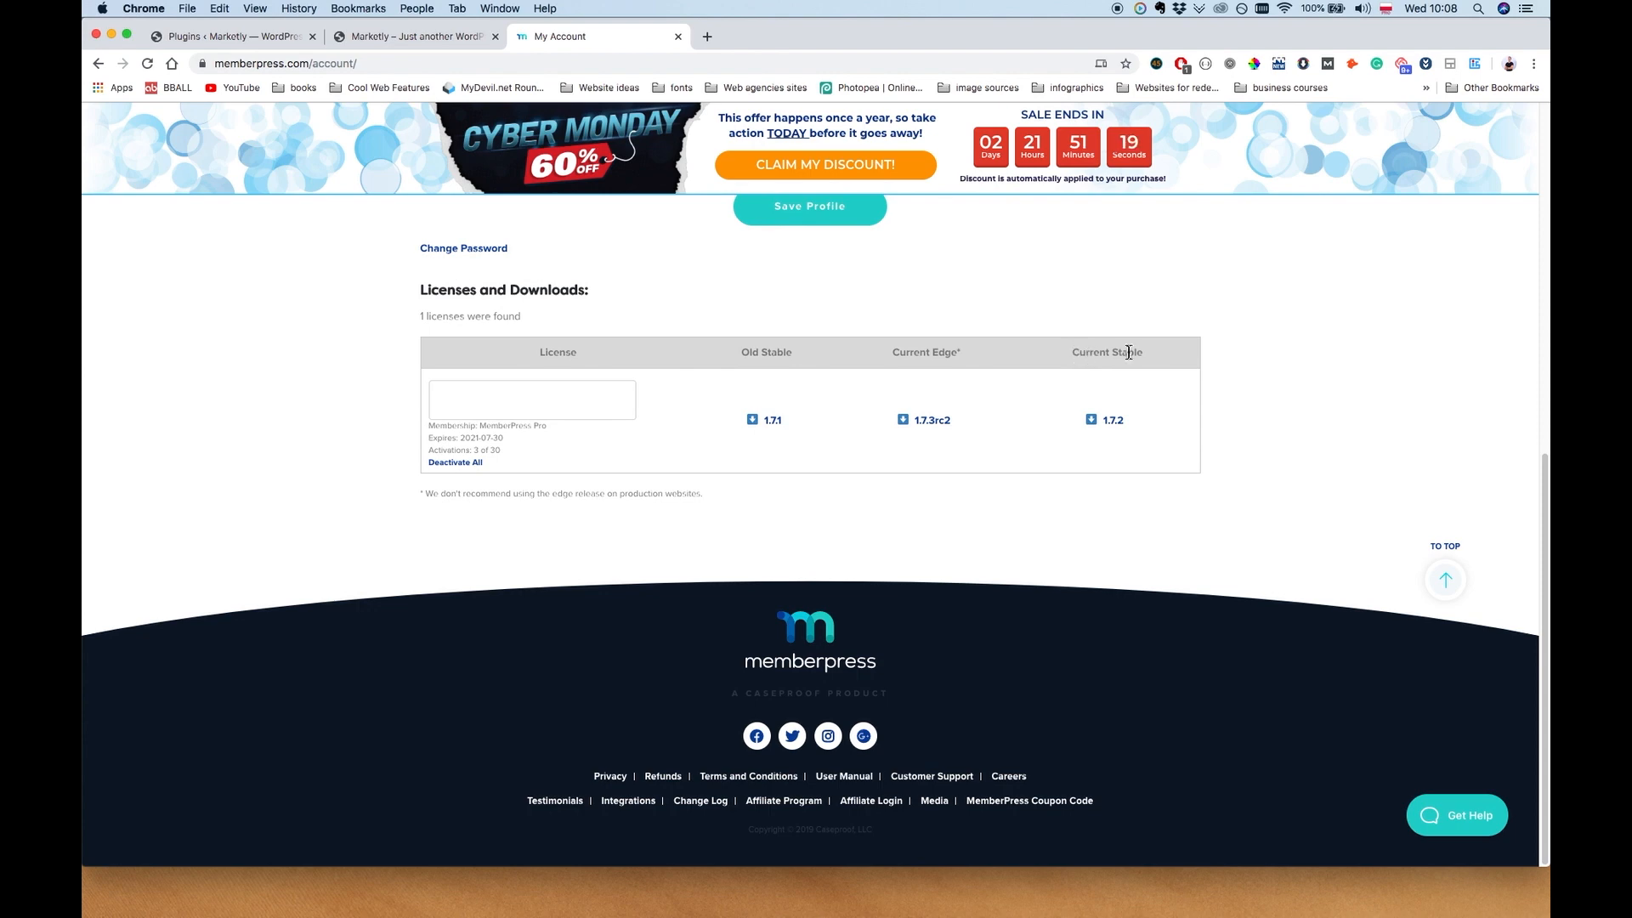
{"action": "left_click", "coordinate": [1098, 420]}
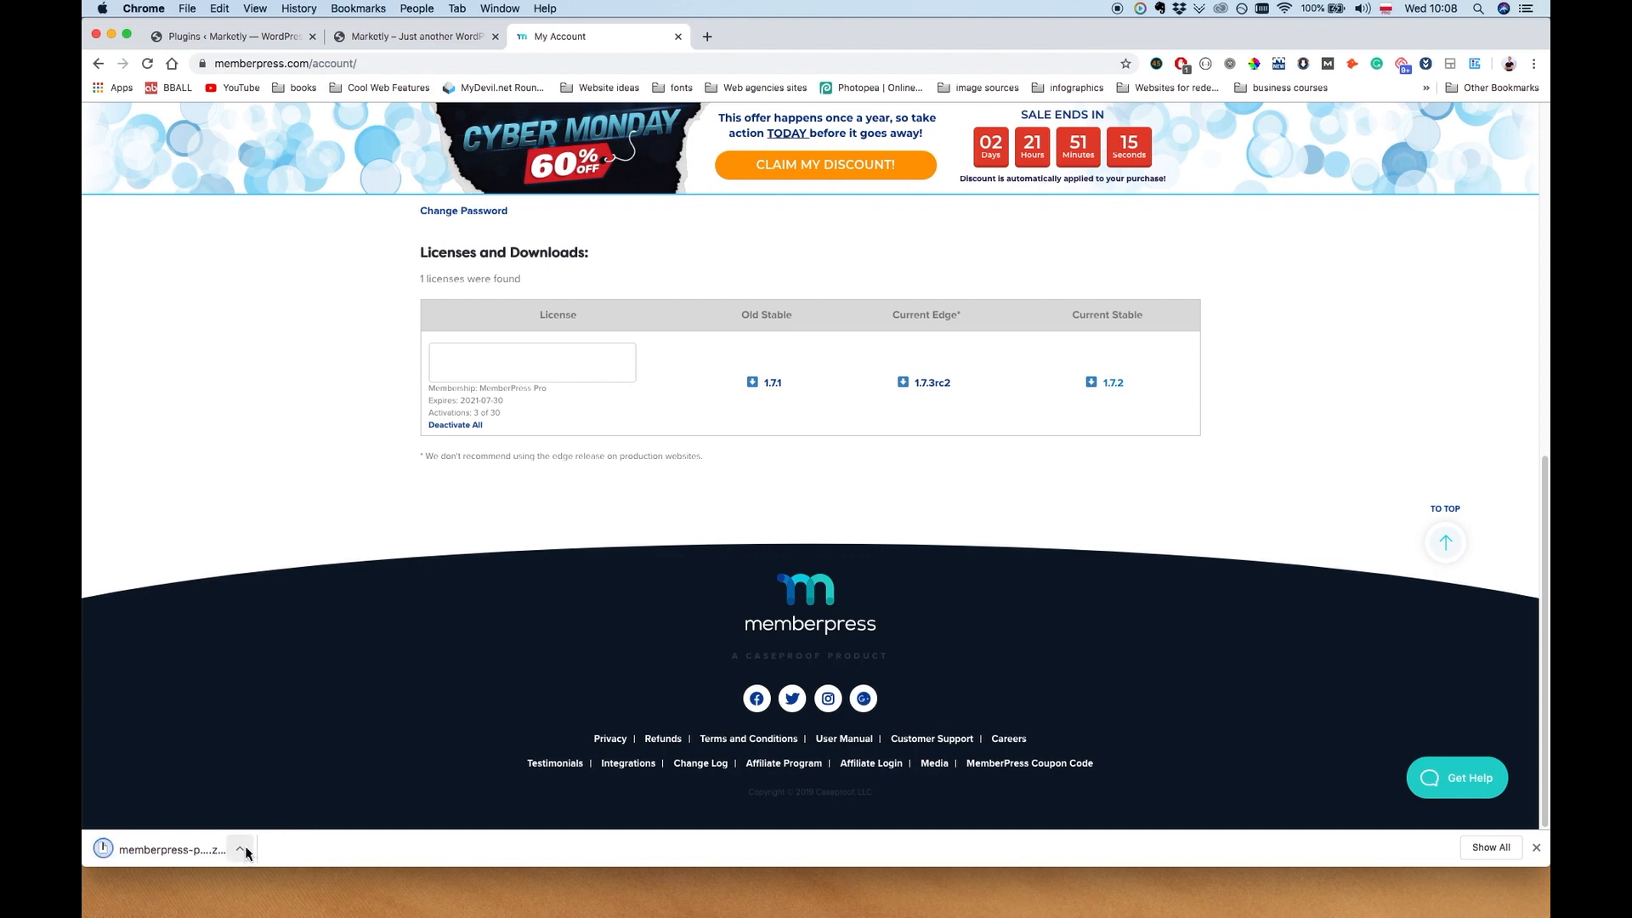
Upload the memberpress-pro-1.7.2 (1).zip plugin file to the Marketly WordPress site, install it and activate it
{"action": "left_click", "coordinate": [226, 38]}
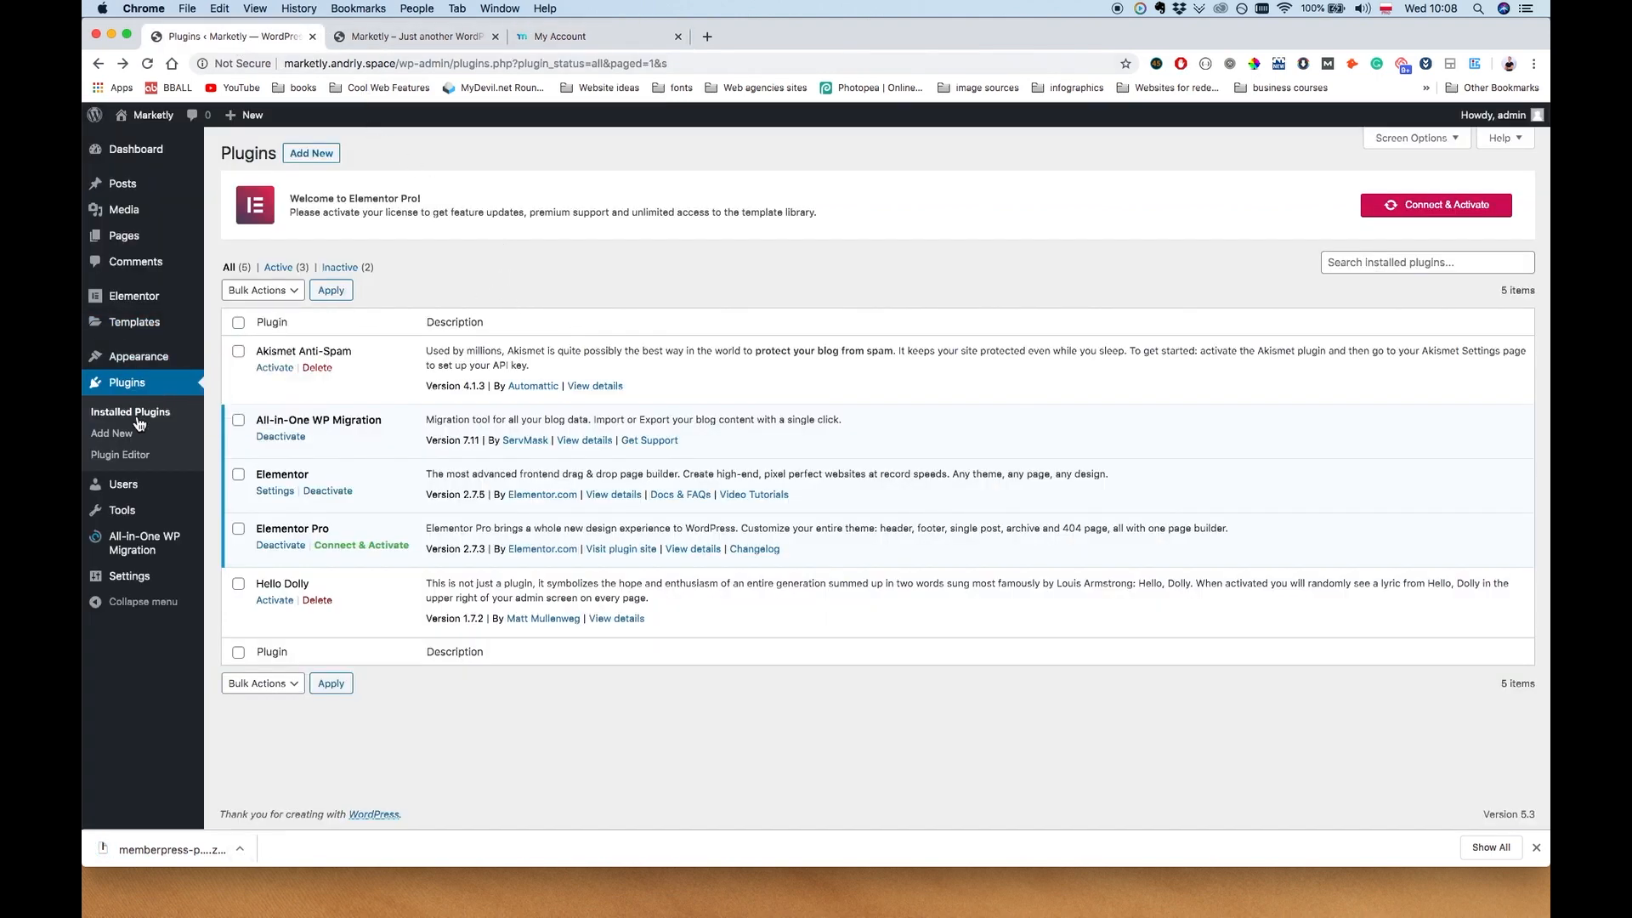
{"action": "left_click", "coordinate": [111, 432]}
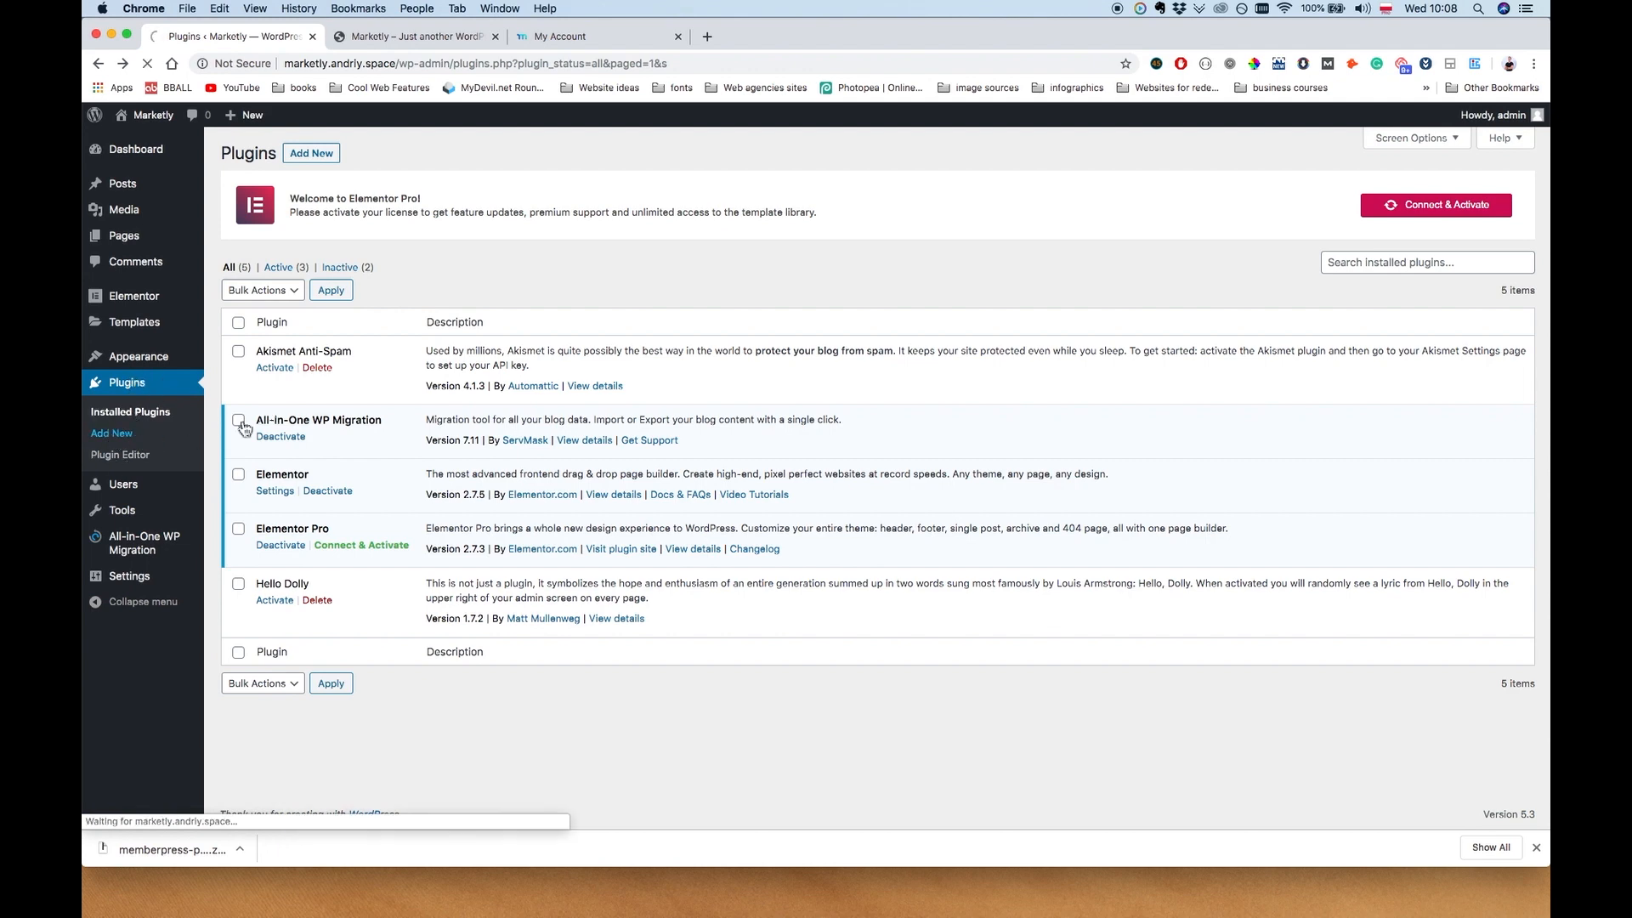
{"action": "left_click", "coordinate": [358, 153]}
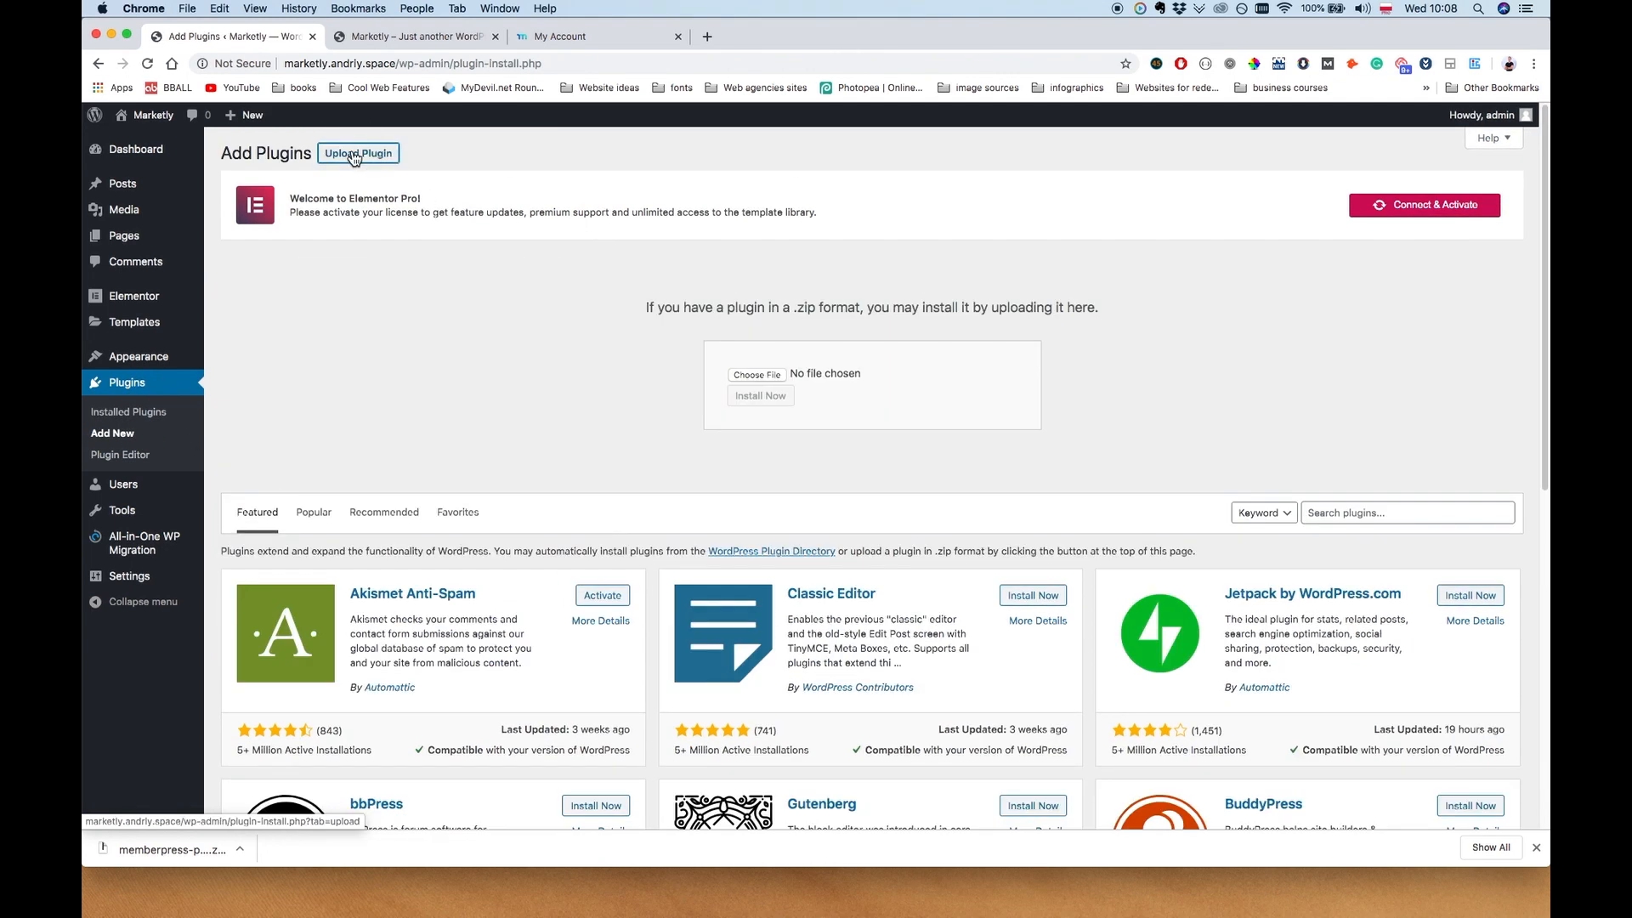
{"action": "left_click", "coordinate": [757, 374]}
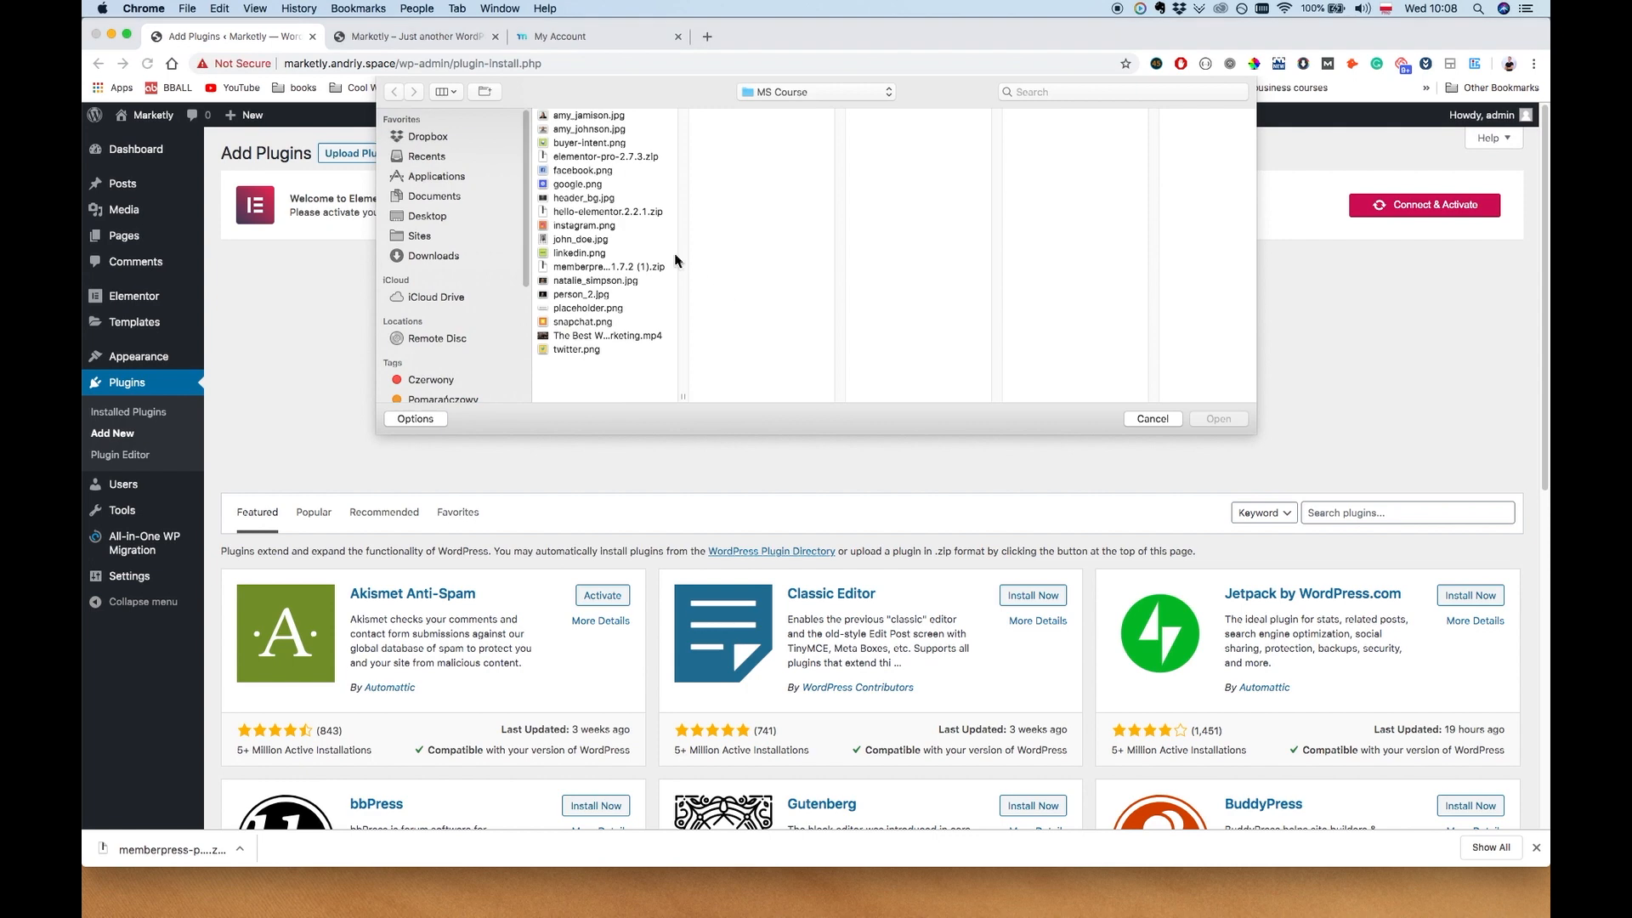
{"action": "left_click", "coordinate": [602, 268]}
{"action": "left_click", "coordinate": [1216, 418]}
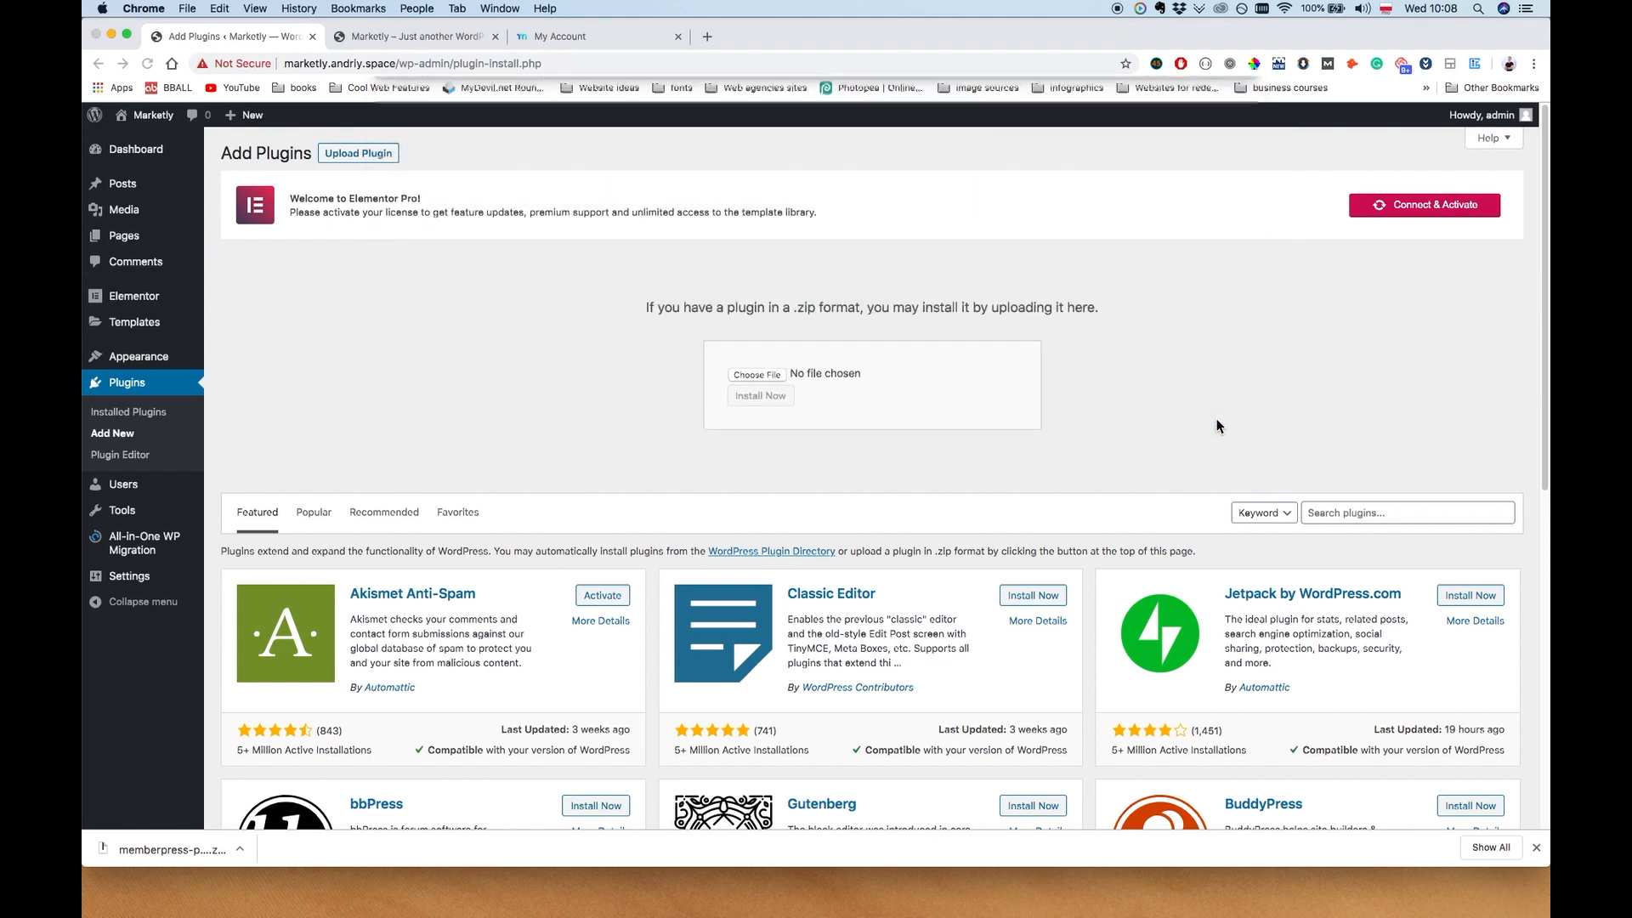
{"action": "left_click", "coordinate": [783, 401]}
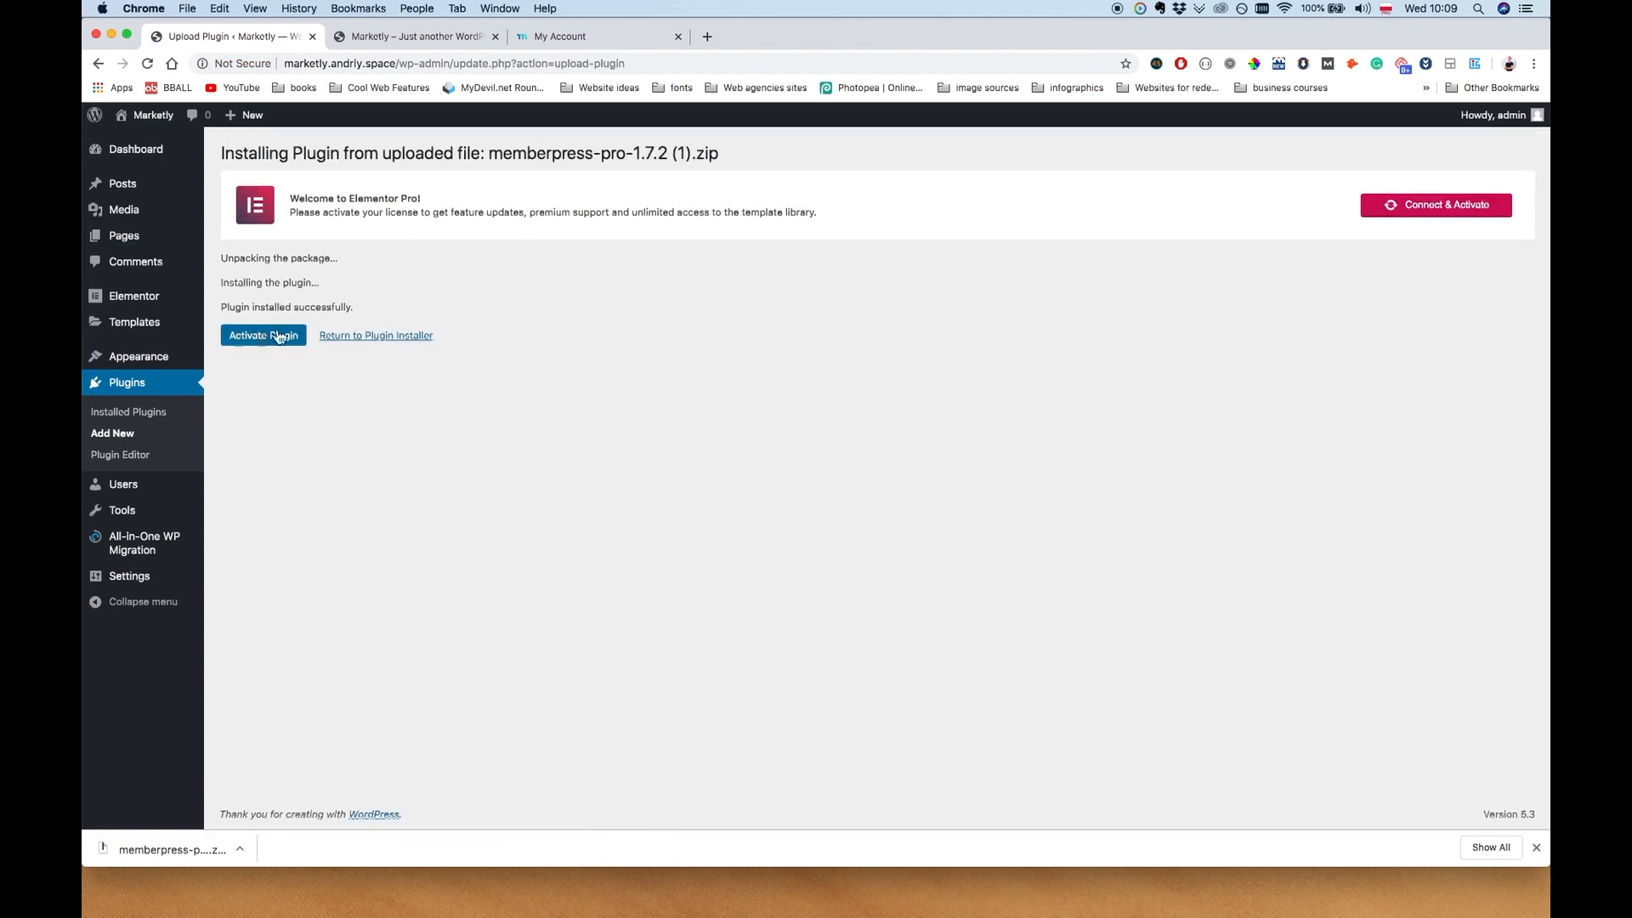
{"action": "left_click", "coordinate": [242, 335]}
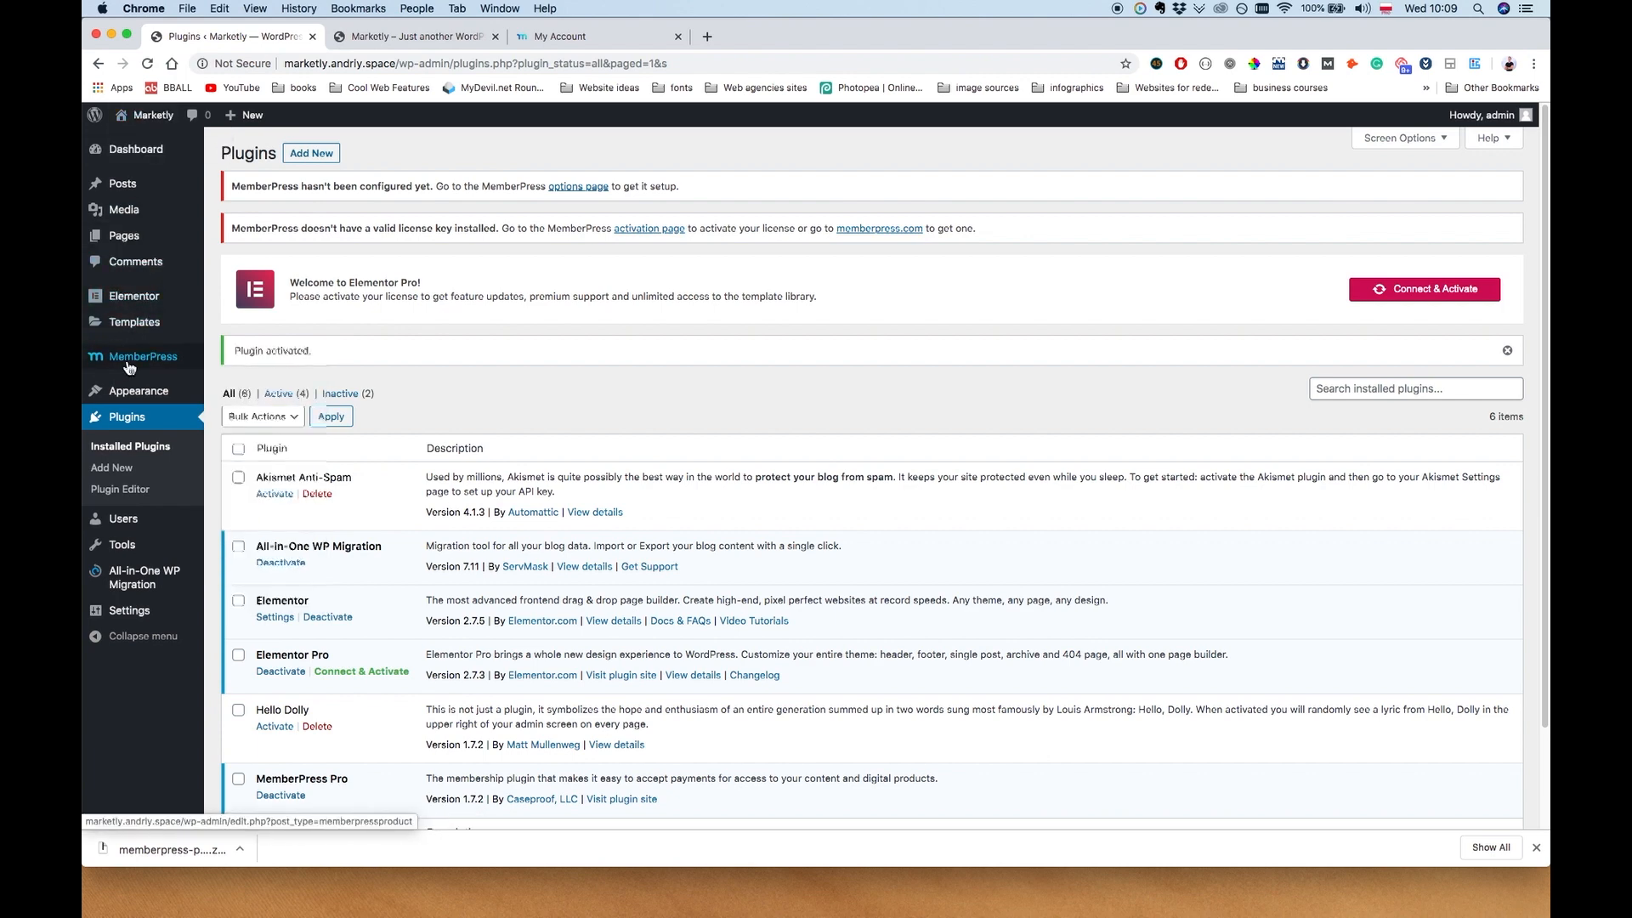
Open the MemberPress license activation page and check where the license key is listed on the MemberPress account page
{"action": "mouse_move", "coordinate": [165, 362]}
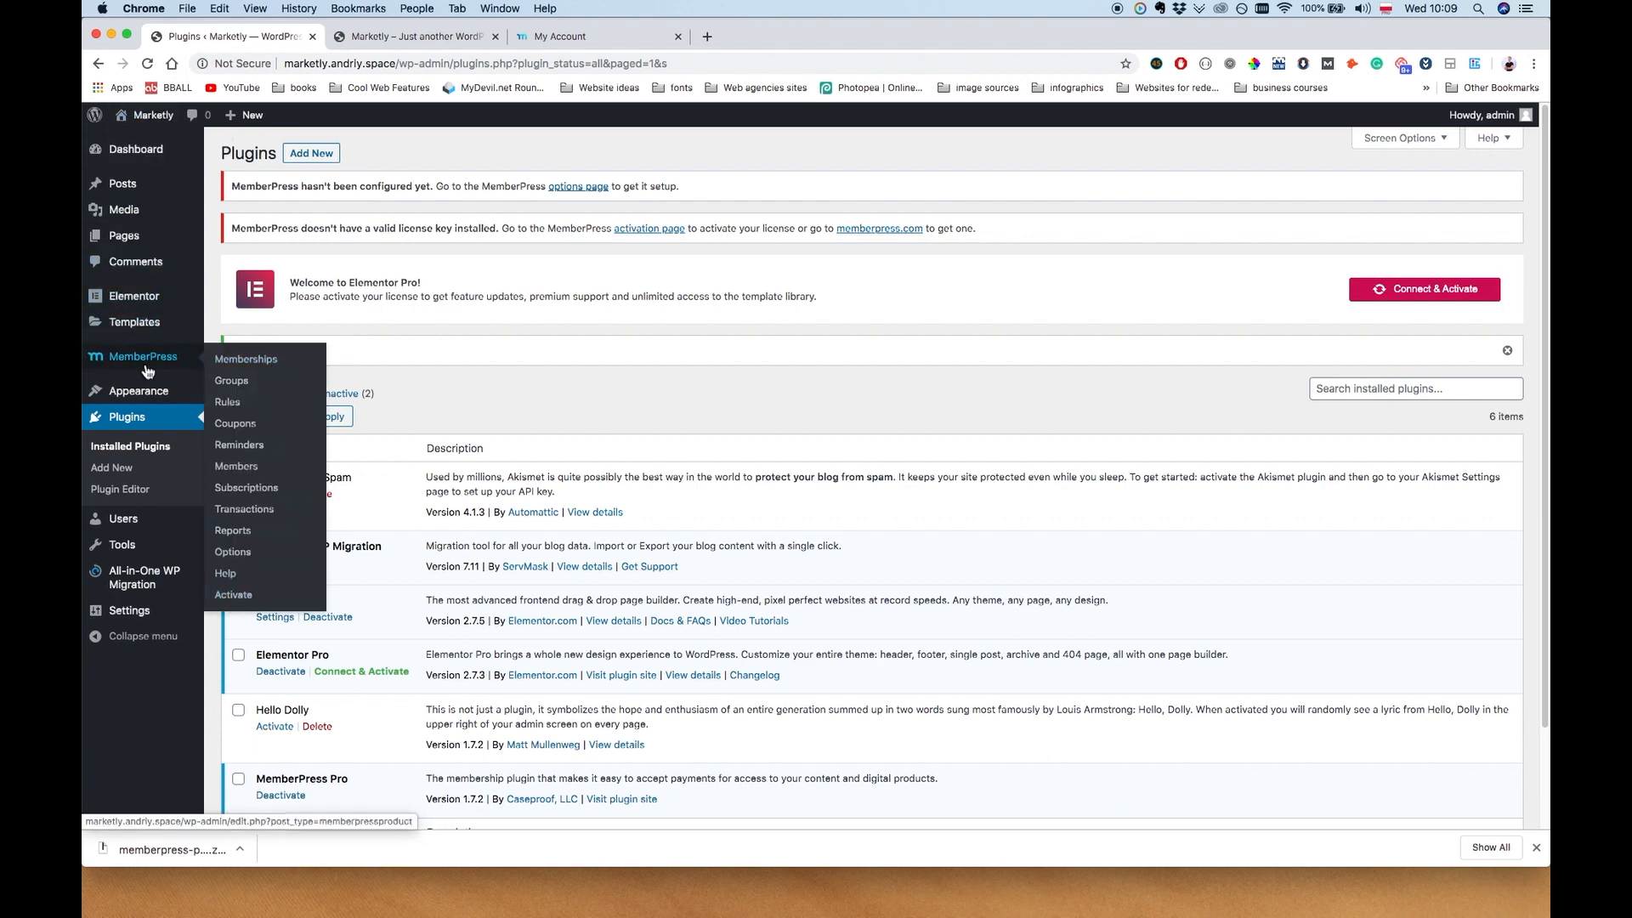
{"action": "left_click", "coordinate": [232, 594]}
{"action": "scroll", "coordinate": [609, 548], "scroll_direction": "down", "scroll_amount": 2}
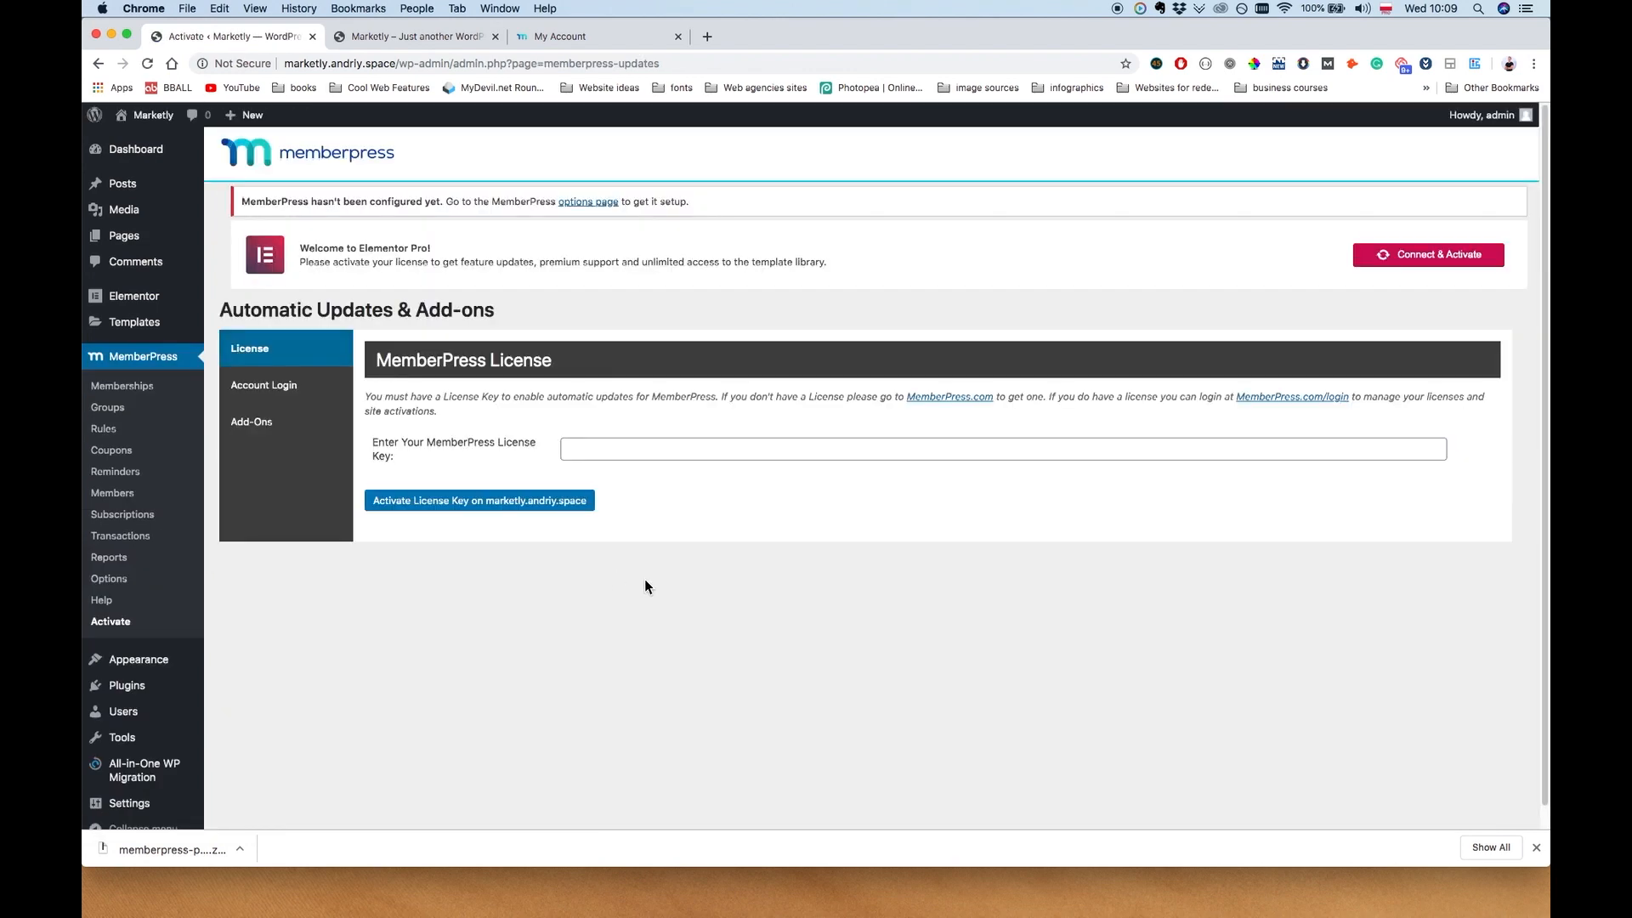
{"action": "scroll", "coordinate": [646, 581], "scroll_direction": "down", "scroll_amount": 1}
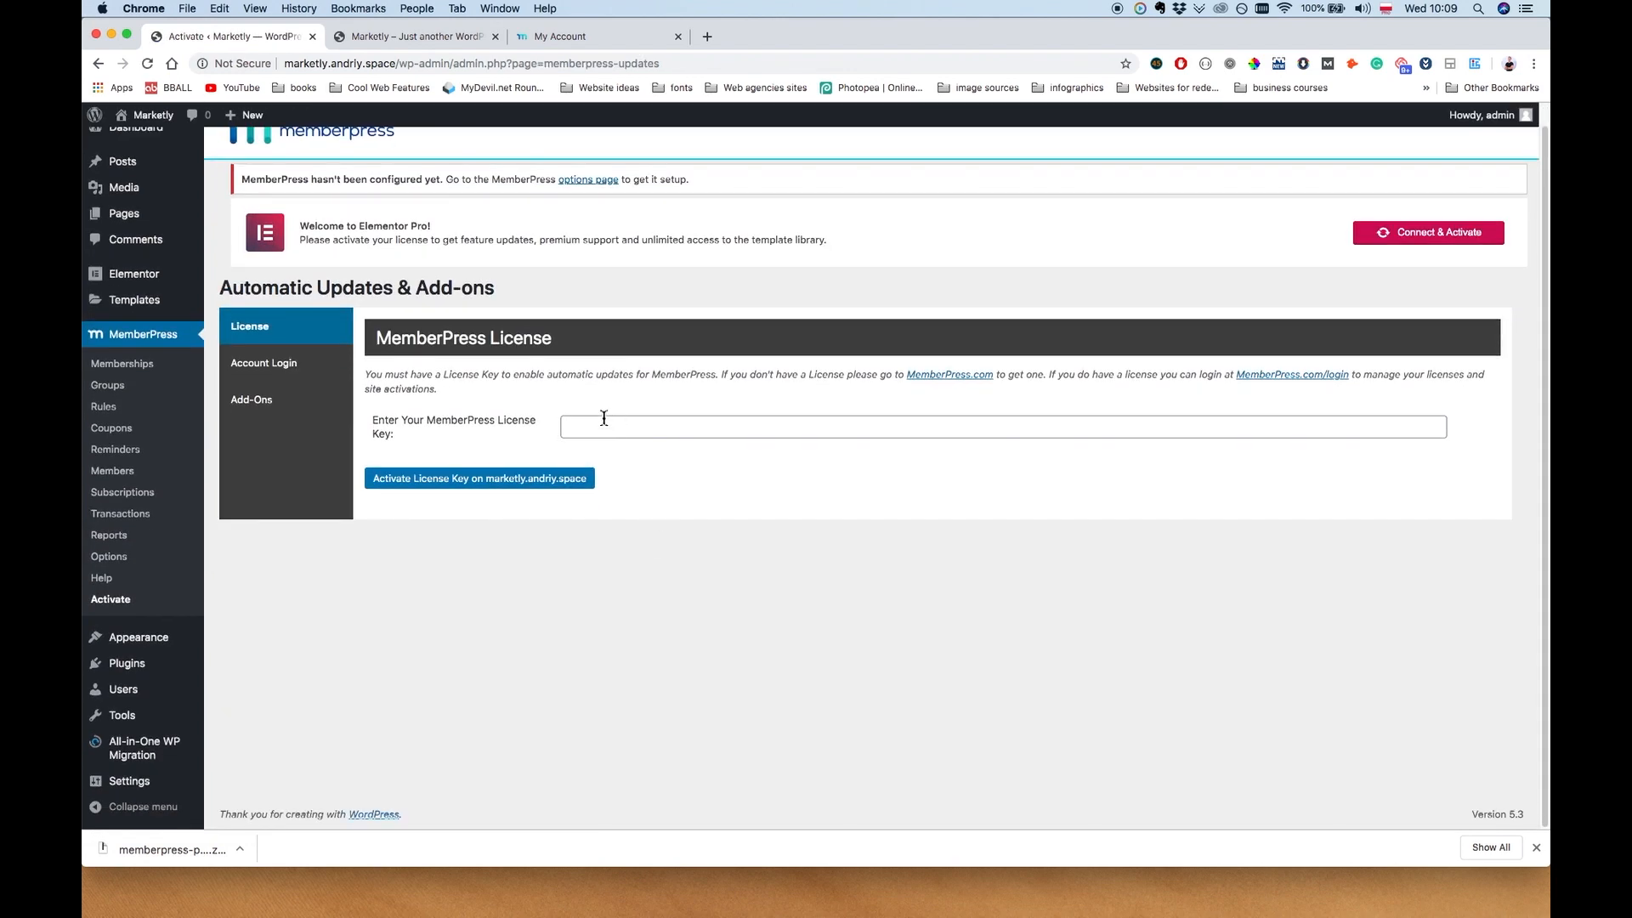
{"action": "left_click", "coordinate": [565, 39]}
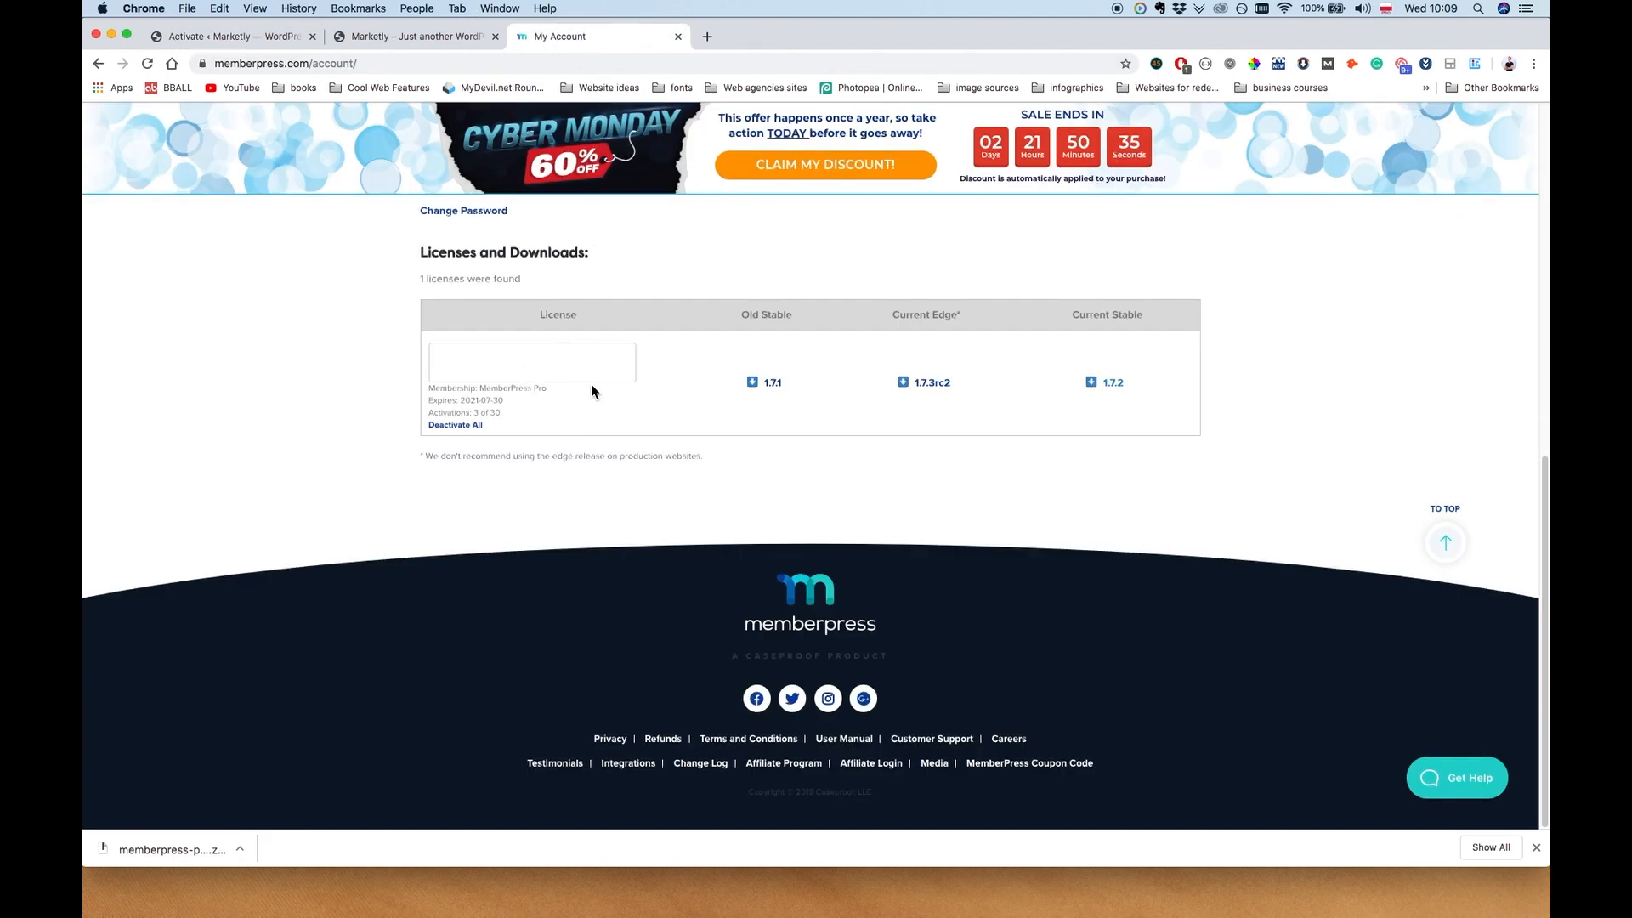
{"action": "left_click", "coordinate": [233, 38]}
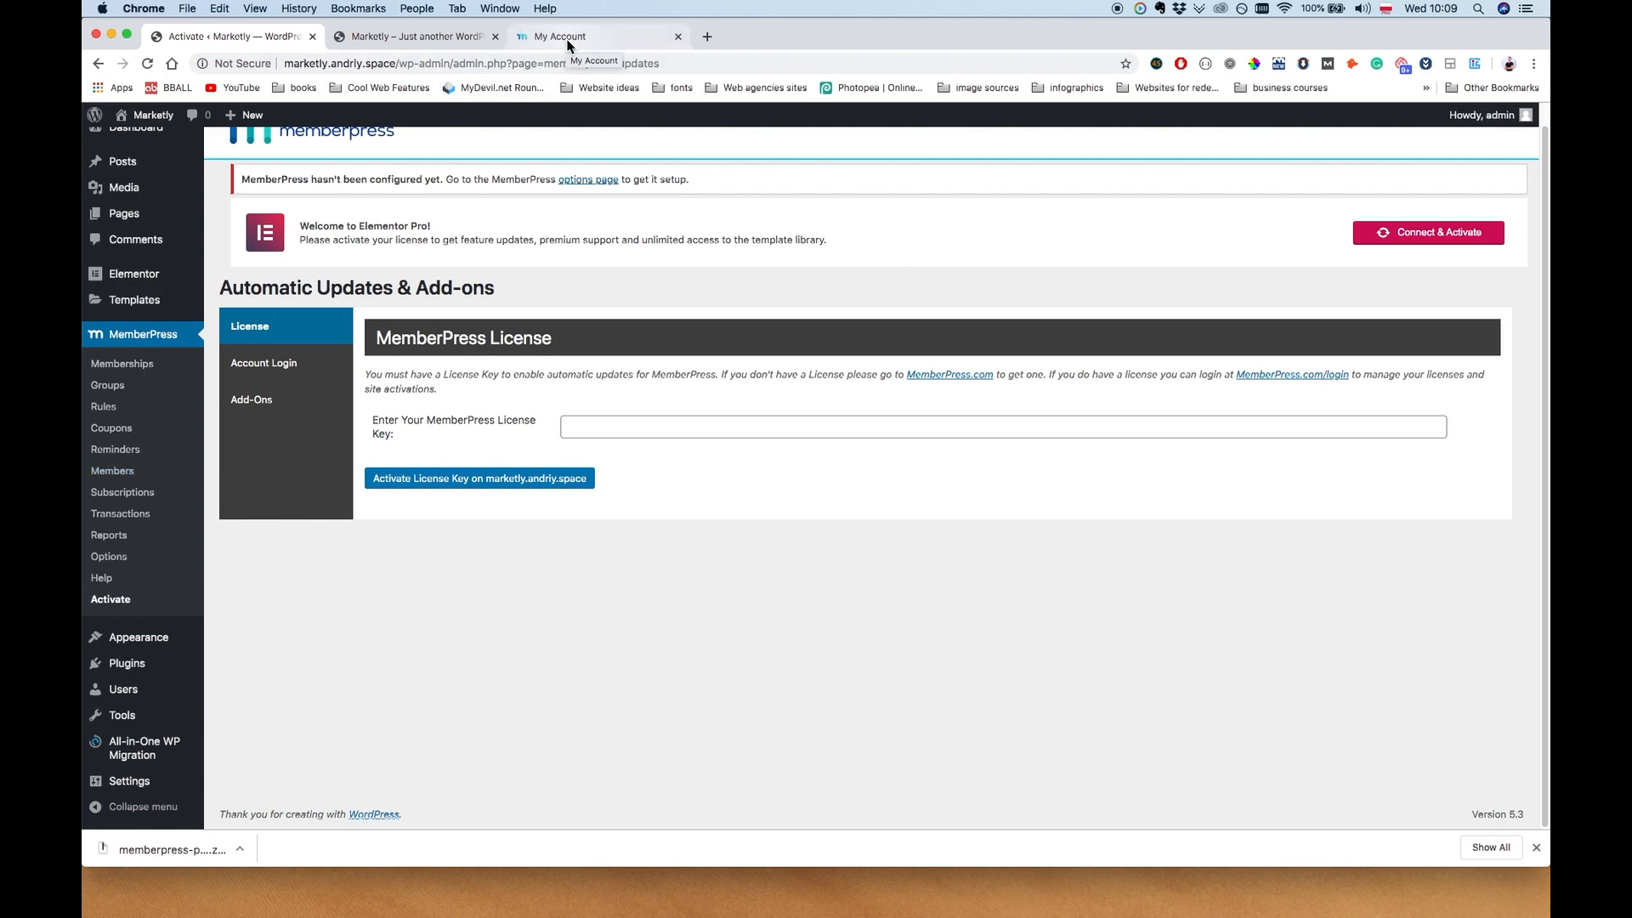
{"action": "left_click", "coordinate": [326, 589]}
Open the MemberPress options and review the reserved page settings for the thank you, account and login pages
{"action": "left_click", "coordinate": [115, 556]}
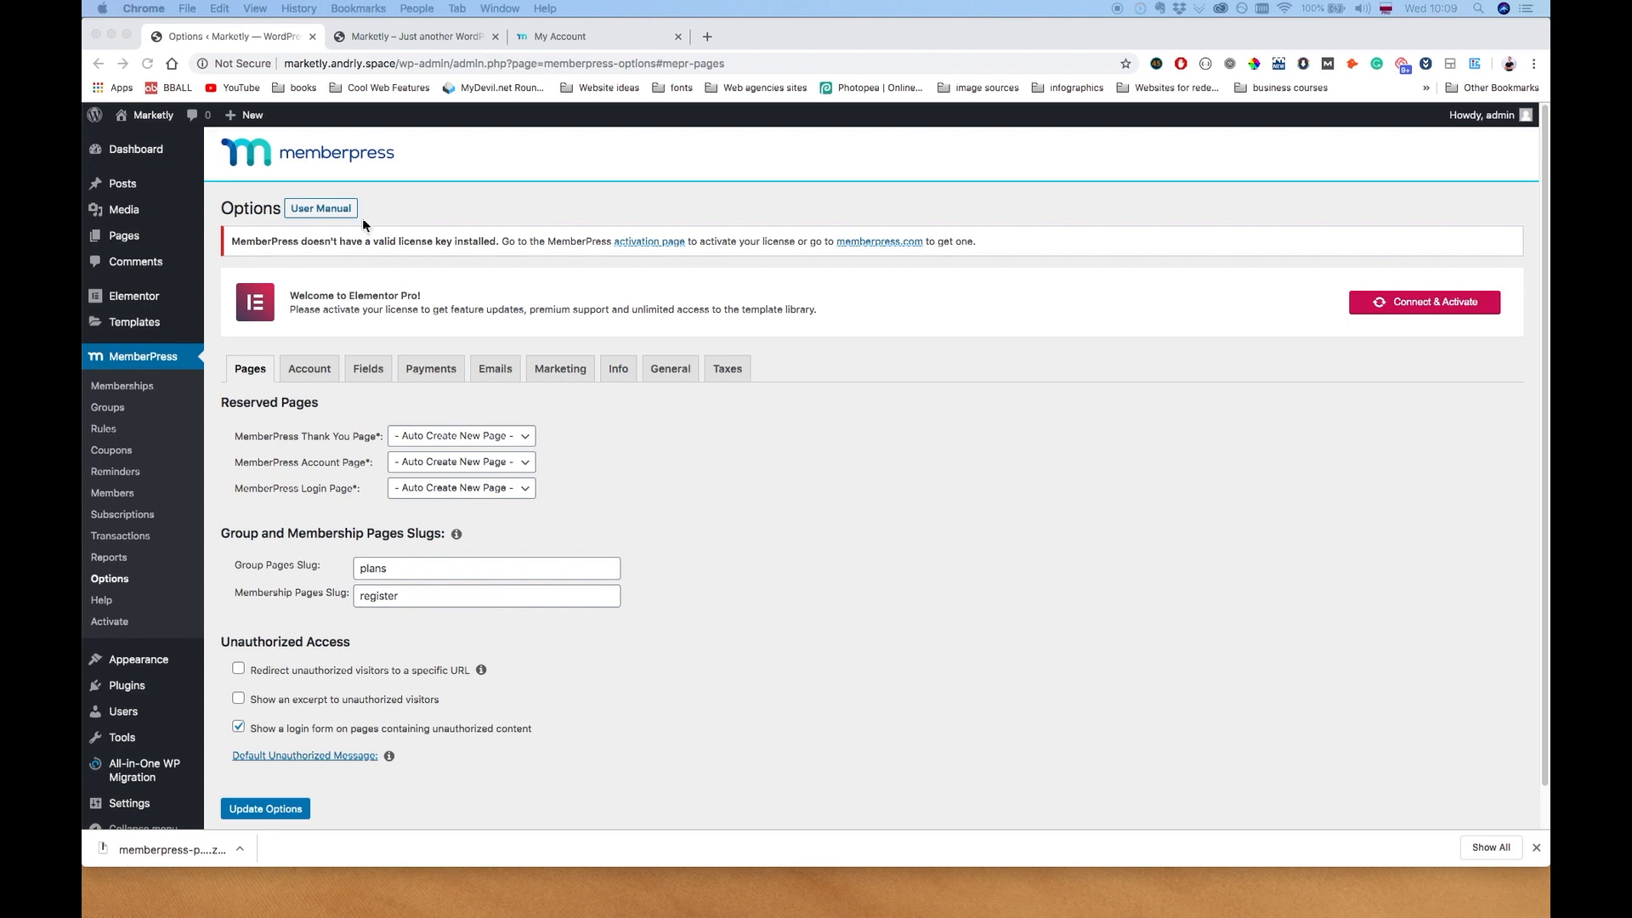
{"action": "left_click", "coordinate": [766, 494]}
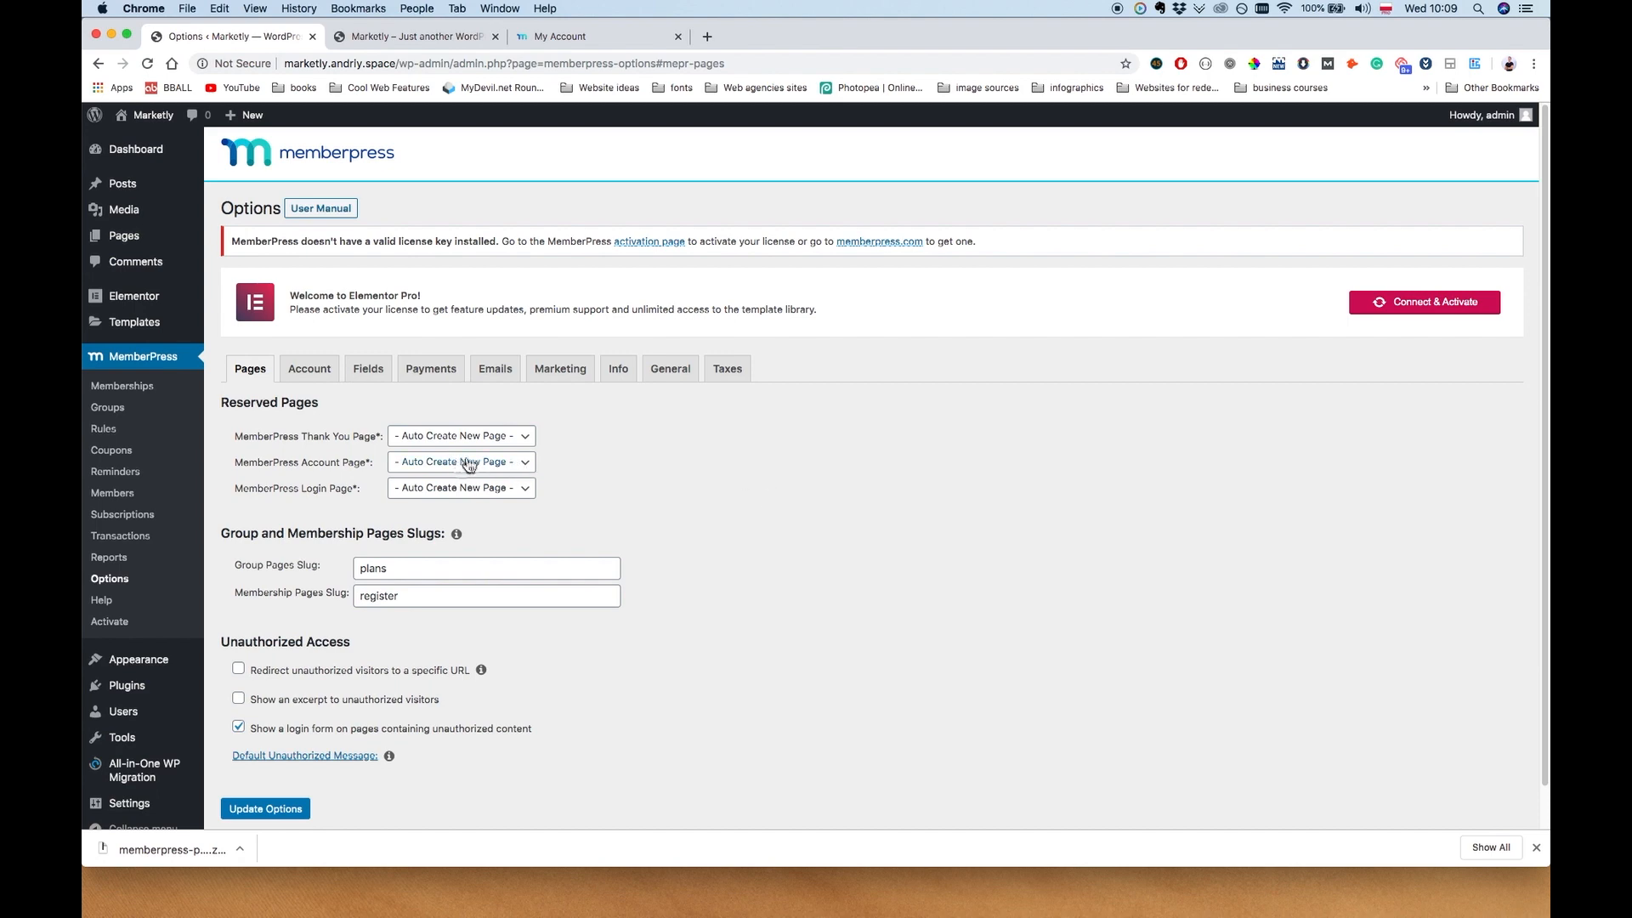
{"action": "left_click_drag", "start_coordinate": [224, 402], "coordinate": [342, 414]}
{"action": "left_click", "coordinate": [341, 411]}
{"action": "left_click", "coordinate": [526, 464]}
{"action": "left_click", "coordinate": [687, 450]}
{"action": "left_click", "coordinate": [520, 434]}
{"action": "left_click", "coordinate": [699, 442]}
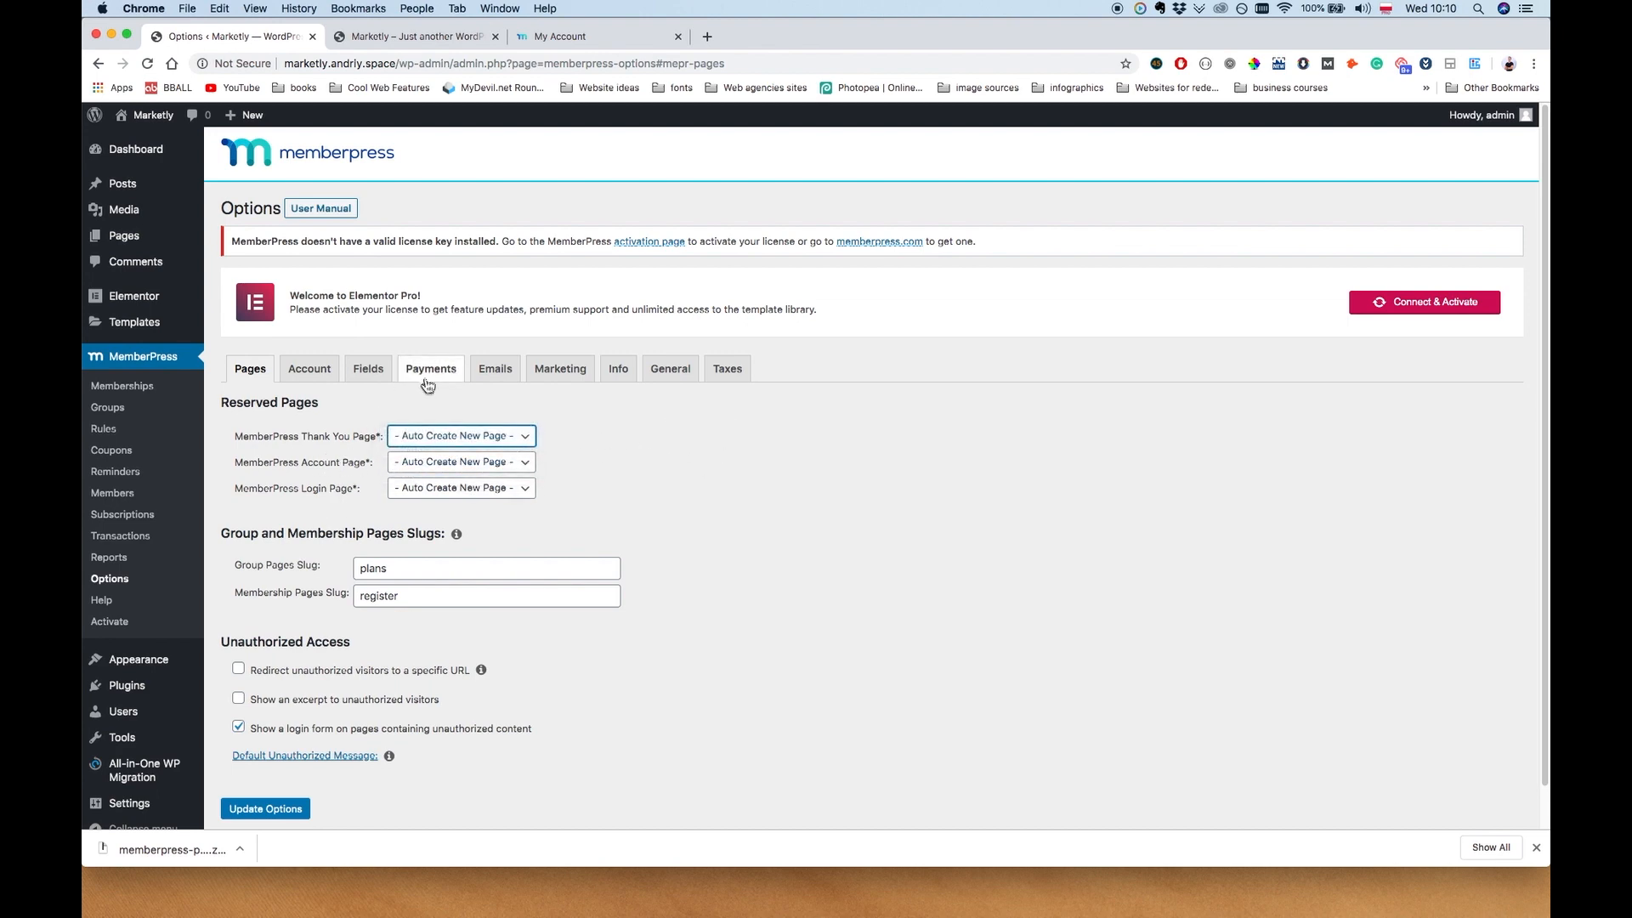
{"action": "left_click", "coordinate": [654, 439]}
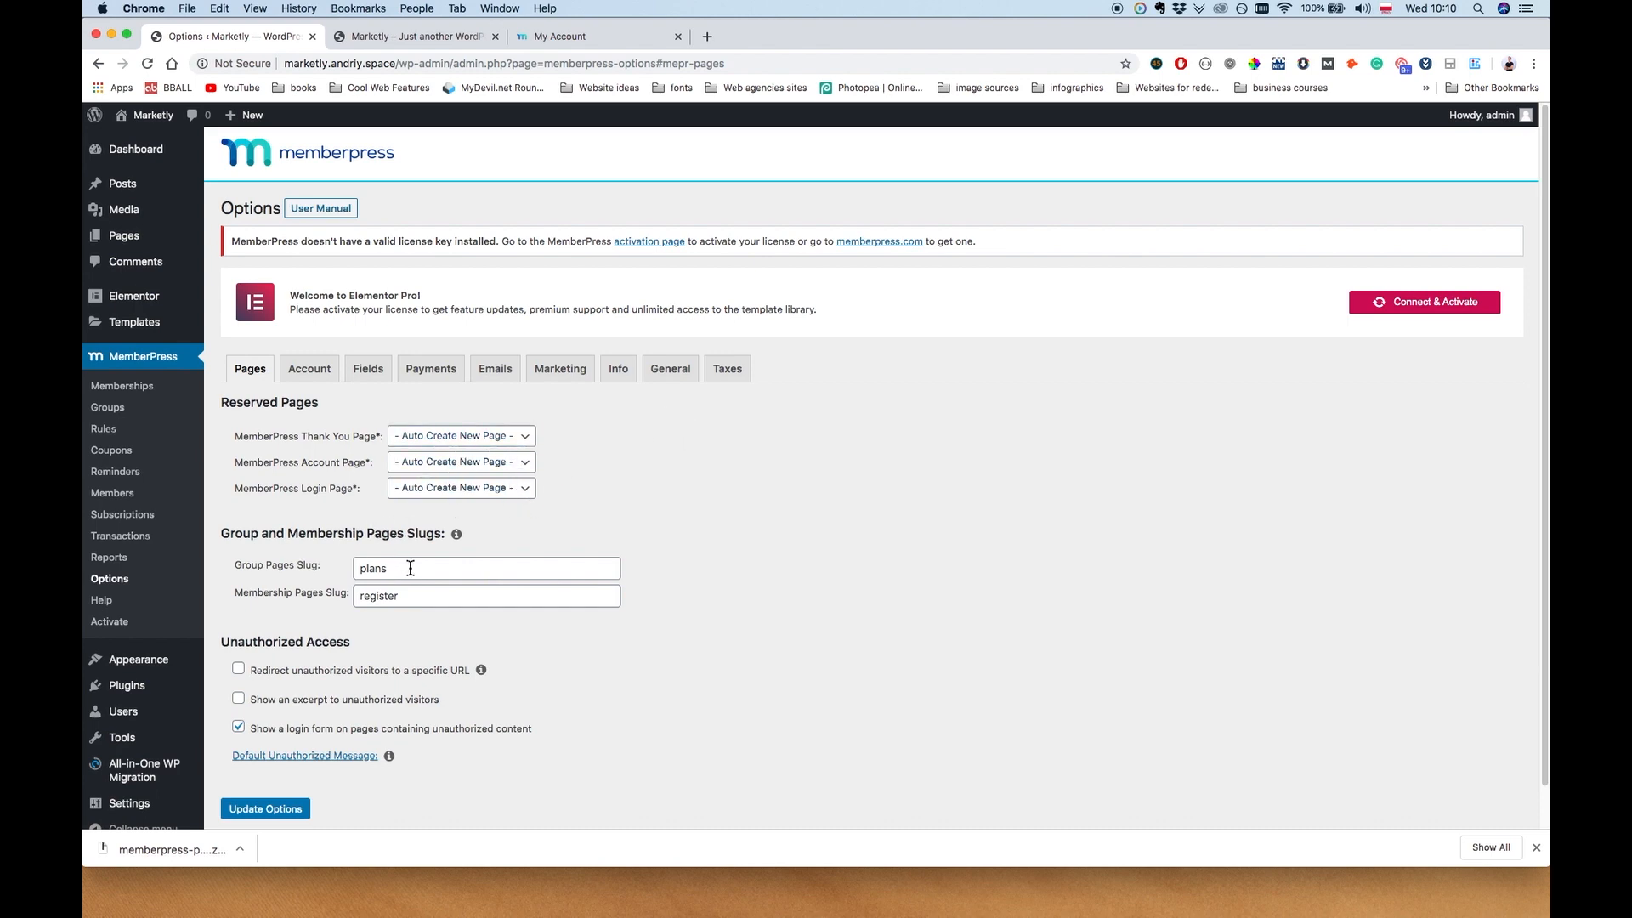
Examine the Group Pages Slug in the MemberPress page options
{"action": "scroll", "coordinate": [629, 531], "scroll_direction": "down", "scroll_amount": 1}
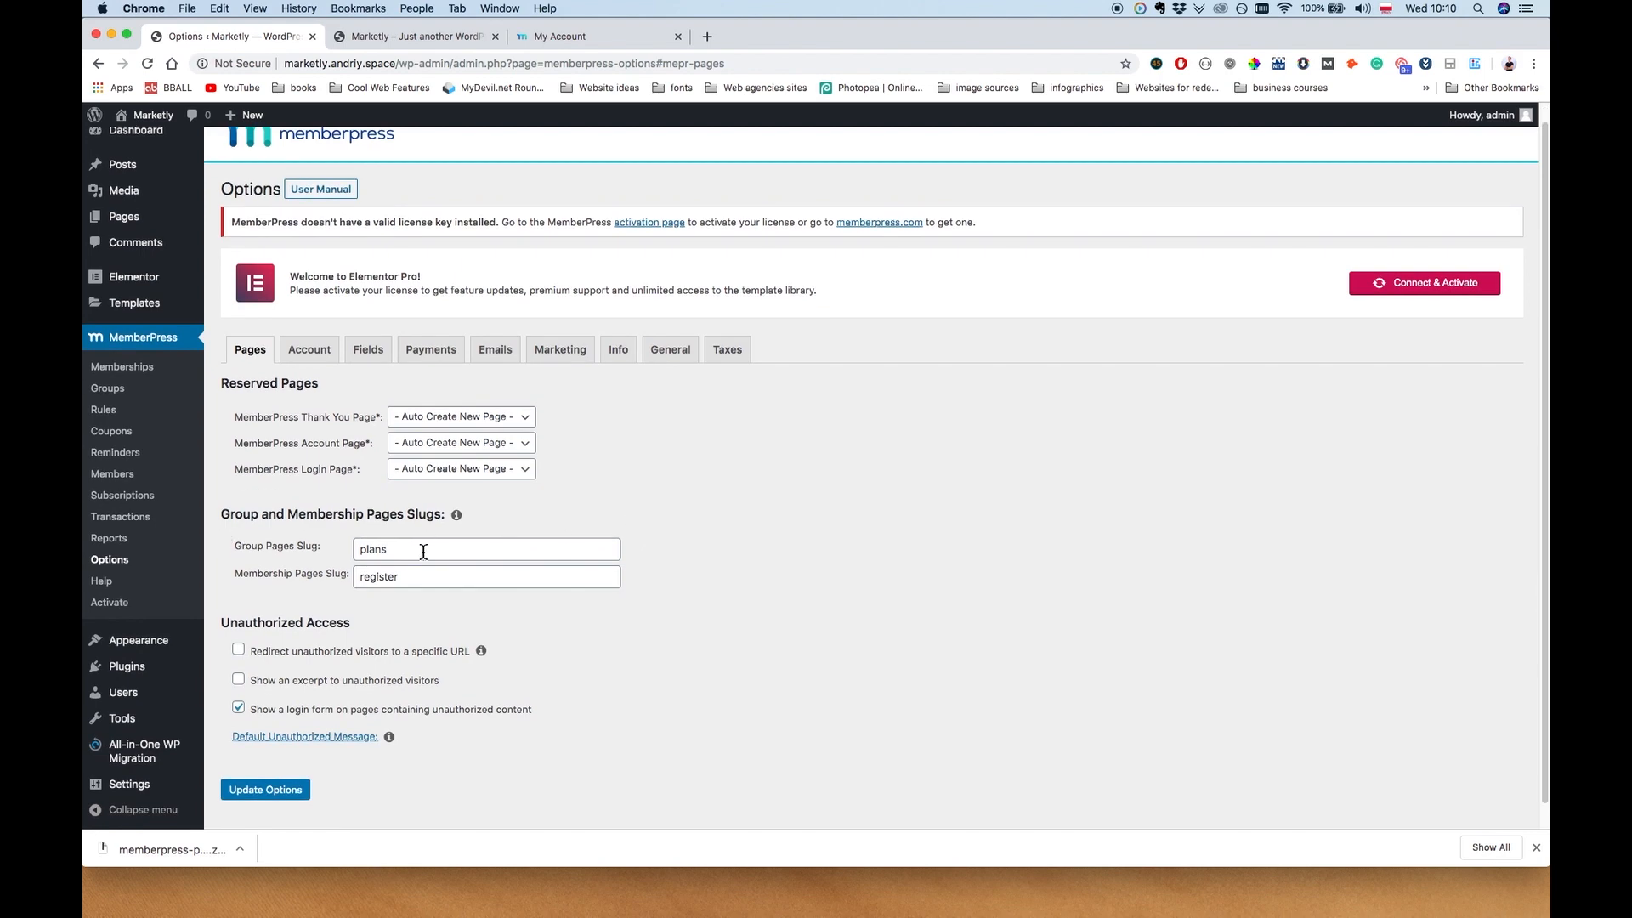
{"action": "scroll", "coordinate": [474, 570], "scroll_direction": "down", "scroll_amount": 1}
{"action": "left_click_drag", "start_coordinate": [438, 525], "coordinate": [341, 524]}
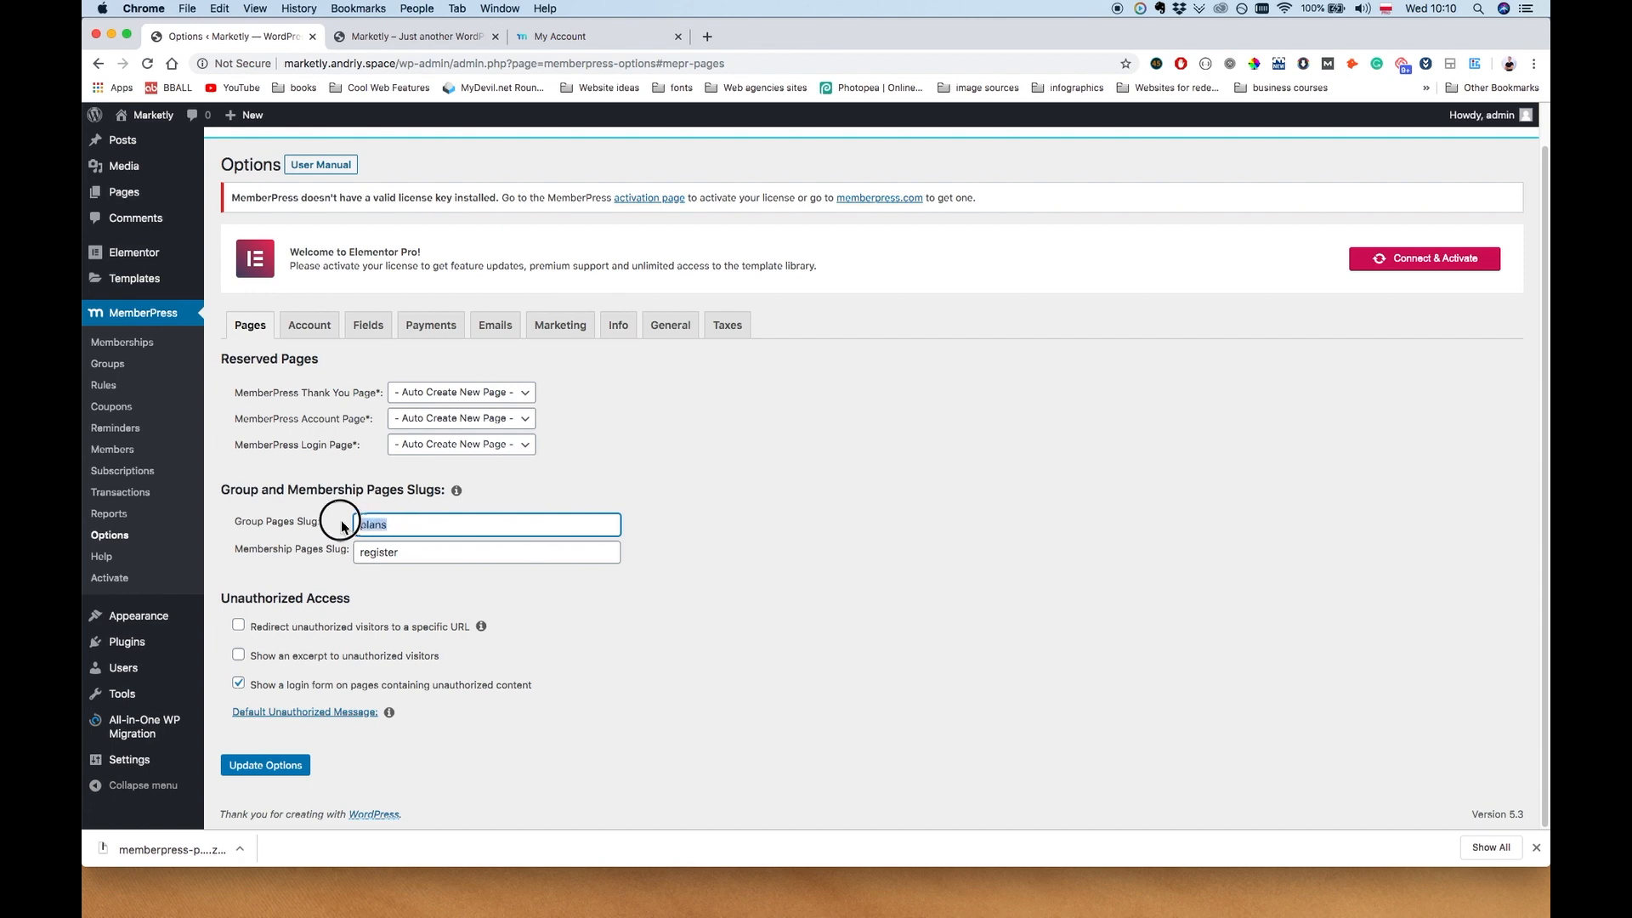
{"action": "left_click", "coordinate": [409, 522]}
{"action": "left_click_drag", "start_coordinate": [410, 523], "coordinate": [353, 525]}
{"action": "left_click", "coordinate": [418, 532]}
{"action": "left_click", "coordinate": [430, 574]}
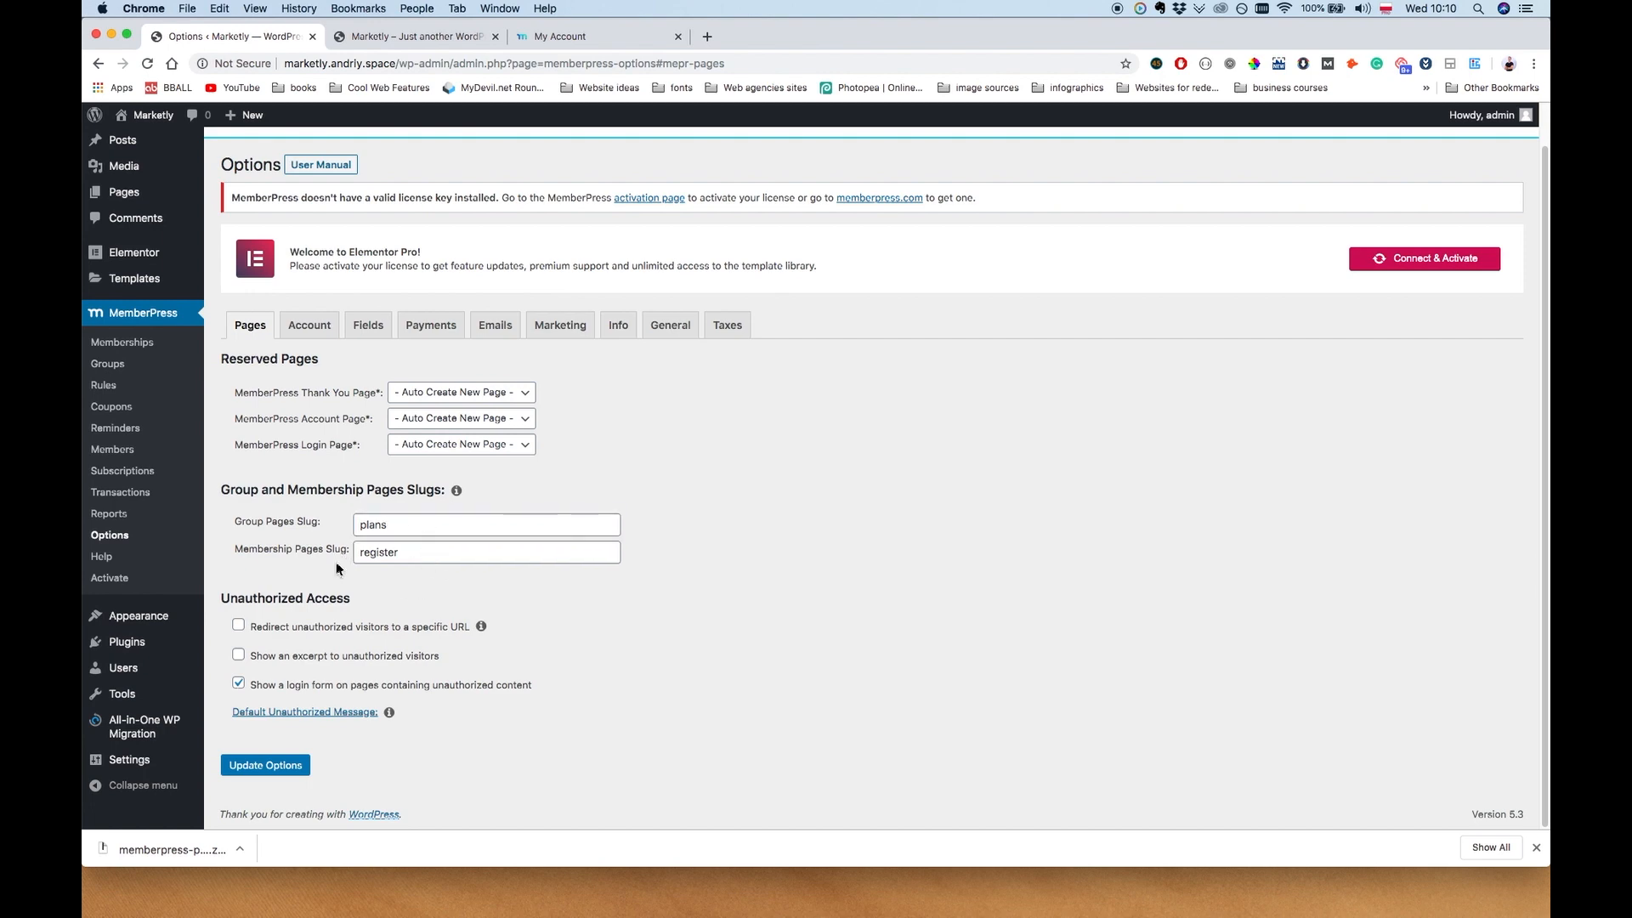
Examine the Membership Pages Slug in the MemberPress page options
{"action": "left_click_drag", "start_coordinate": [423, 557], "coordinate": [335, 552]}
{"action": "left_click", "coordinate": [453, 577]}
{"action": "left_click_drag", "start_coordinate": [413, 554], "coordinate": [336, 554]}
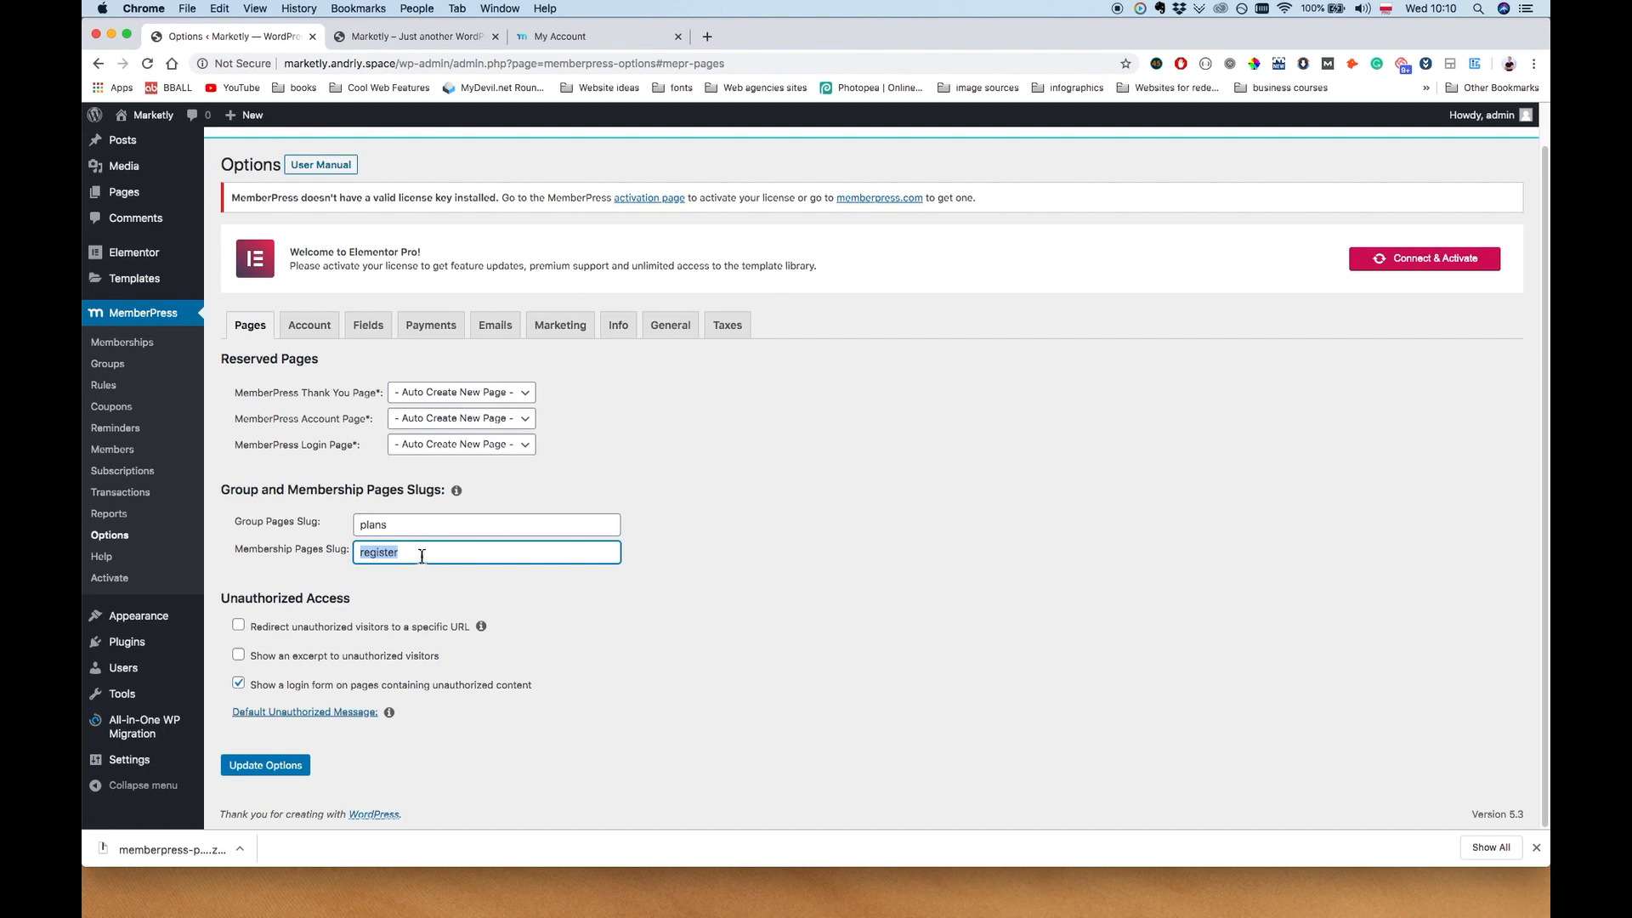
{"action": "double_click", "coordinate": [410, 552]}
{"action": "left_click", "coordinate": [423, 555]}
{"action": "left_click", "coordinate": [435, 581]}
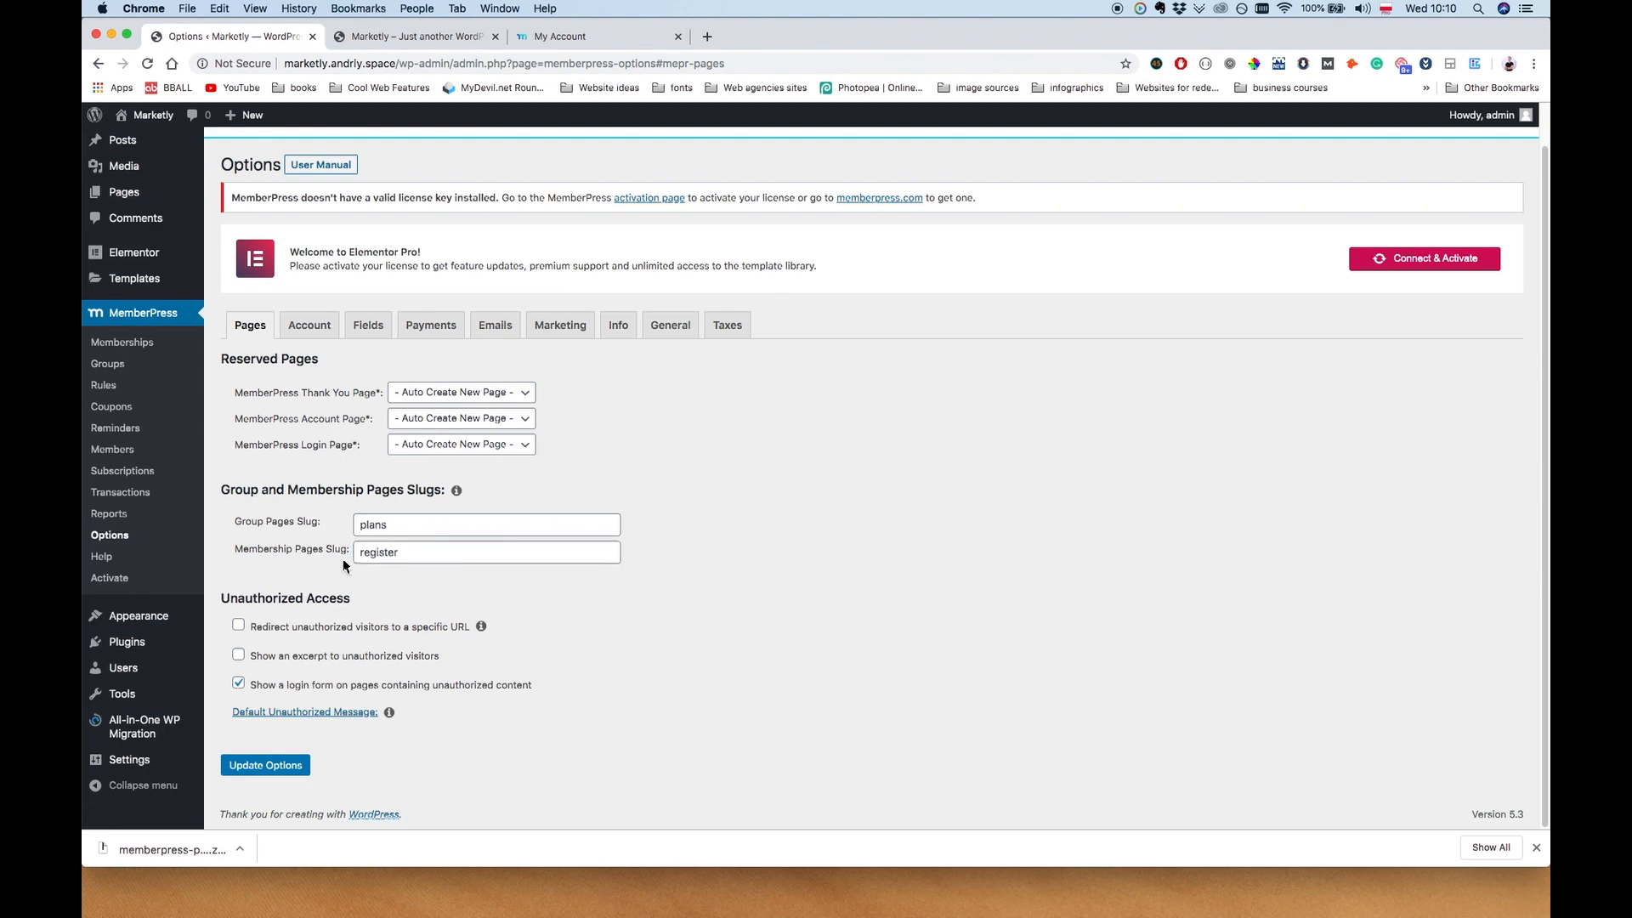
Under Unauthorized Access, enable redirecting unauthorized visitors to a specific URL and disable the login form on pages containing unauthorized content
{"action": "triple_click", "coordinate": [234, 595]}
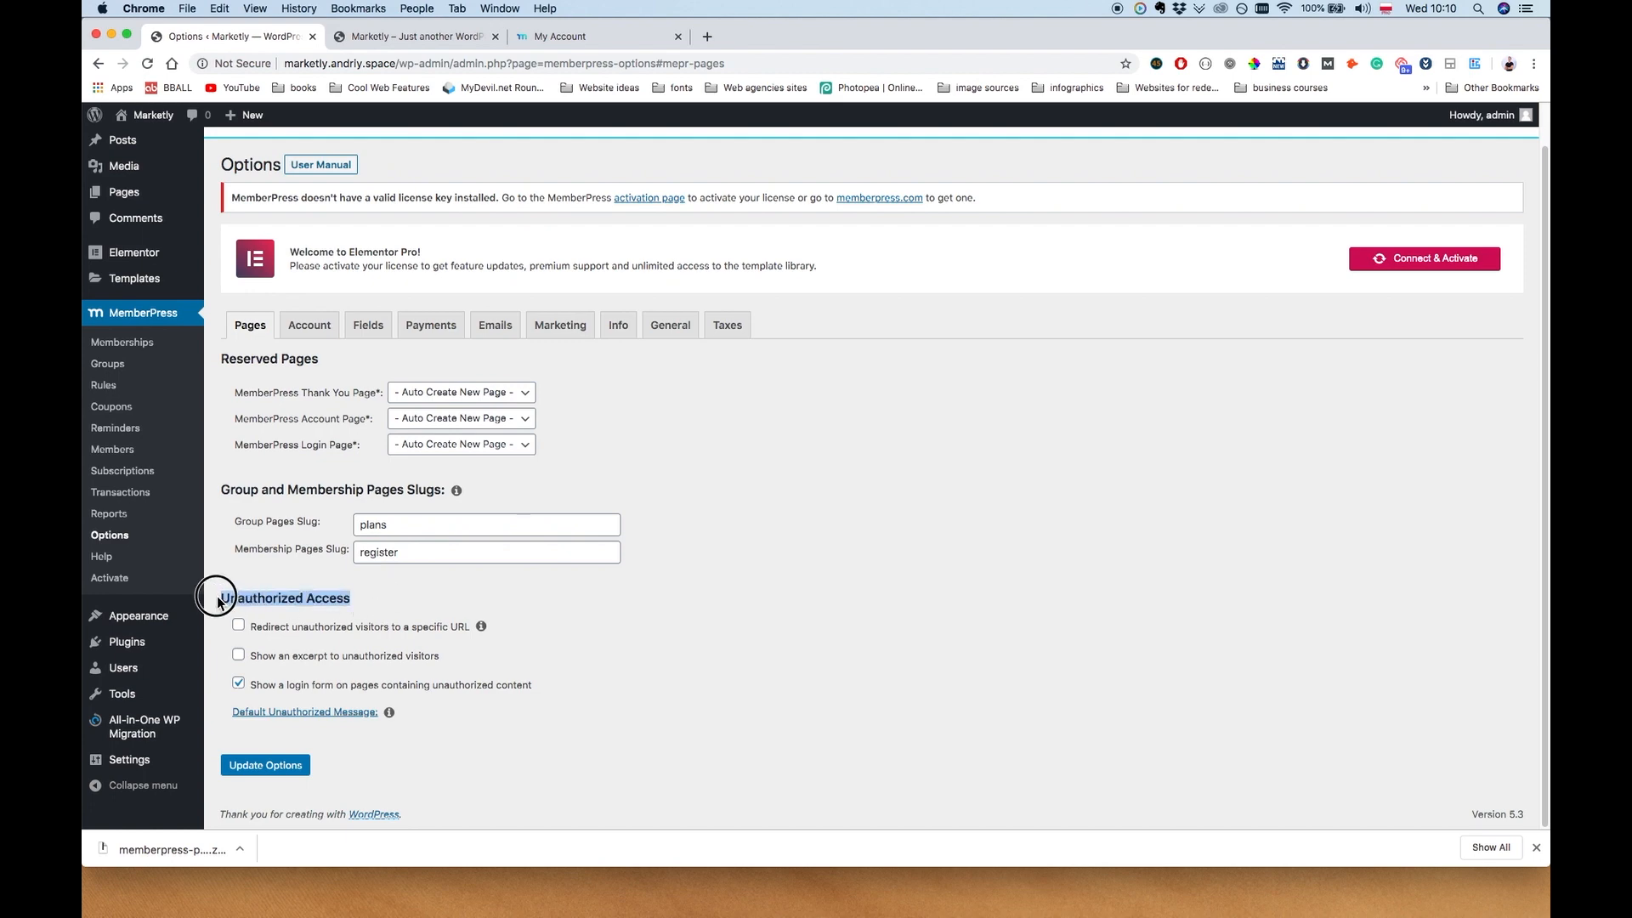
{"action": "left_click", "coordinate": [433, 579]}
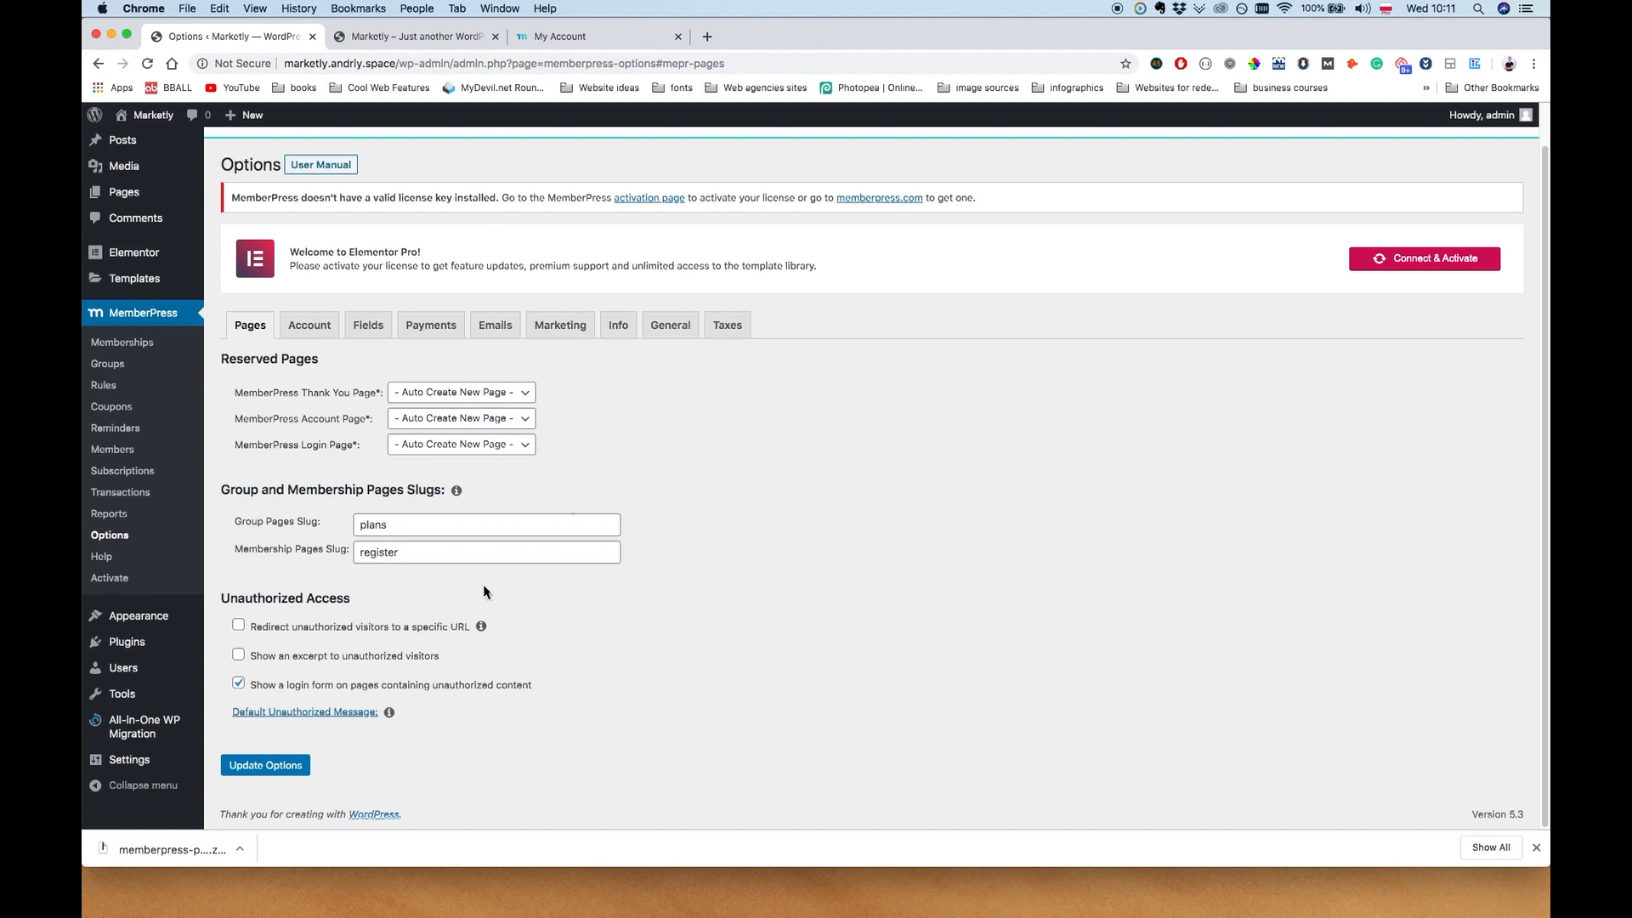
{"action": "left_click_drag", "start_coordinate": [982, 204], "coordinate": [1028, 194]}
{"action": "left_click", "coordinate": [239, 626]}
{"action": "scroll", "coordinate": [357, 567], "scroll_direction": "down", "scroll_amount": 1}
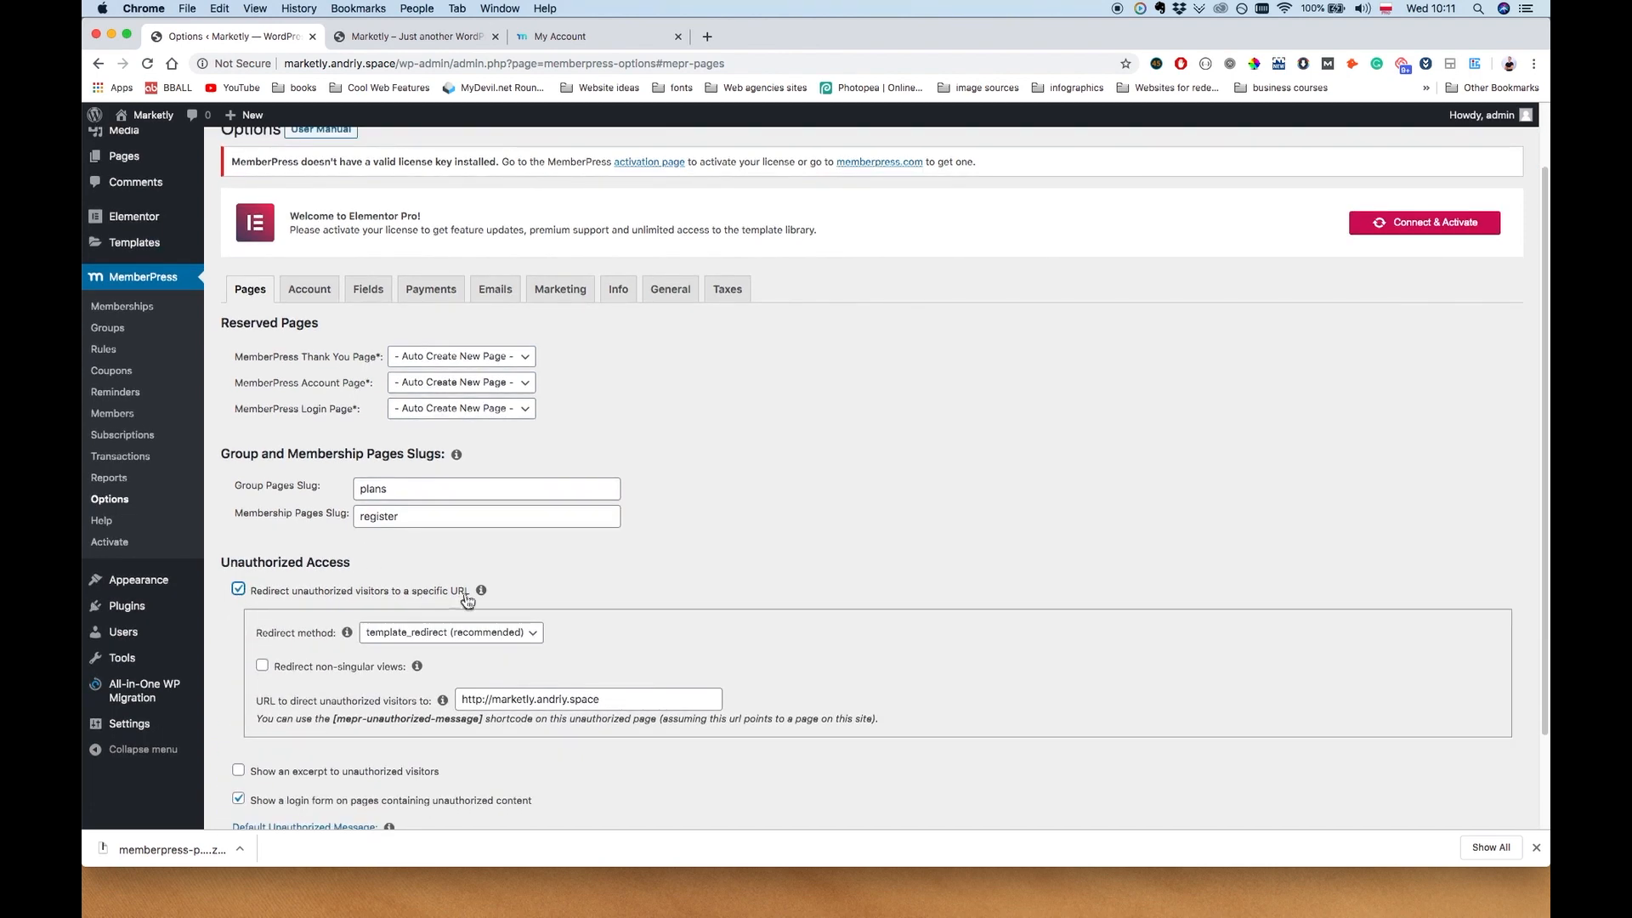
{"action": "scroll", "coordinate": [400, 627], "scroll_direction": "down", "scroll_amount": 3}
{"action": "left_click", "coordinate": [240, 685]}
{"action": "scroll", "coordinate": [442, 544], "scroll_direction": "up", "scroll_amount": 1}
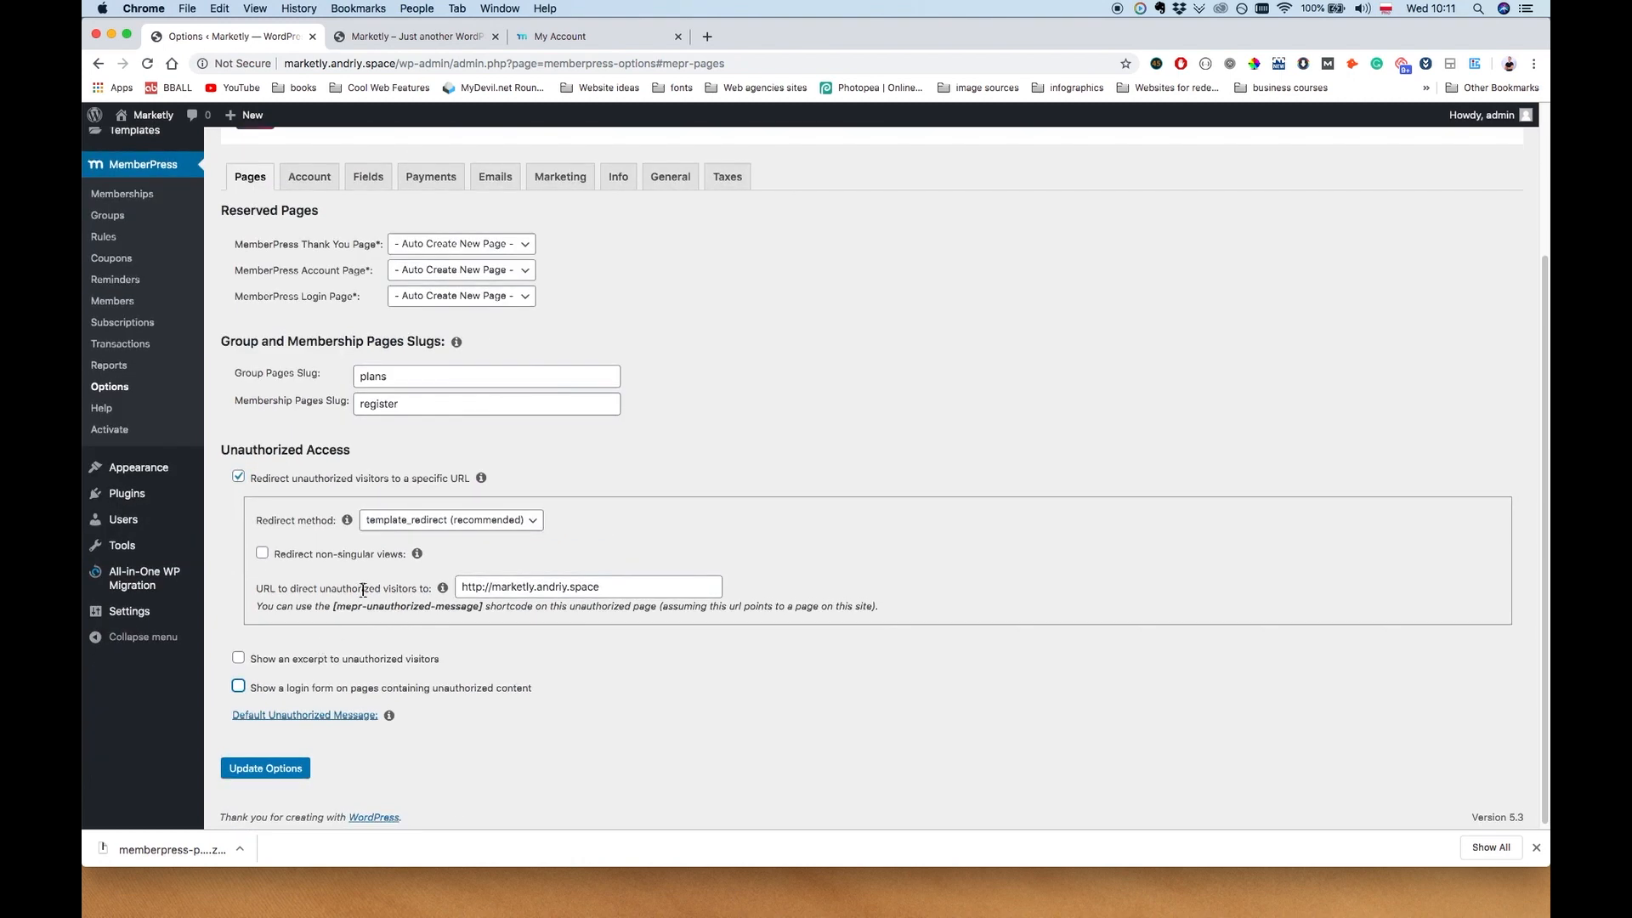
Keep template_redirect as the redirect method, enable Redirect non-singular views and check the redirect URL for unauthorized visitors
{"action": "left_click", "coordinate": [450, 525]}
{"action": "left_click", "coordinate": [451, 526]}
{"action": "left_click", "coordinate": [330, 558]}
{"action": "left_click", "coordinate": [263, 559]}
{"action": "scroll", "coordinate": [272, 556], "scroll_direction": "down", "scroll_amount": 1}
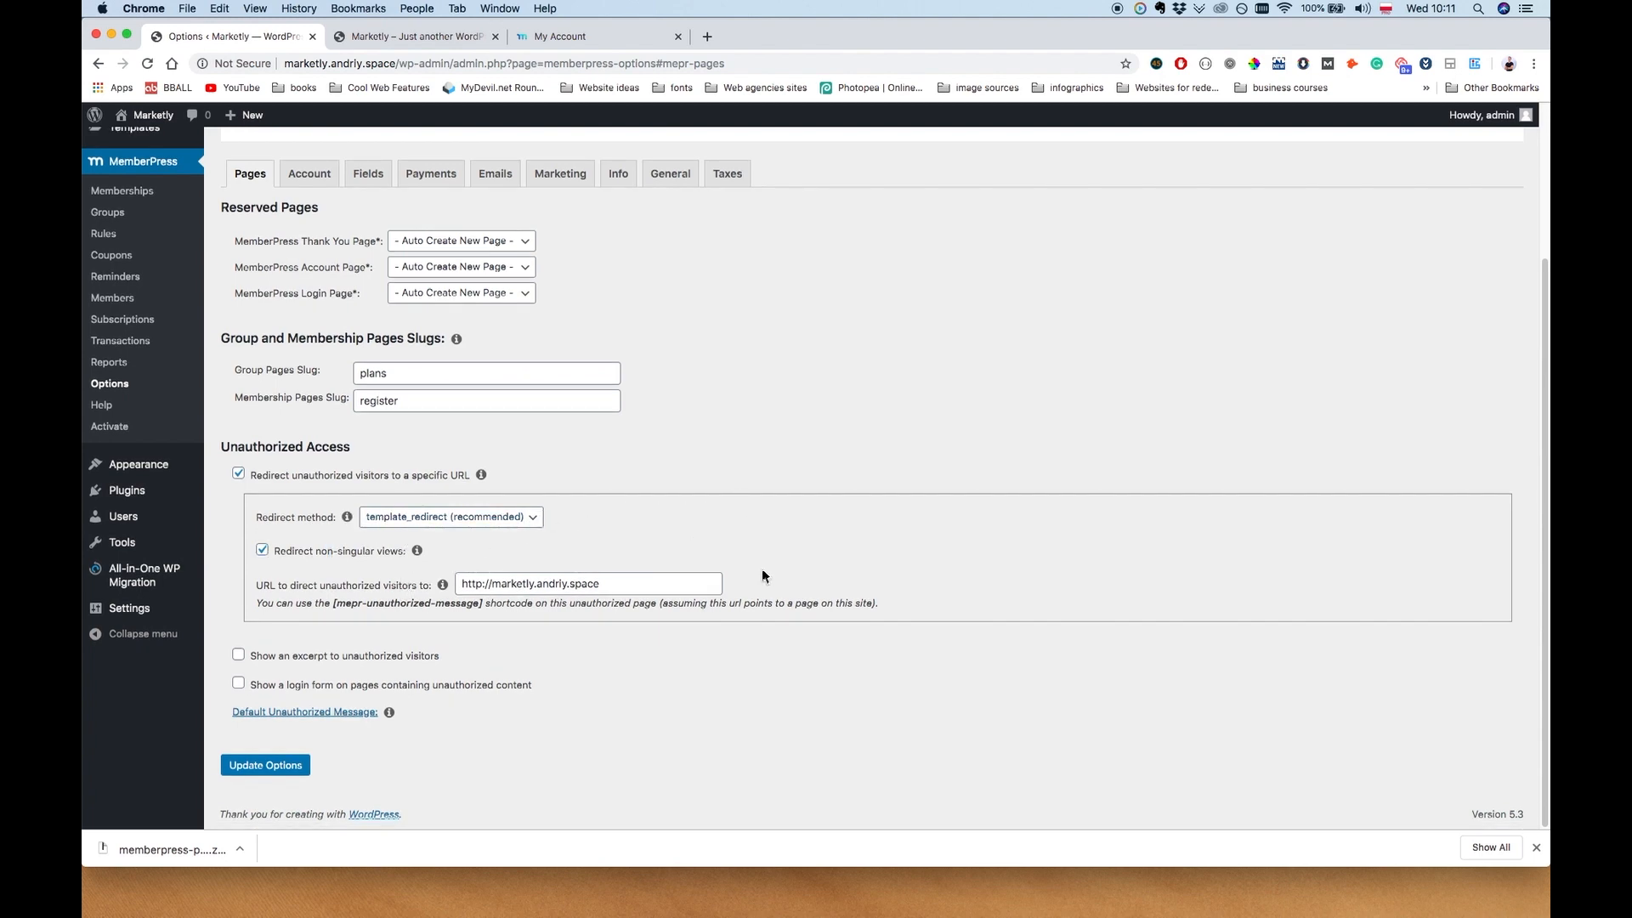
{"action": "left_click_drag", "start_coordinate": [670, 581], "coordinate": [444, 587]}
{"action": "left_click_drag", "start_coordinate": [617, 582], "coordinate": [452, 585]}
{"action": "left_click", "coordinate": [697, 547]}
In the MemberPress account options, require Privacy Policy acceptance on membership registration forms and check the linked privacy policy address
{"action": "left_click", "coordinate": [315, 188]}
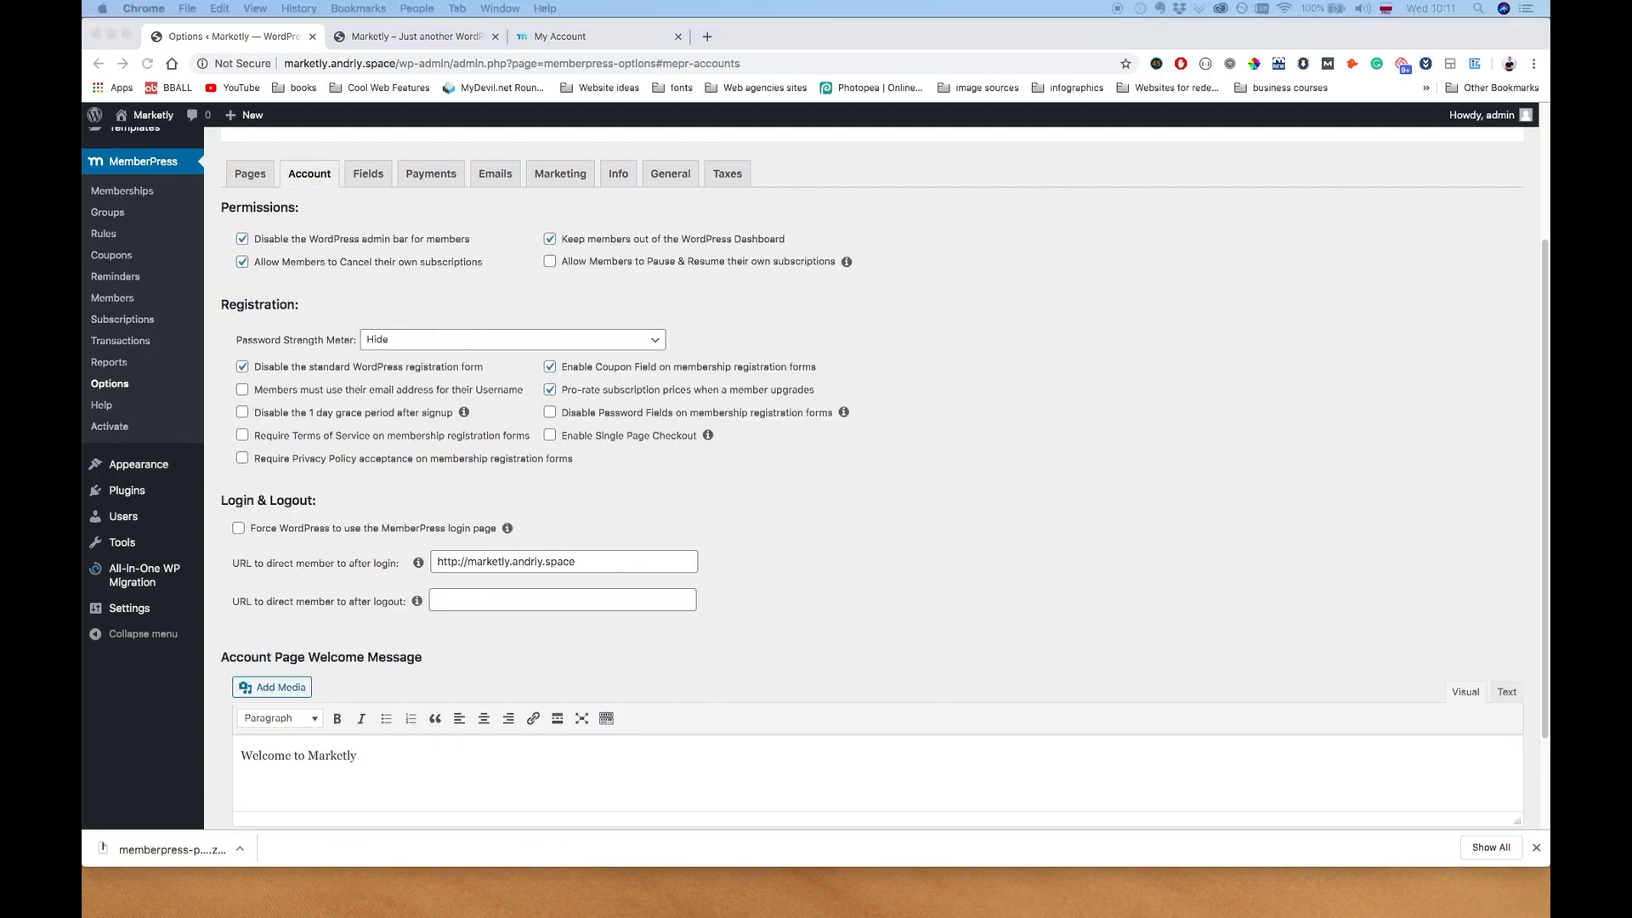
{"action": "left_click", "coordinate": [1139, 339]}
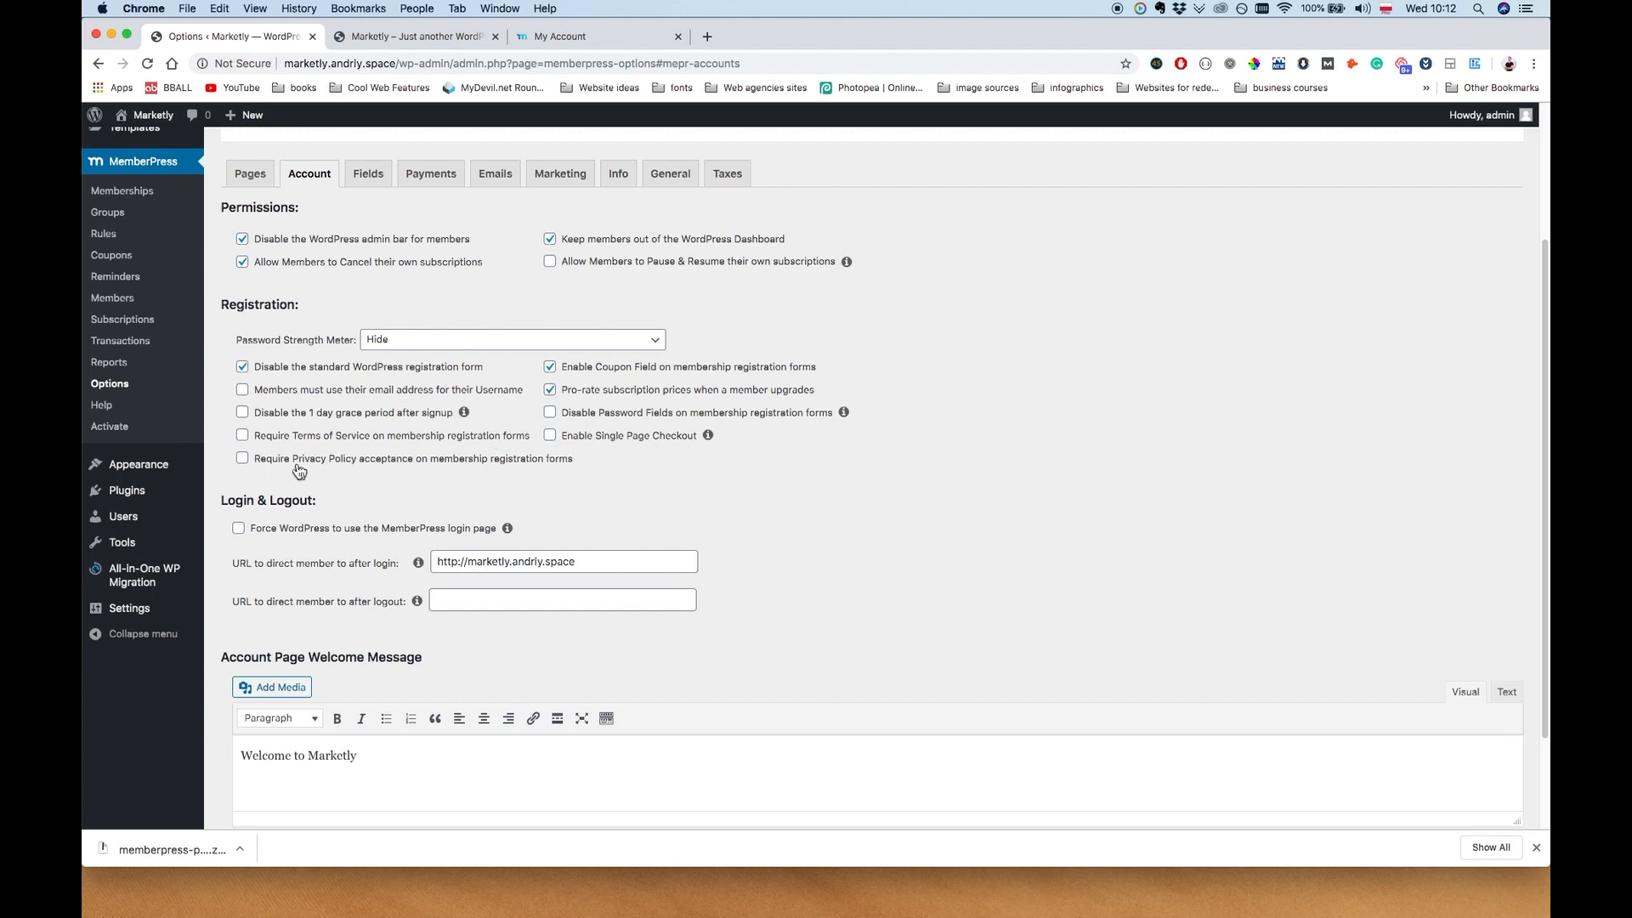
{"action": "left_click", "coordinate": [243, 460]}
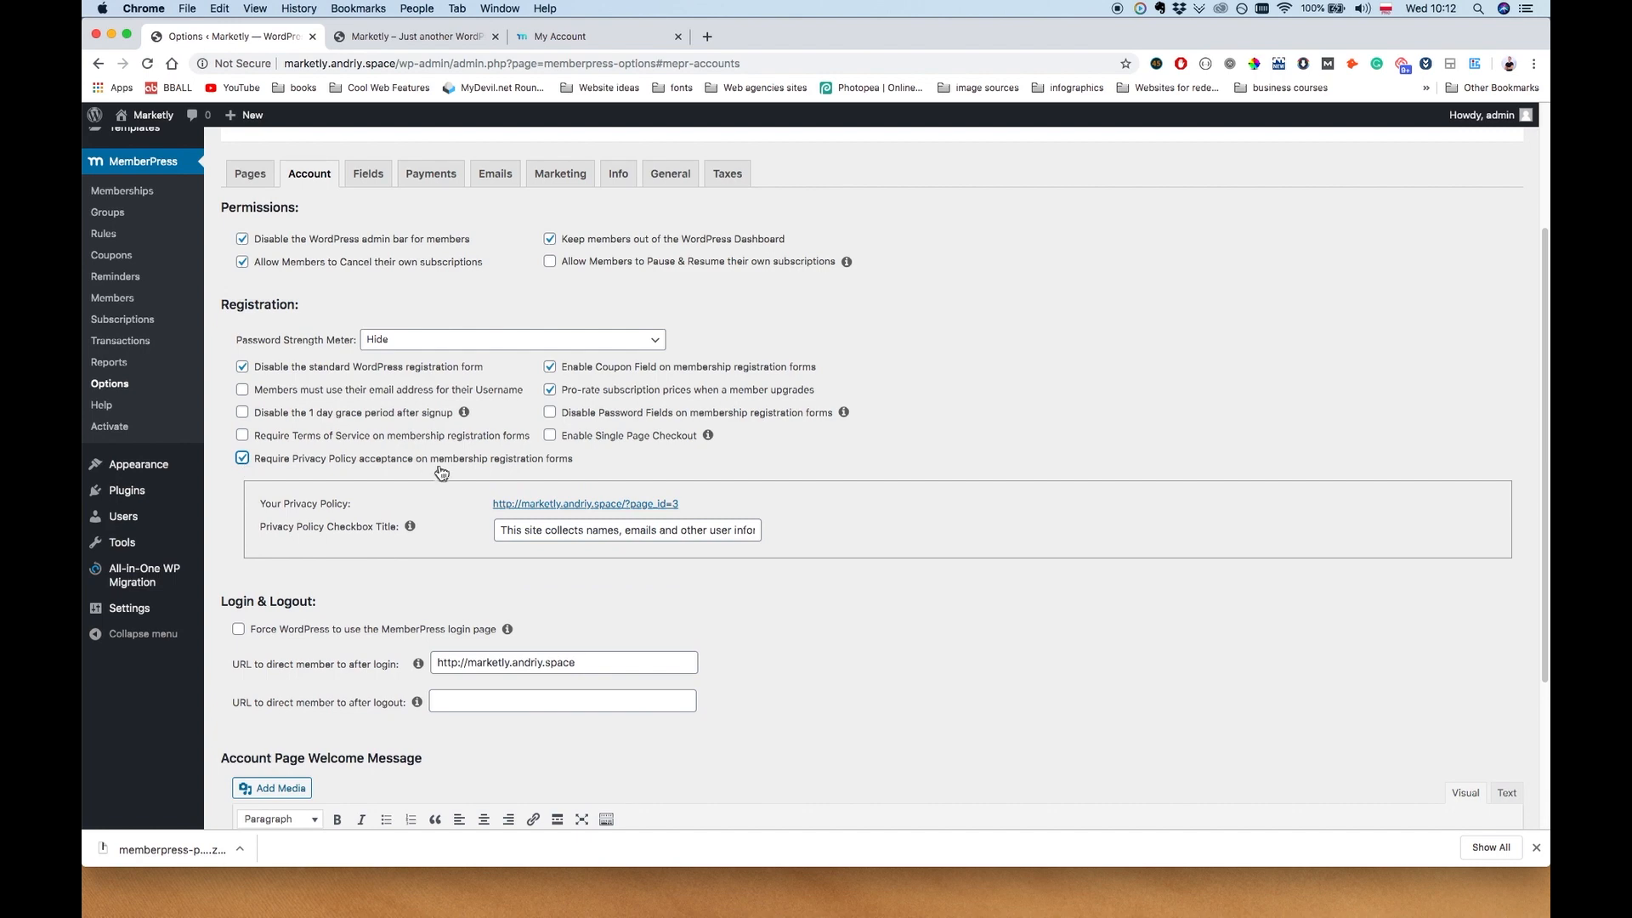
{"action": "left_click", "coordinate": [699, 459]}
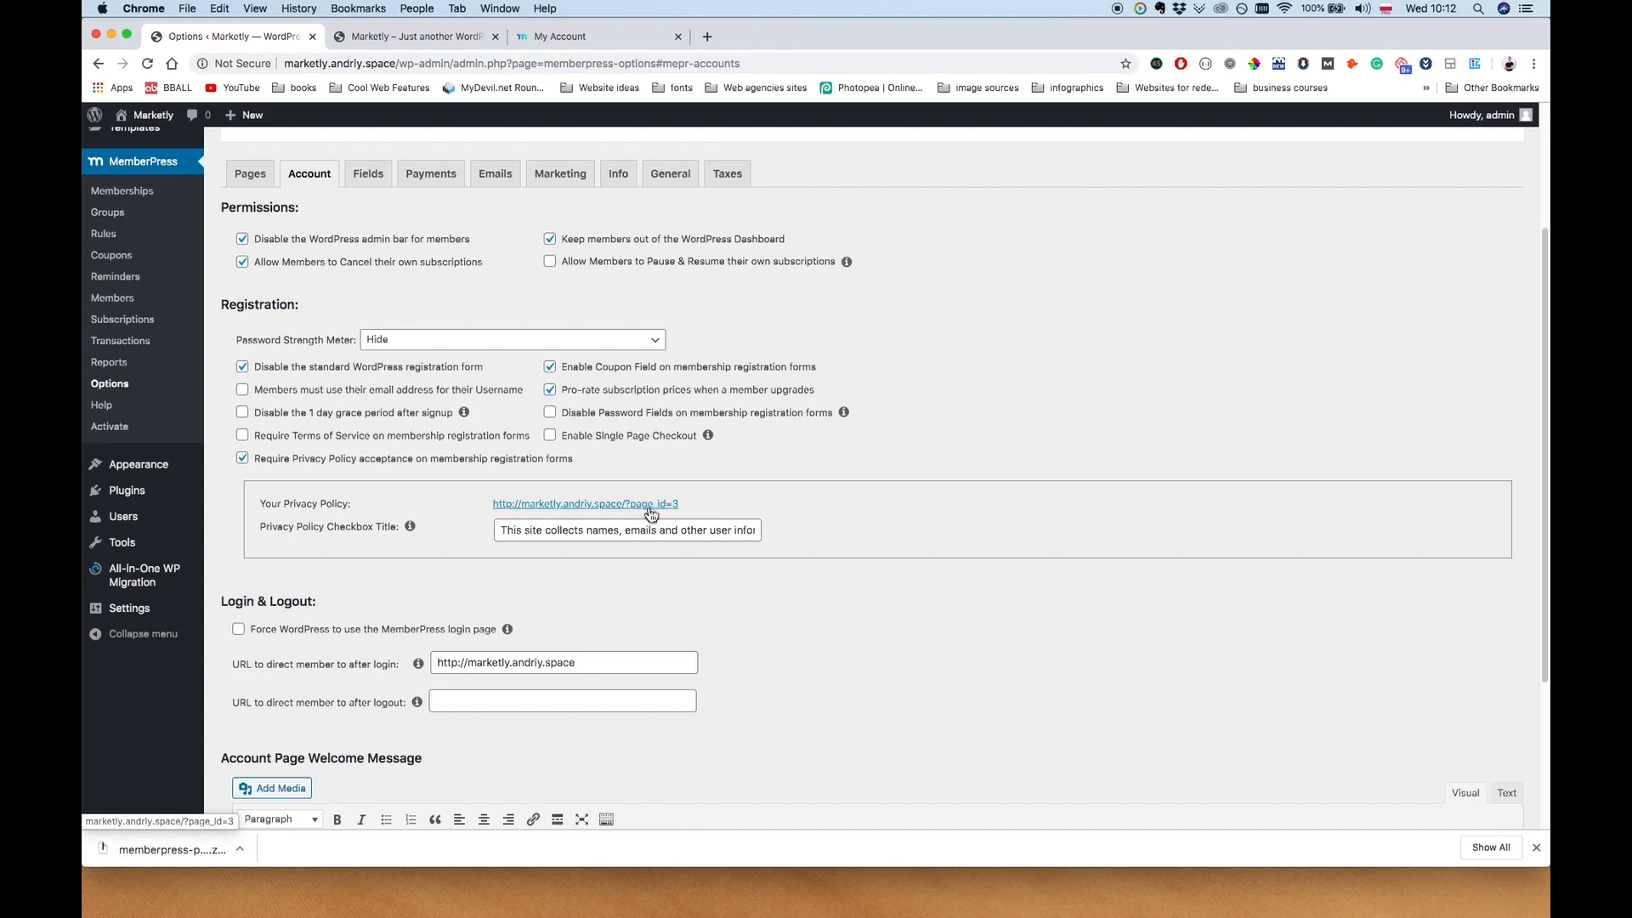
{"action": "left_click_drag", "start_coordinate": [712, 503], "coordinate": [485, 500]}
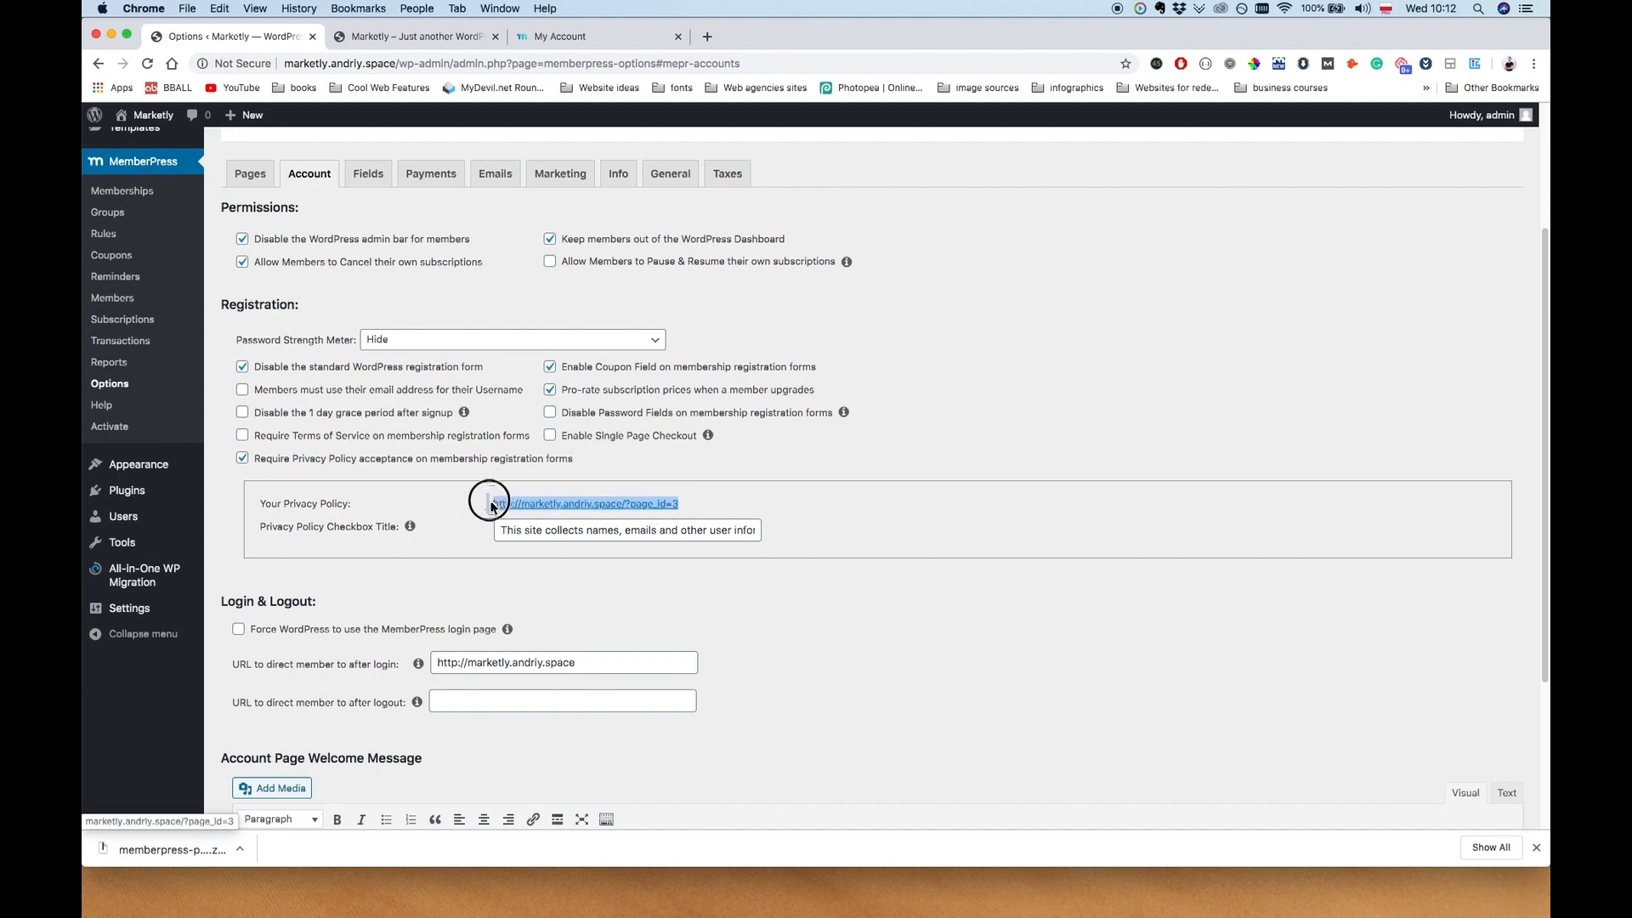
{"action": "left_click", "coordinate": [737, 501]}
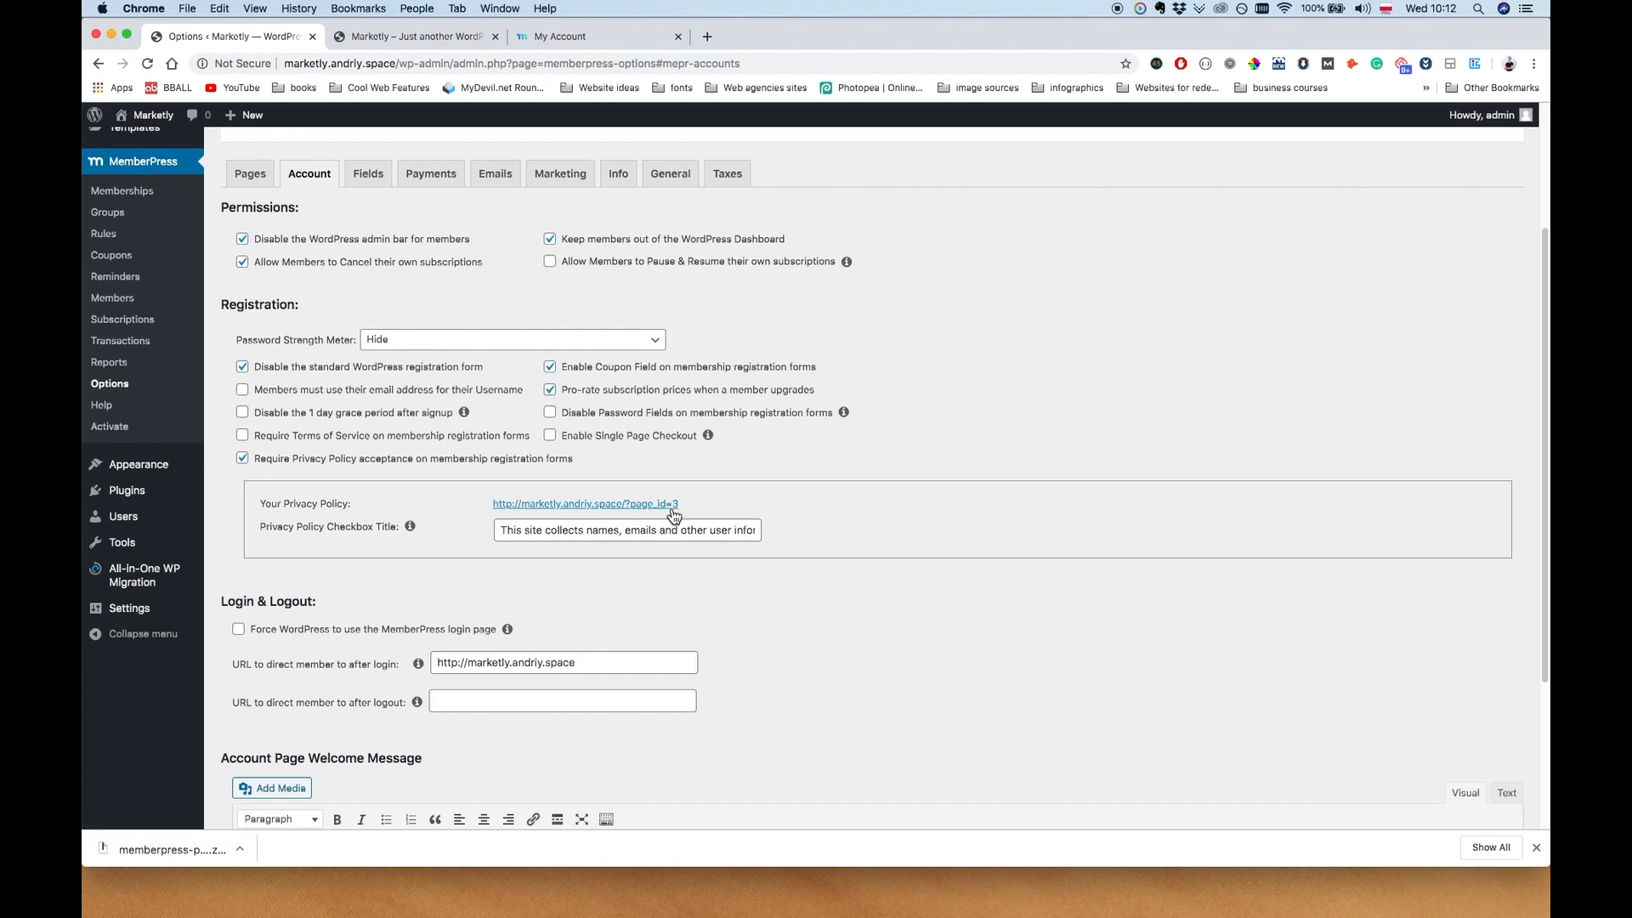
{"action": "left_click", "coordinate": [631, 443]}
Start a new MemberPress reminder in a separate tab and set its trigger to after Signup Abandoned
{"action": "left_click", "coordinate": [132, 296], "text": "super"}
{"action": "left_click", "coordinate": [399, 37]}
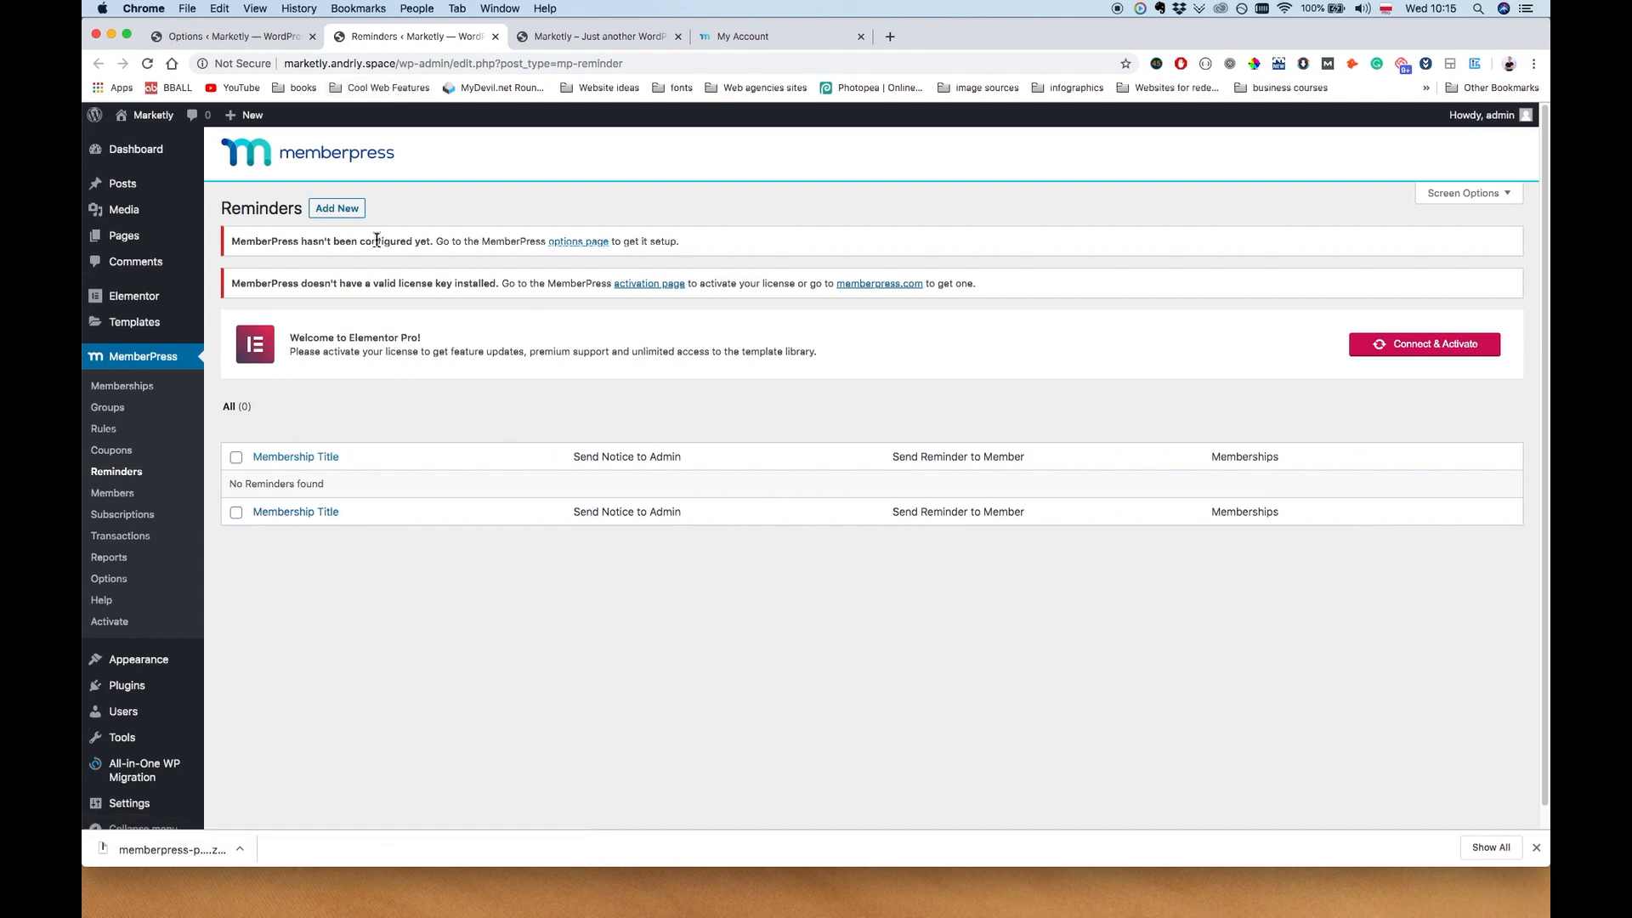
{"action": "left_click", "coordinate": [351, 213]}
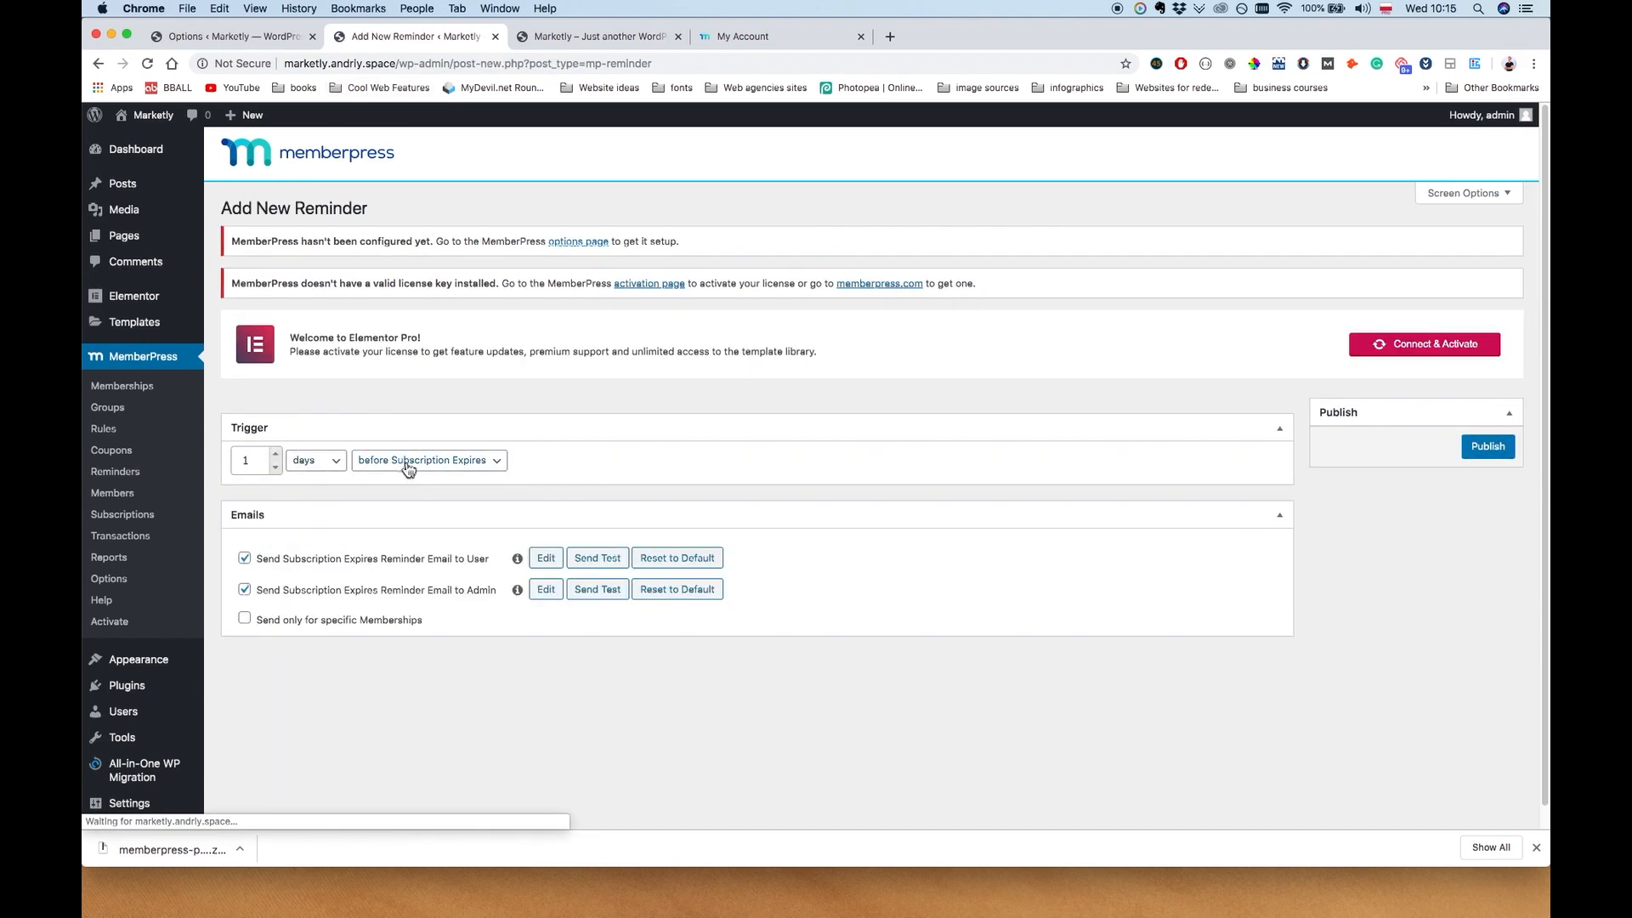
{"action": "left_click", "coordinate": [423, 466]}
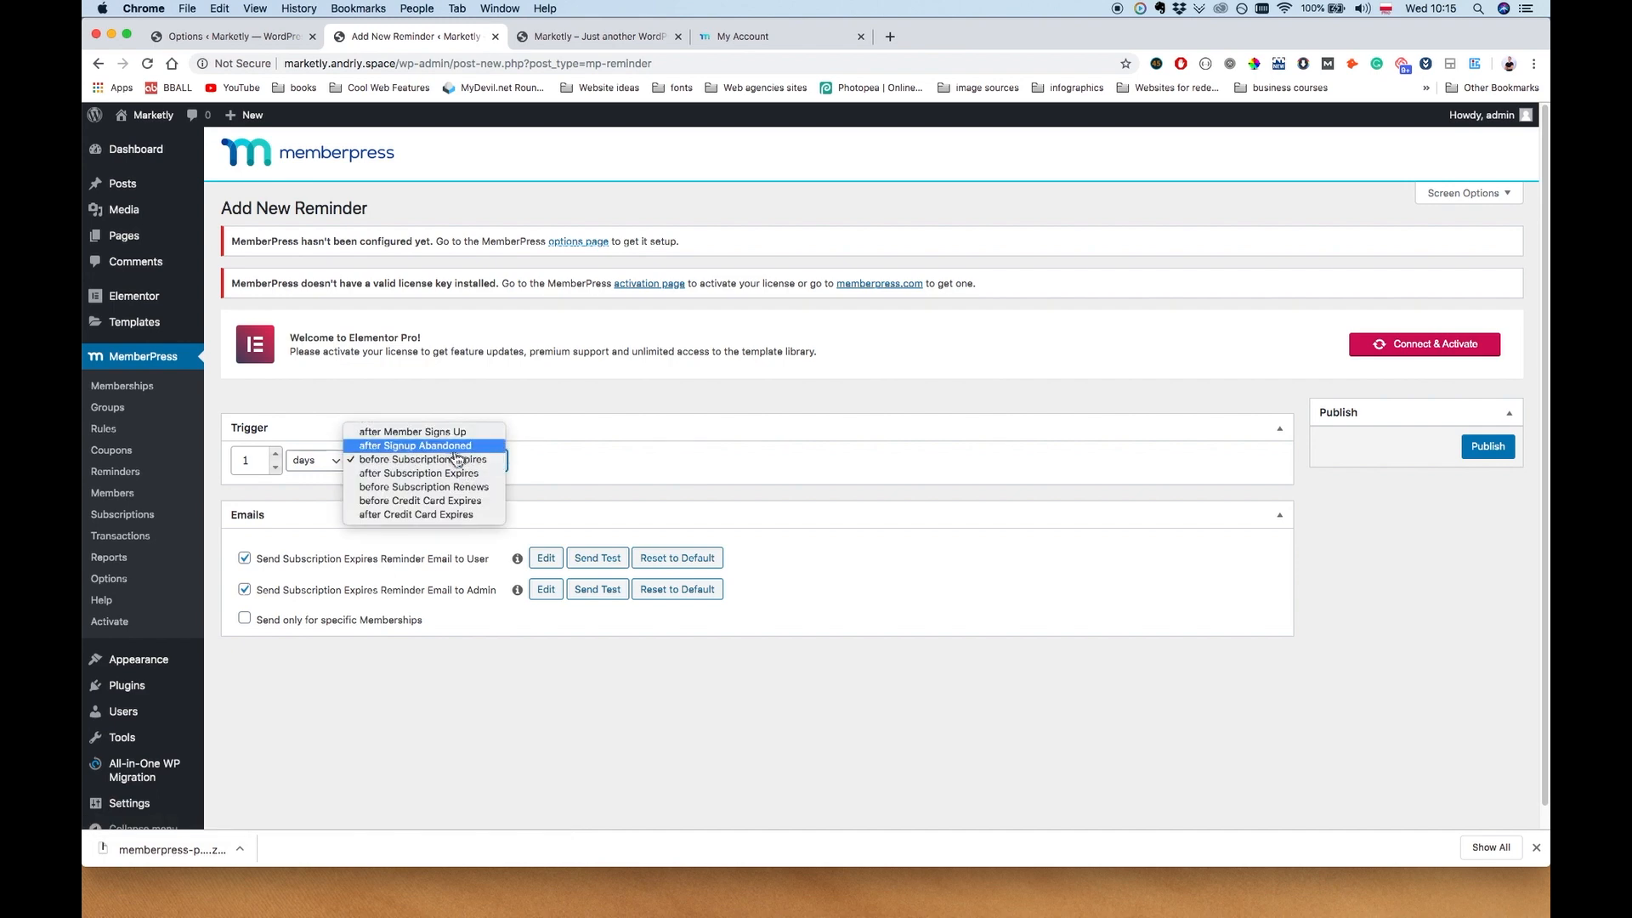
{"action": "left_click", "coordinate": [425, 446]}
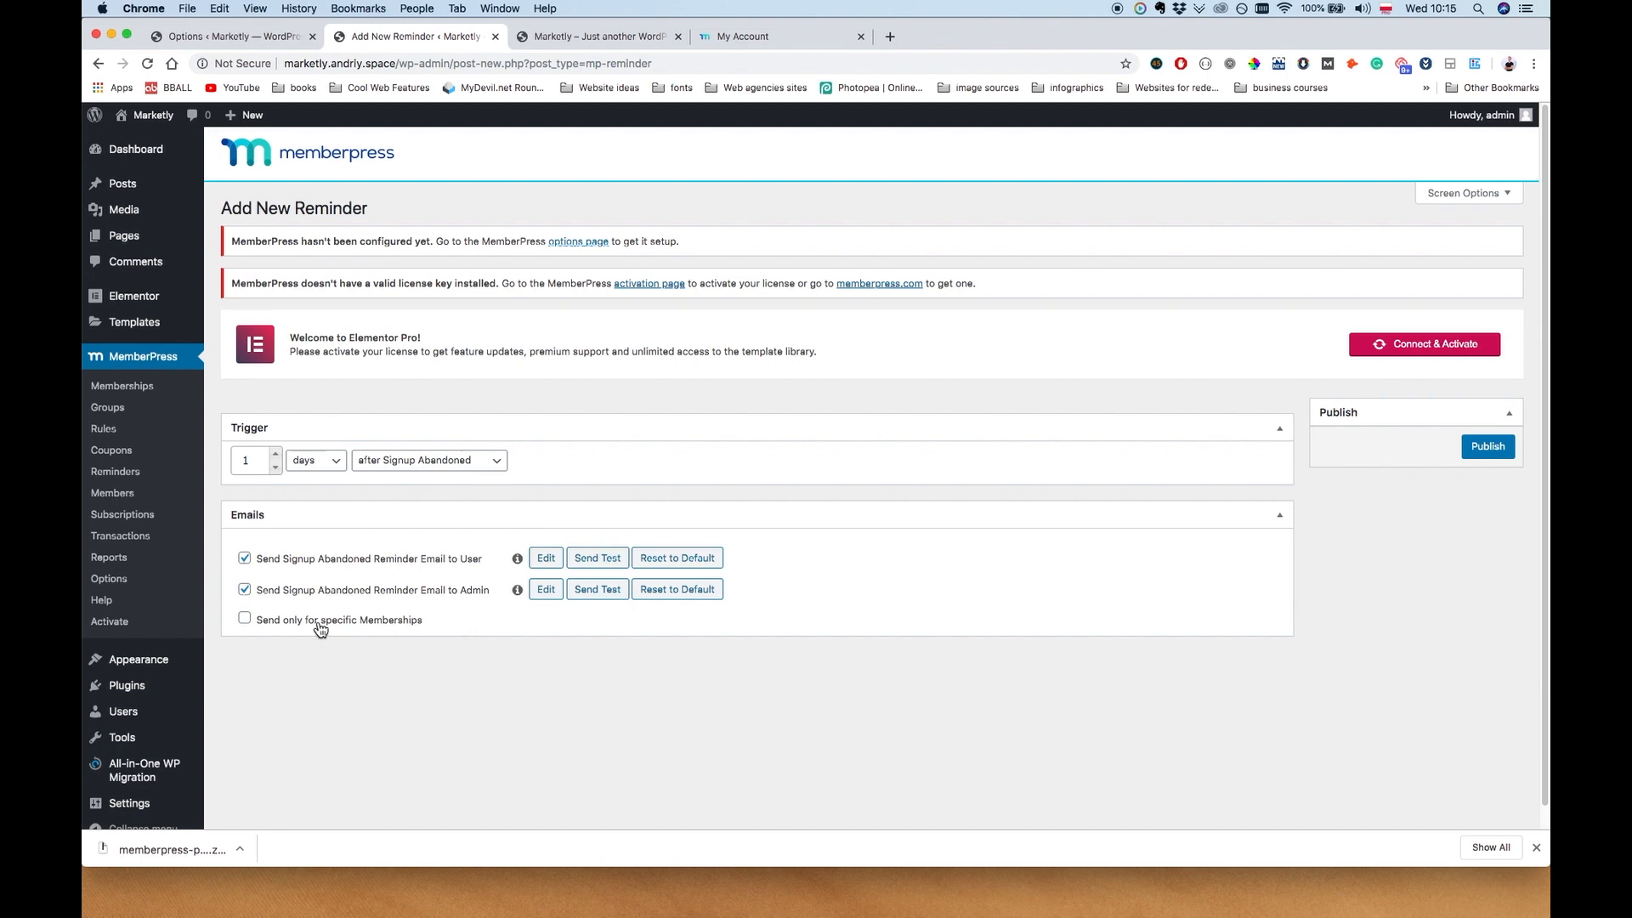
Return to the MemberPress account options and require members to use their email address for their Username
{"action": "left_click", "coordinate": [242, 36]}
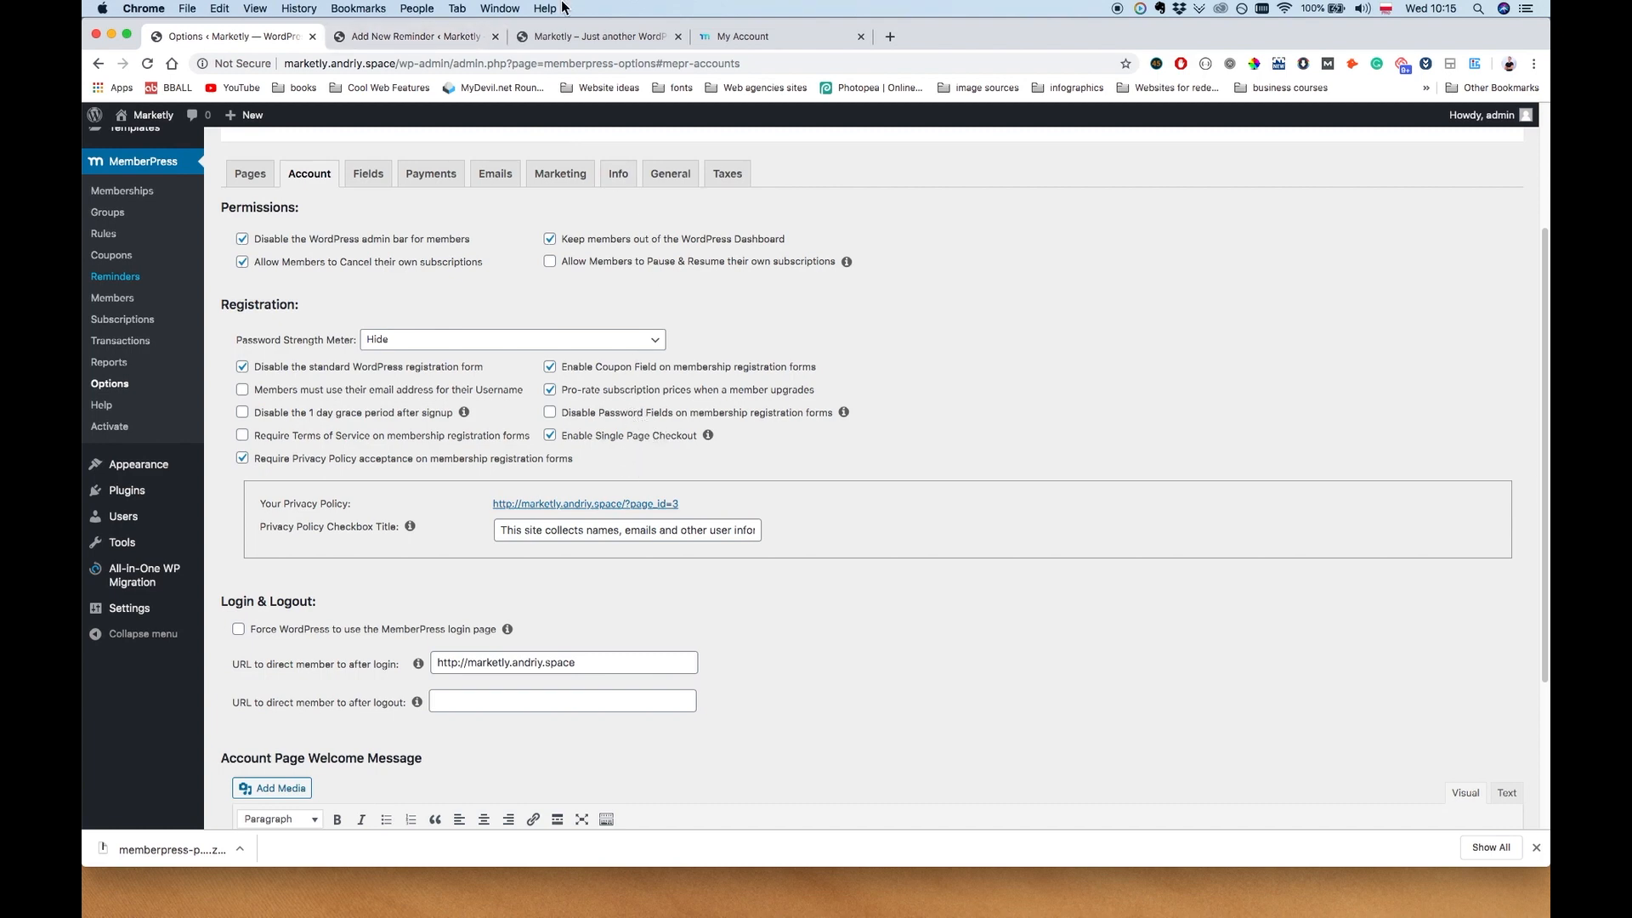
{"action": "scroll", "coordinate": [567, 355], "scroll_direction": "down", "scroll_amount": 1}
{"action": "scroll", "coordinate": [539, 587], "scroll_direction": "down", "scroll_amount": 2}
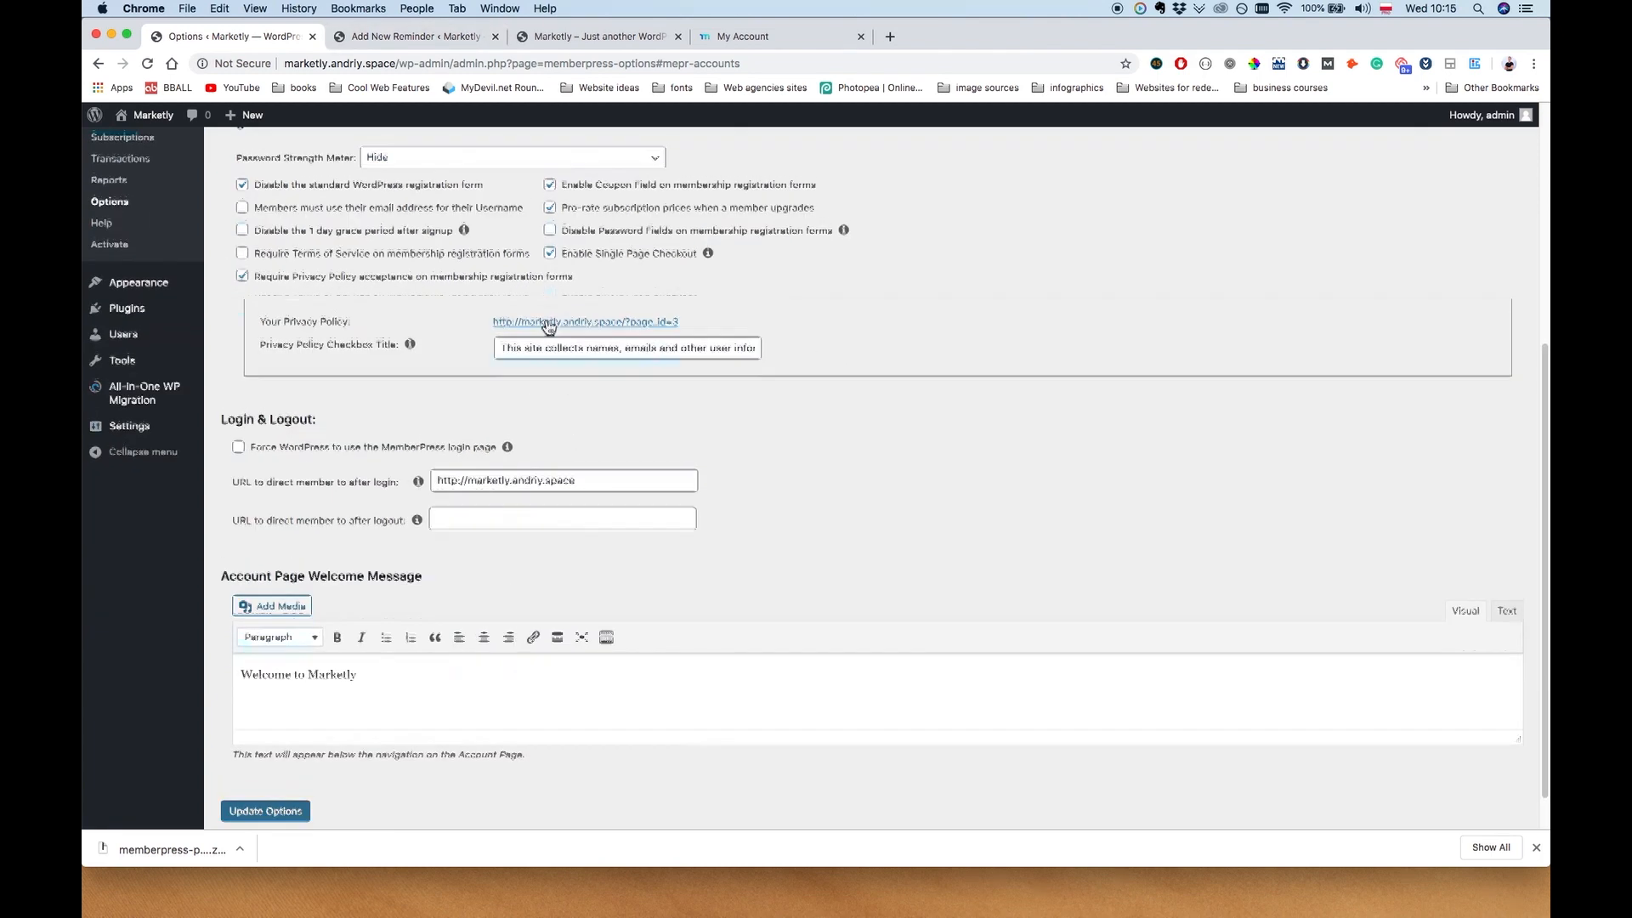
{"action": "scroll", "coordinate": [481, 301], "scroll_direction": "up", "scroll_amount": 3}
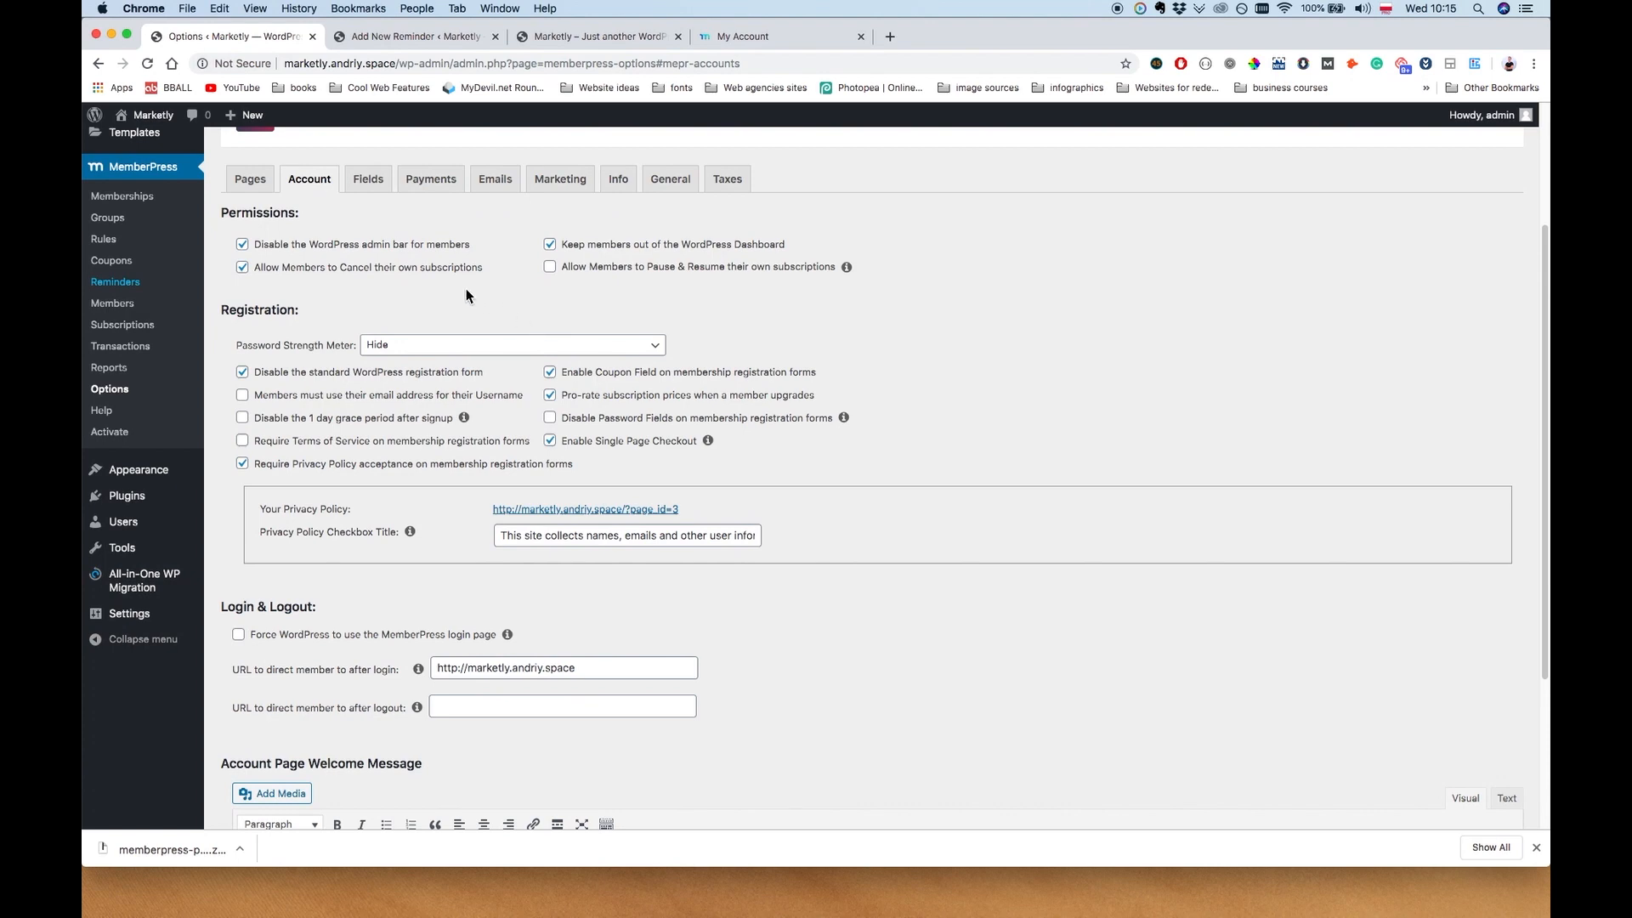
{"action": "left_click", "coordinate": [244, 396]}
In the MemberPress field options, examine the custom user information field's name, available types and default value settings
{"action": "left_click", "coordinate": [368, 179]}
{"action": "left_click", "coordinate": [472, 448]}
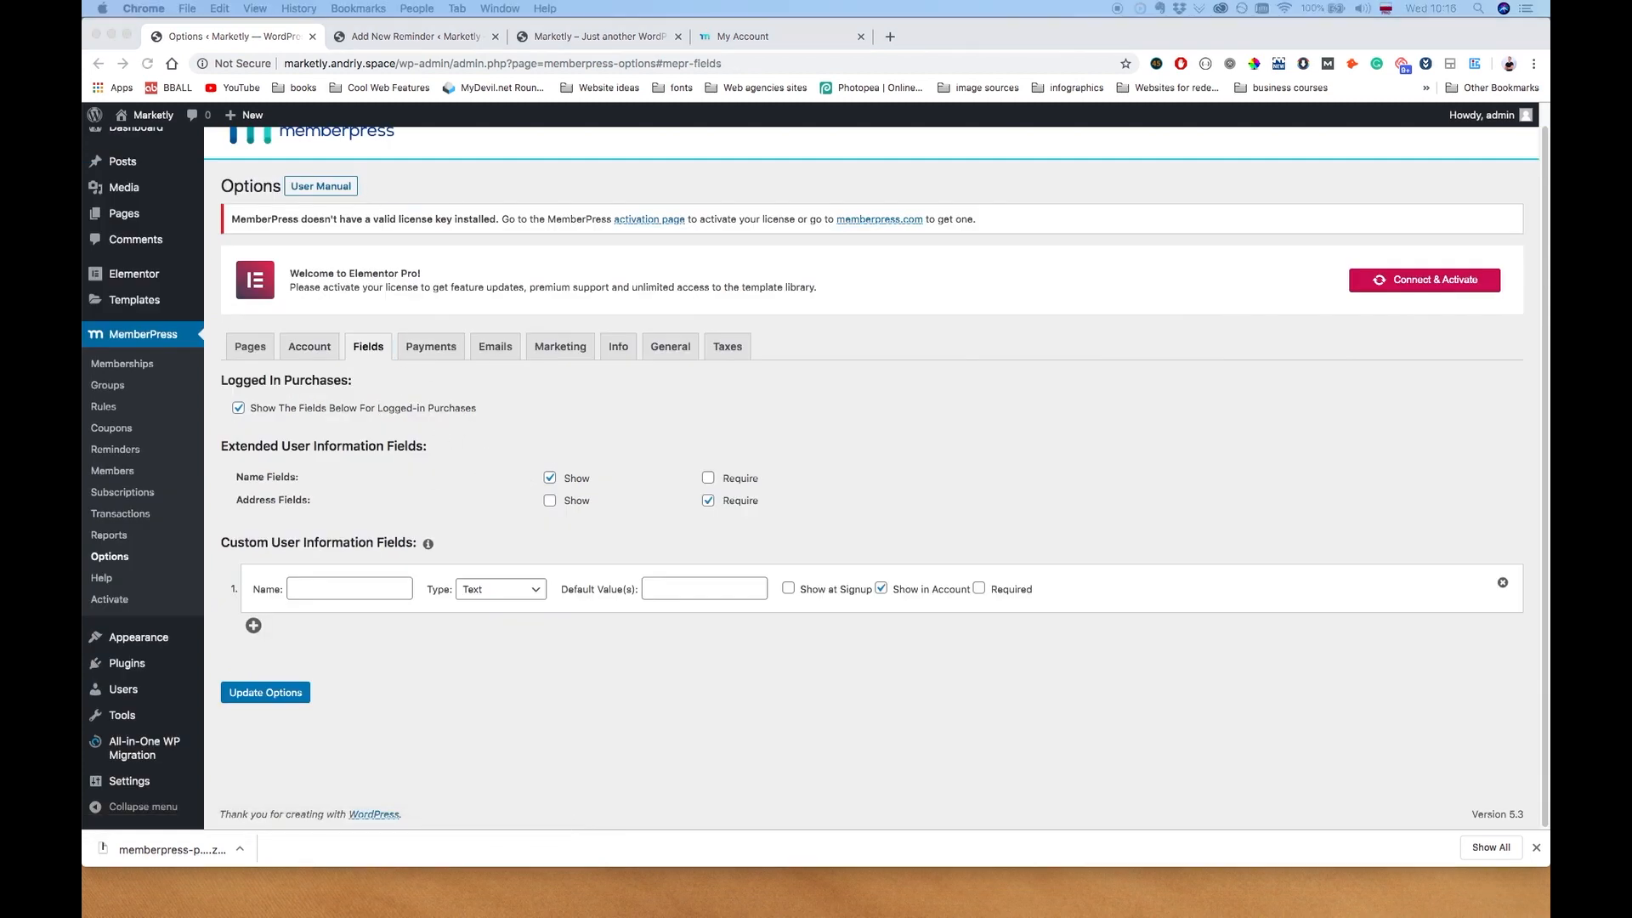
{"action": "left_click", "coordinate": [903, 483]}
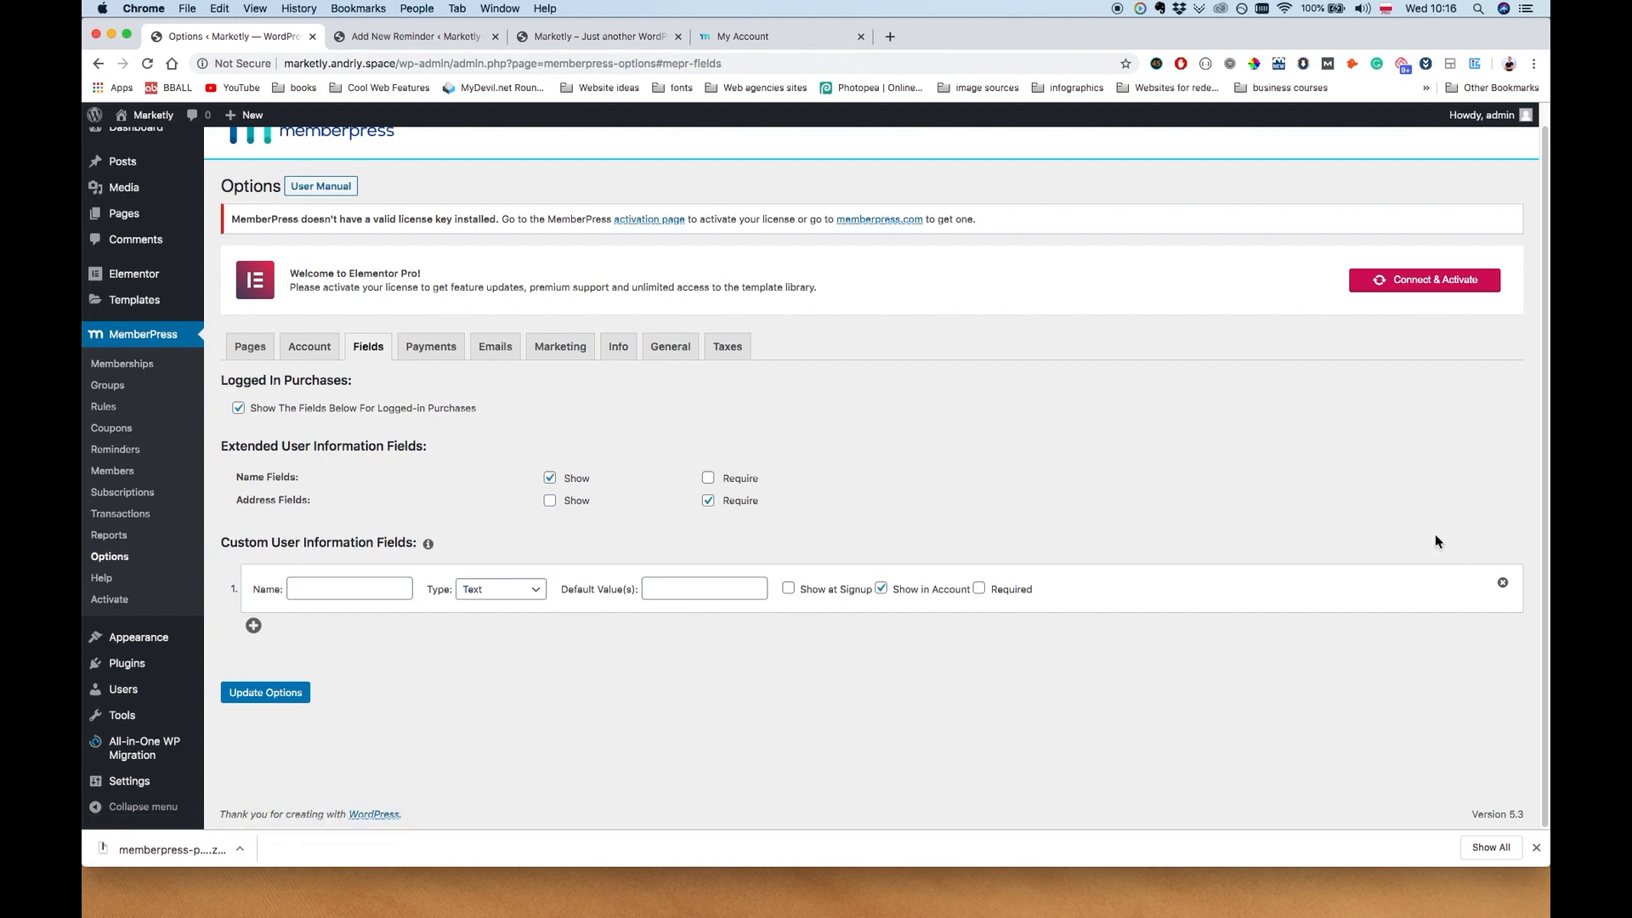
{"action": "left_click", "coordinate": [295, 588]}
{"action": "left_click", "coordinate": [467, 697]}
{"action": "left_click", "coordinate": [517, 596]}
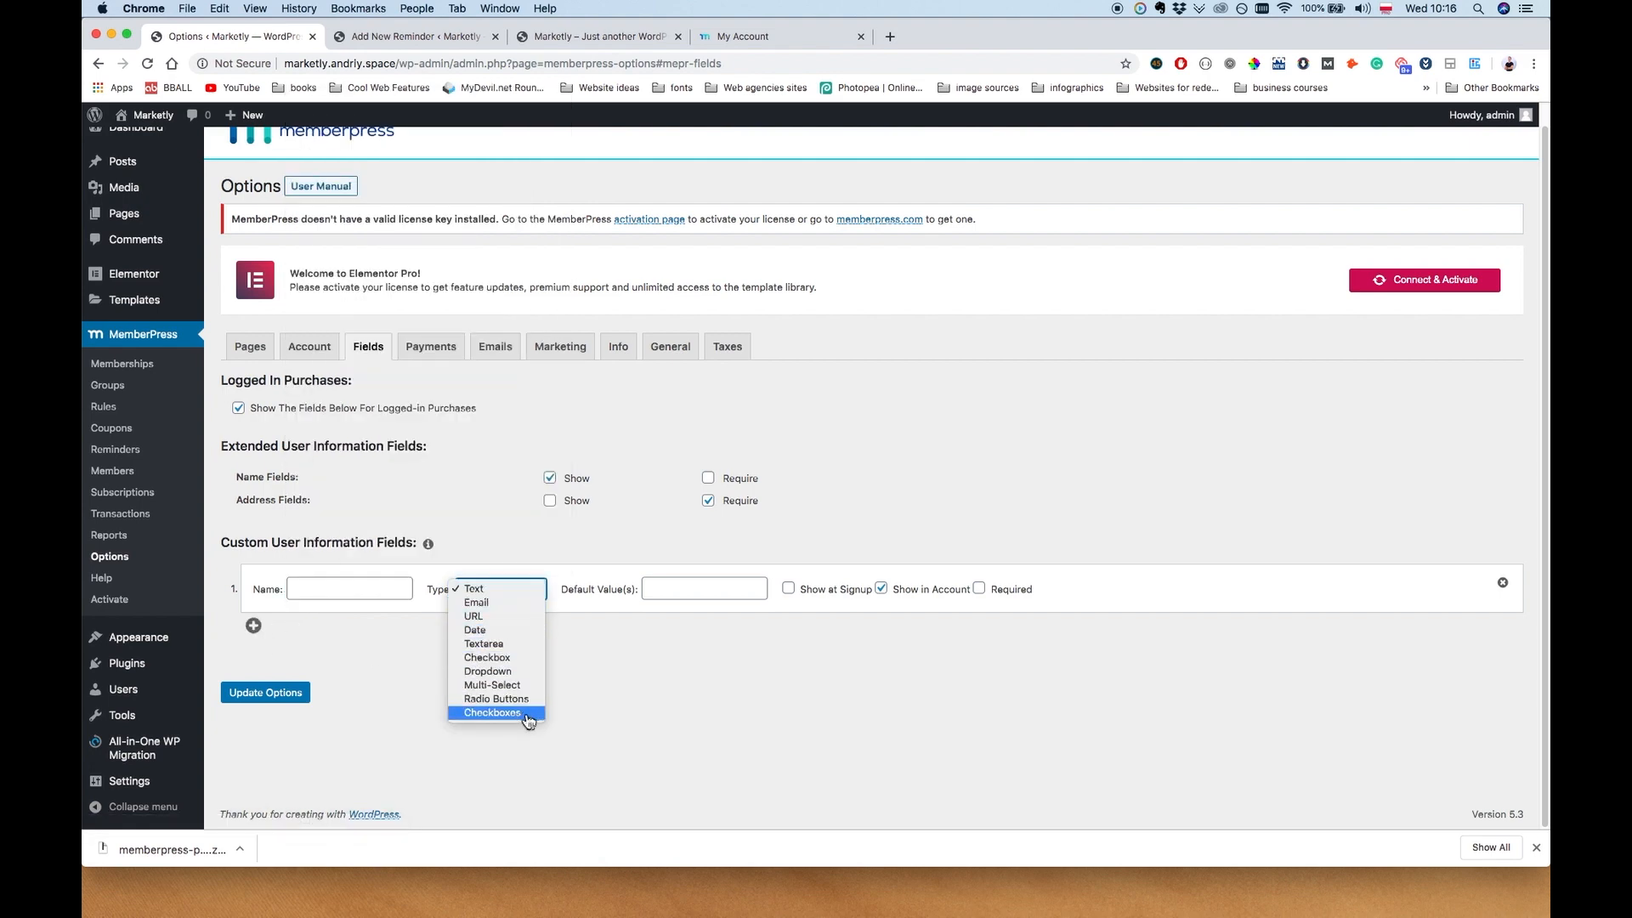
{"action": "left_click", "coordinate": [712, 604]}
{"action": "left_click", "coordinate": [707, 590]}
{"action": "left_click", "coordinate": [967, 672]}
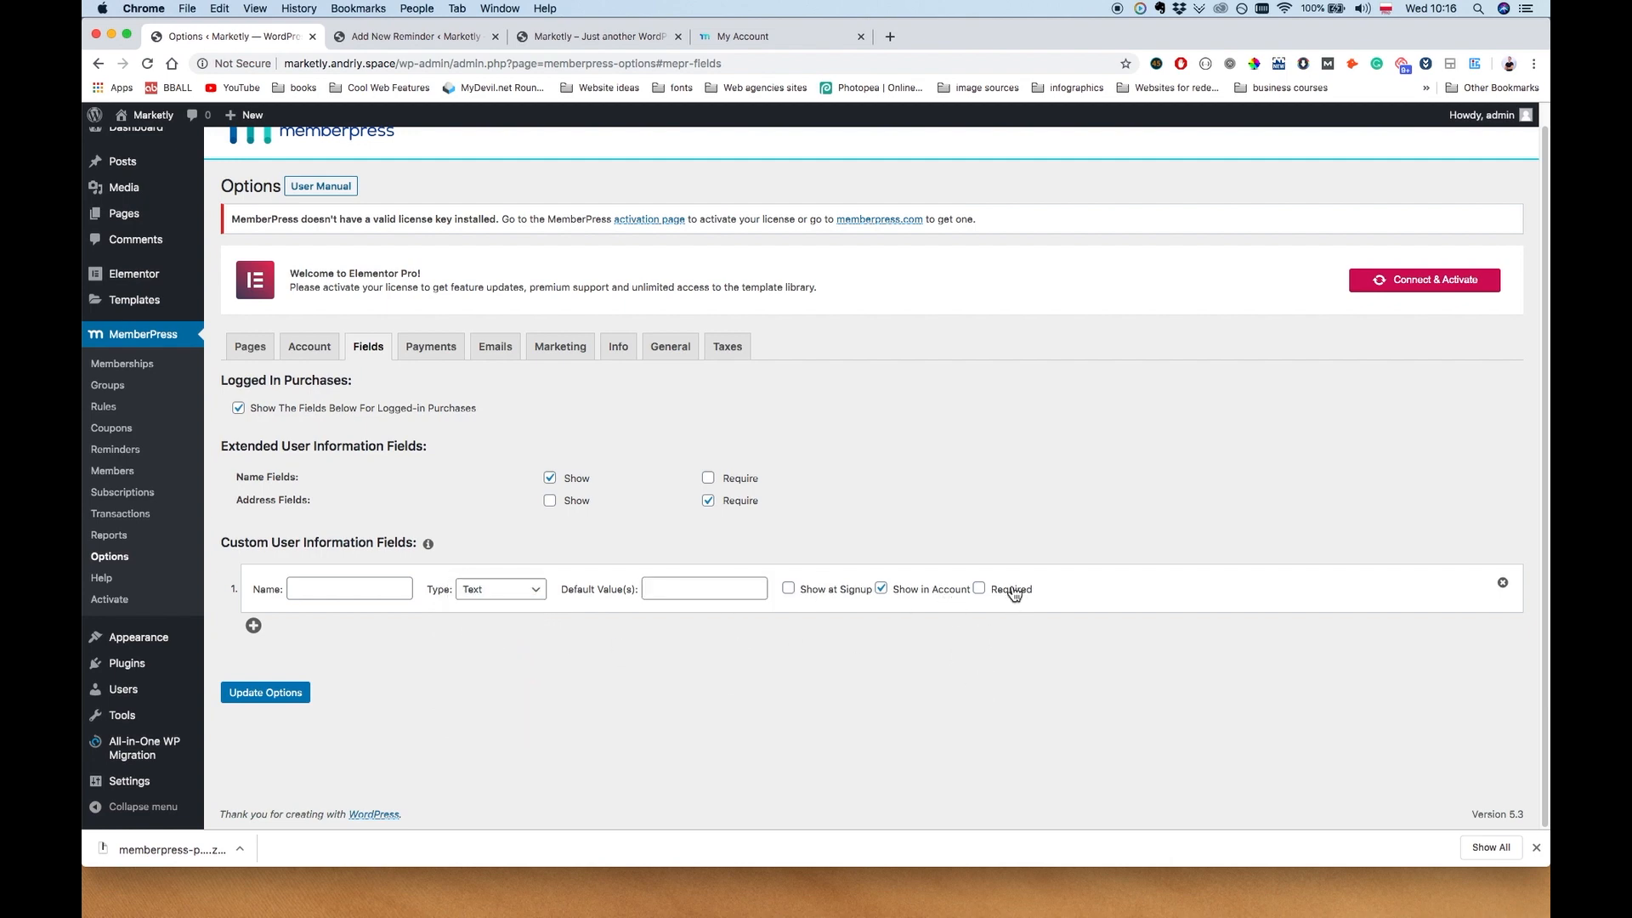
Try the Show at Signup option on the custom user information field
{"action": "left_click", "coordinate": [791, 587]}
{"action": "left_click", "coordinate": [791, 587]}
{"action": "left_click", "coordinate": [872, 666]}
{"action": "left_click", "coordinate": [800, 597]}
{"action": "left_click", "coordinate": [799, 597]}
{"action": "left_click", "coordinate": [950, 676]}
Check the payment methods options, and examine the member notices and the admin email address in the email options
{"action": "left_click", "coordinate": [434, 358]}
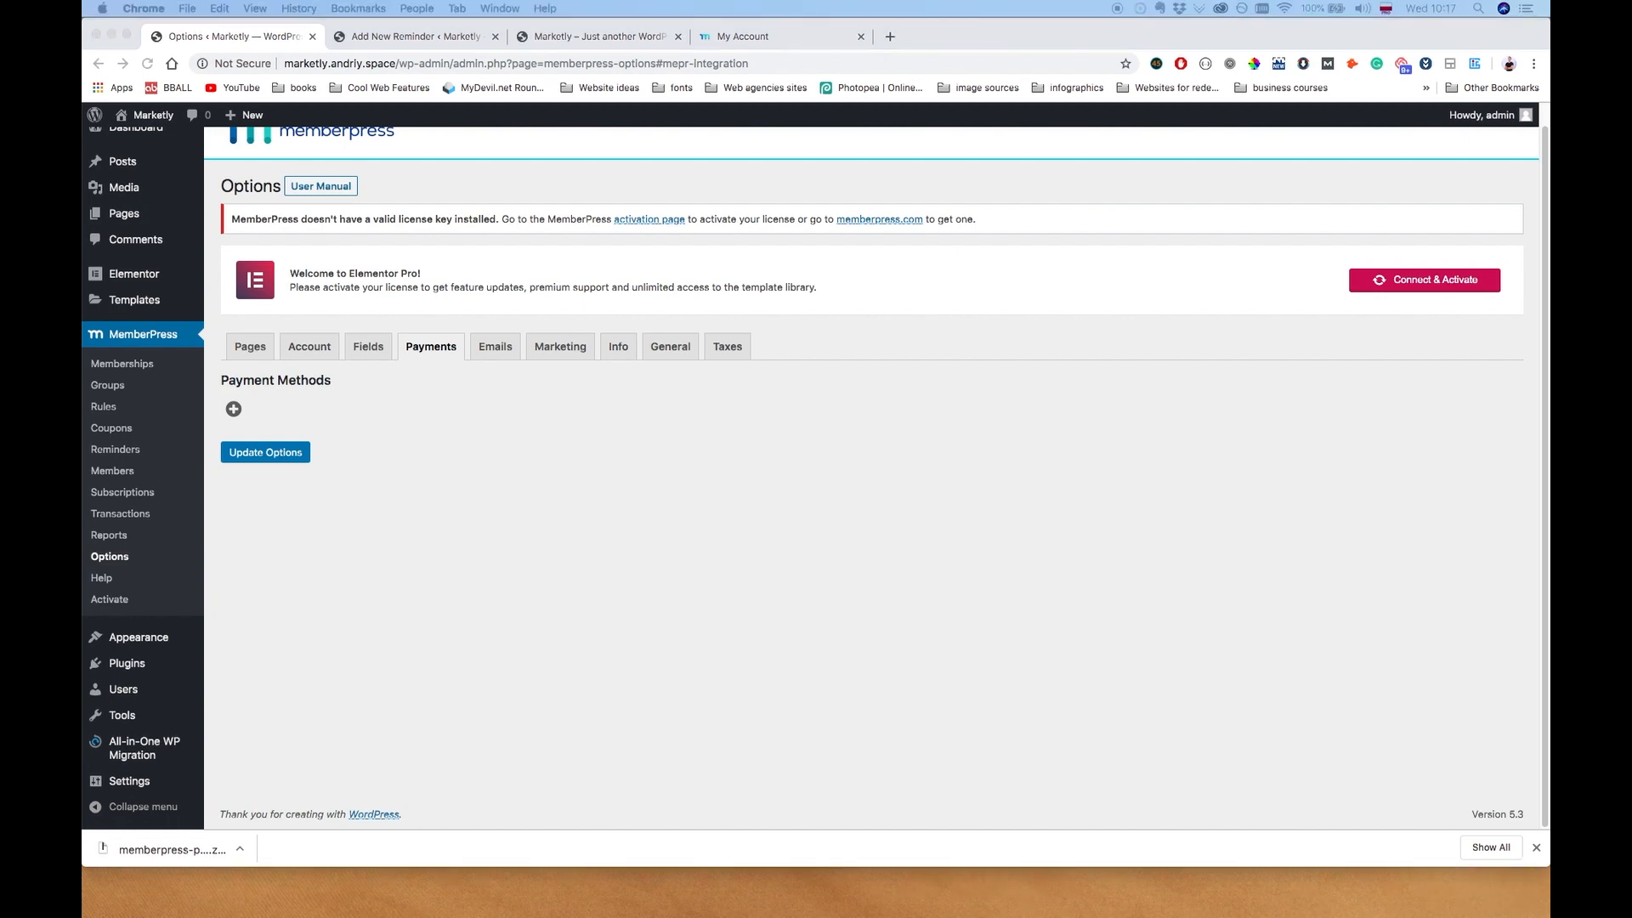
{"action": "left_click", "coordinate": [502, 349]}
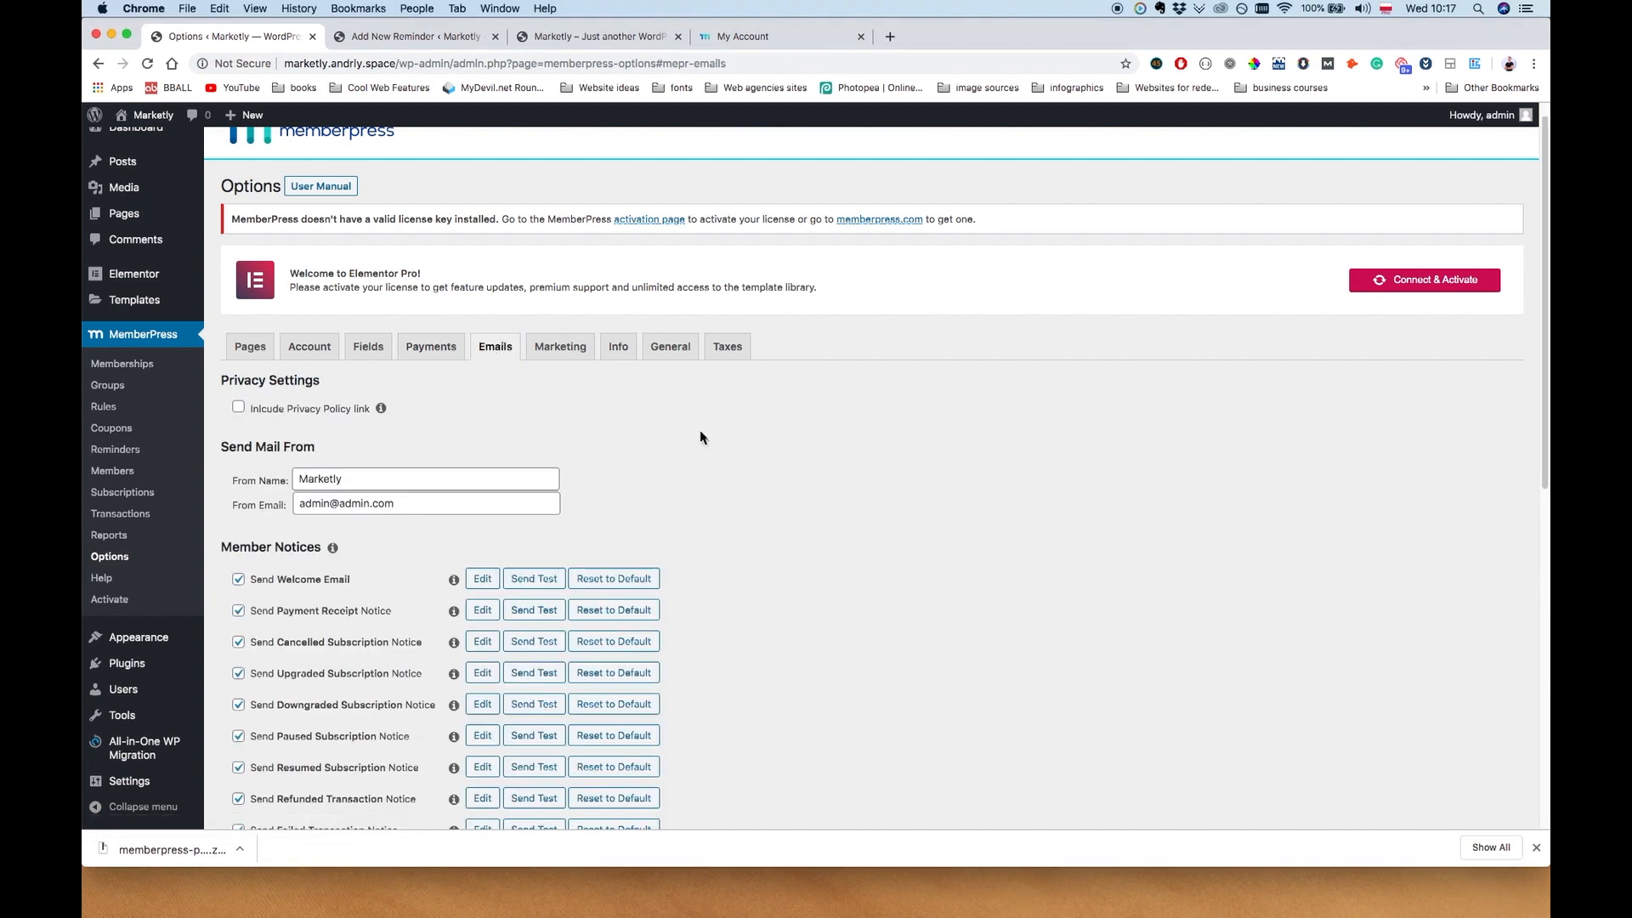
{"action": "scroll", "coordinate": [831, 506], "scroll_direction": "down", "scroll_amount": 5}
{"action": "scroll", "coordinate": [412, 357], "scroll_direction": "up", "scroll_amount": 2}
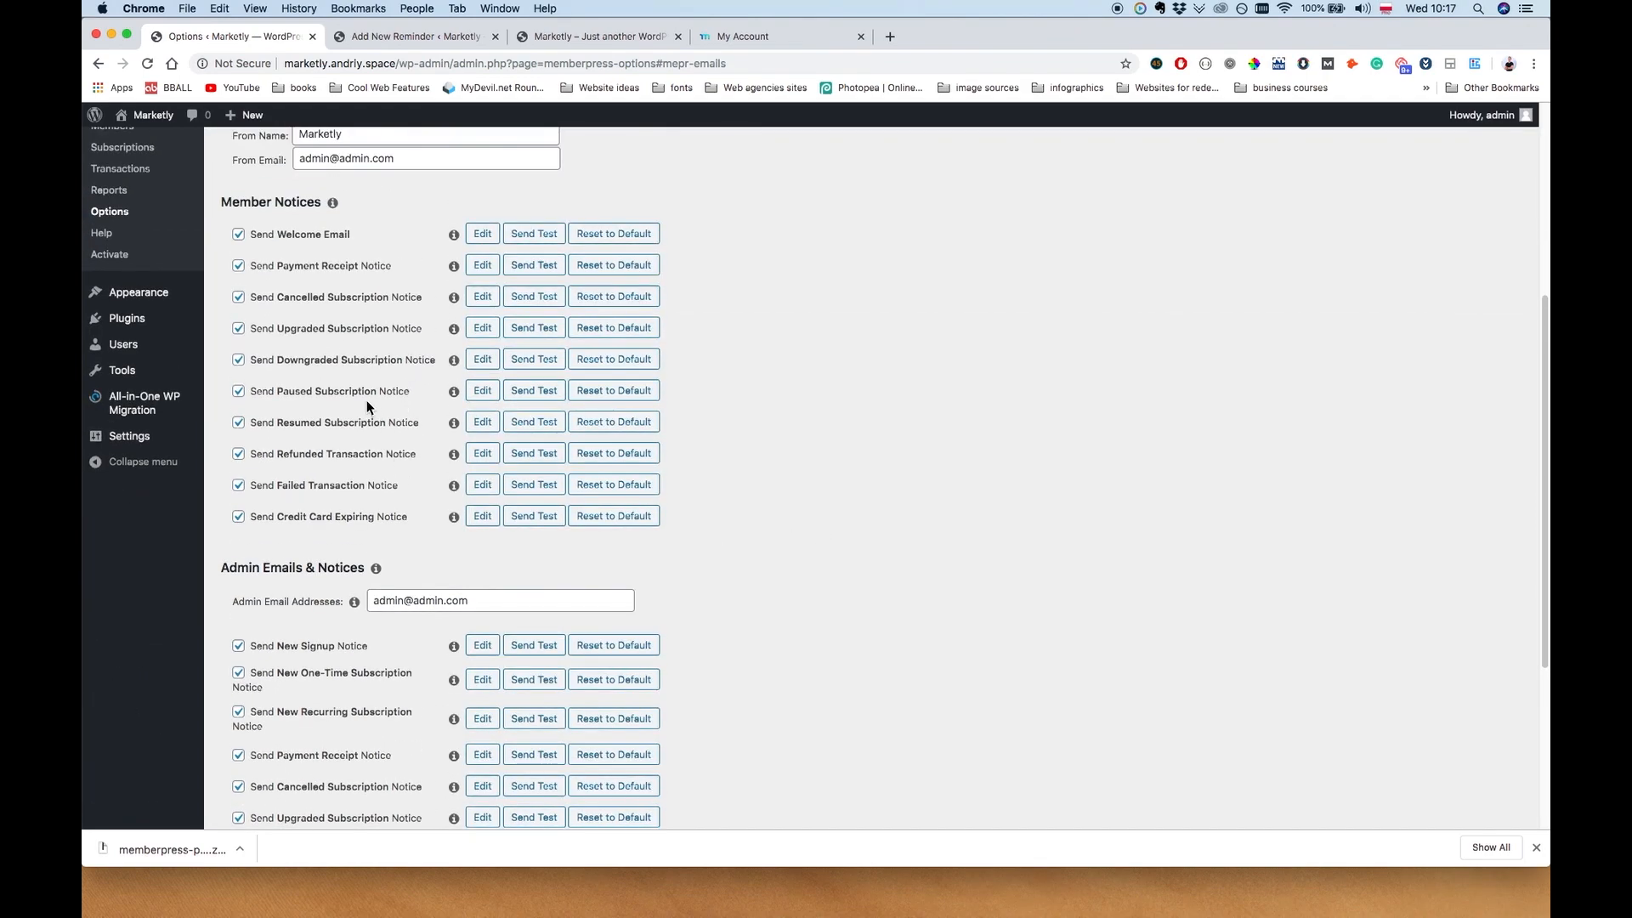
{"action": "scroll", "coordinate": [366, 398], "scroll_direction": "up", "scroll_amount": 1}
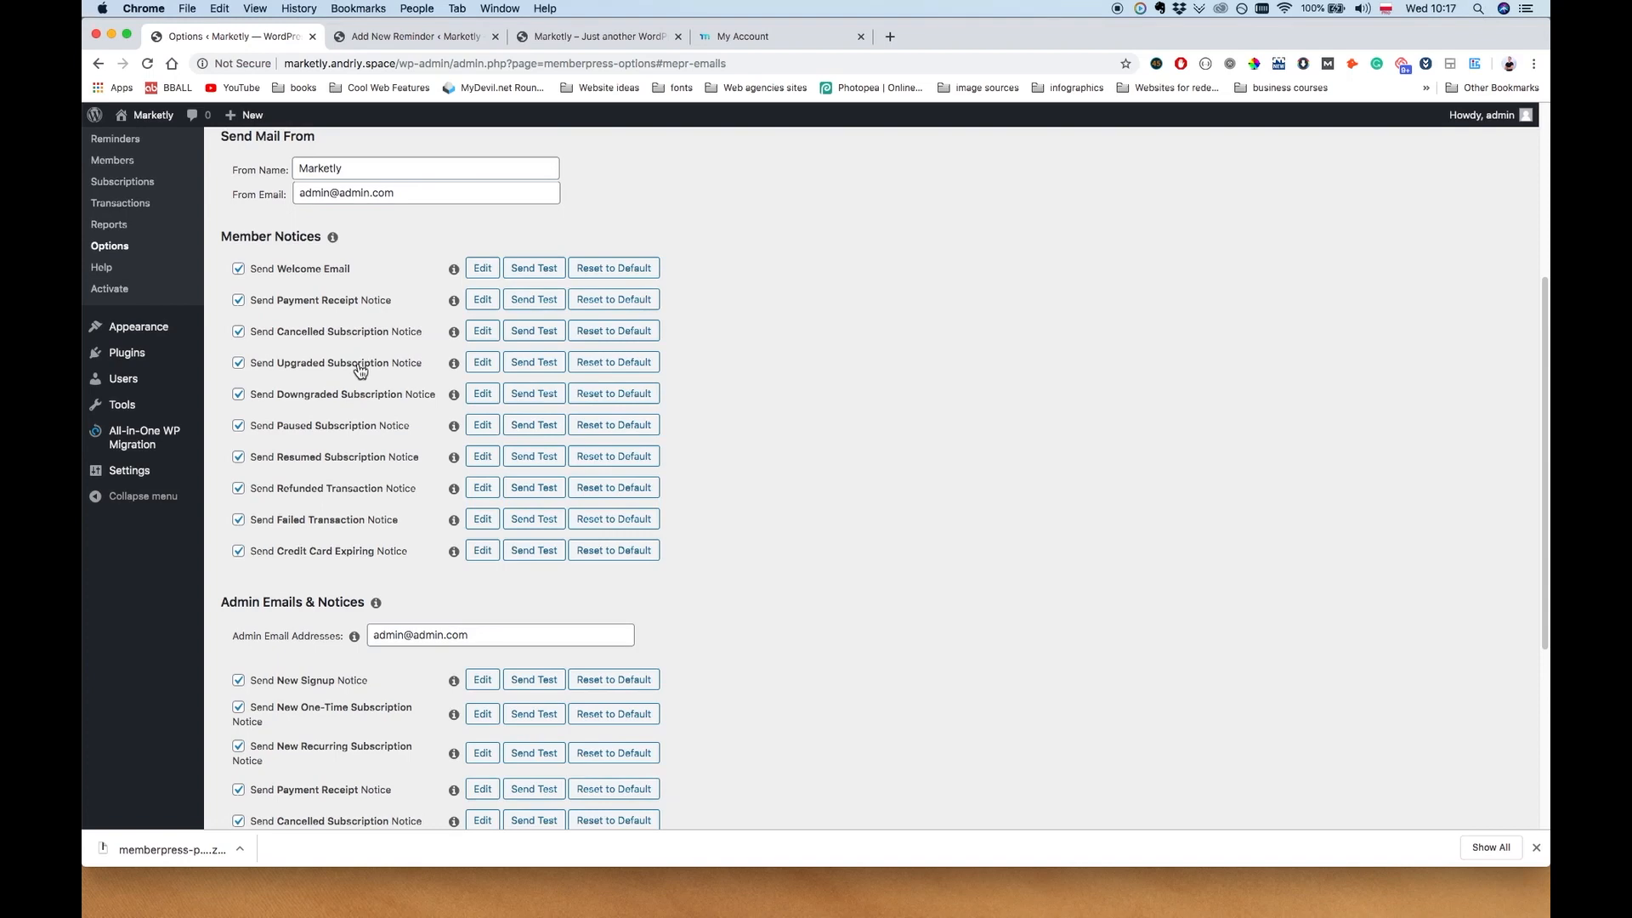
{"action": "scroll", "coordinate": [356, 423], "scroll_direction": "down", "scroll_amount": 5}
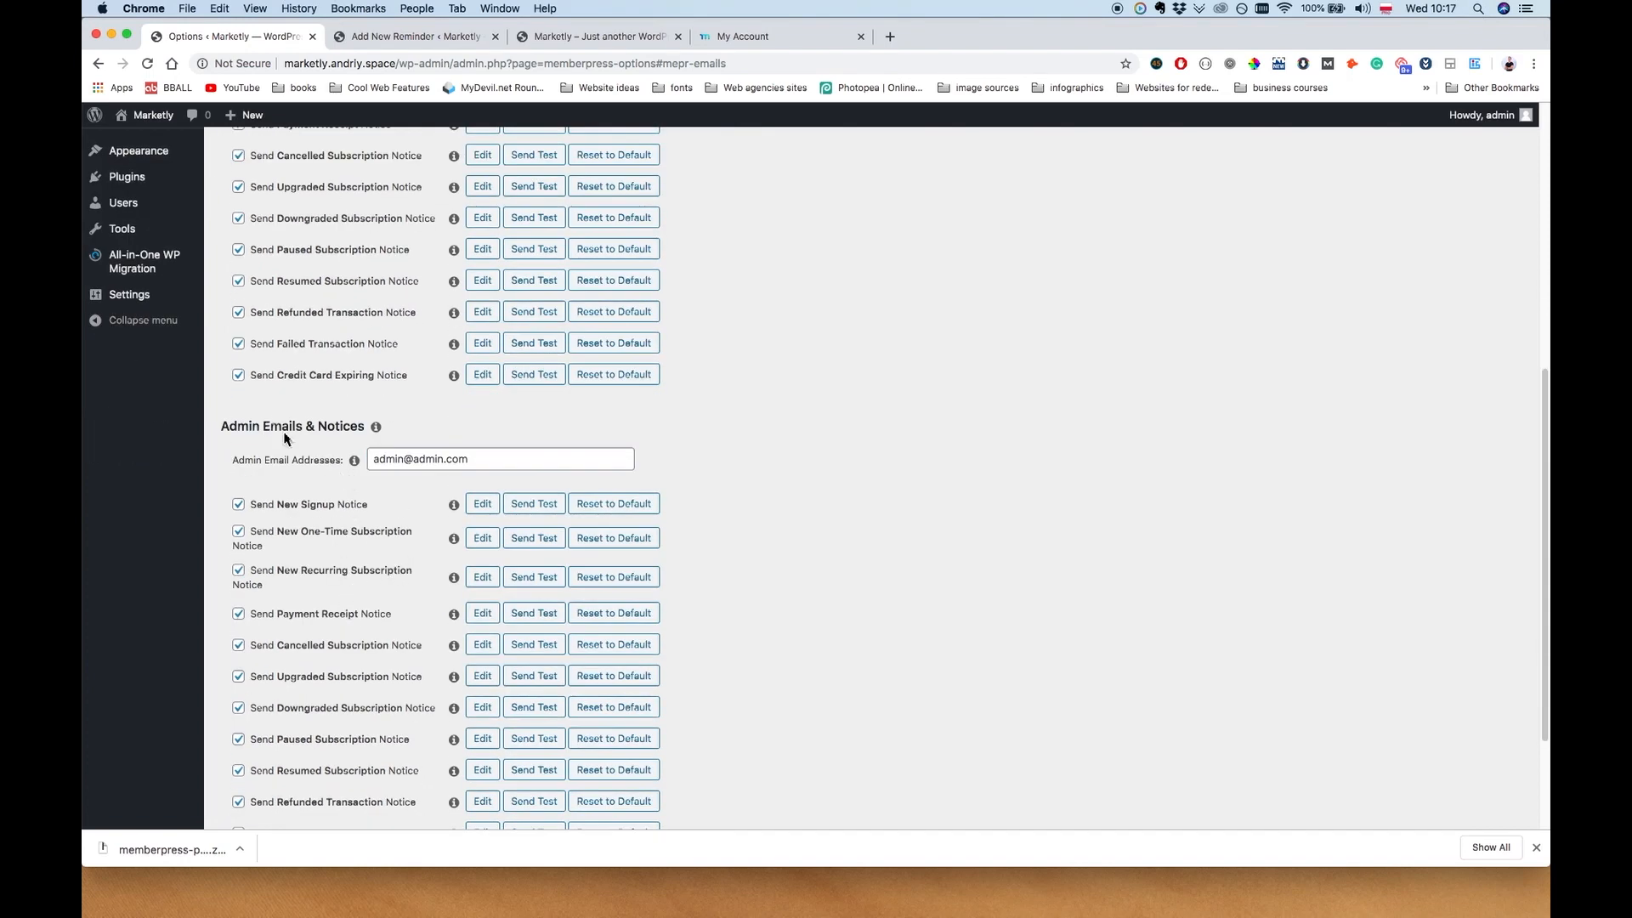
{"action": "left_click_drag", "start_coordinate": [219, 426], "coordinate": [409, 414]}
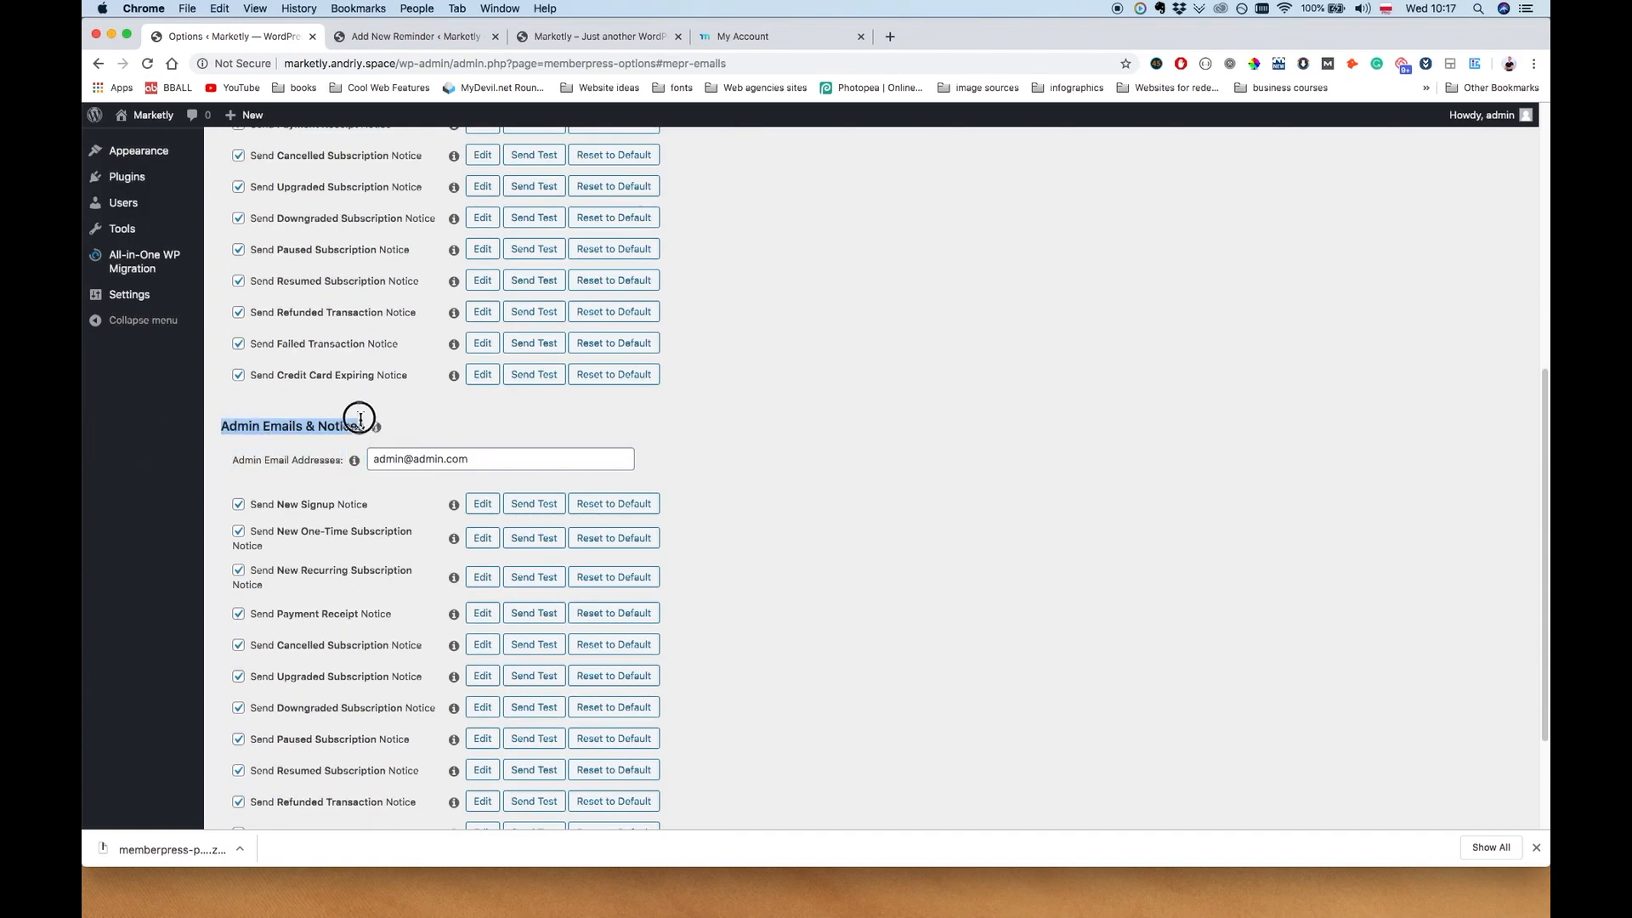
{"action": "left_click_drag", "start_coordinate": [496, 462], "coordinate": [298, 450]}
{"action": "left_click", "coordinate": [744, 452]}
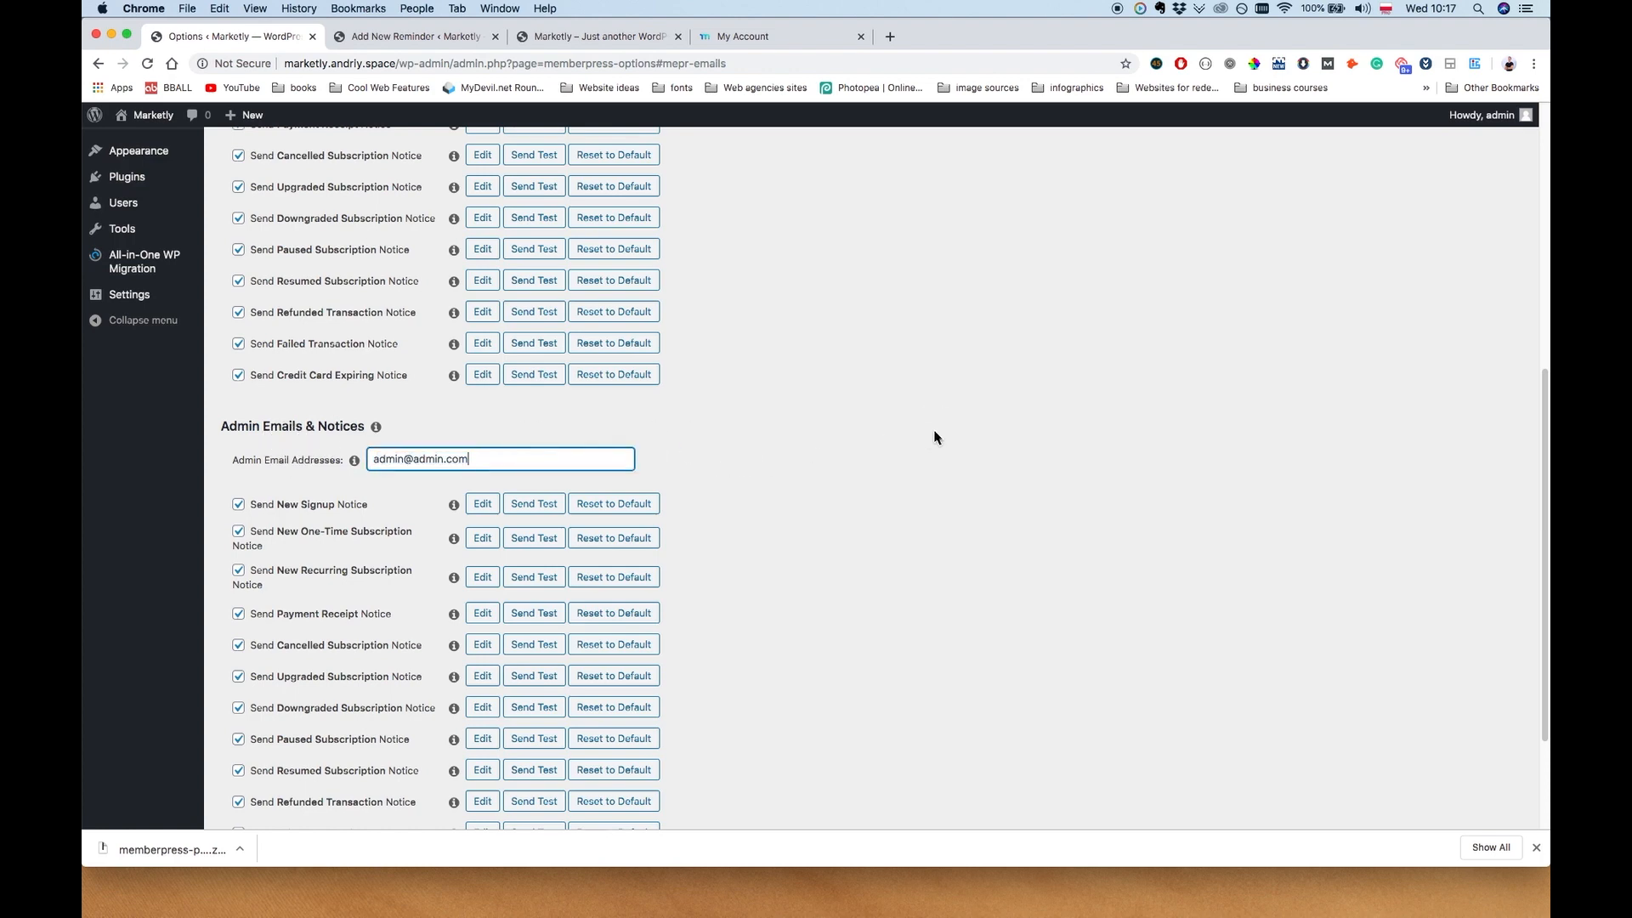
{"action": "left_click_drag", "start_coordinate": [496, 464], "coordinate": [297, 450]}
{"action": "left_click", "coordinate": [796, 470]}
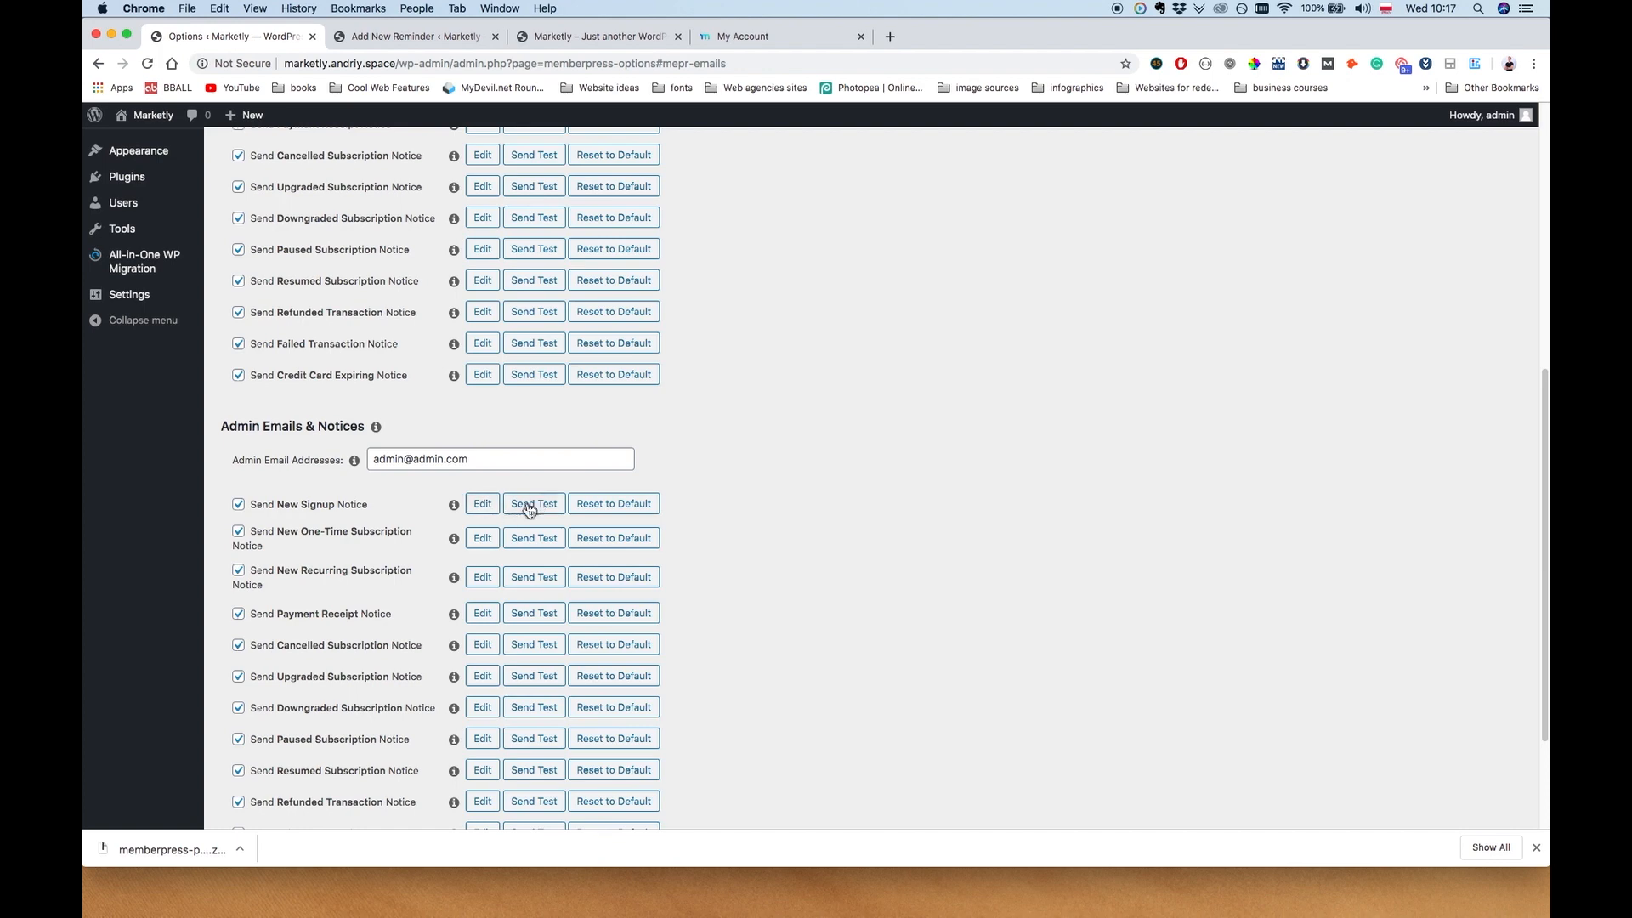
Open the admin New Signup notice for editing and examine its email body template
{"action": "left_click", "coordinate": [482, 505]}
{"action": "scroll", "coordinate": [399, 604], "scroll_direction": "down", "scroll_amount": 3}
{"action": "scroll", "coordinate": [791, 488], "scroll_direction": "down", "scroll_amount": 5}
{"action": "scroll", "coordinate": [792, 496], "scroll_direction": "down", "scroll_amount": 2}
{"action": "scroll", "coordinate": [780, 397], "scroll_direction": "up", "scroll_amount": 5}
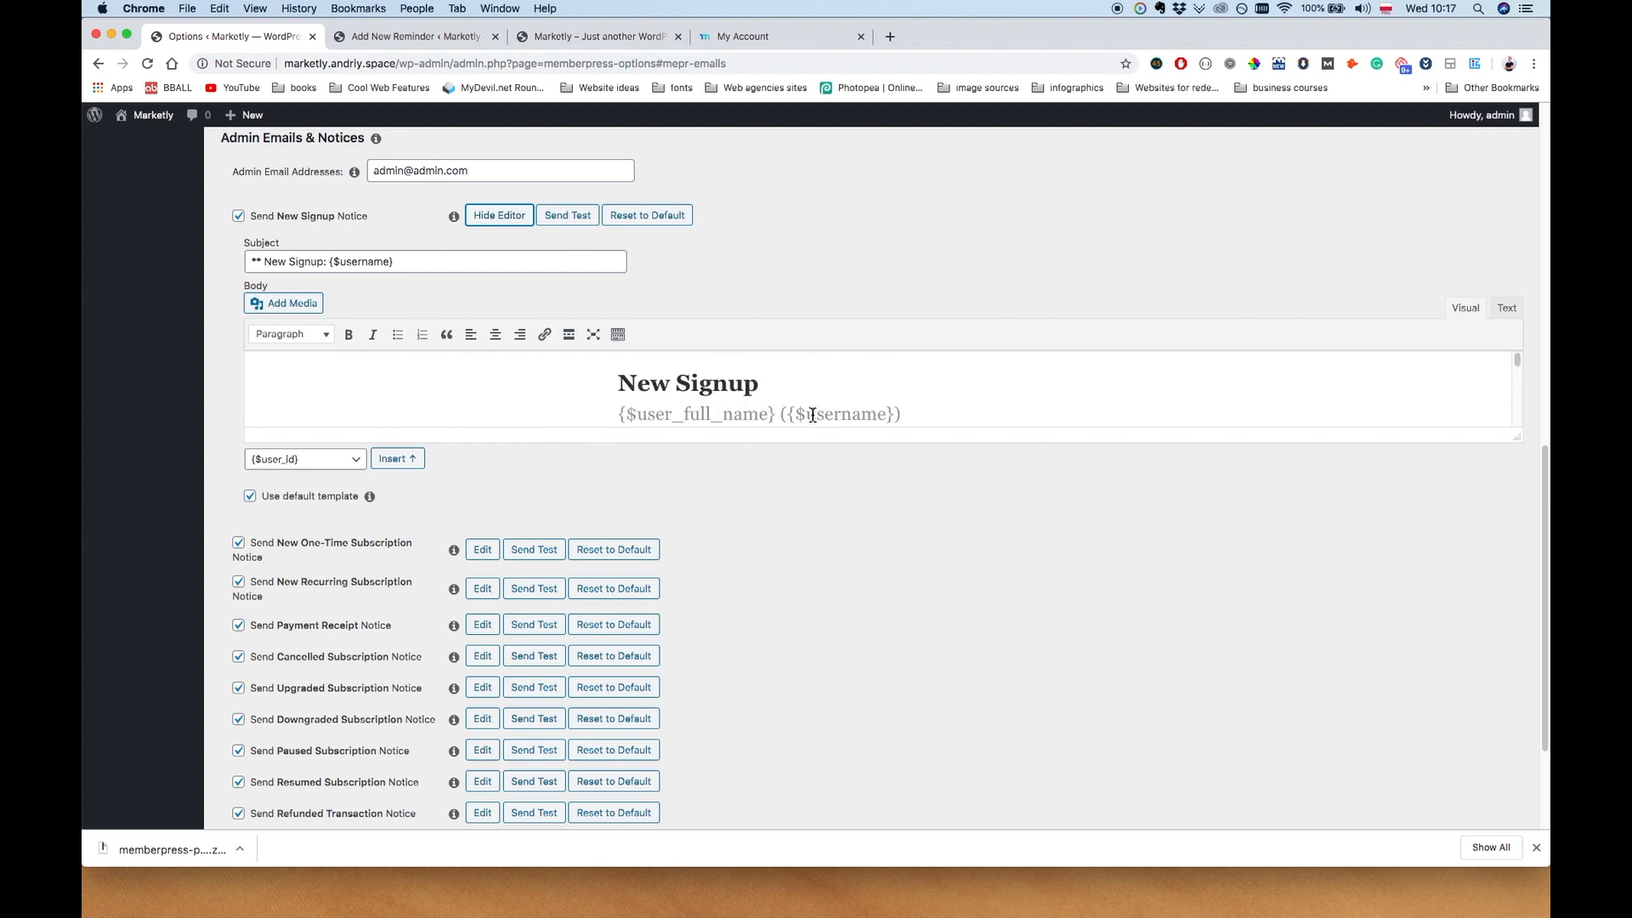
{"action": "scroll", "coordinate": [812, 415], "scroll_direction": "down", "scroll_amount": 3}
{"action": "scroll", "coordinate": [808, 418], "scroll_direction": "down", "scroll_amount": 1}
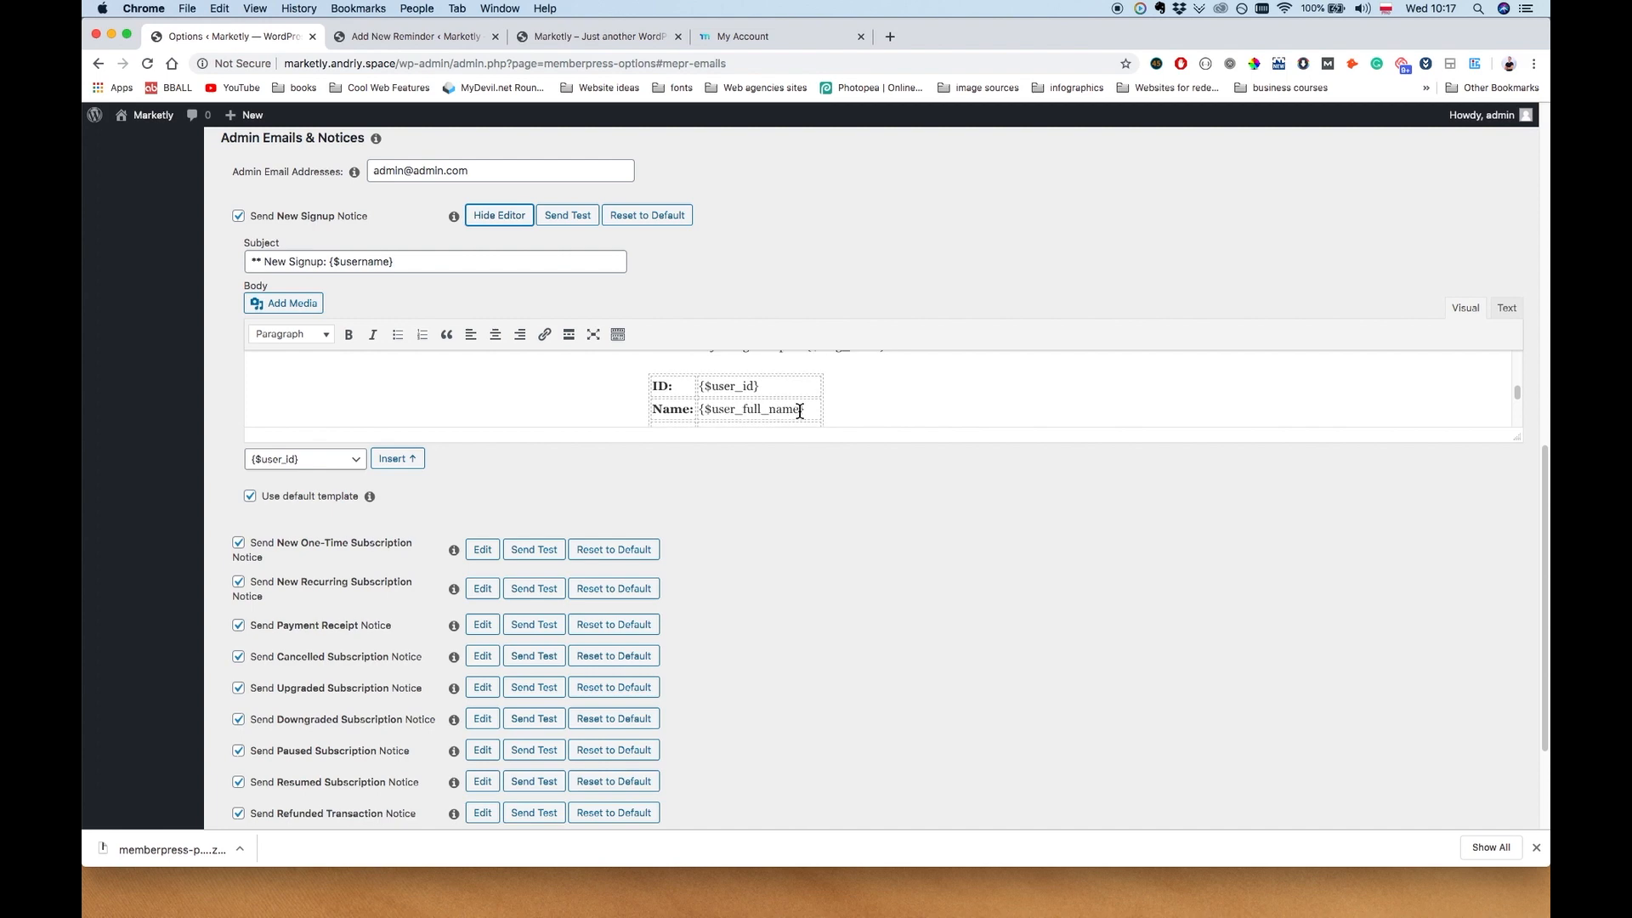
{"action": "scroll", "coordinate": [799, 412], "scroll_direction": "down", "scroll_amount": 1}
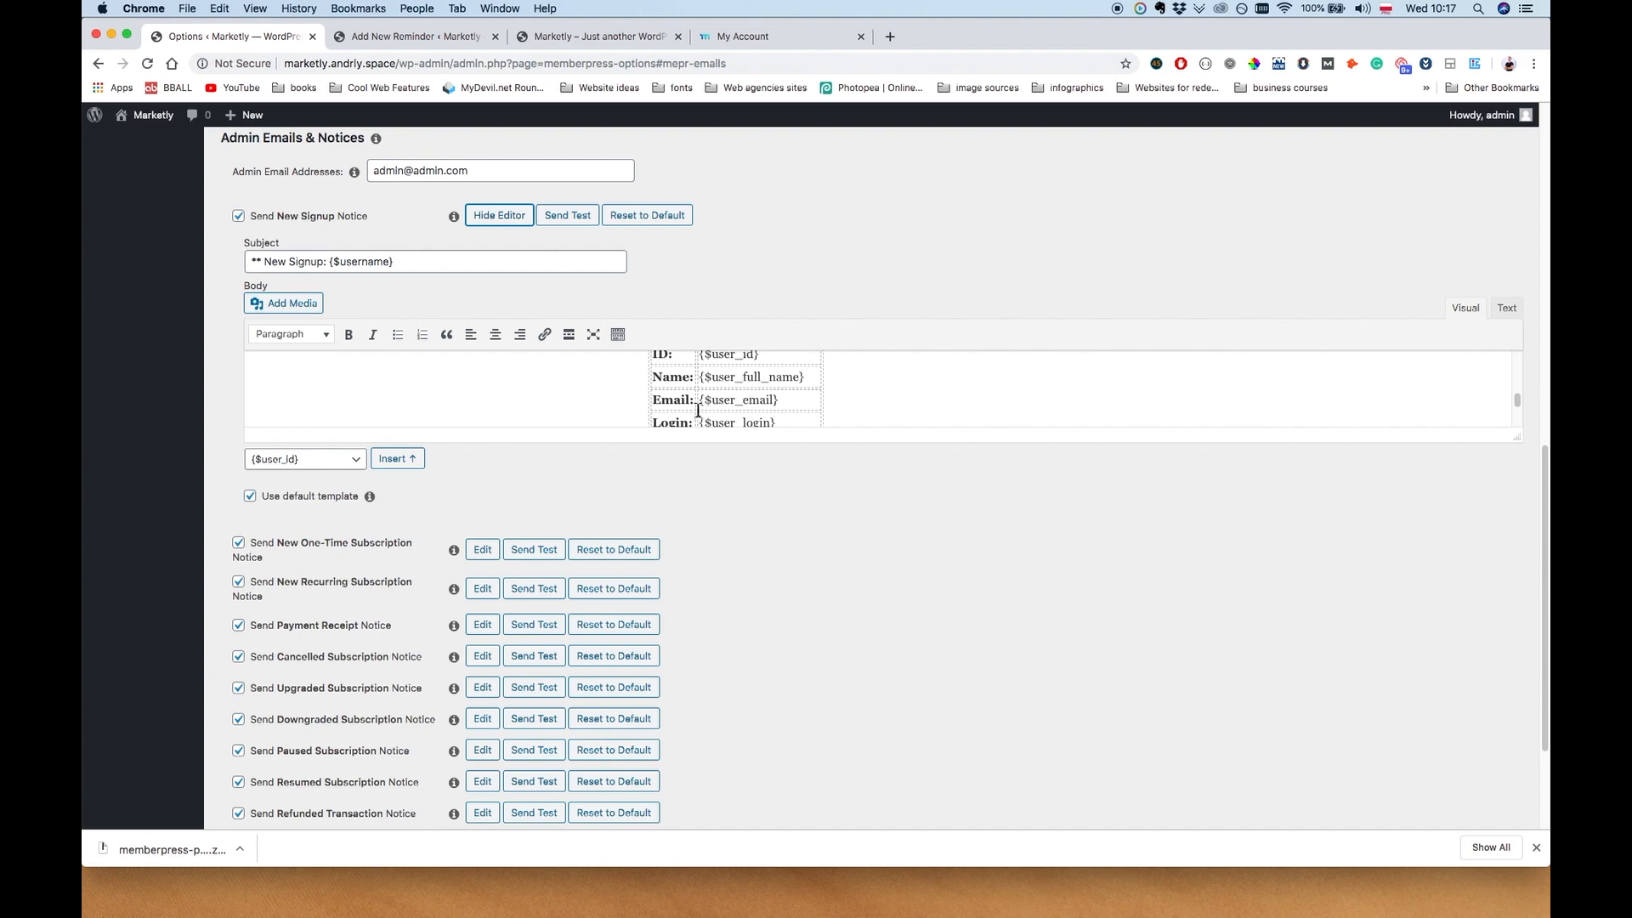
{"action": "scroll", "coordinate": [754, 422], "scroll_direction": "down", "scroll_amount": 2}
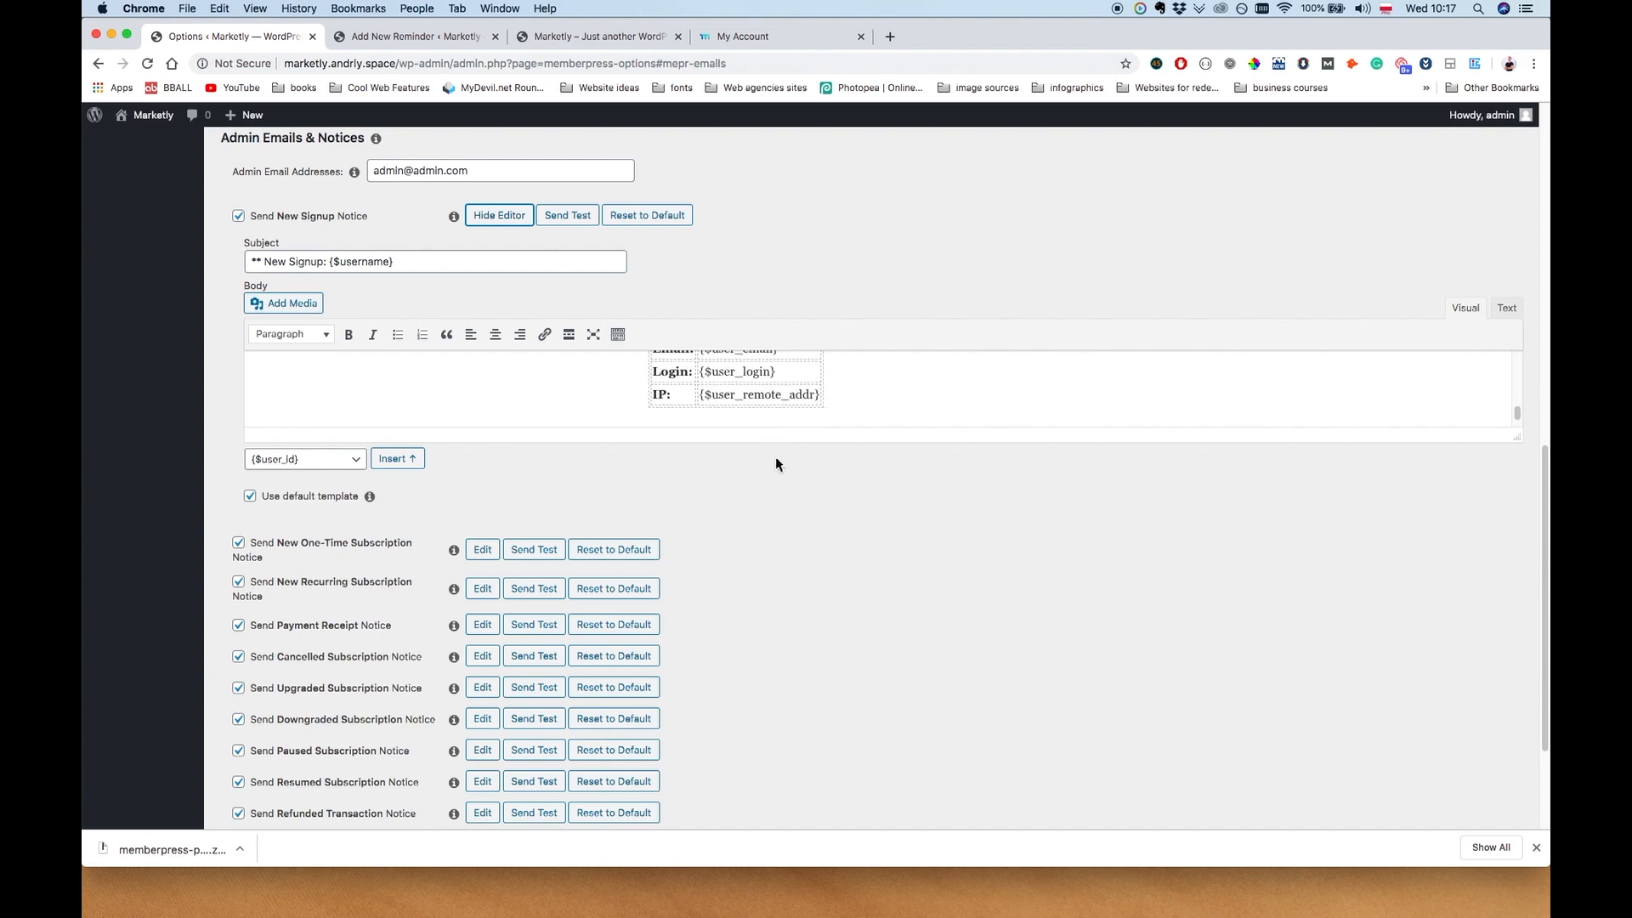
Enable including the Privacy Policy link in the email privacy settings
{"action": "scroll", "coordinate": [771, 442], "scroll_direction": "up", "scroll_amount": 15}
{"action": "scroll", "coordinate": [371, 575], "scroll_direction": "down", "scroll_amount": 3}
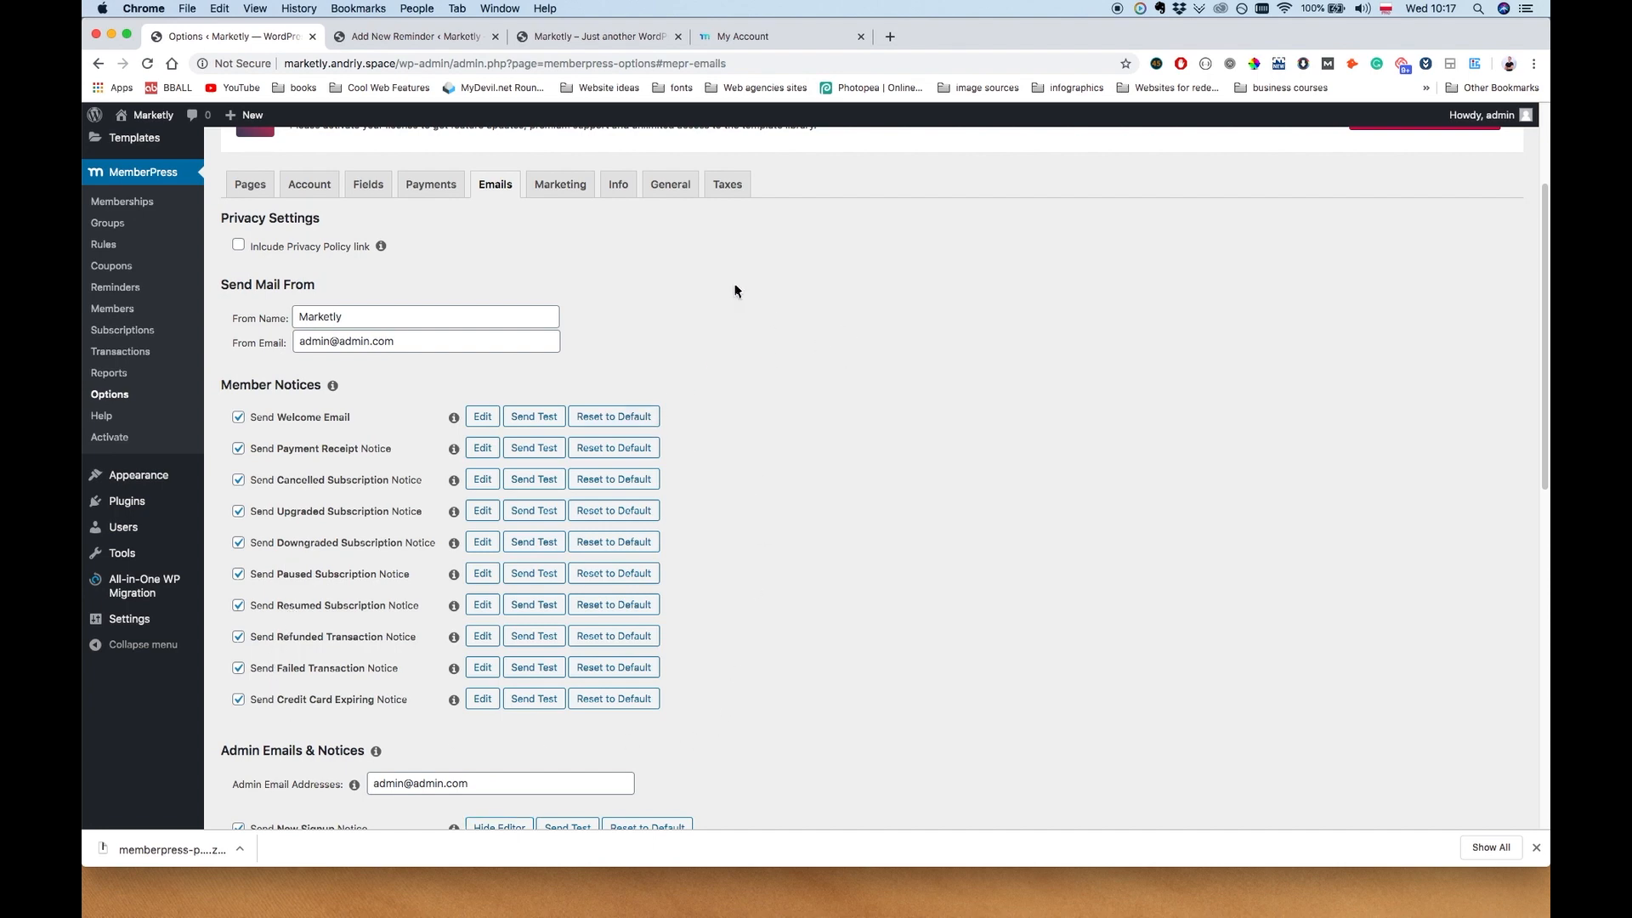
{"action": "left_click", "coordinate": [293, 250]}
{"action": "left_click", "coordinate": [297, 249]}
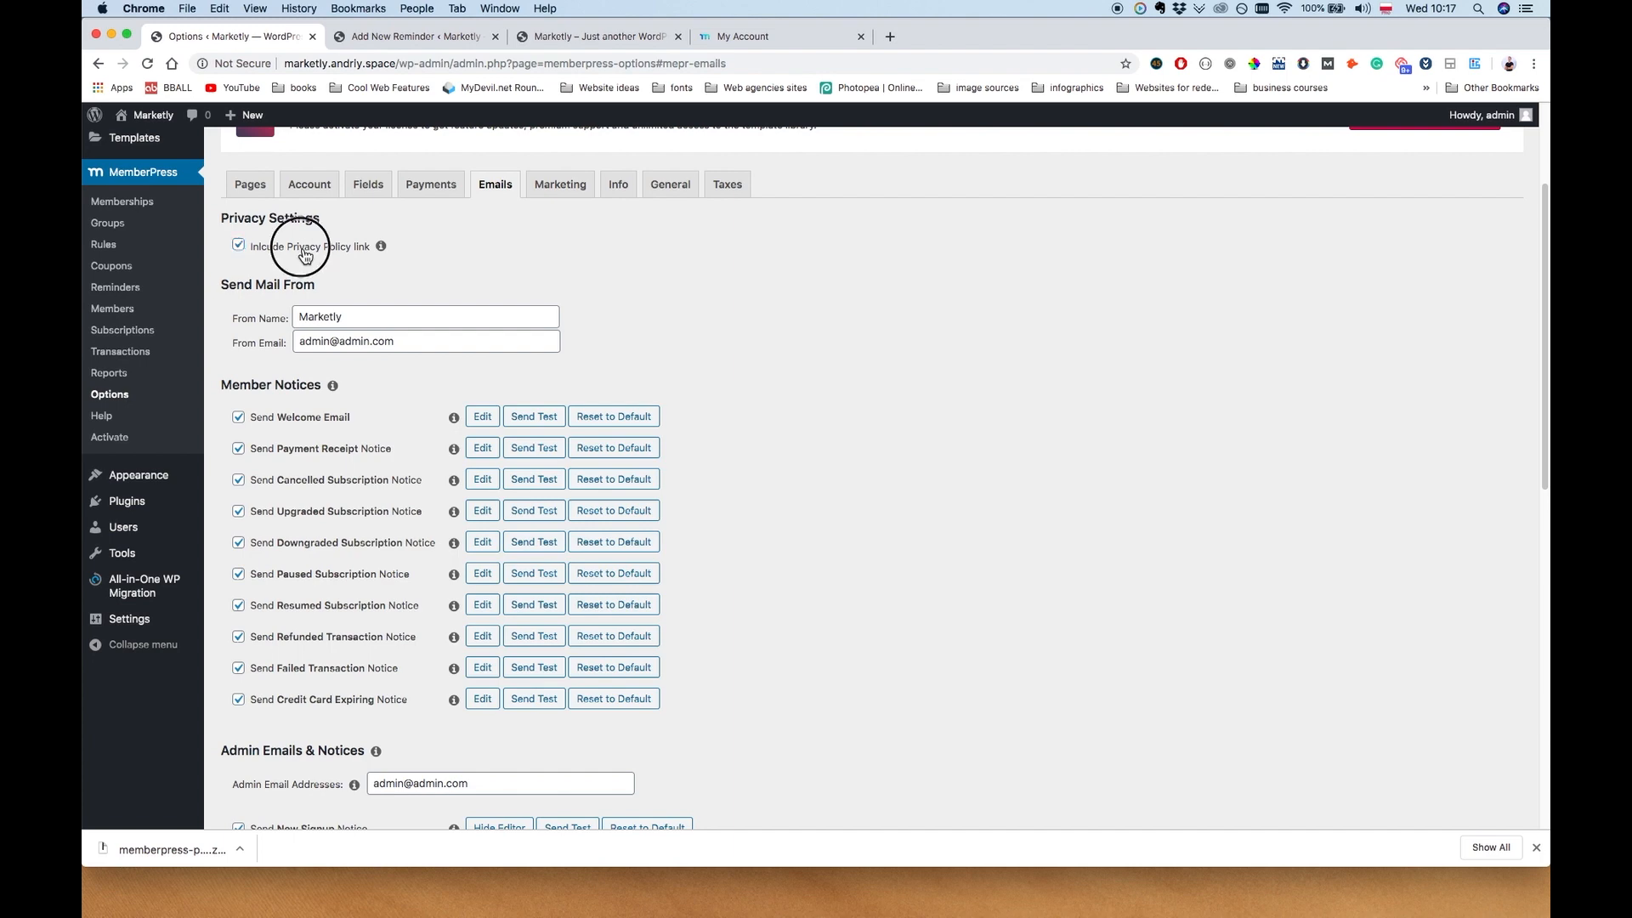
Examine the marketing options and read the help note for the Merchant Business Address
{"action": "left_click", "coordinate": [562, 190]}
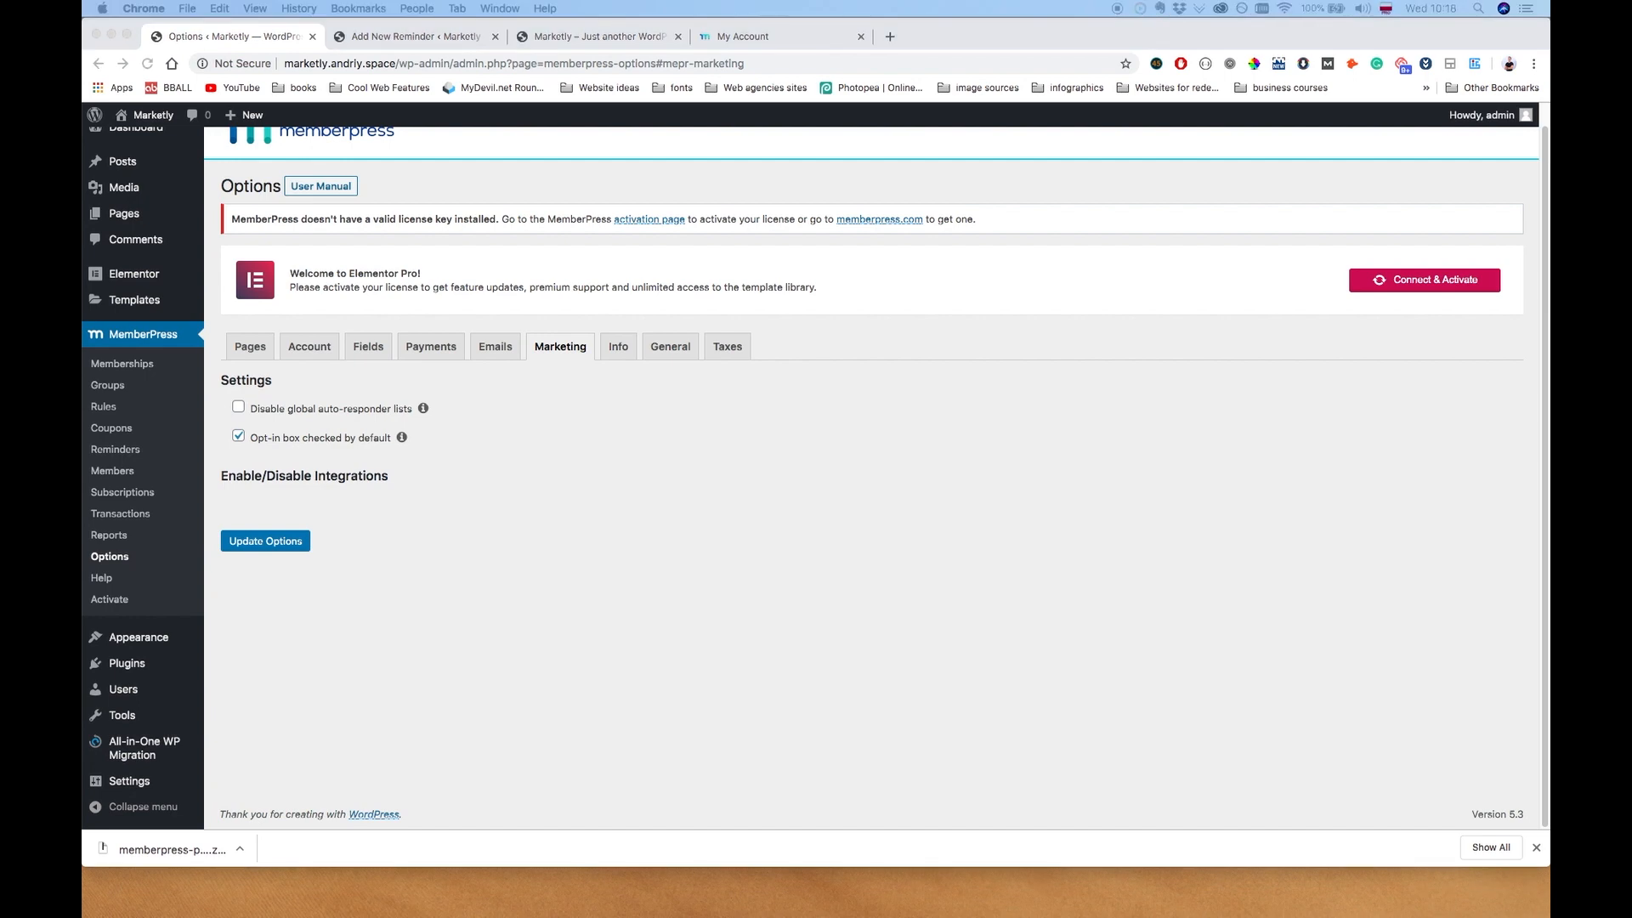
{"action": "left_click", "coordinate": [874, 510]}
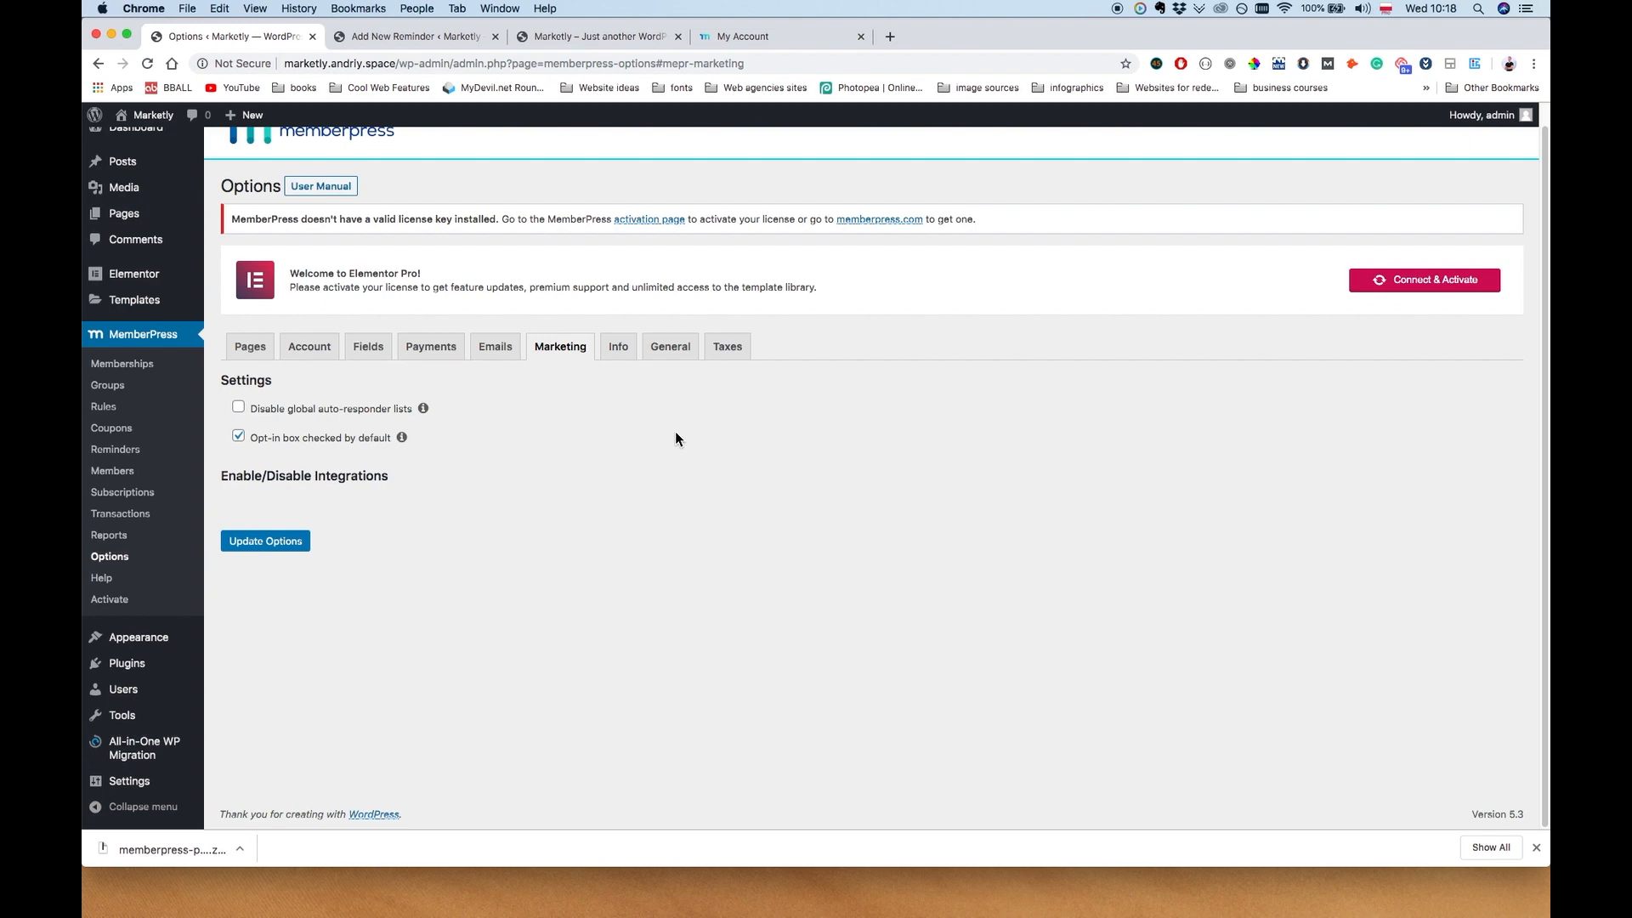
{"action": "left_click", "coordinate": [619, 349]}
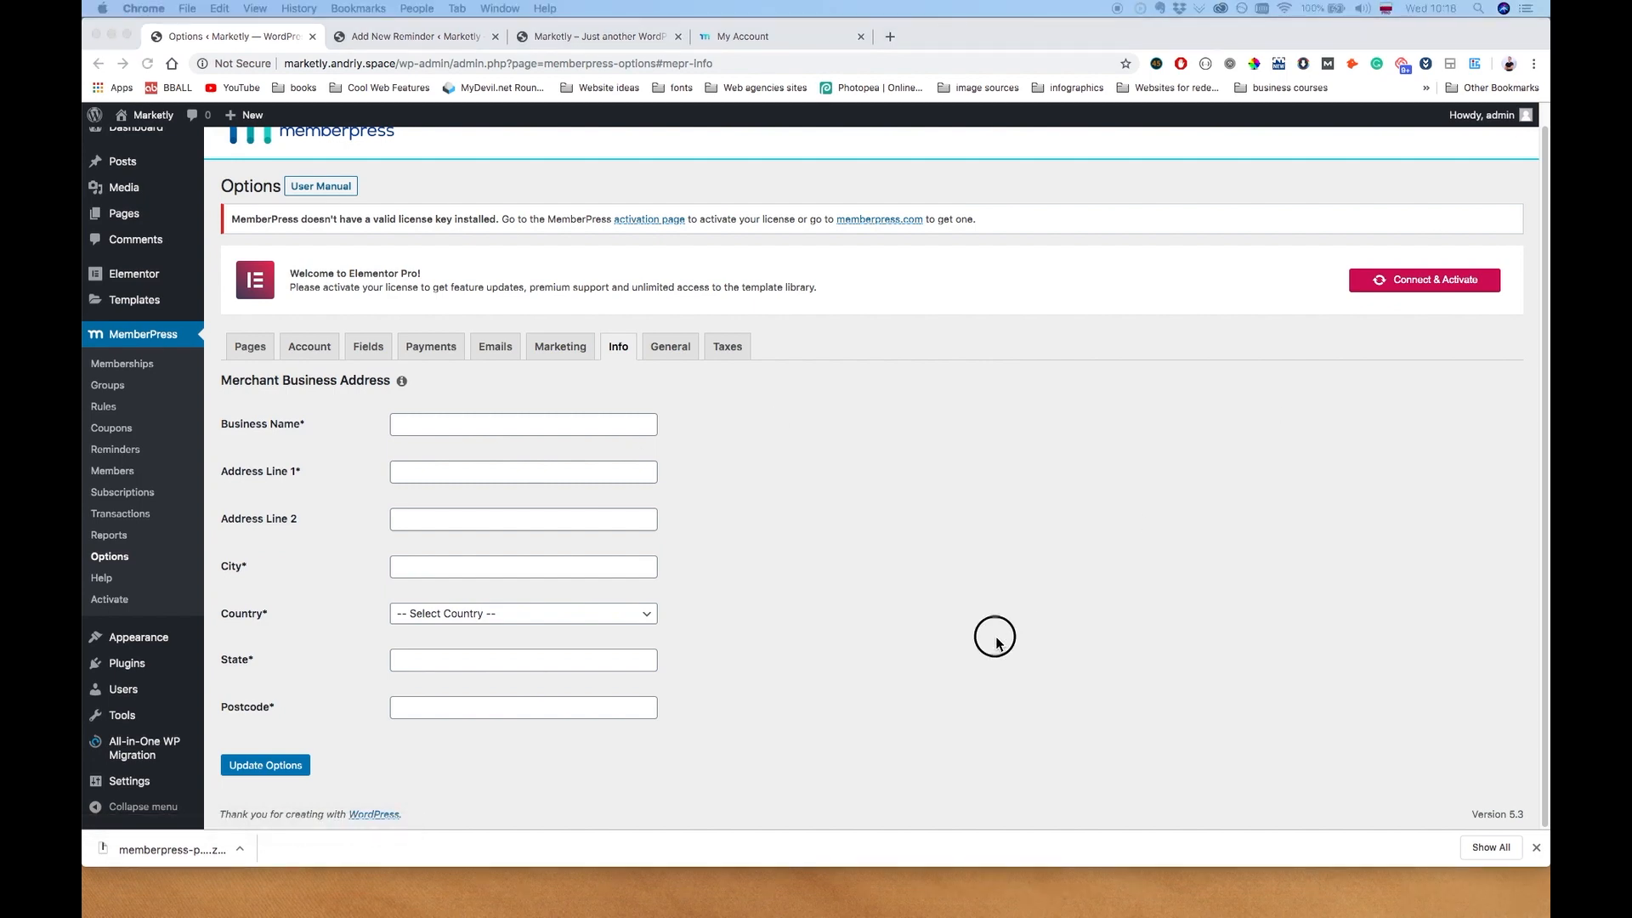
{"action": "left_click", "coordinate": [996, 638]}
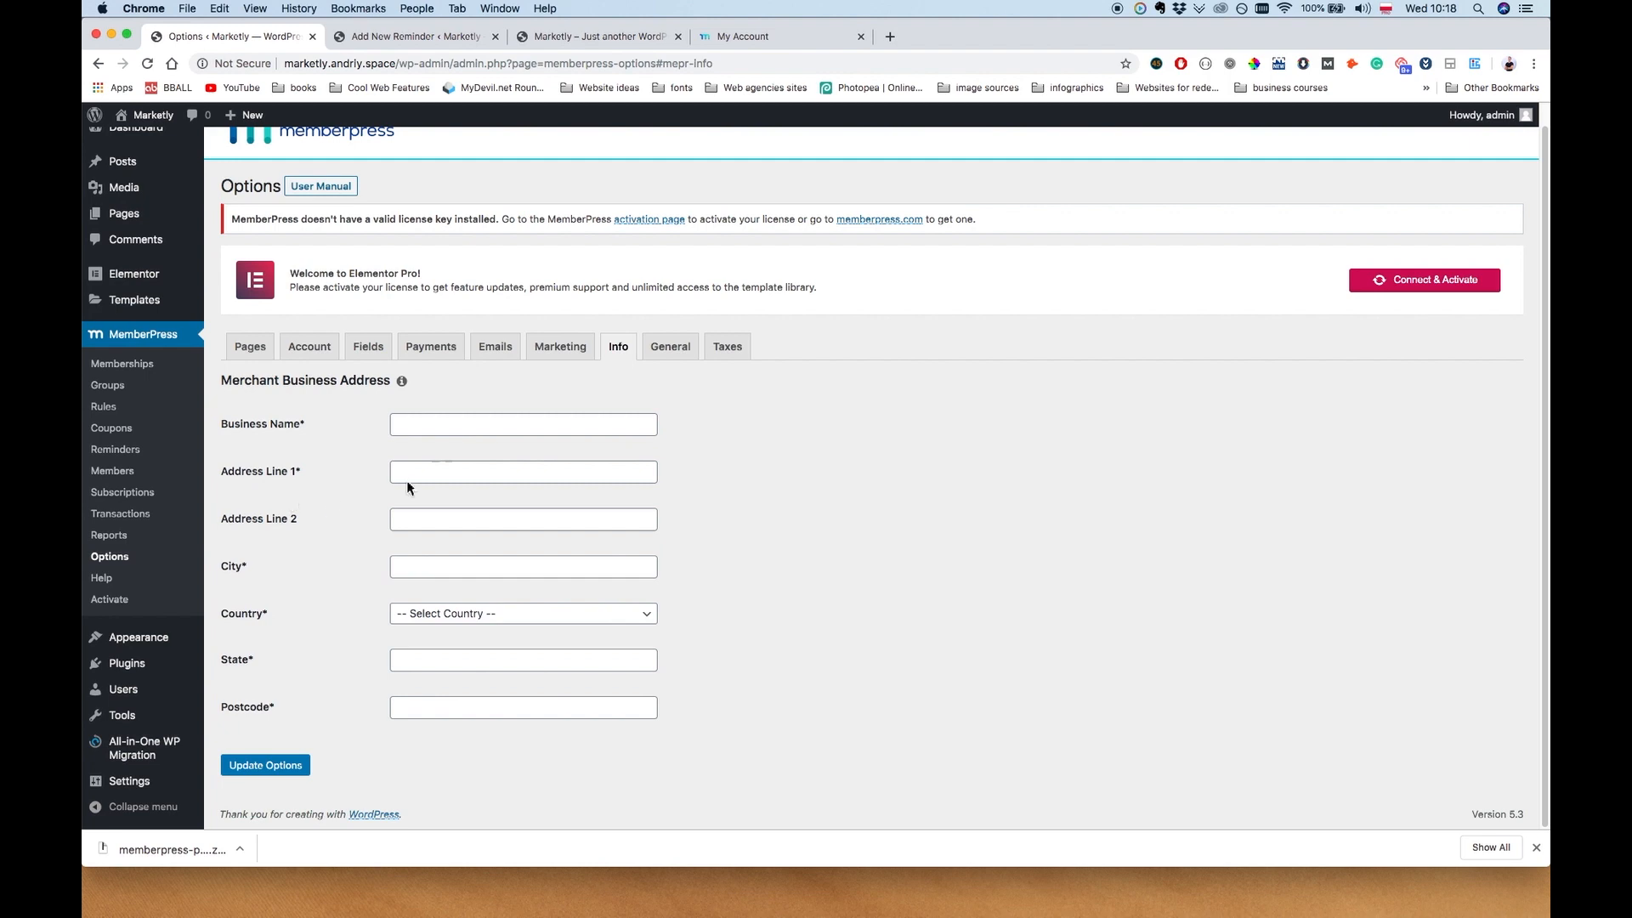
{"action": "left_click", "coordinate": [401, 381]}
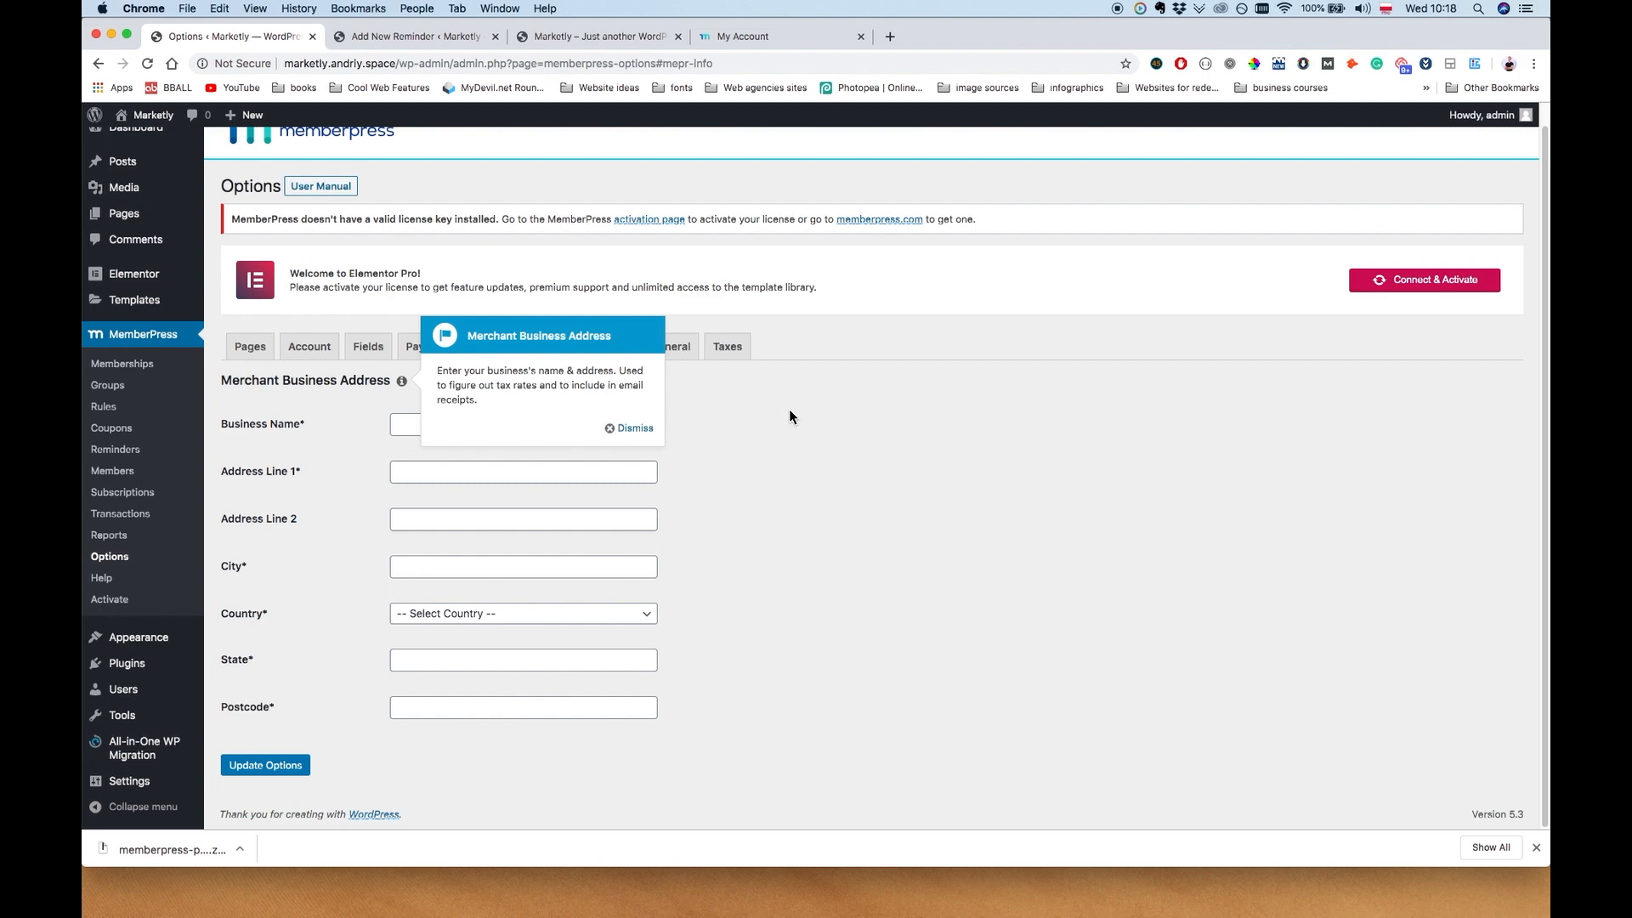
{"action": "left_click", "coordinate": [631, 428]}
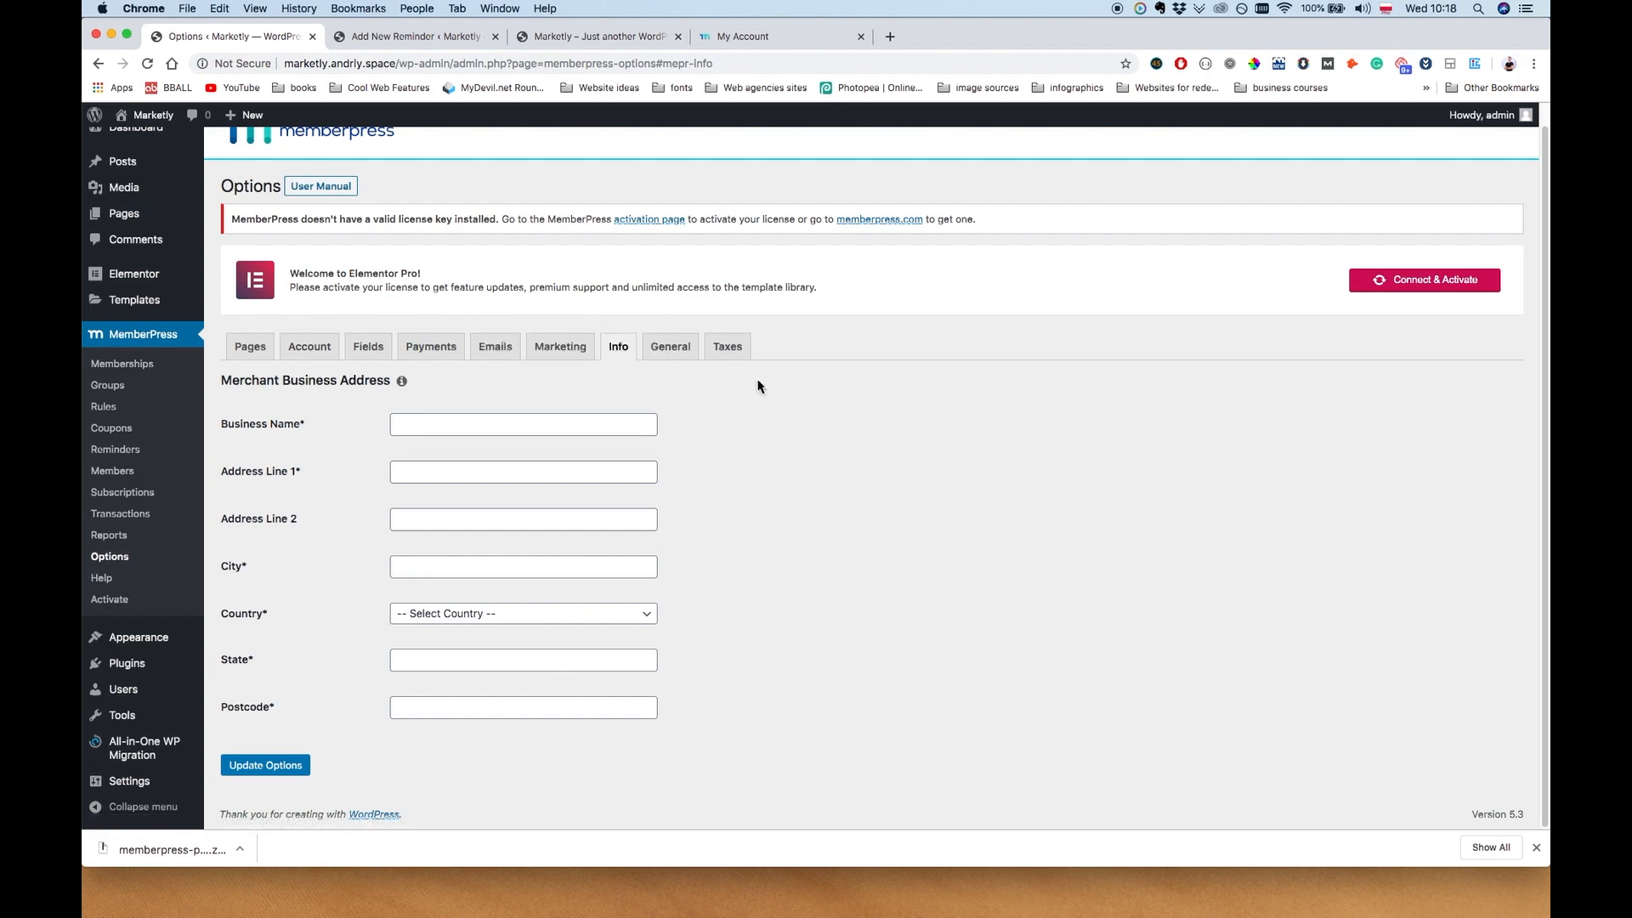
Examine the general options from Internationalization to Usage, and open the tax options
{"action": "left_click", "coordinate": [676, 348]}
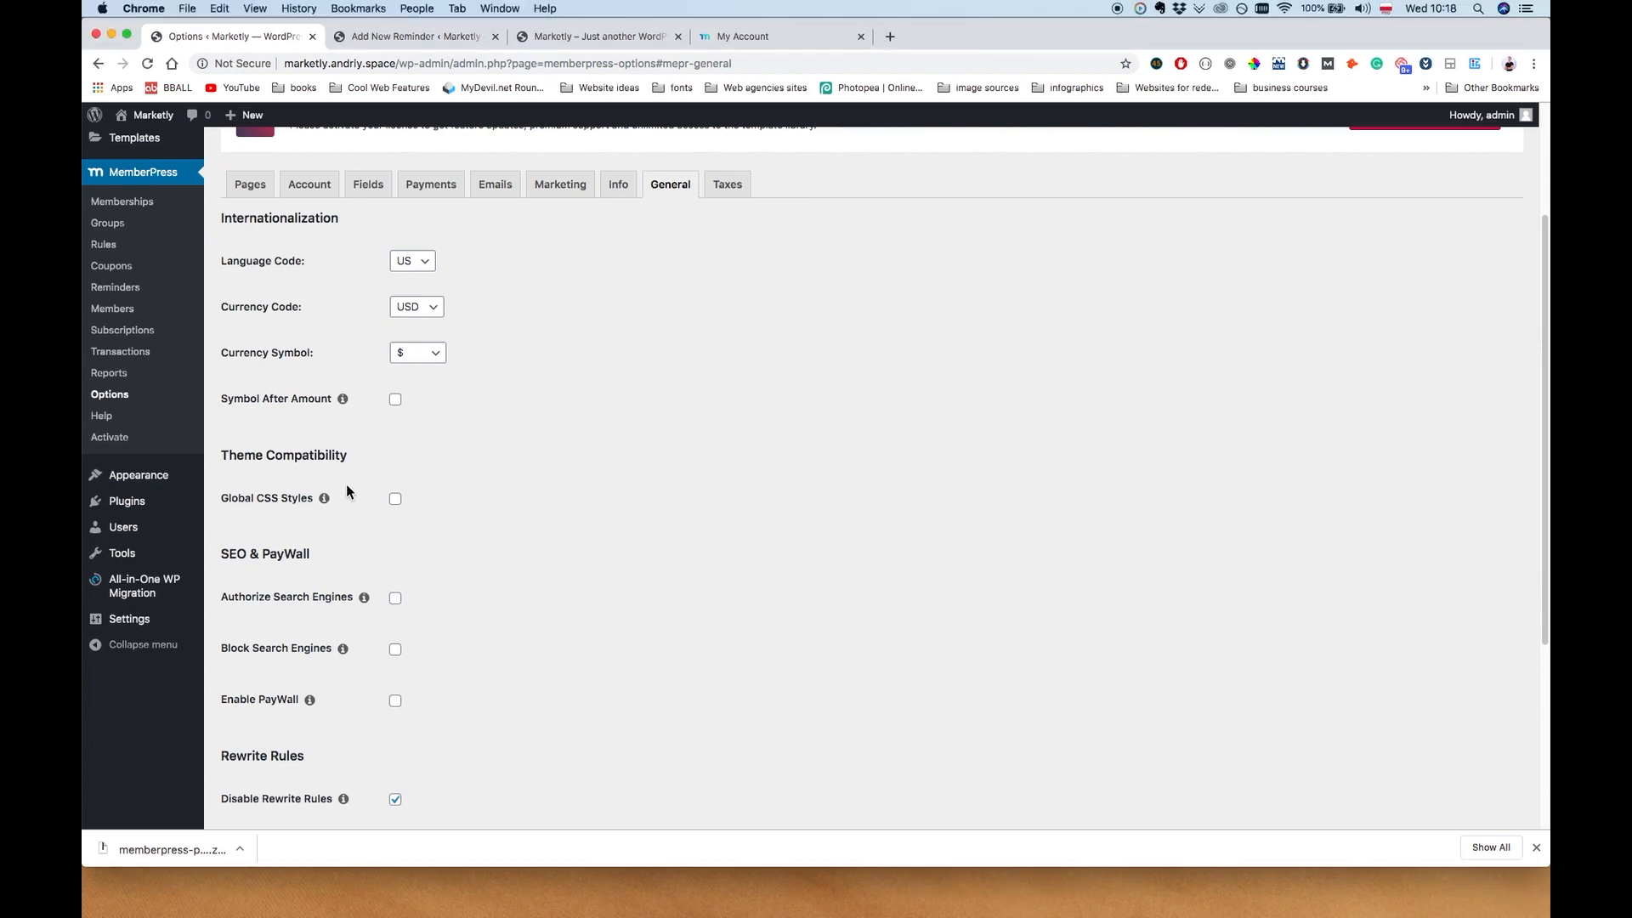
{"action": "scroll", "coordinate": [365, 502], "scroll_direction": "down", "scroll_amount": 5}
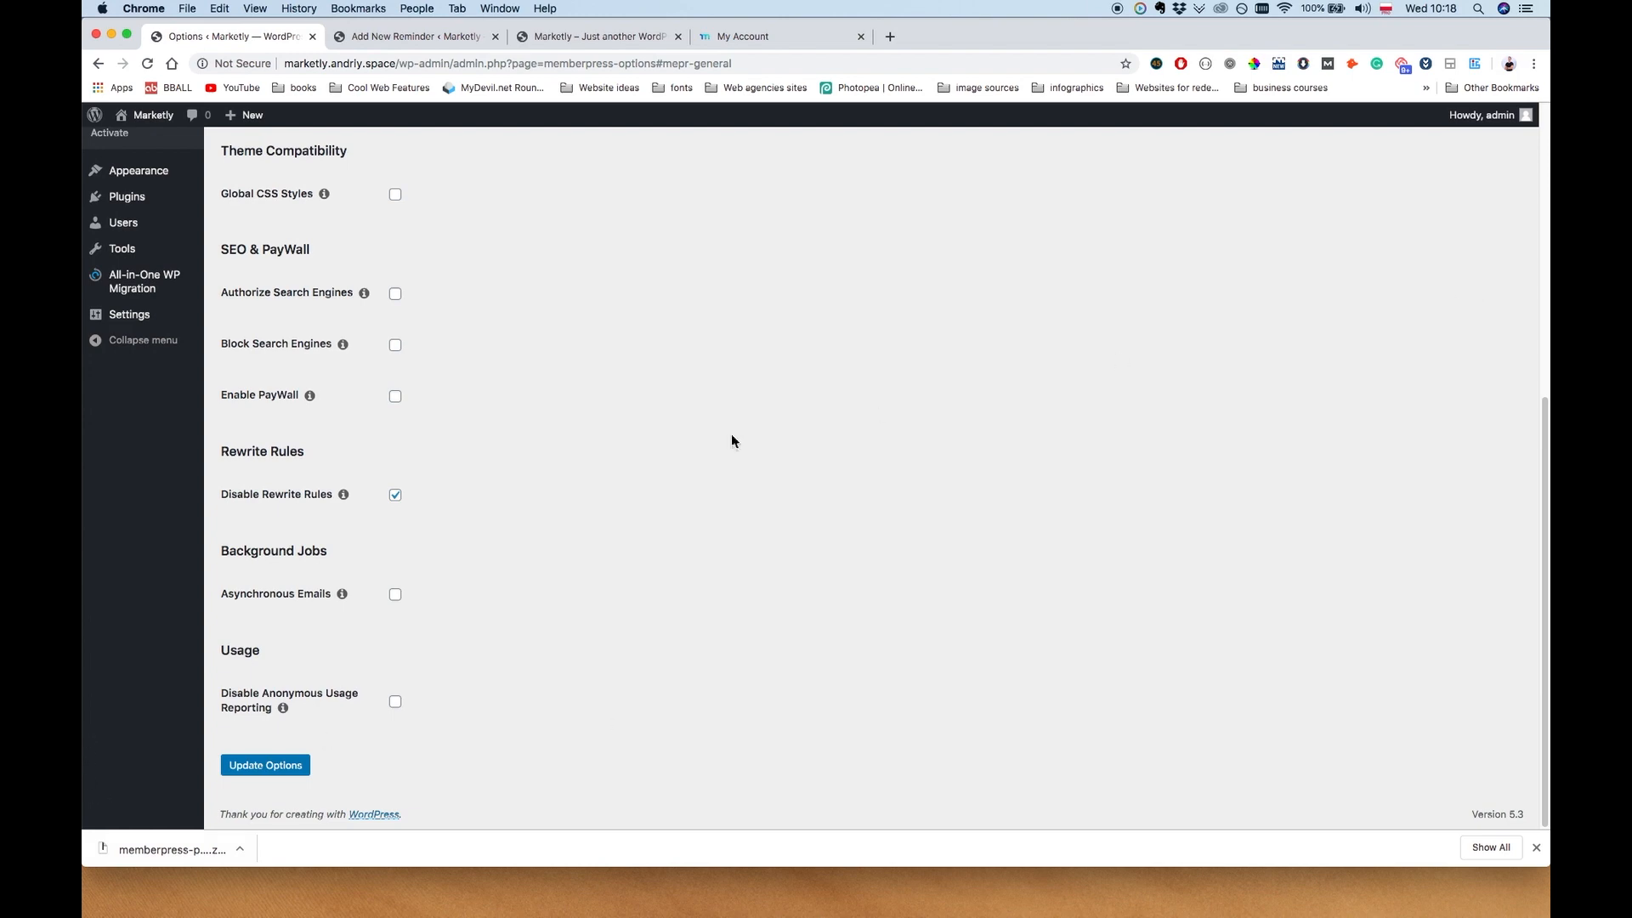
{"action": "scroll", "coordinate": [621, 453], "scroll_direction": "up", "scroll_amount": 8}
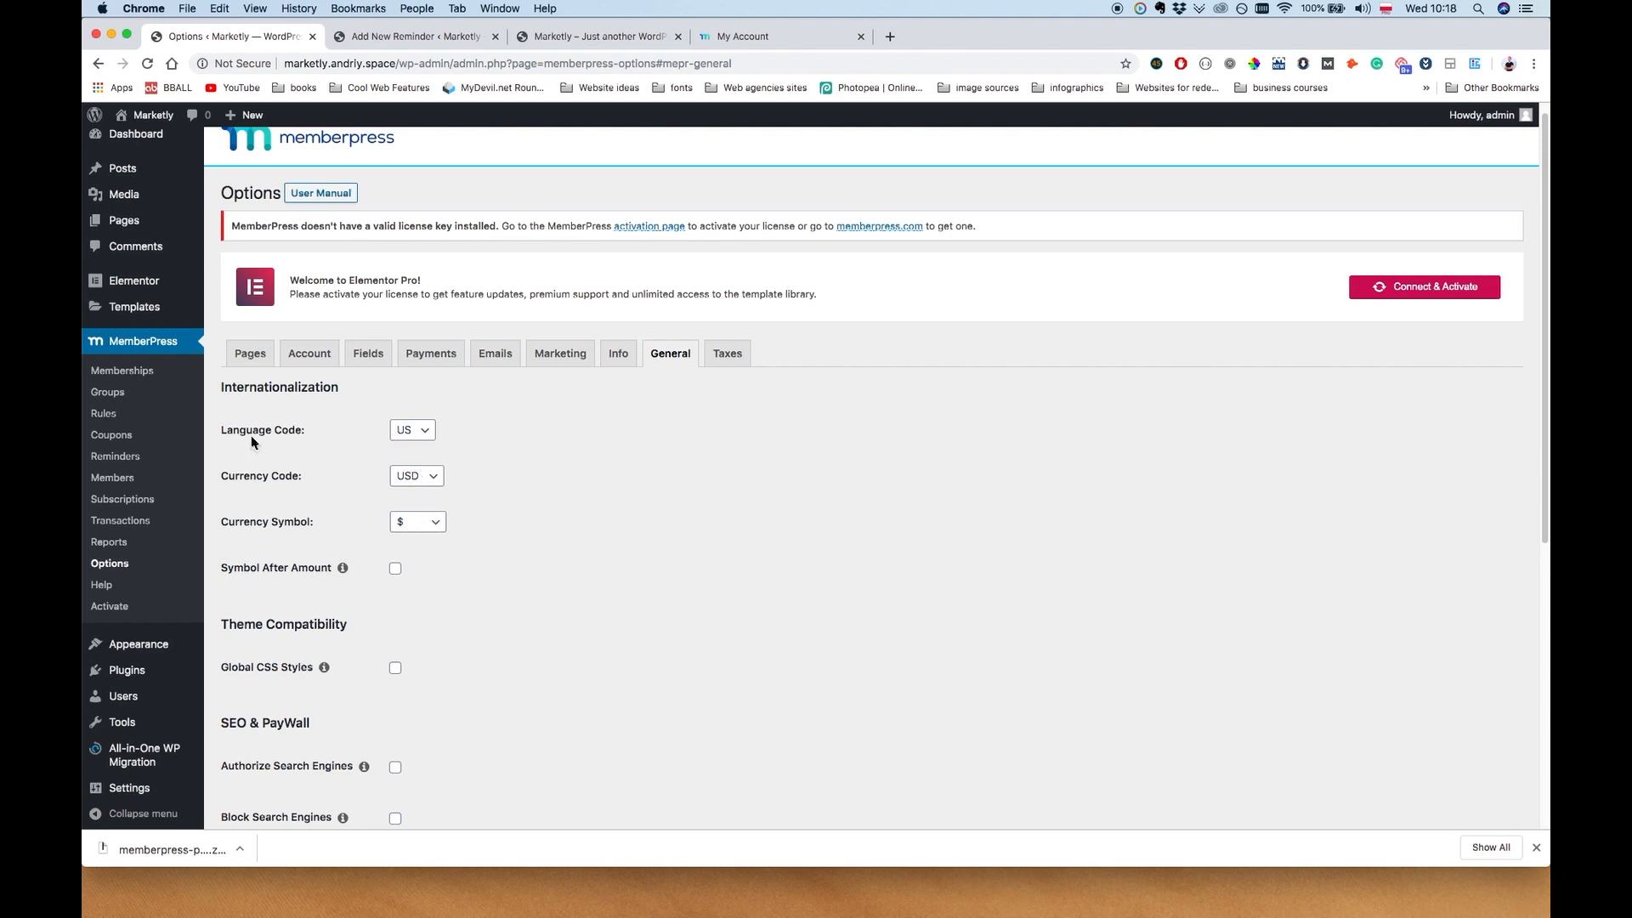
{"action": "left_click", "coordinate": [728, 352]}
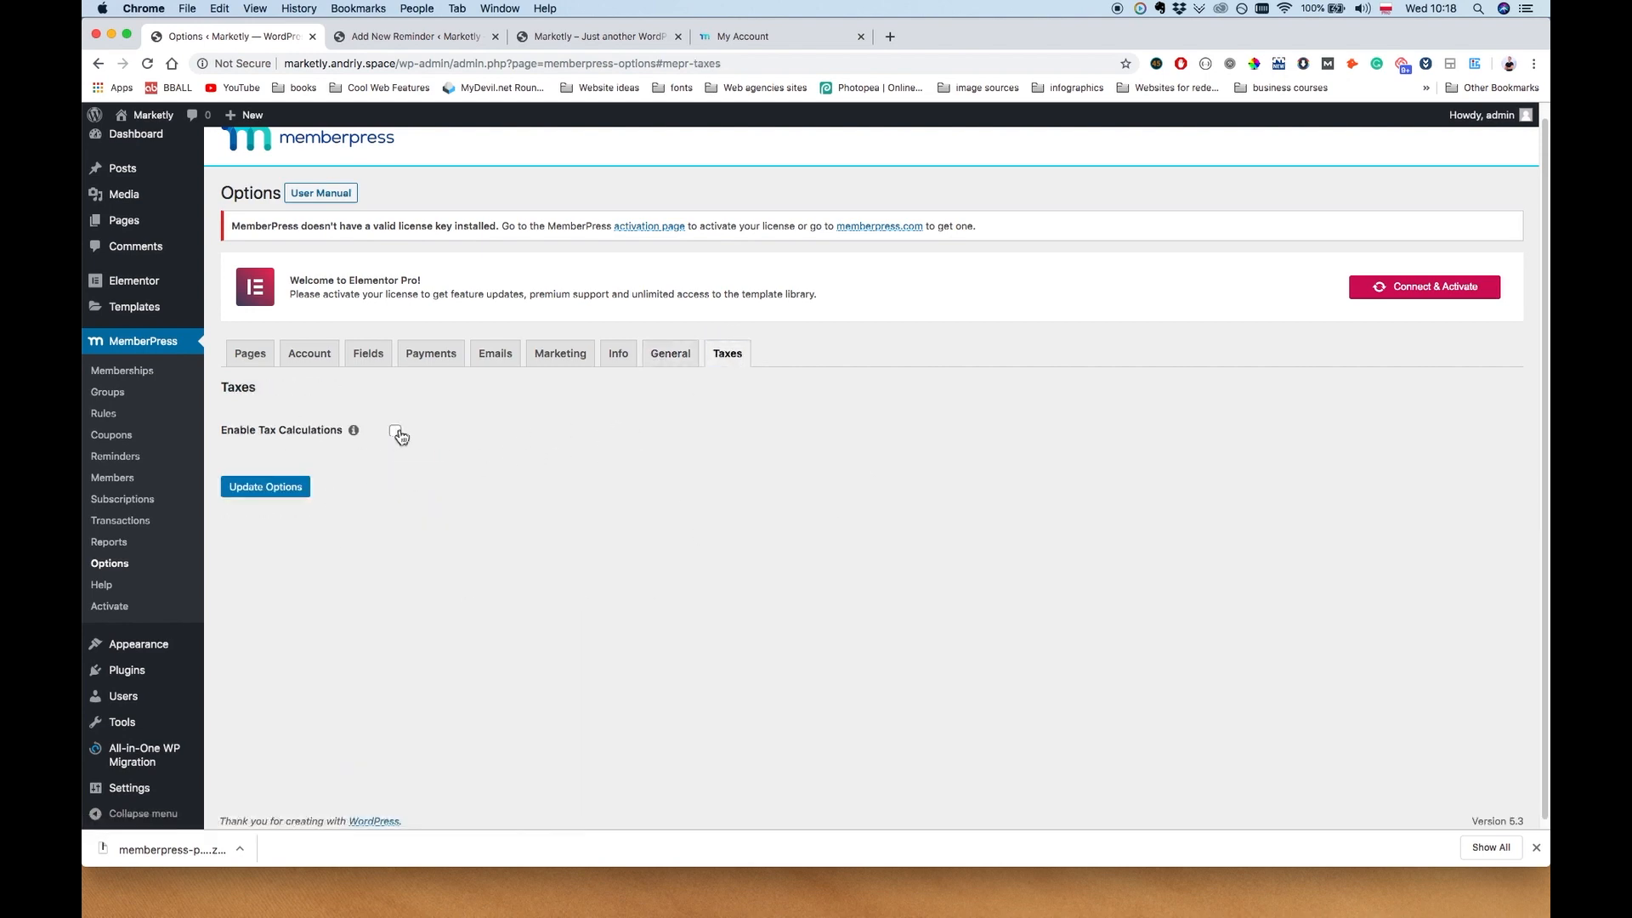
Enable tax calculations to examine the tax options and tax rates, and disable them again
{"action": "left_click", "coordinate": [396, 430]}
{"action": "scroll", "coordinate": [572, 463], "scroll_direction": "down", "scroll_amount": 4}
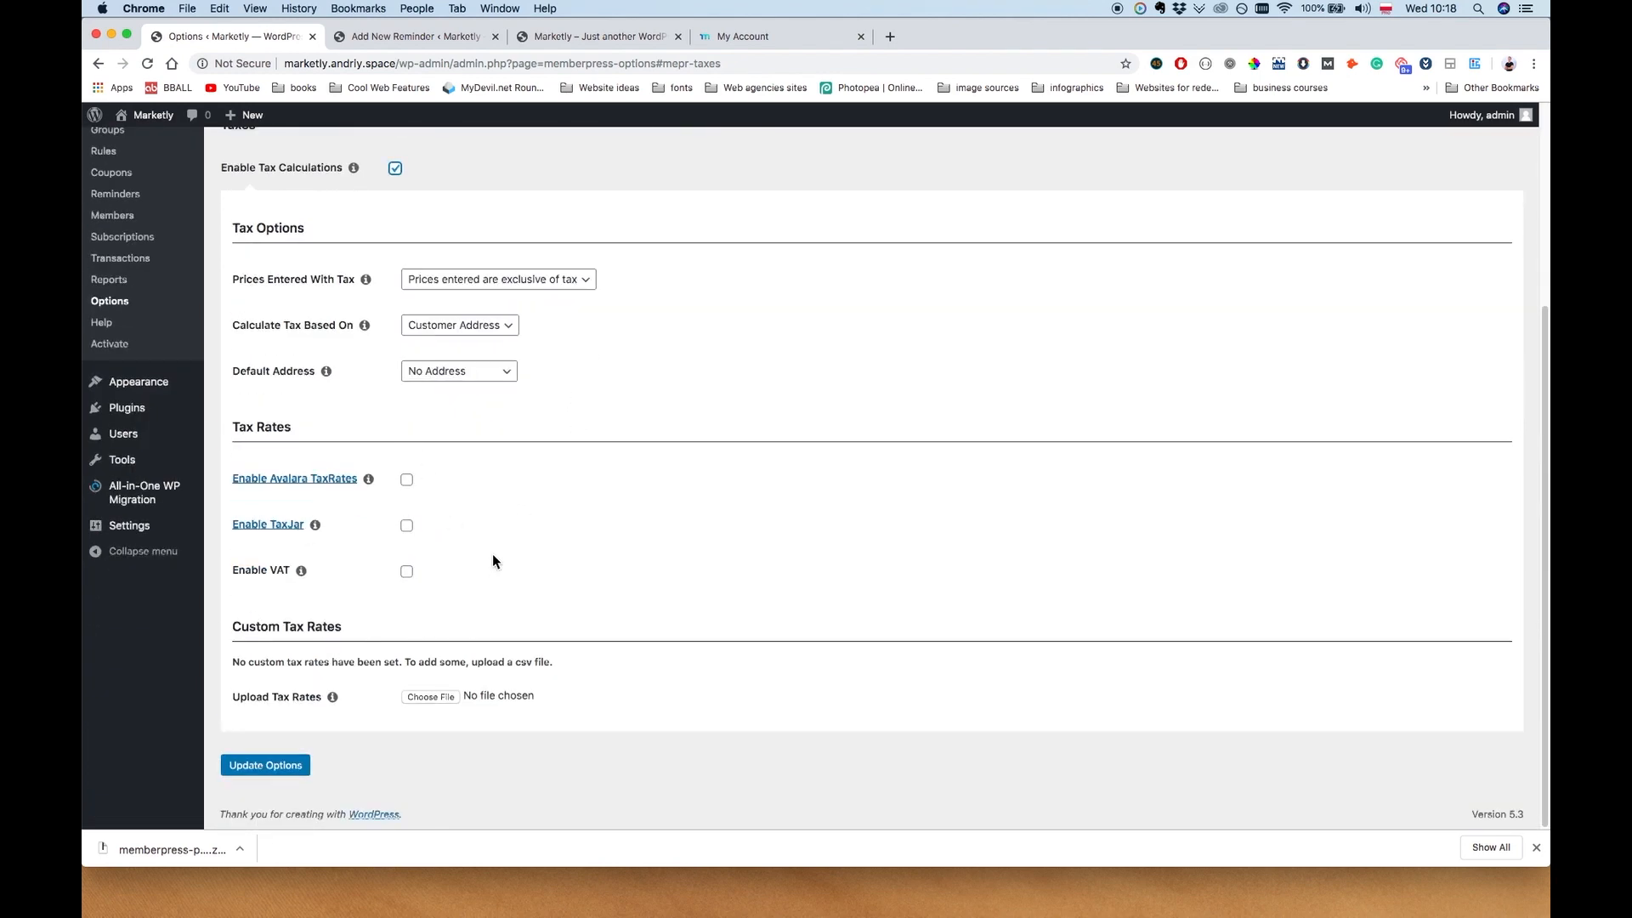
{"action": "scroll", "coordinate": [492, 557], "scroll_direction": "up", "scroll_amount": 5}
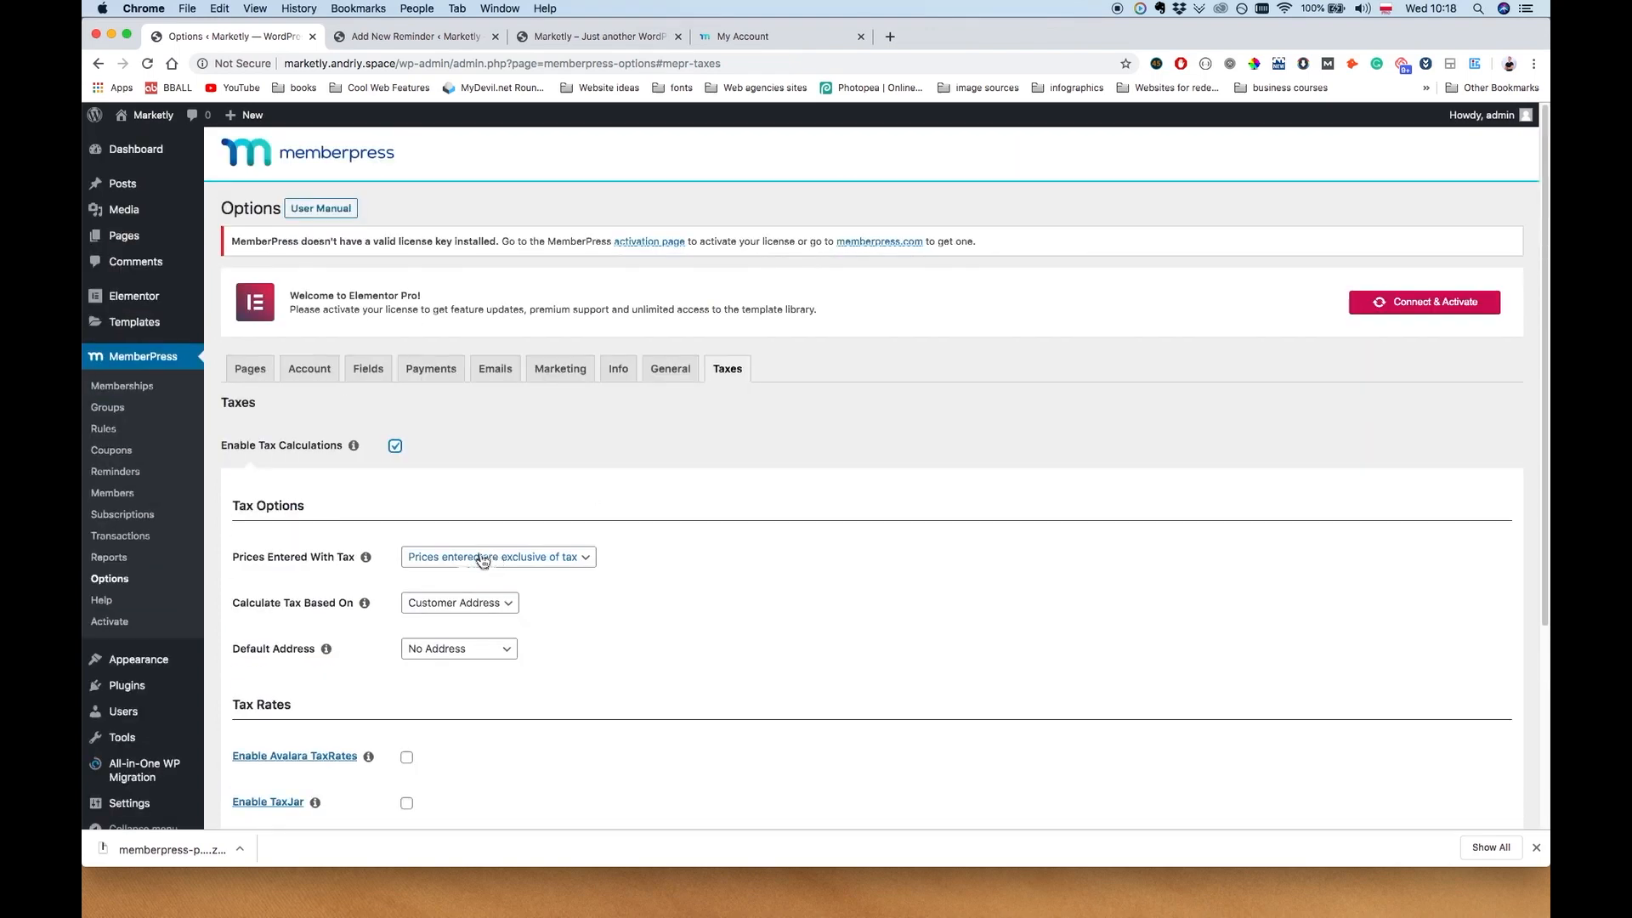
{"action": "left_click", "coordinate": [398, 449]}
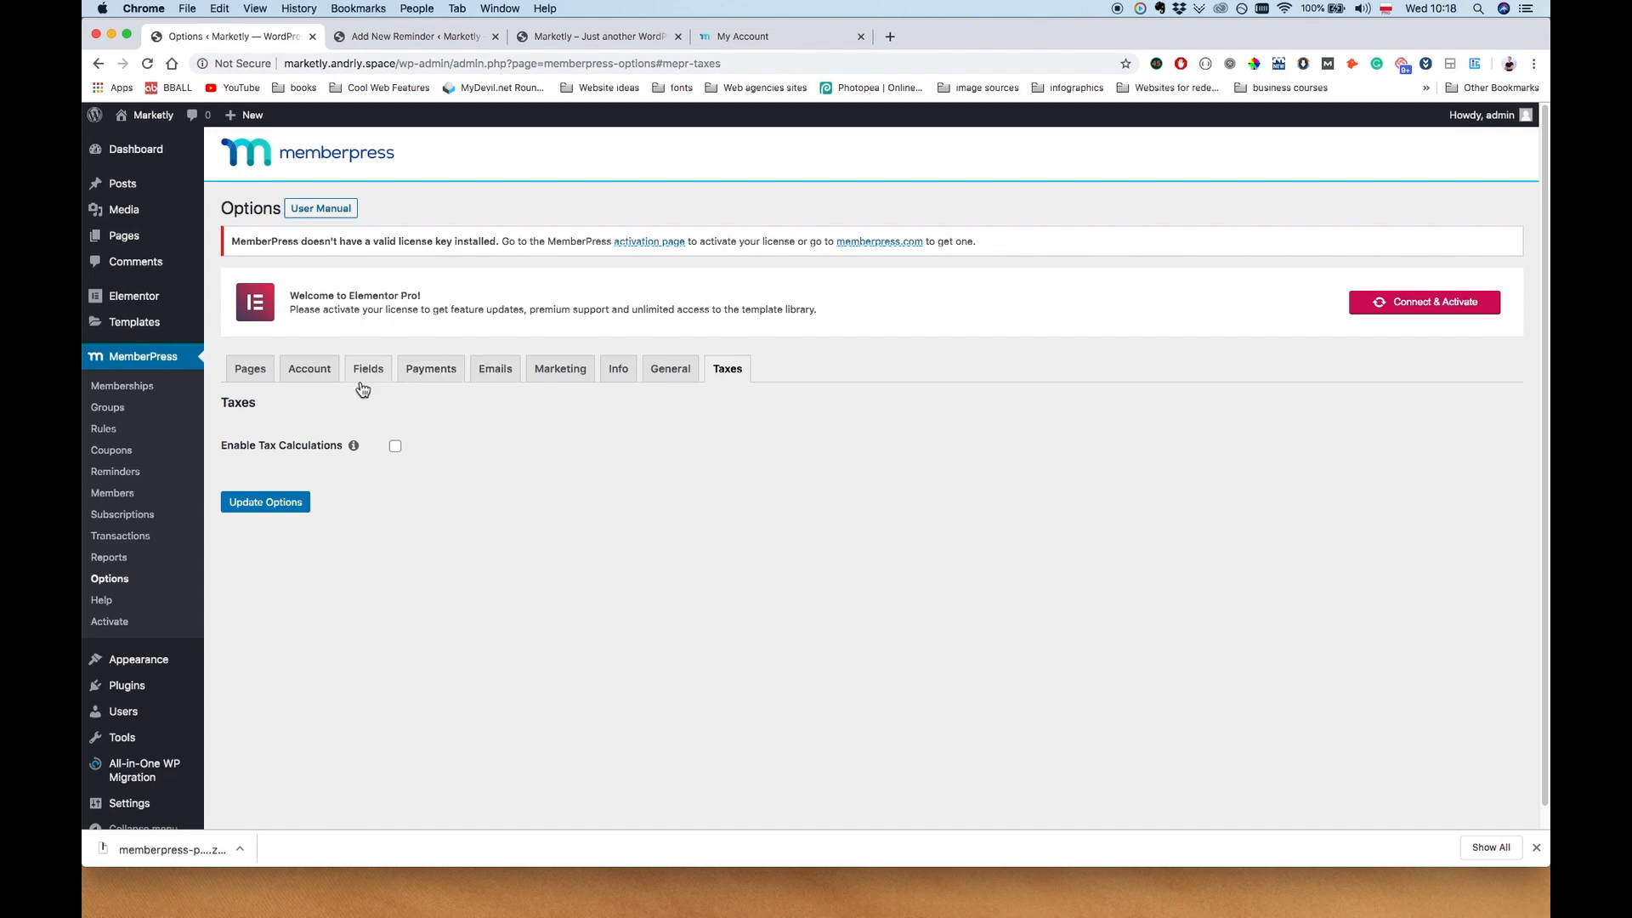
Save the page options with the Thank You, Account and Login pages set to auto-create
{"action": "left_click", "coordinate": [248, 365]}
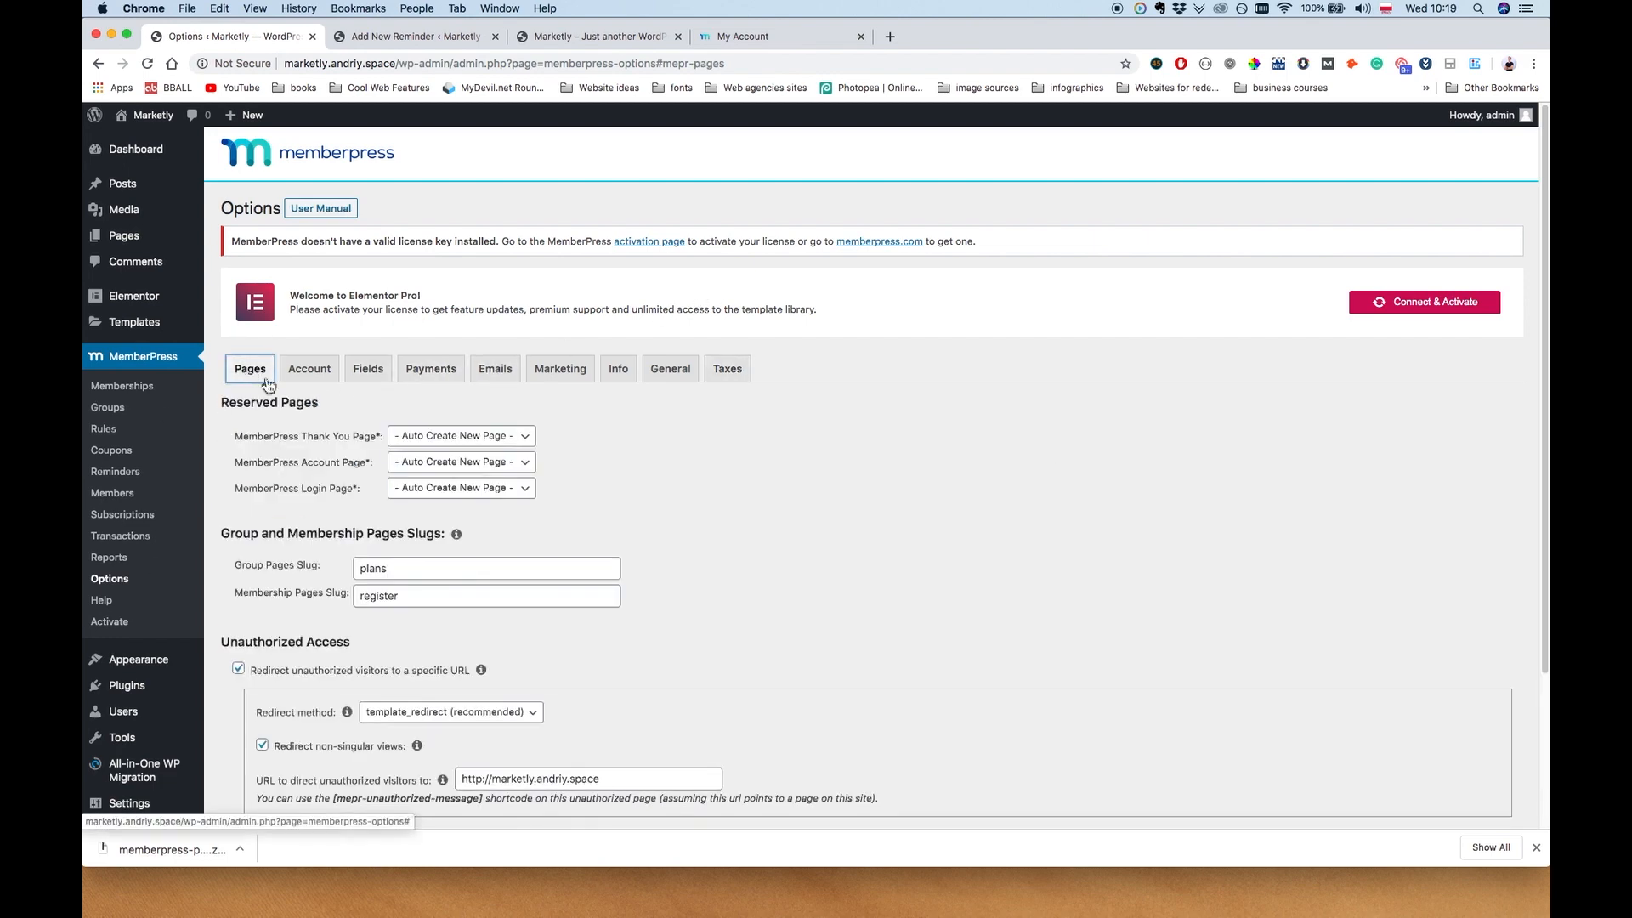
{"action": "scroll", "coordinate": [439, 425], "scroll_direction": "down", "scroll_amount": 5}
{"action": "left_click", "coordinate": [260, 767]}
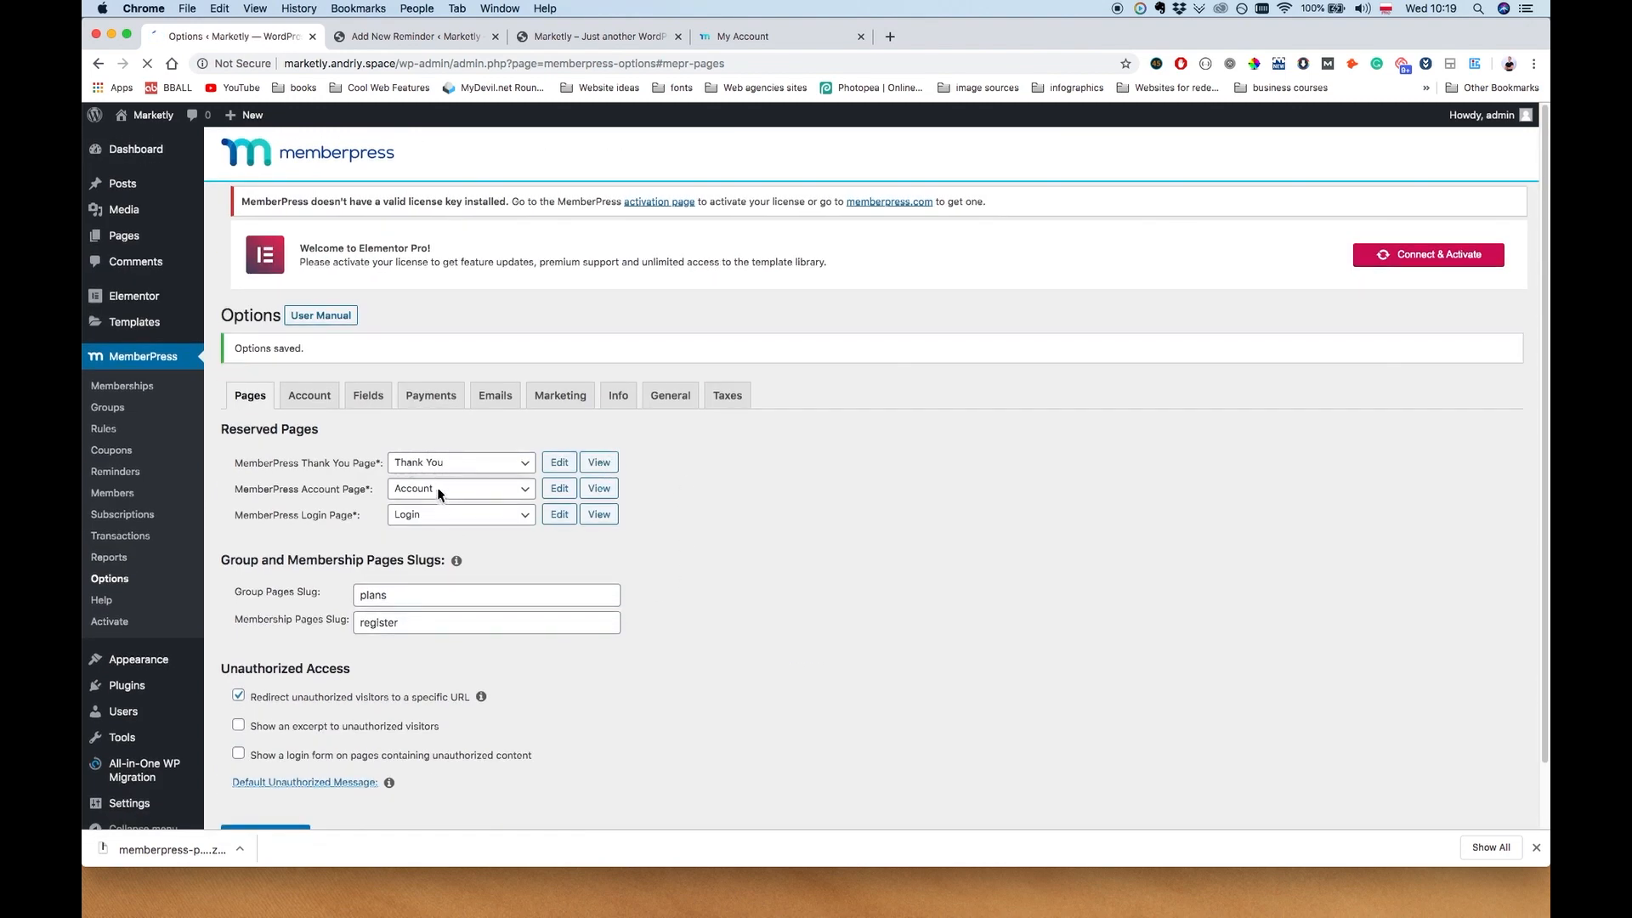
Open the site's page list in a new tab and add a page titled "Terms Of Service" containing the text "Terms of Service"
{"action": "left_click", "coordinate": [132, 237], "text": "super"}
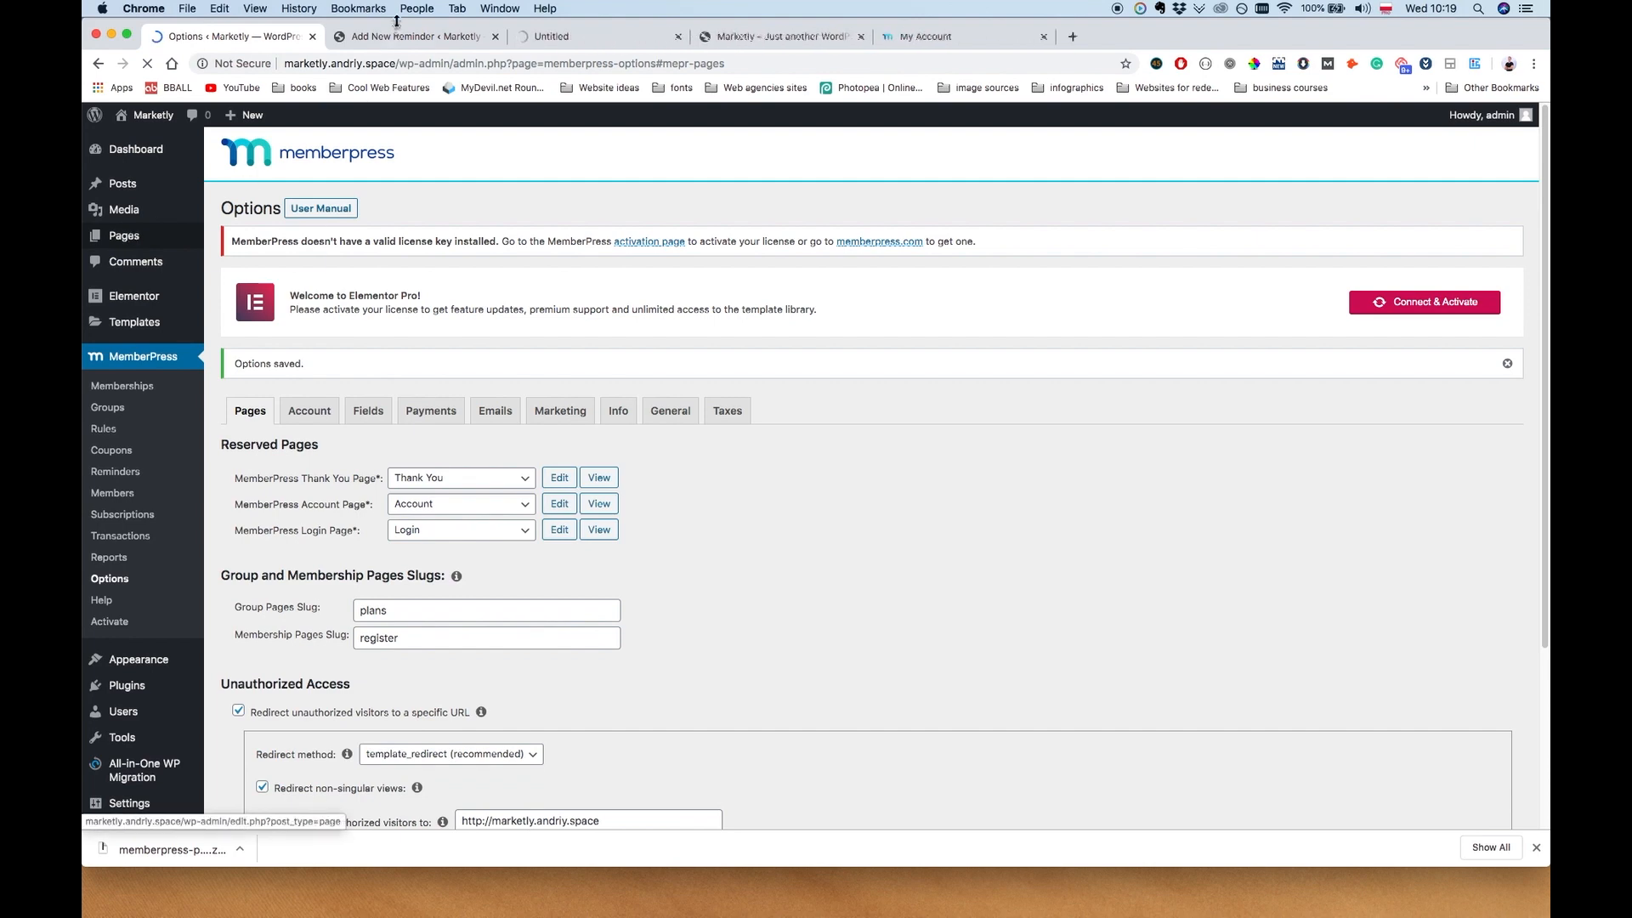
{"action": "left_click", "coordinate": [584, 34]}
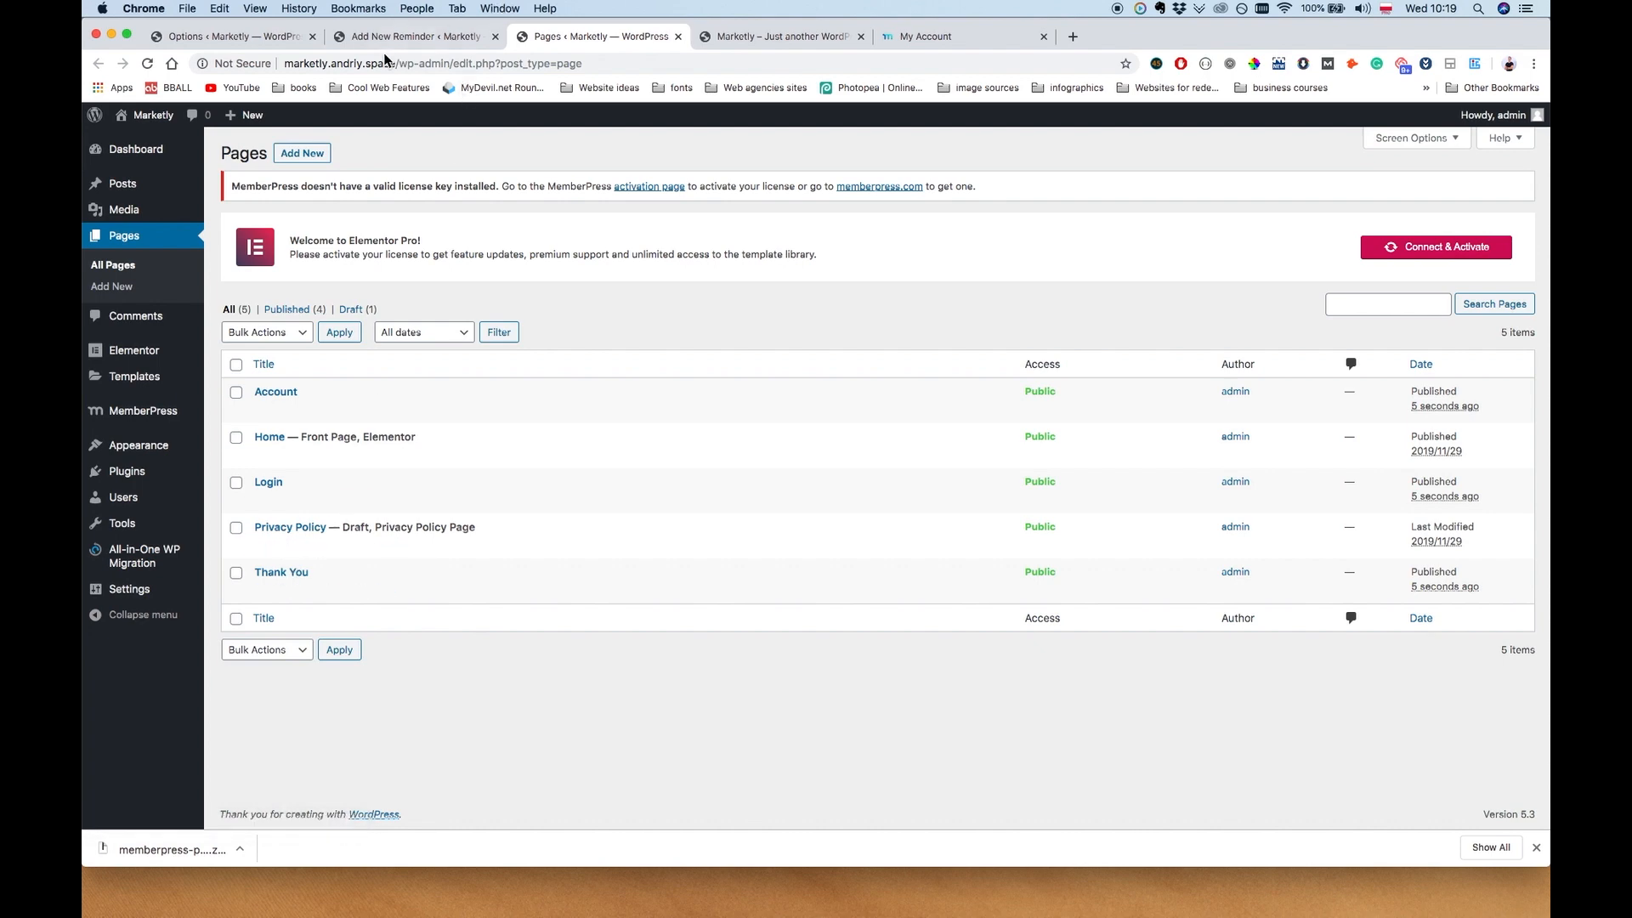
{"action": "left_click", "coordinate": [305, 157]}
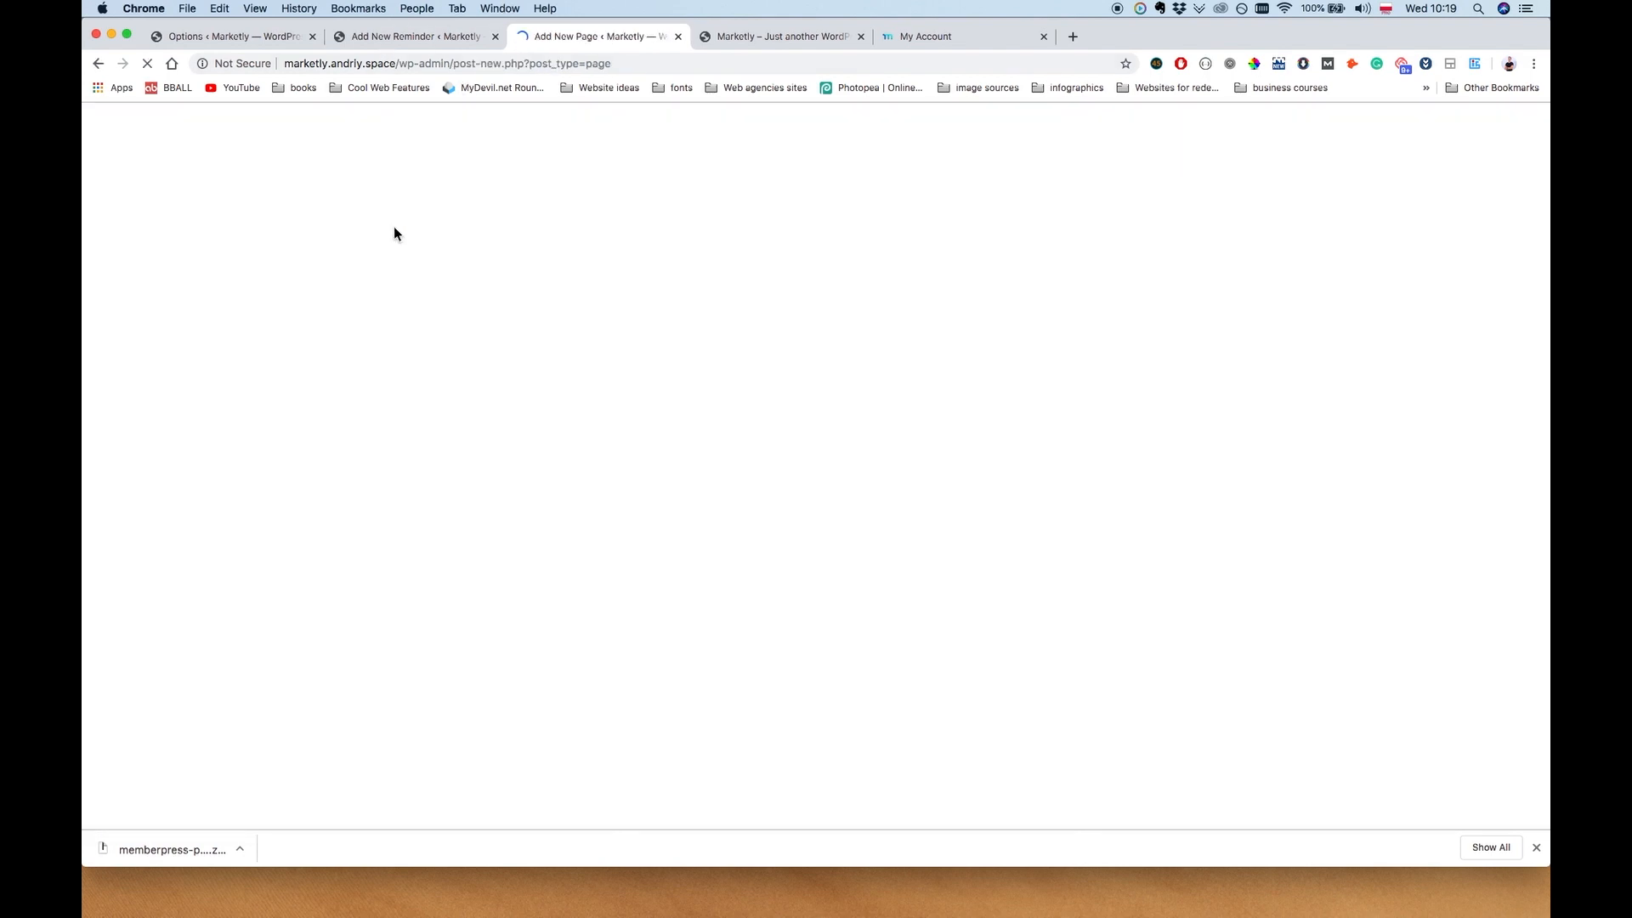
{"action": "type", "text": "T"}
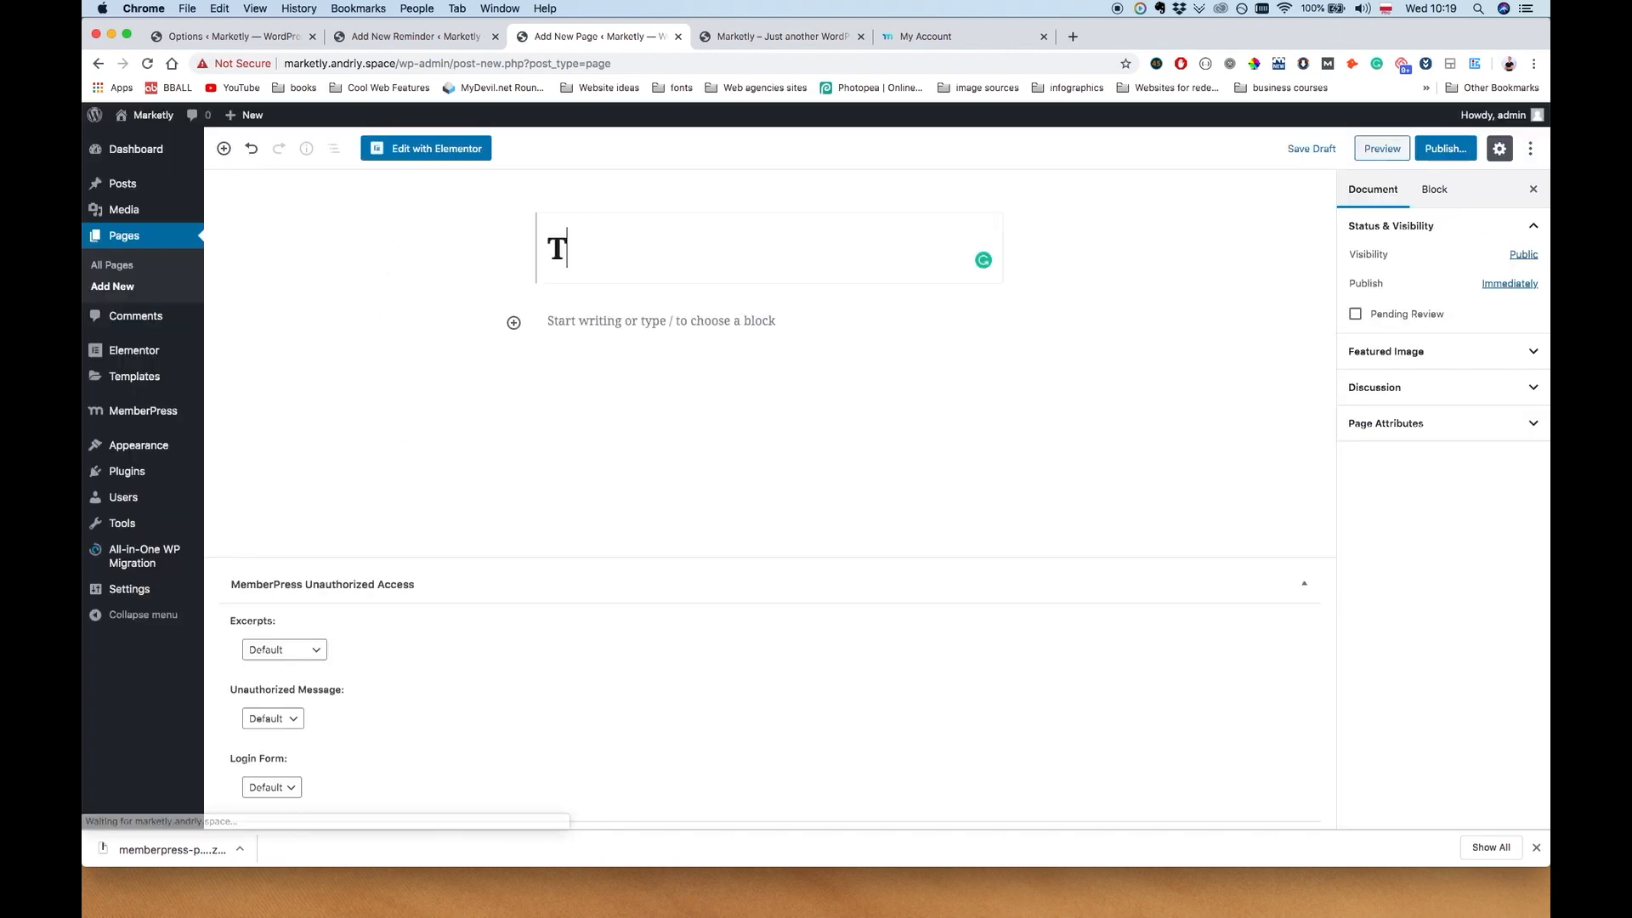
{"action": "type", "text": "erms Of Service"}
{"action": "key", "text": "Return"}
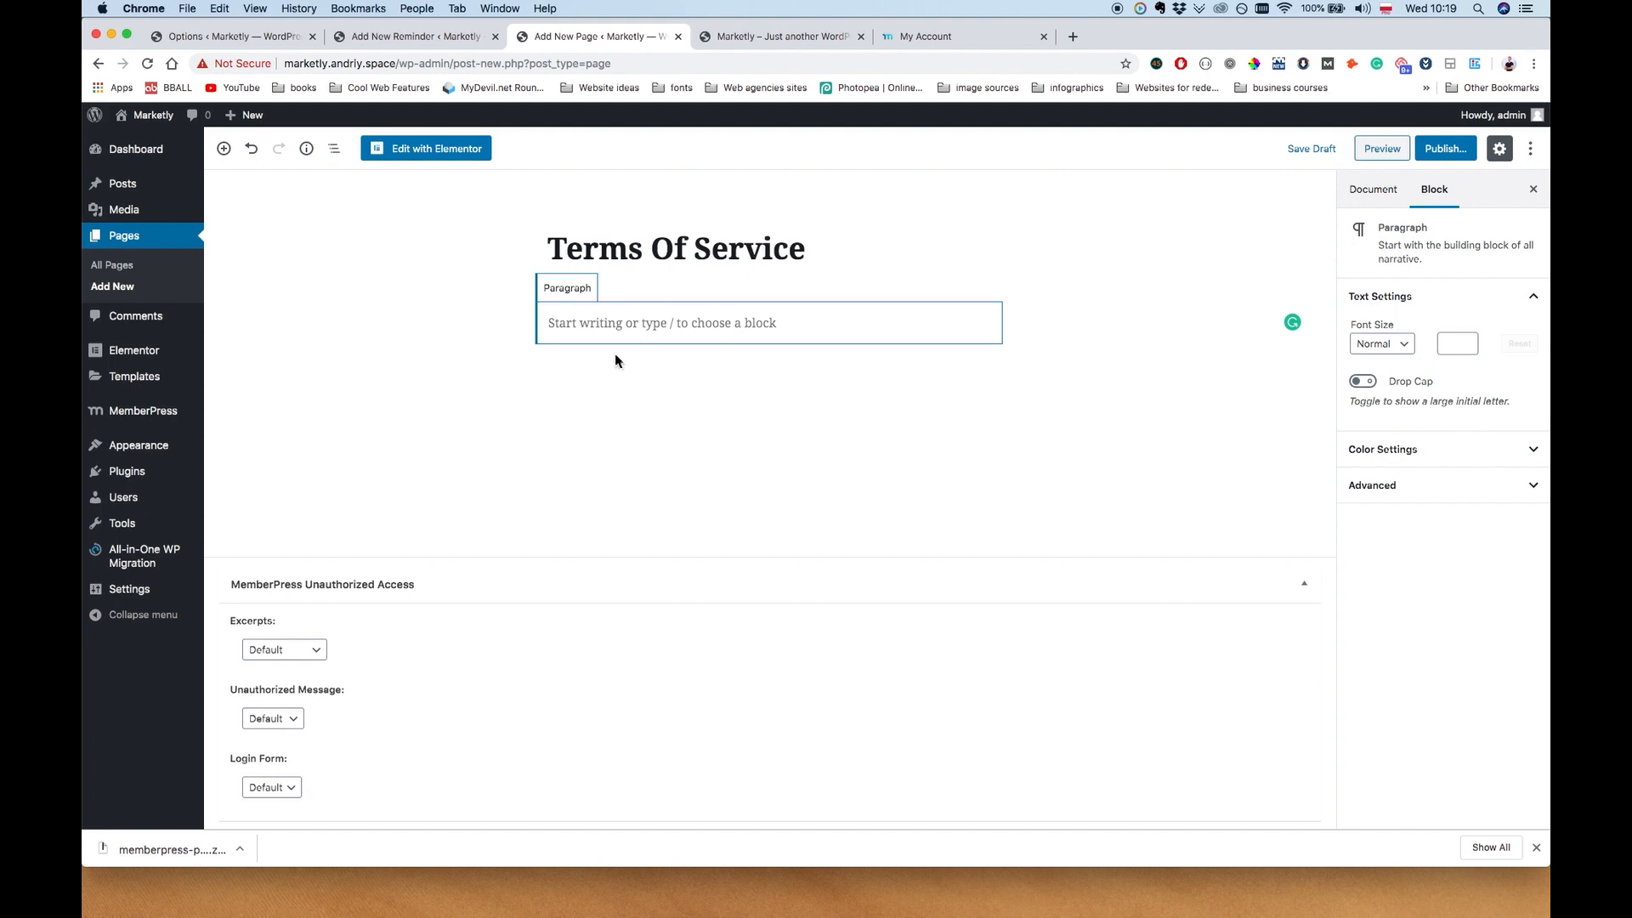
{"action": "type", "text": "Terms of Service"}
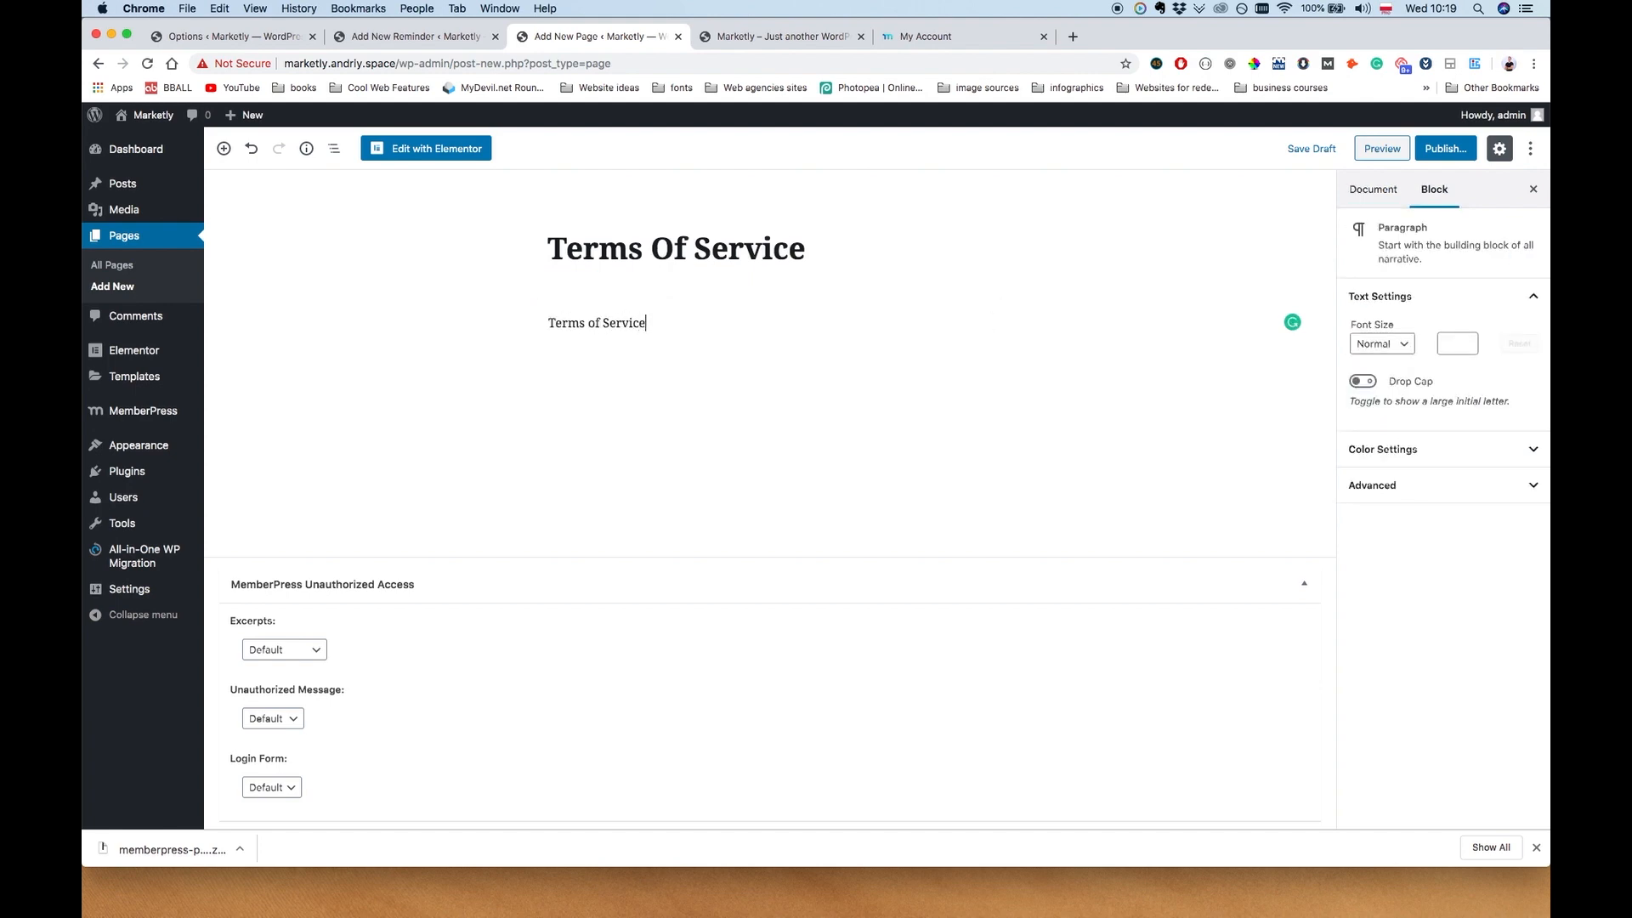
Publish the Terms Of Service page and copy its link
{"action": "left_click", "coordinate": [1428, 153]}
{"action": "left_click", "coordinate": [1449, 150]}
{"action": "left_click", "coordinate": [1485, 274]}
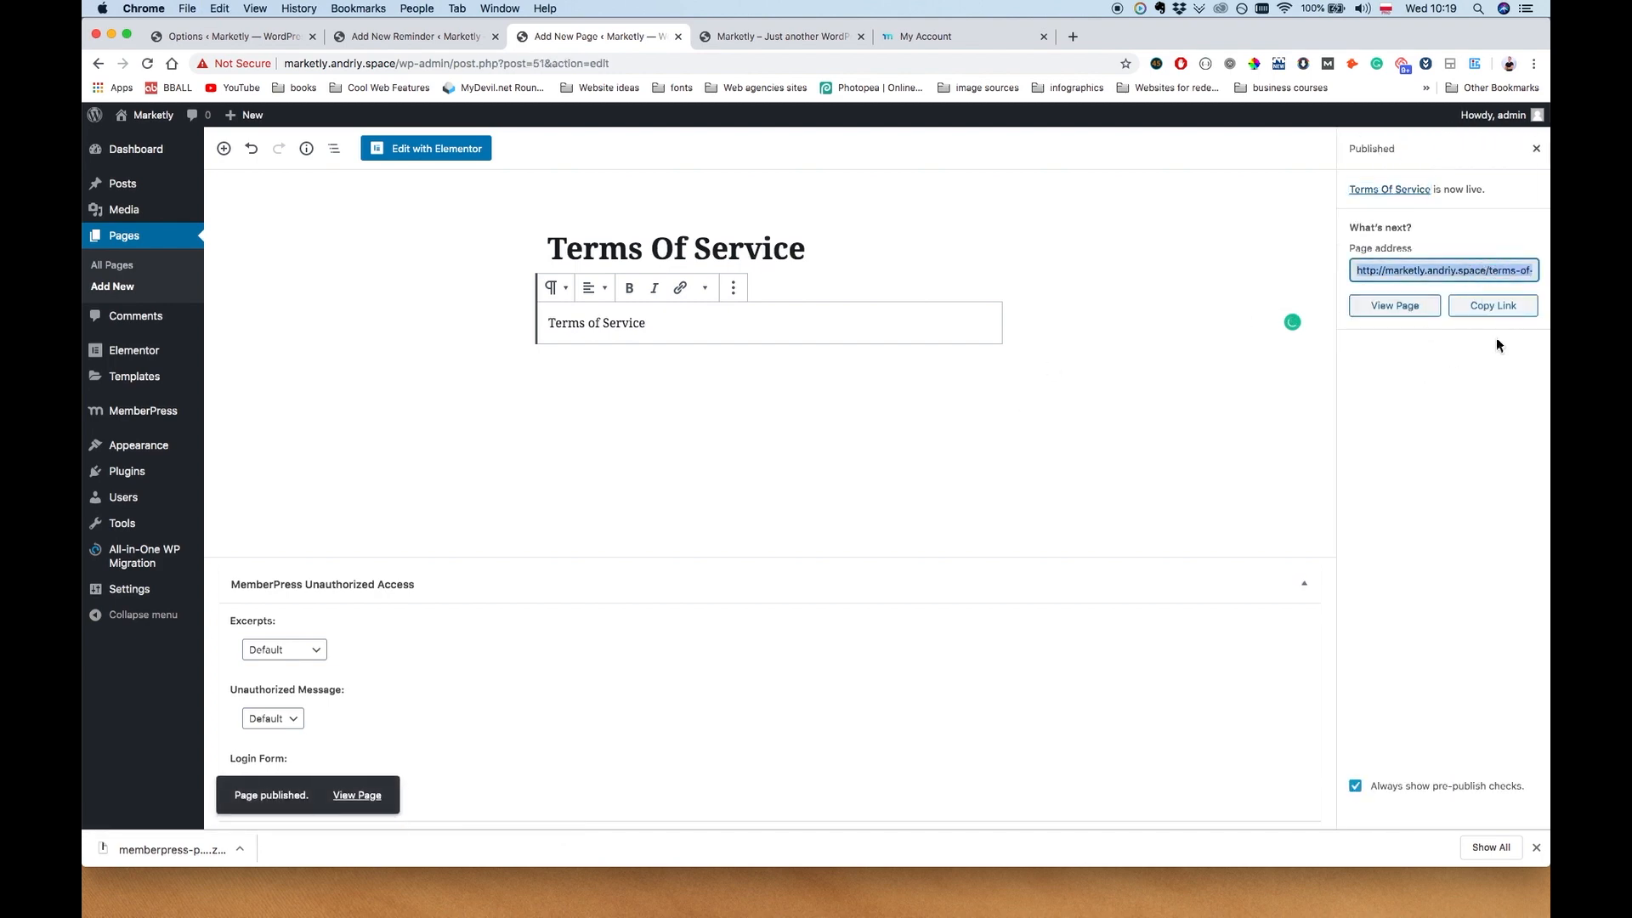
{"action": "left_click", "coordinate": [1501, 313]}
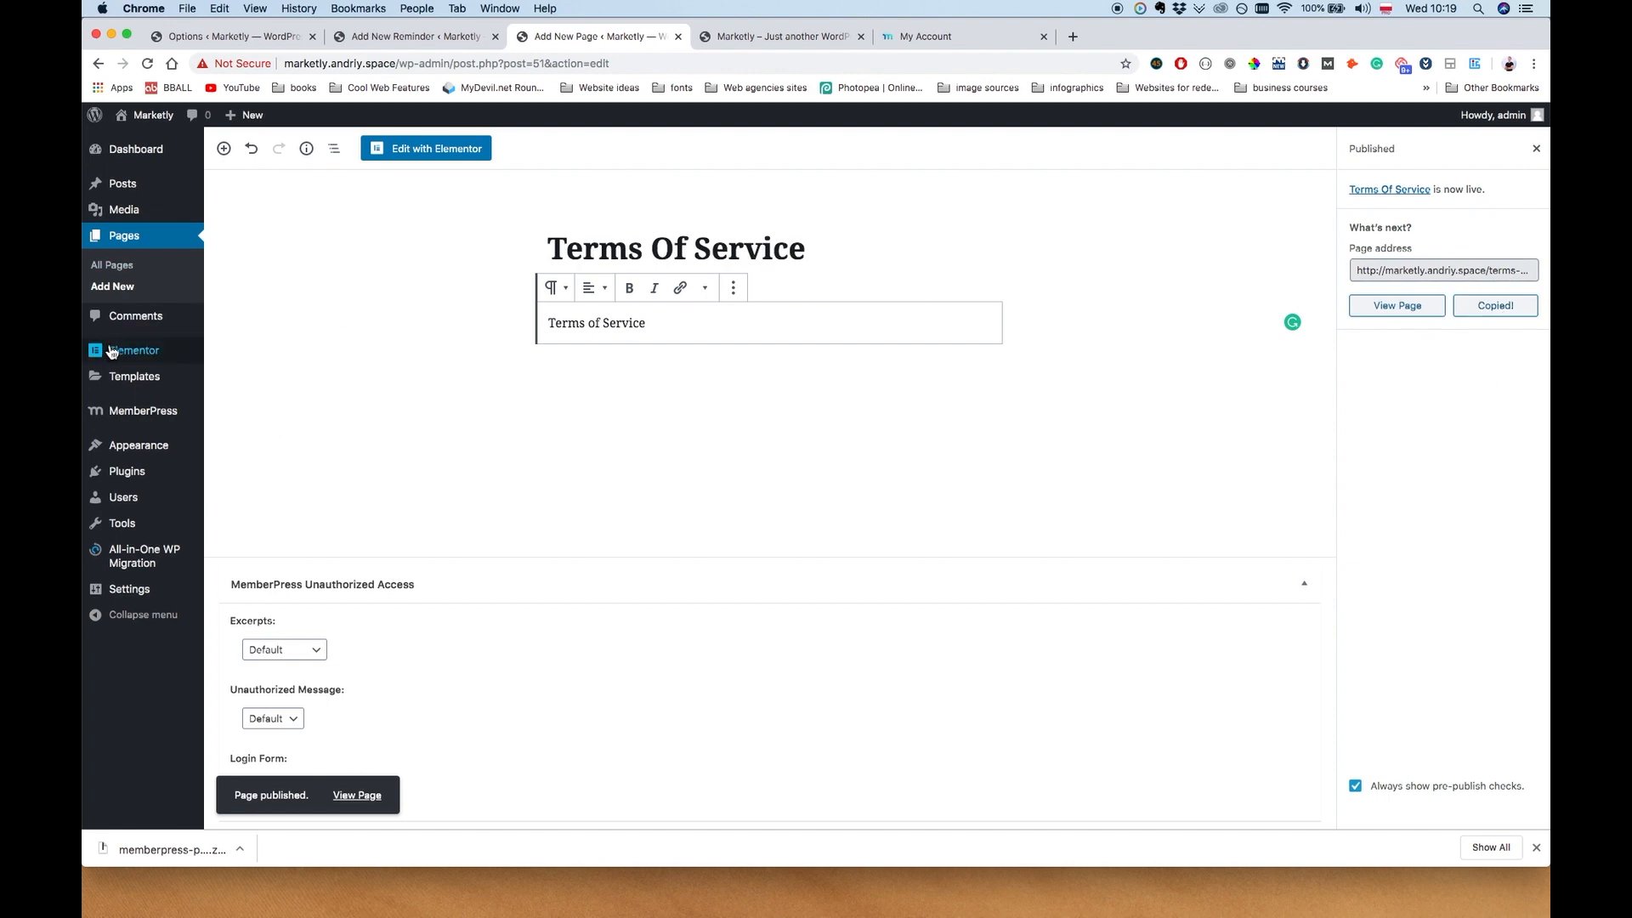
Go to the MemberPress account options and review the permissions, registration, login and welcome message settings
{"action": "mouse_move", "coordinate": [149, 411]}
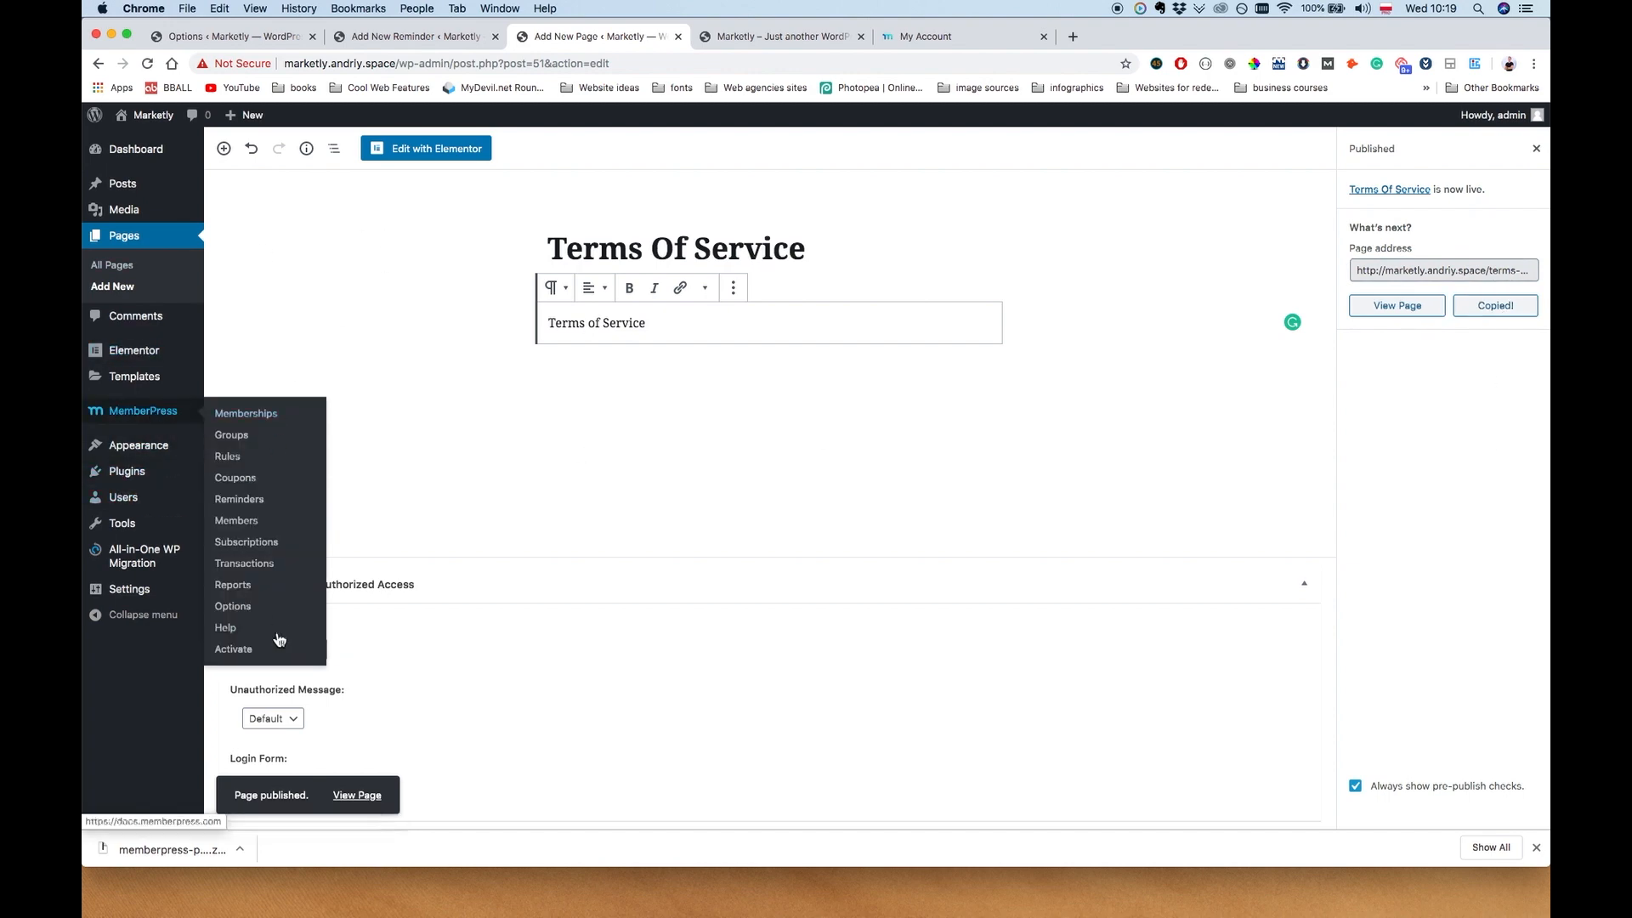
{"action": "left_click", "coordinate": [247, 606]}
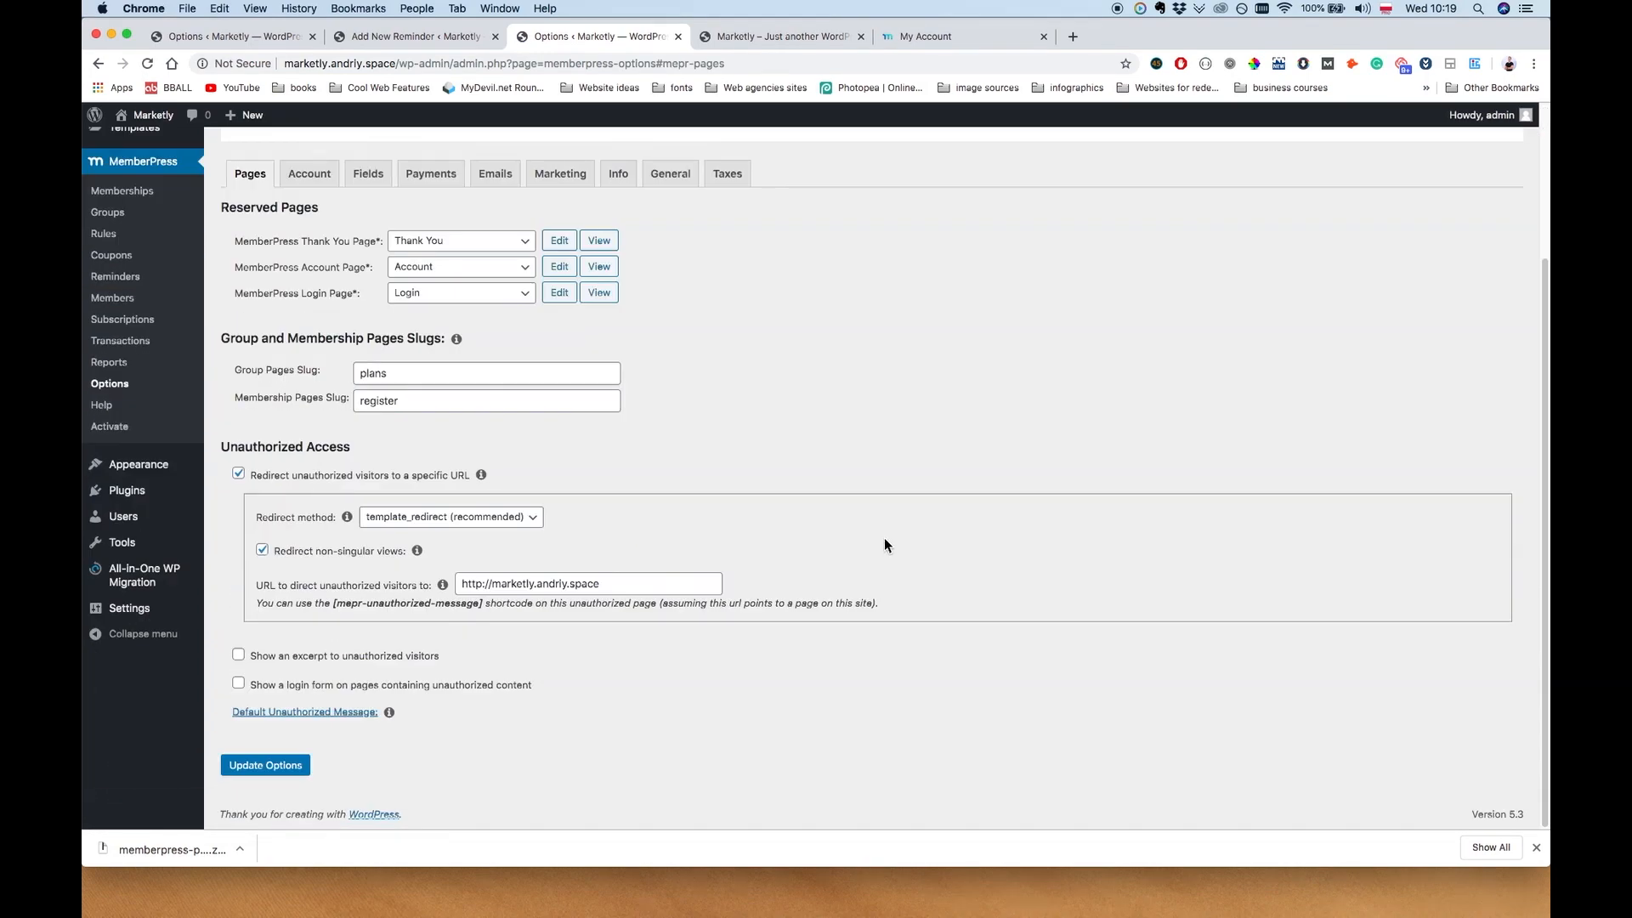
{"action": "scroll", "coordinate": [828, 445], "scroll_direction": "up", "scroll_amount": 3}
{"action": "left_click", "coordinate": [314, 331]}
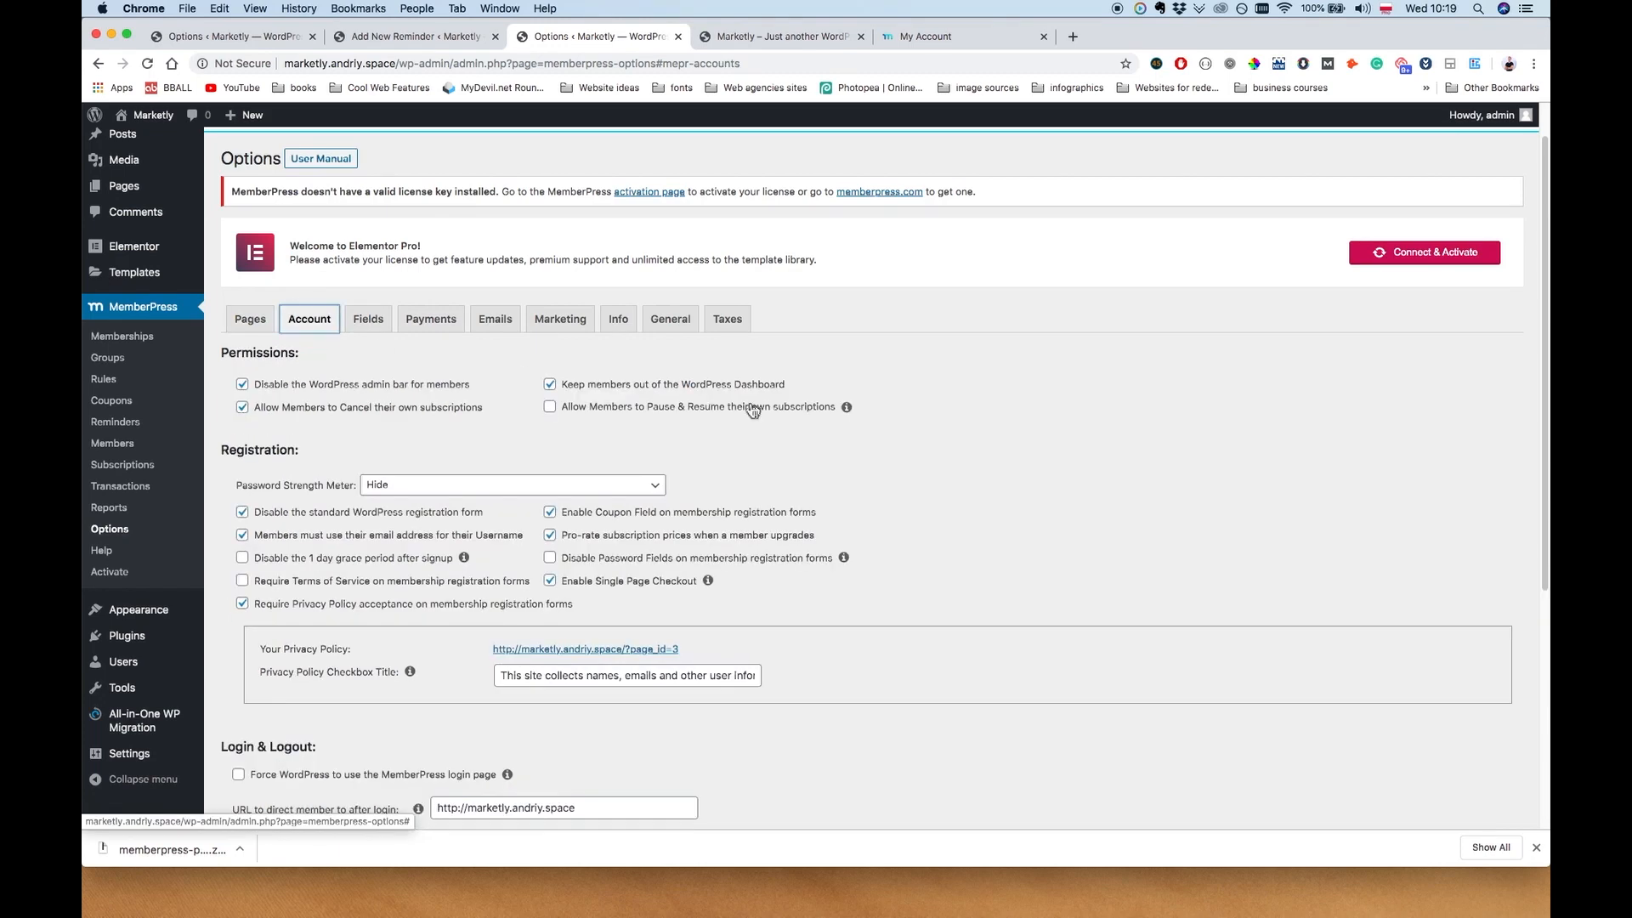
{"action": "scroll", "coordinate": [986, 510], "scroll_direction": "down", "scroll_amount": 1}
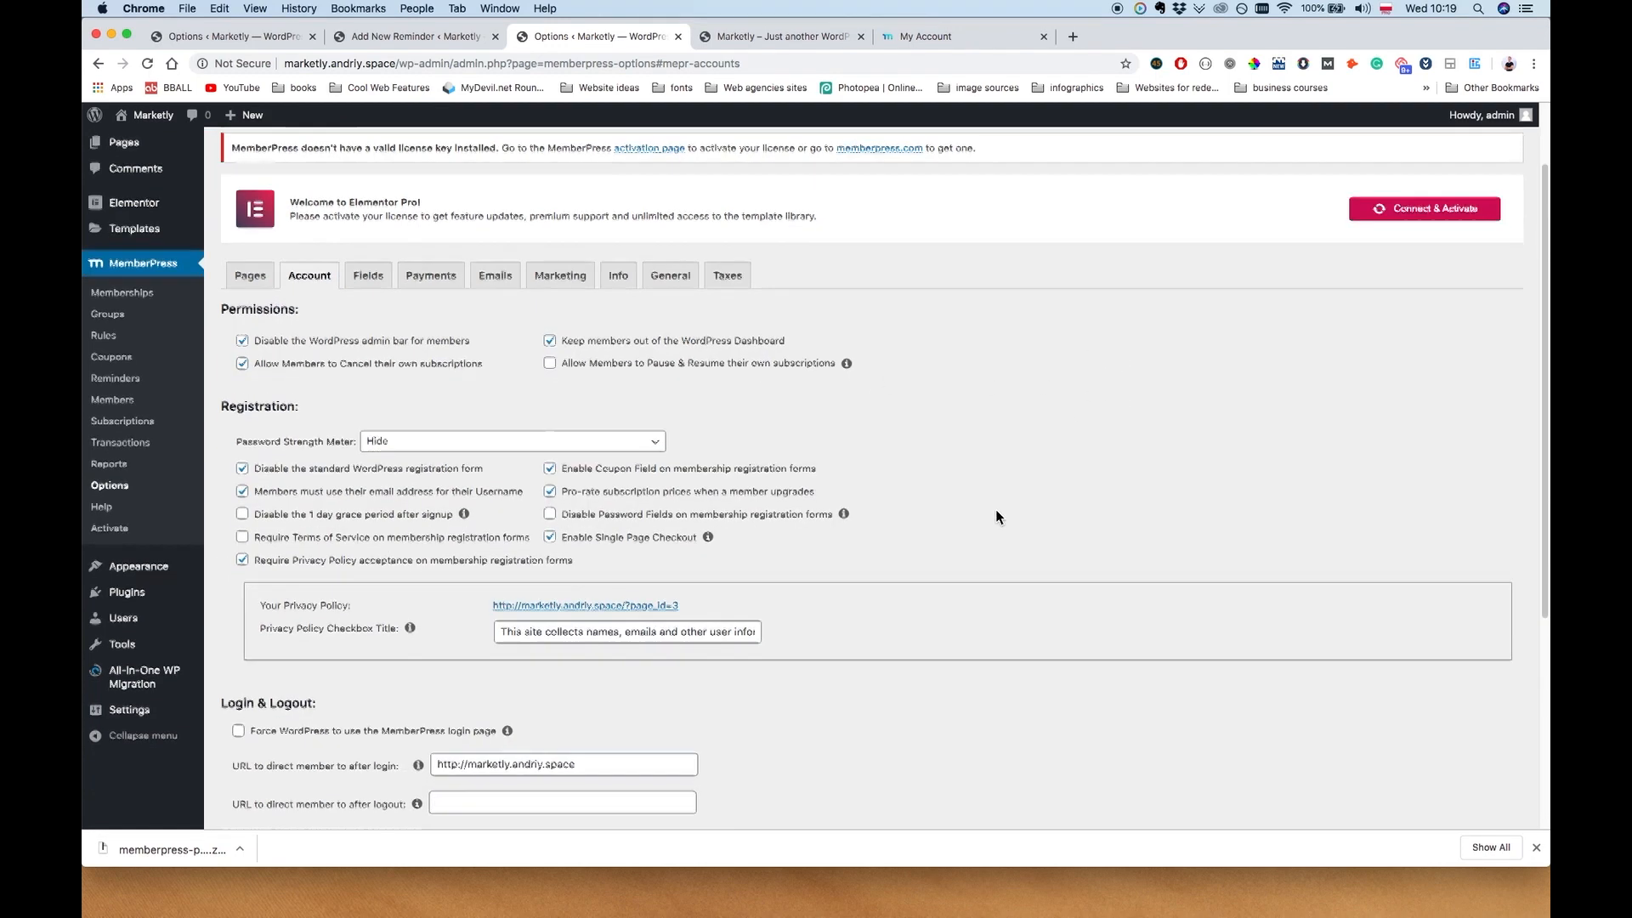
{"action": "scroll", "coordinate": [997, 515], "scroll_direction": "down", "scroll_amount": 2}
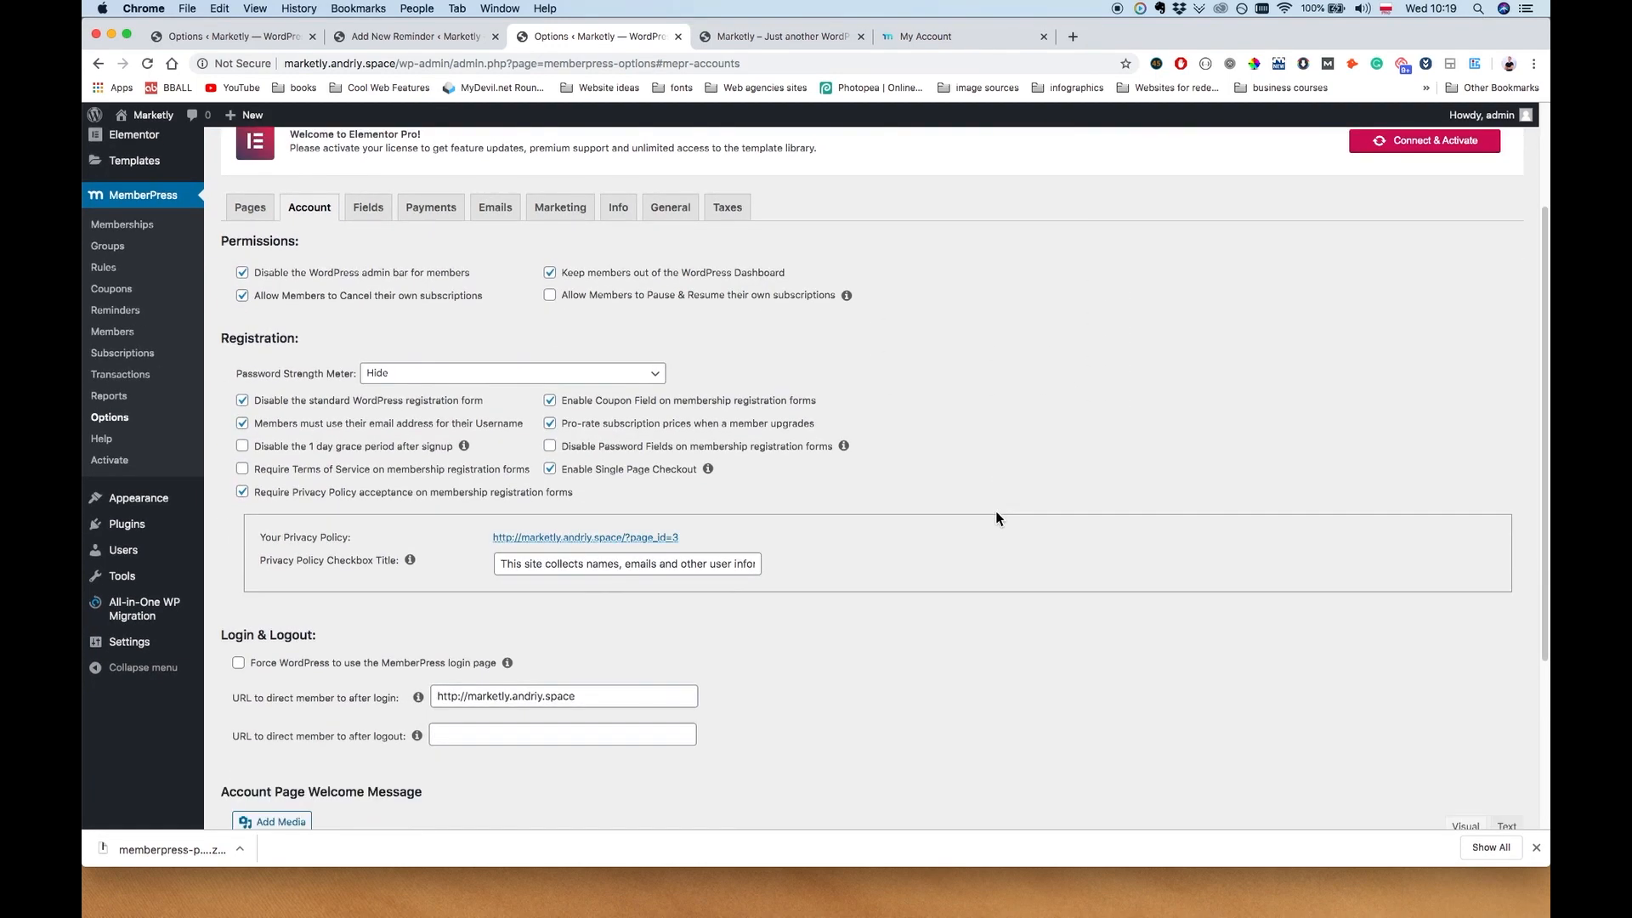
{"action": "scroll", "coordinate": [1071, 621], "scroll_direction": "down", "scroll_amount": 6}
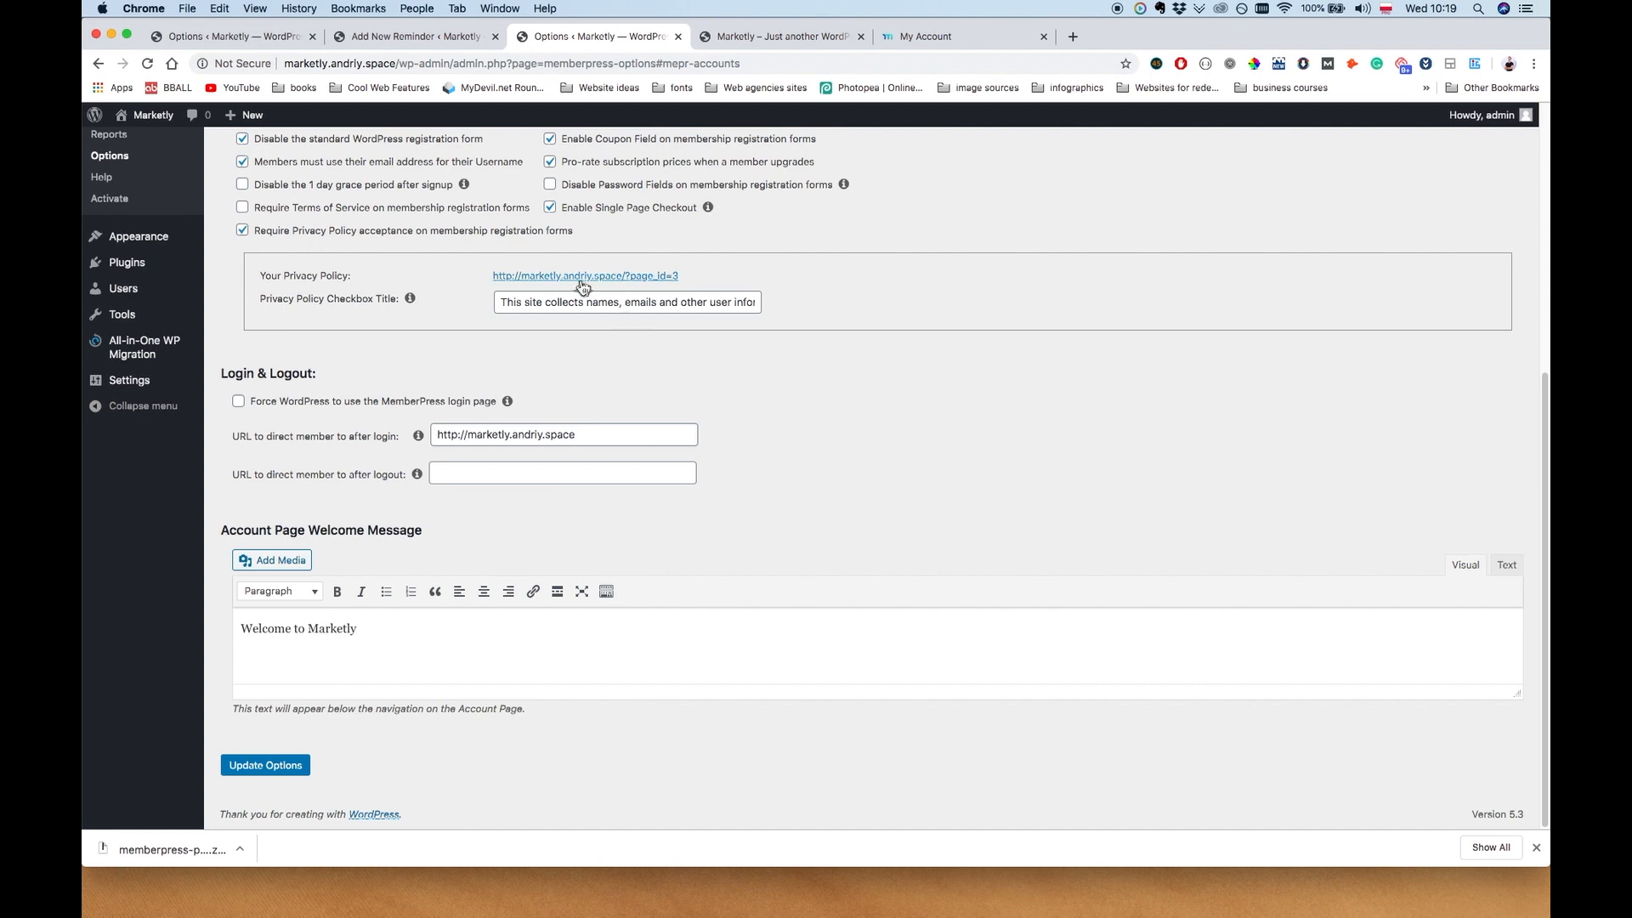
Try replacing the Privacy Policy checkbox title with "I agree", and restore the default text
{"action": "left_click_drag", "start_coordinate": [546, 303], "coordinate": [803, 298]}
{"action": "left_click", "coordinate": [742, 301]}
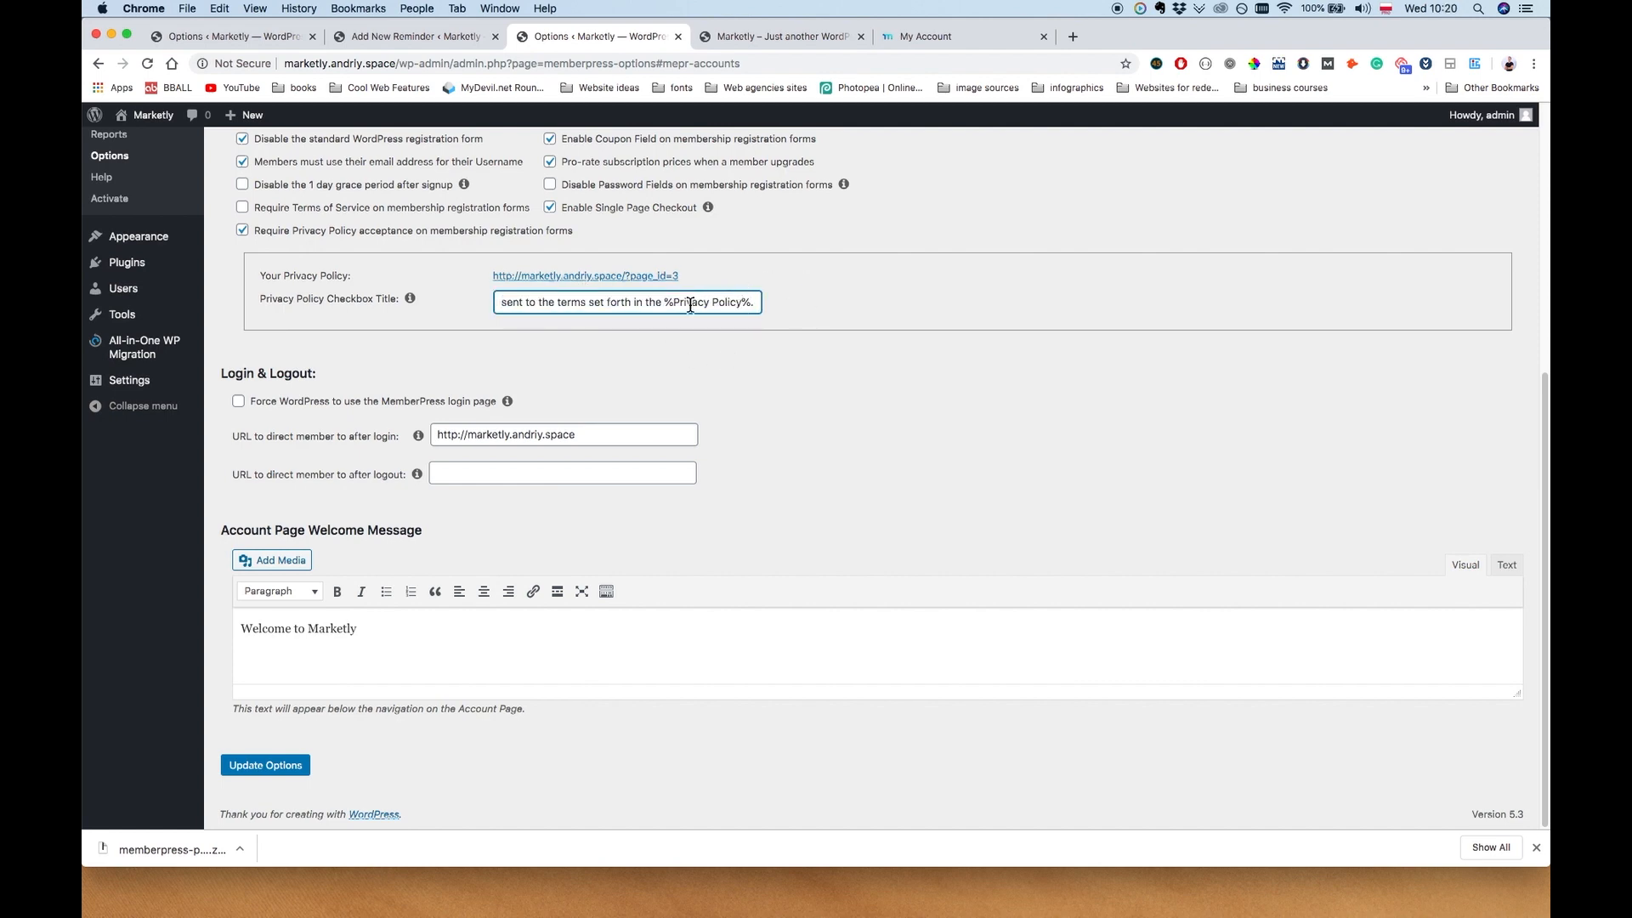
{"action": "key", "text": "super+a"}
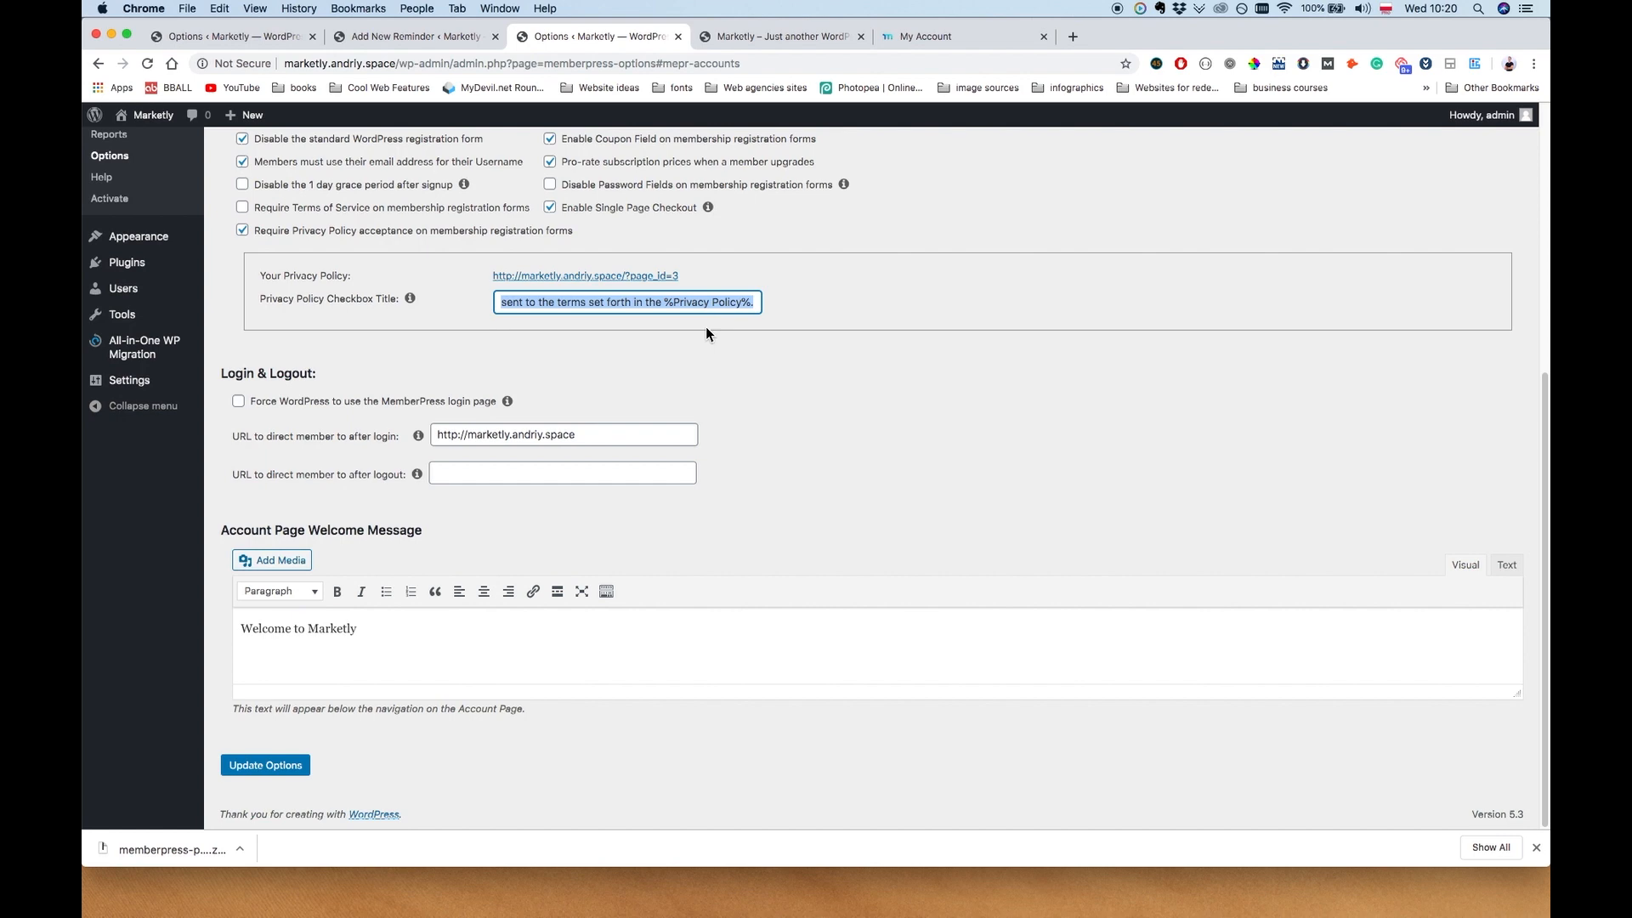
{"action": "key", "text": "BackSpace"}
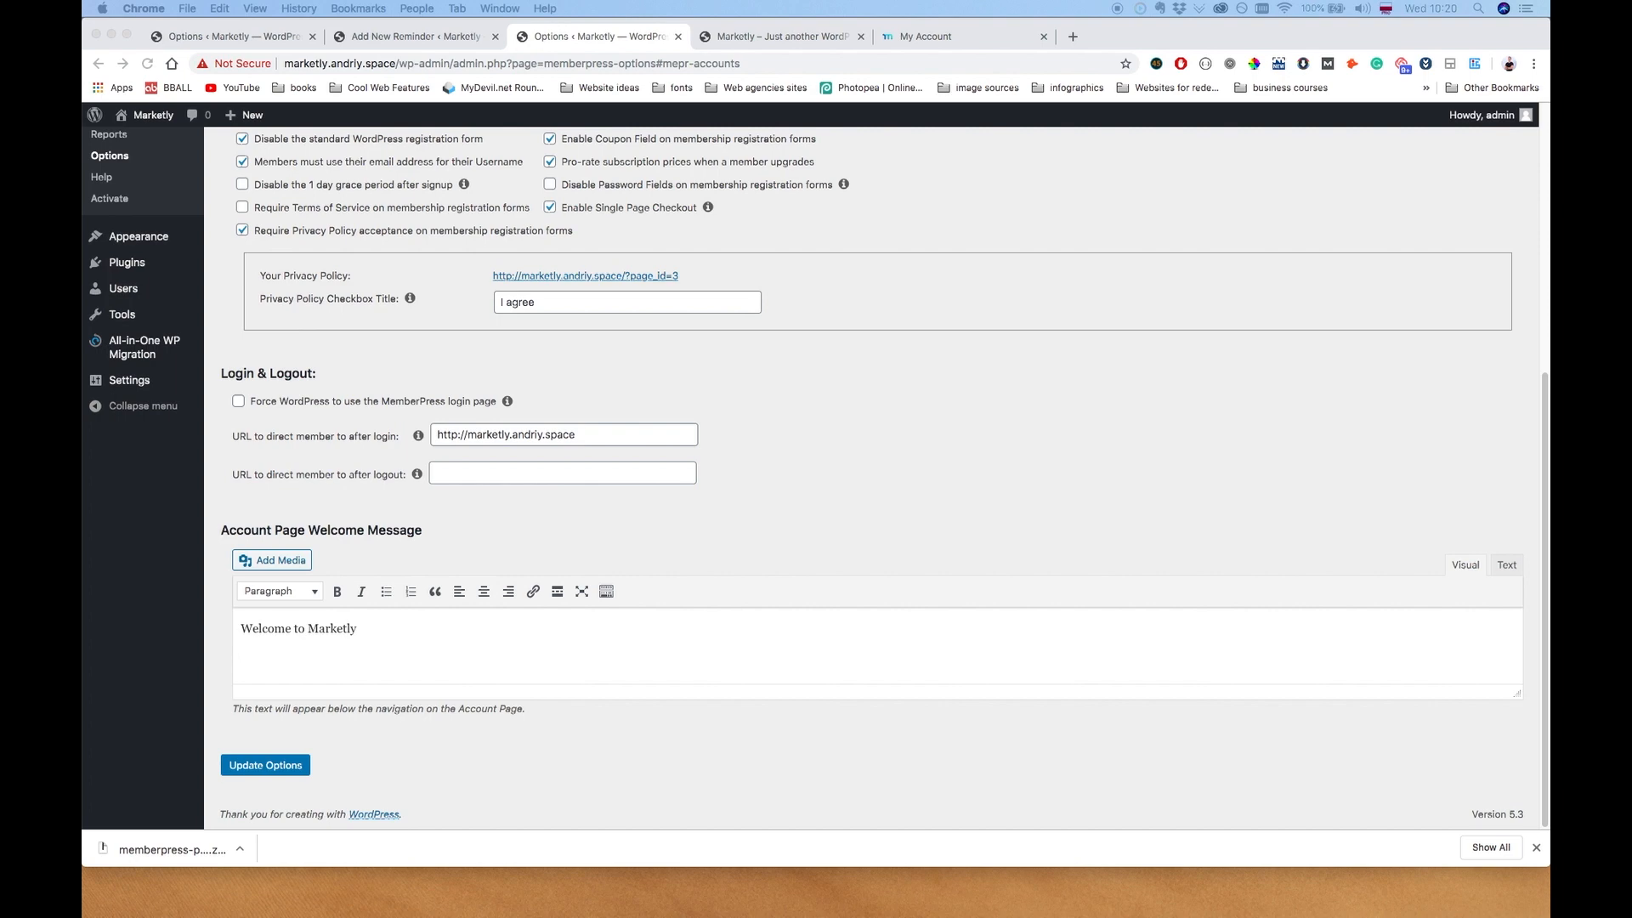
{"action": "scroll", "coordinate": [434, 240], "scroll_direction": "up", "scroll_amount": 5}
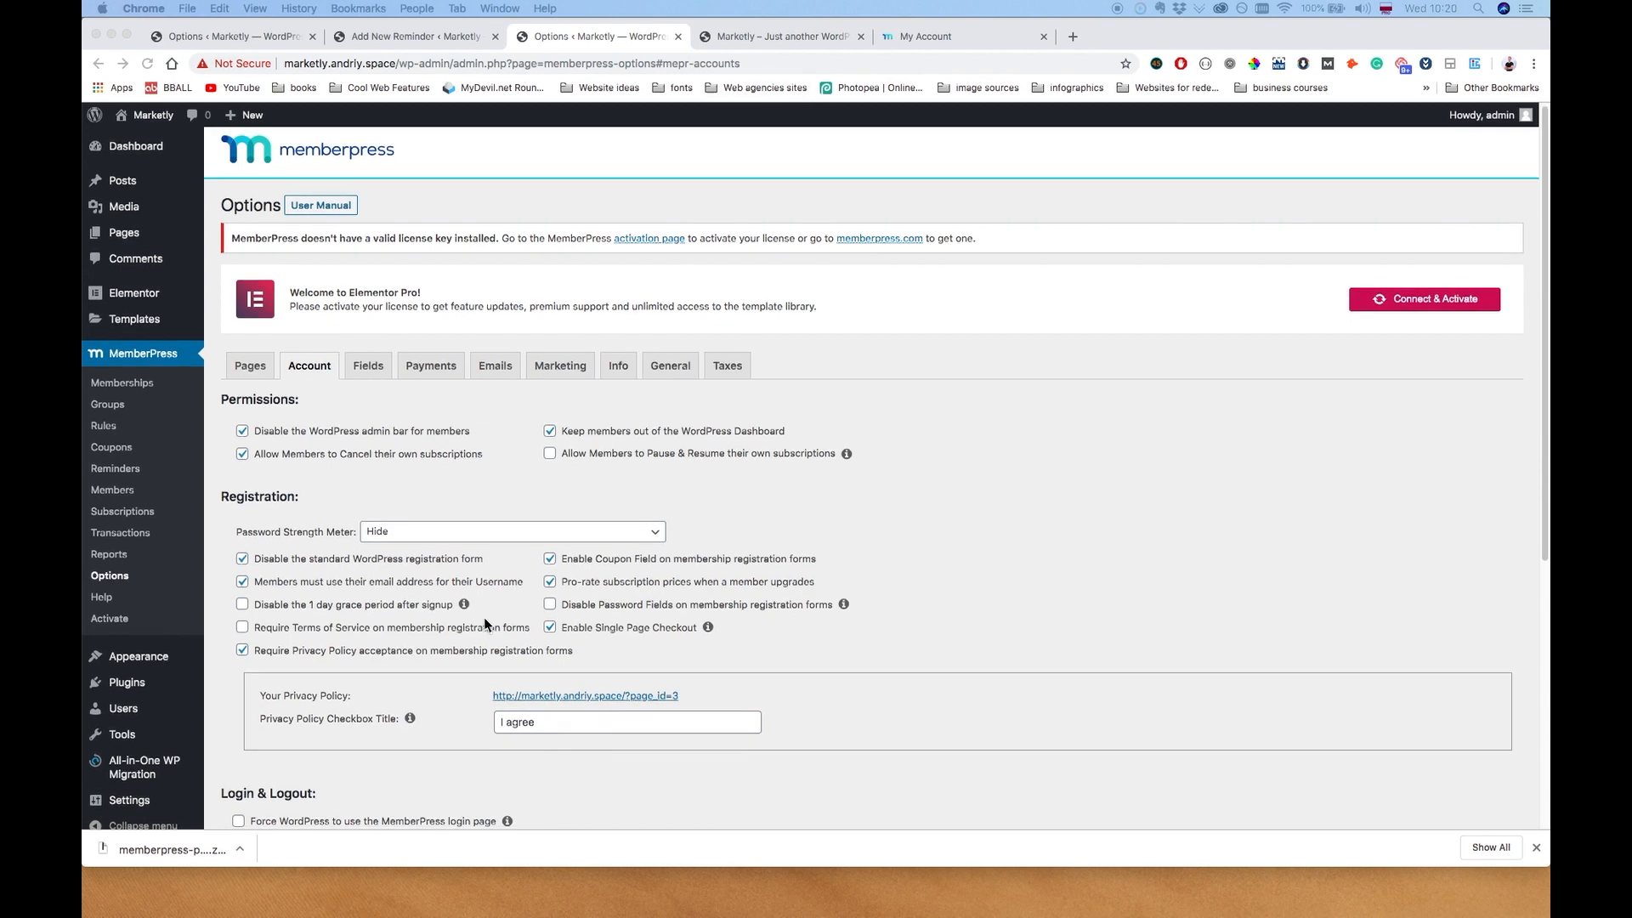
{"action": "scroll", "coordinate": [483, 617], "scroll_direction": "down", "scroll_amount": 1}
{"action": "left_click", "coordinate": [598, 689]}
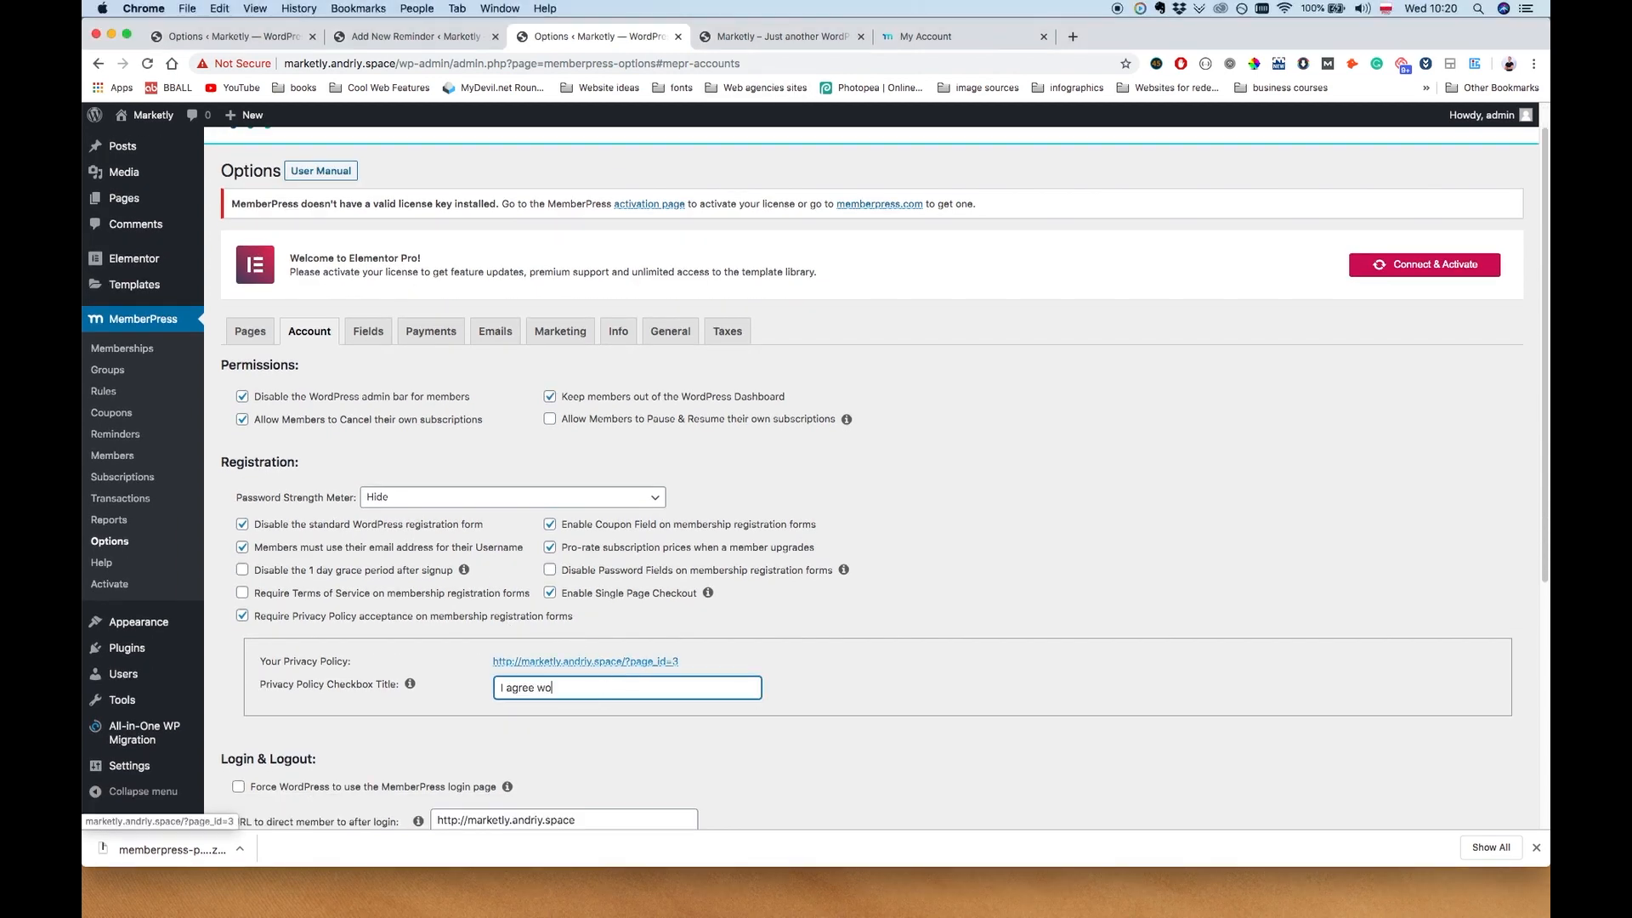
{"action": "type", "text": "w"}
{"action": "key", "text": "super+z"}
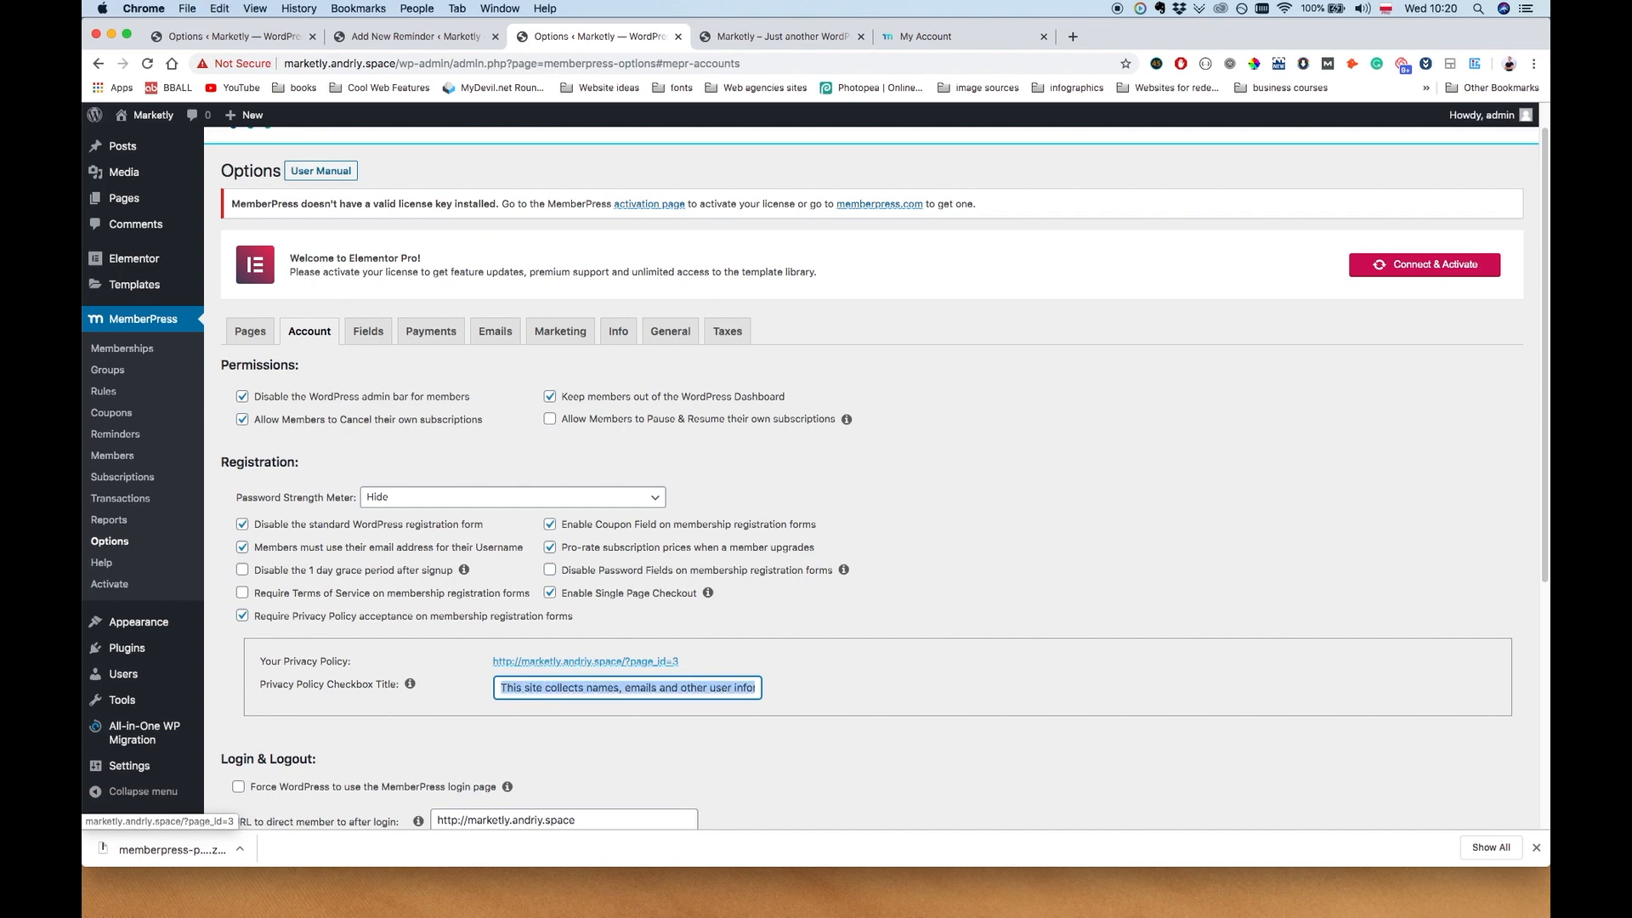
Examine the %Privacy Policy% placeholder at the end of the Privacy Policy checkbox title
{"action": "key", "text": "Right"}
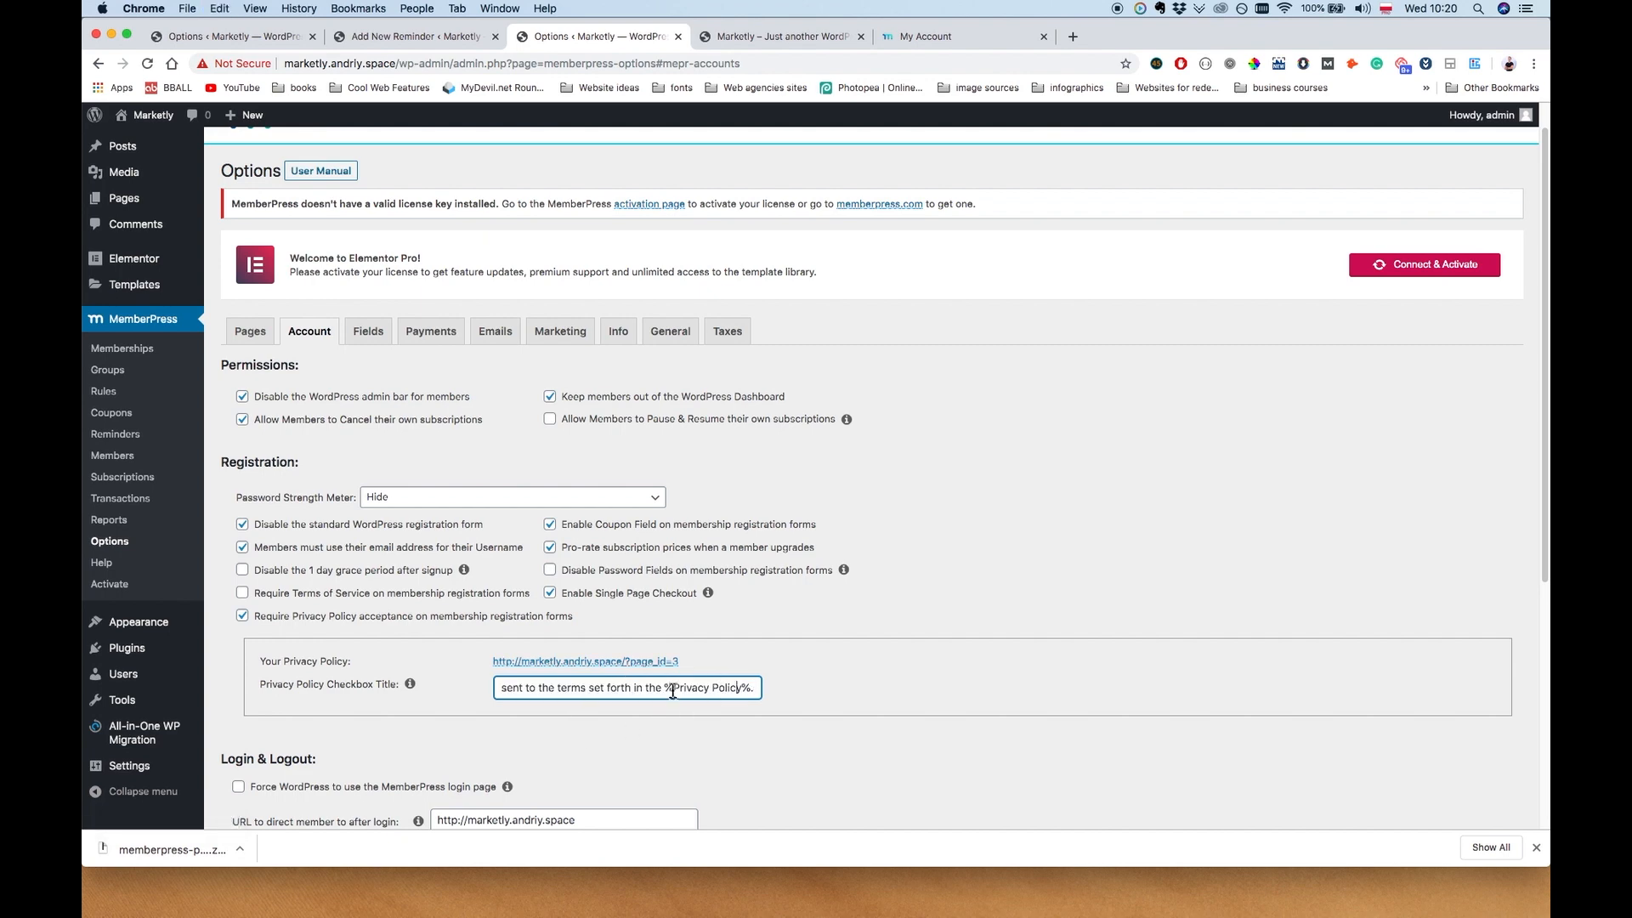
{"action": "left_click_drag", "start_coordinate": [664, 689], "coordinate": [751, 690]}
{"action": "left_click", "coordinate": [896, 667]}
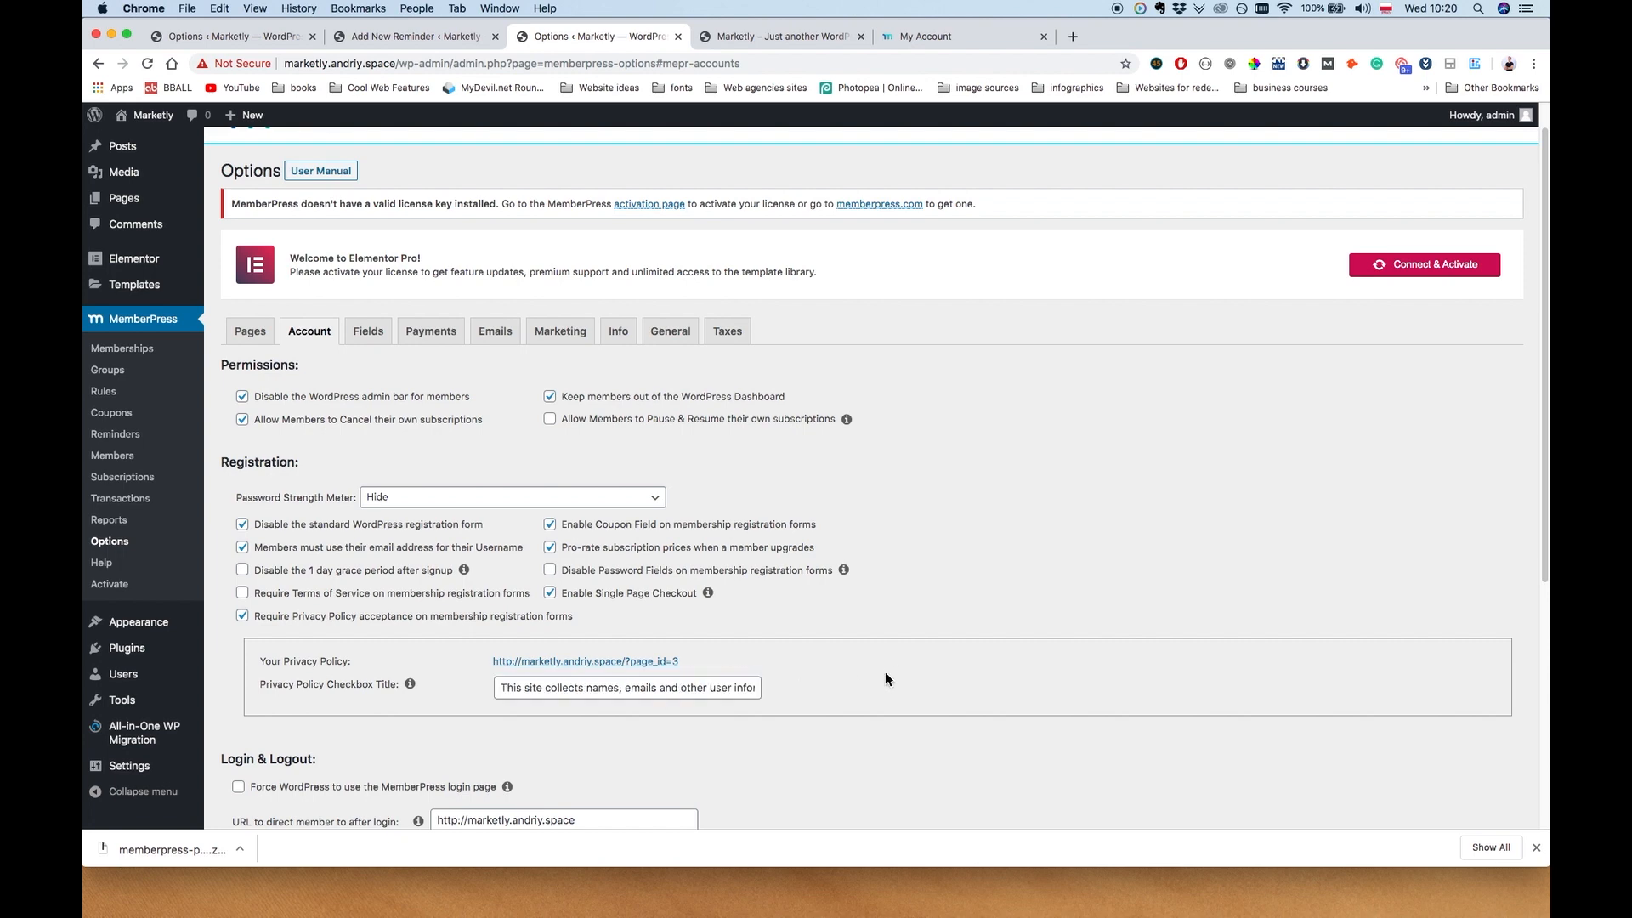
{"action": "left_click", "coordinate": [243, 594]}
{"action": "left_click", "coordinate": [589, 642]}
{"action": "key", "text": "super+v"}
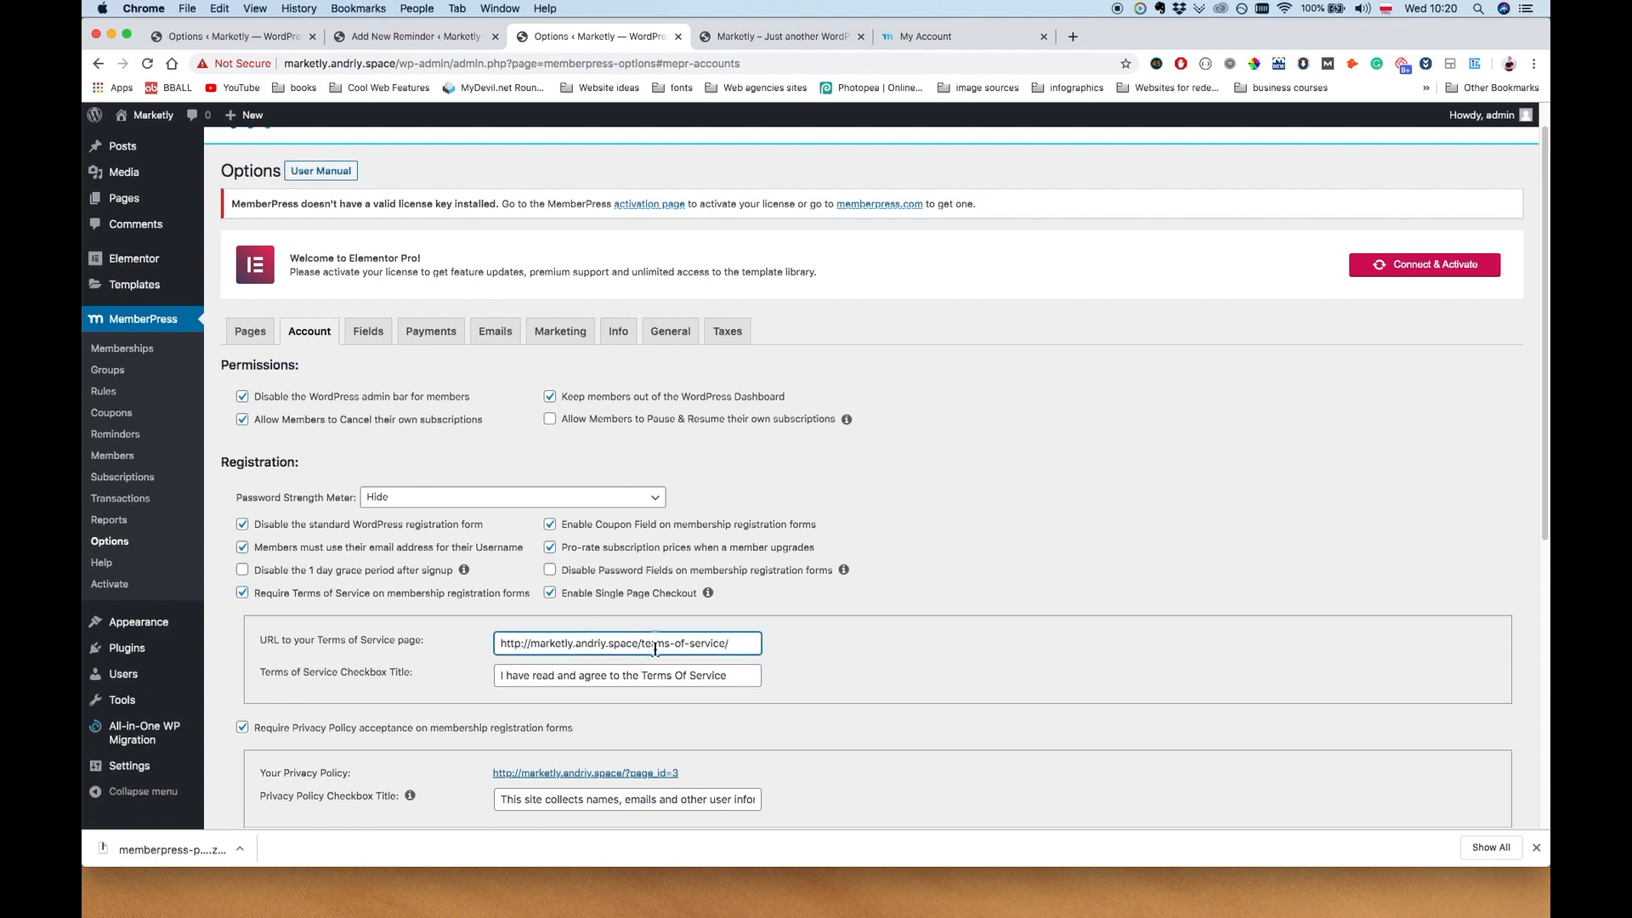
{"action": "left_click_drag", "start_coordinate": [643, 644], "coordinate": [733, 644]}
{"action": "left_click", "coordinate": [748, 646]}
{"action": "left_click", "coordinate": [895, 676]}
Review the remaining account settings and save the updated options
{"action": "scroll", "coordinate": [832, 671], "scroll_direction": "down", "scroll_amount": 1}
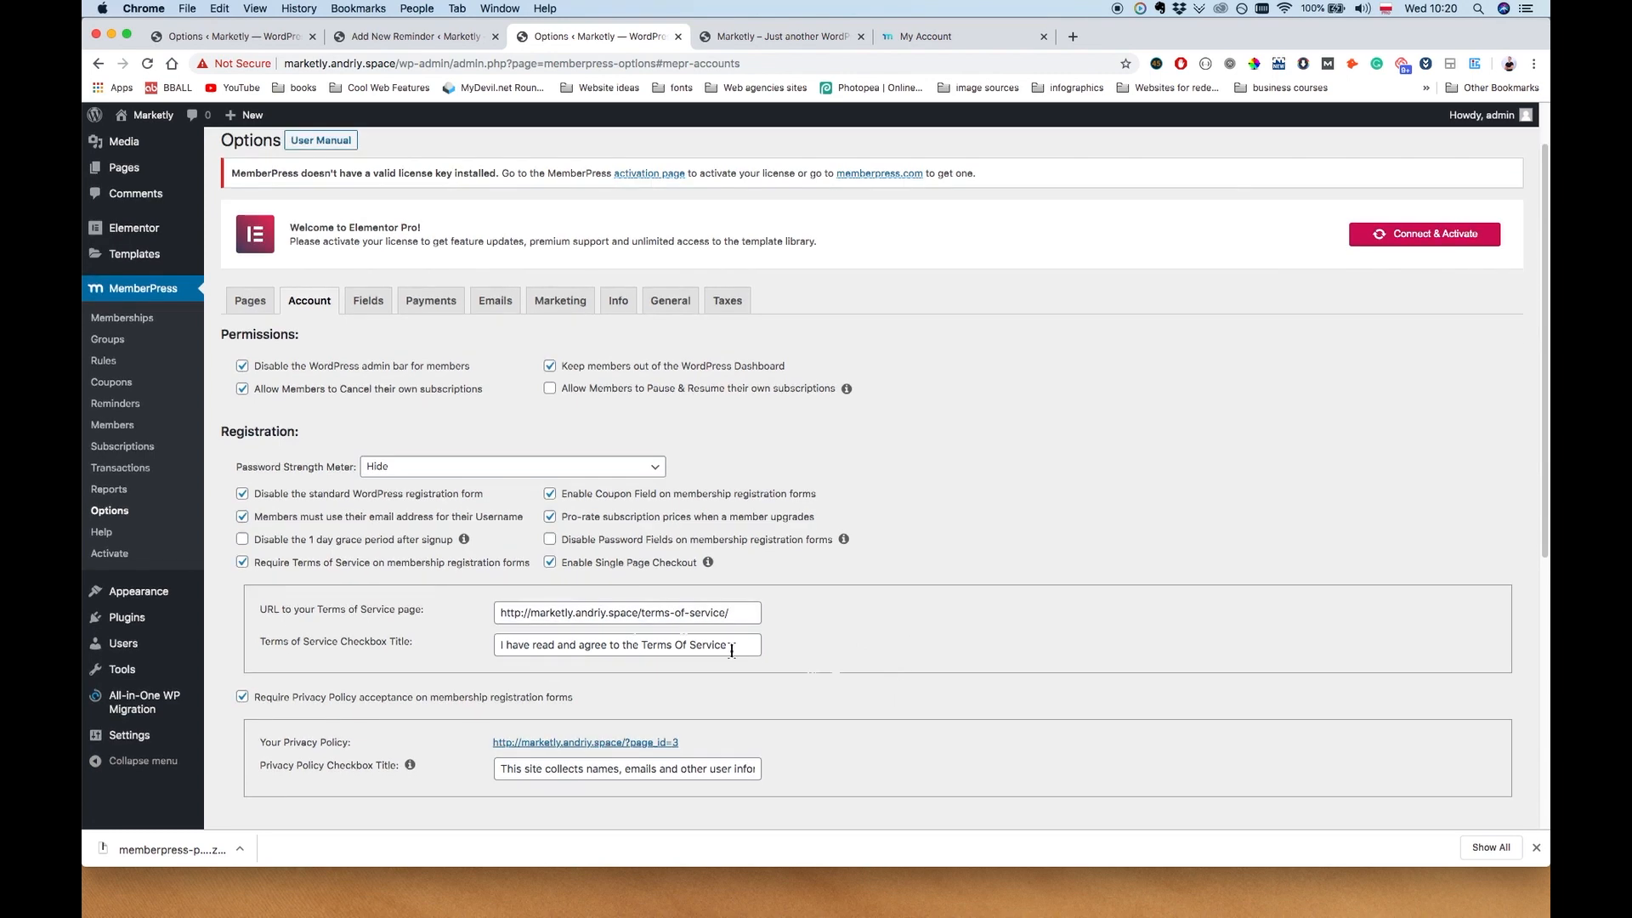
{"action": "scroll", "coordinate": [706, 646], "scroll_direction": "down", "scroll_amount": 4}
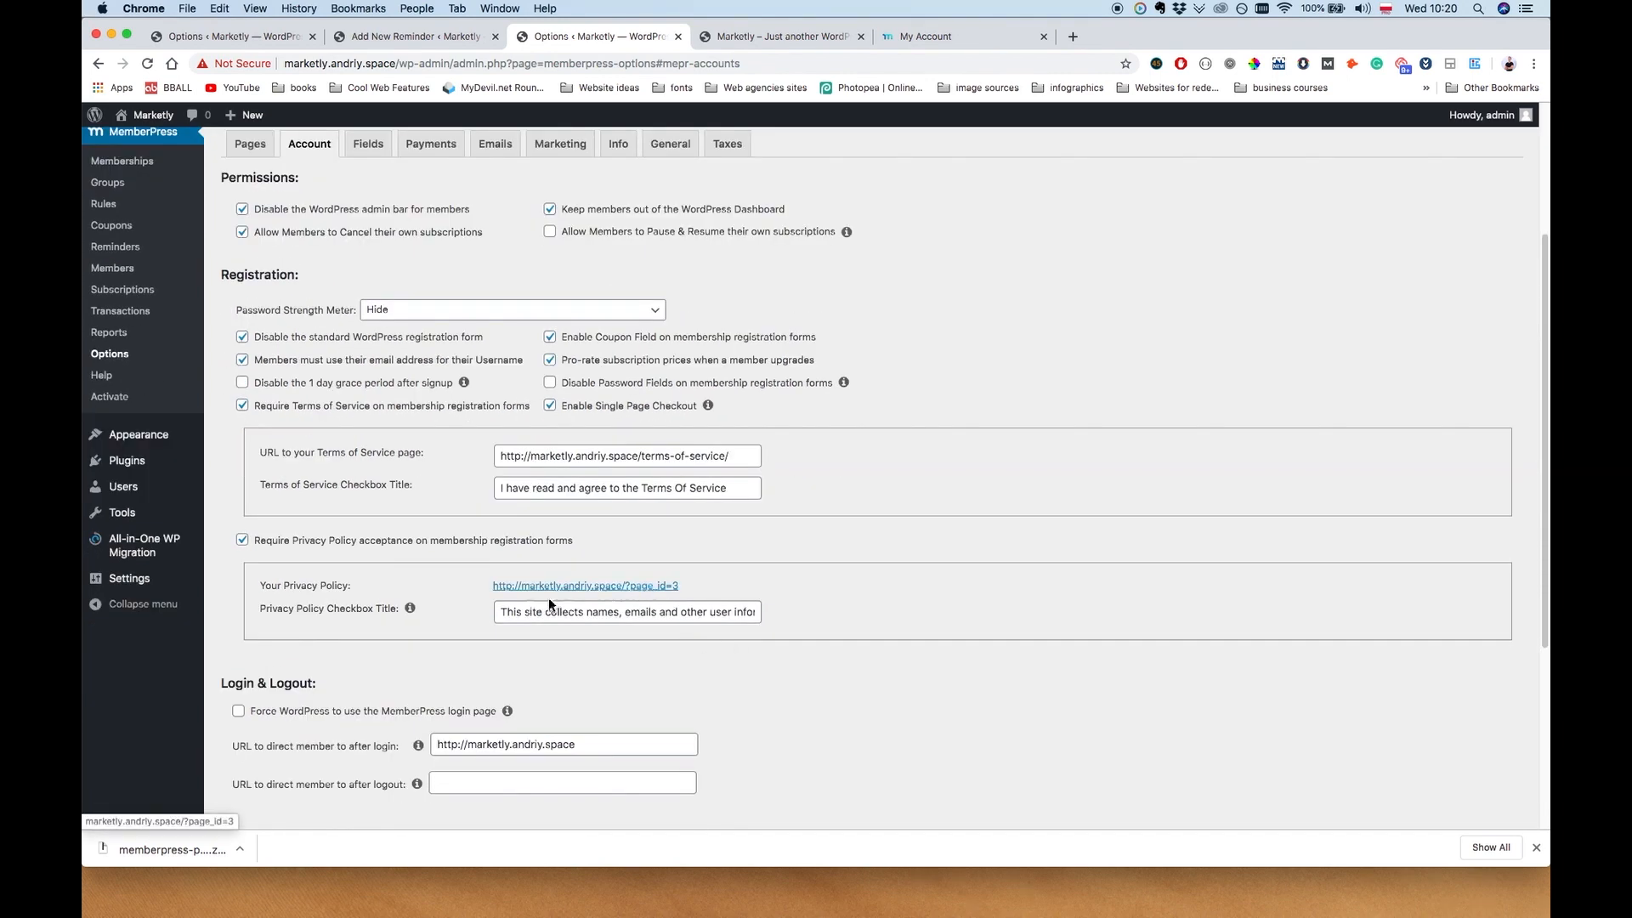
{"action": "scroll", "coordinate": [247, 794], "scroll_direction": "down", "scroll_amount": 8}
{"action": "left_click", "coordinate": [281, 766]}
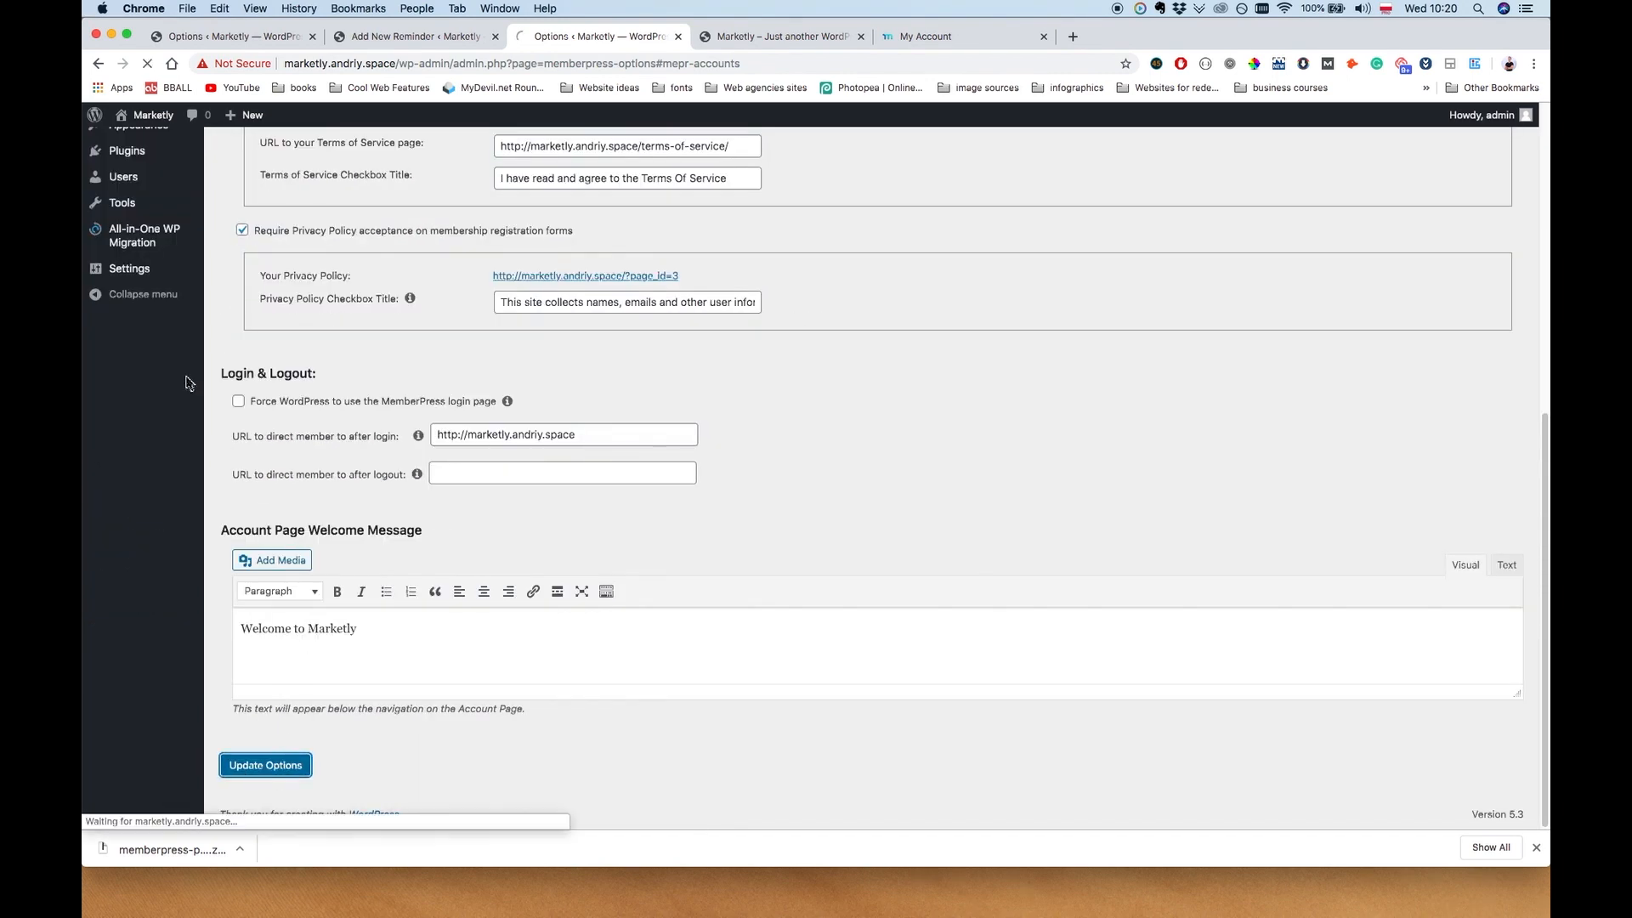
View the Privacy Policy page linked in the registration settings in a new browser tab
{"action": "scroll", "coordinate": [613, 627], "scroll_direction": "down", "scroll_amount": 2}
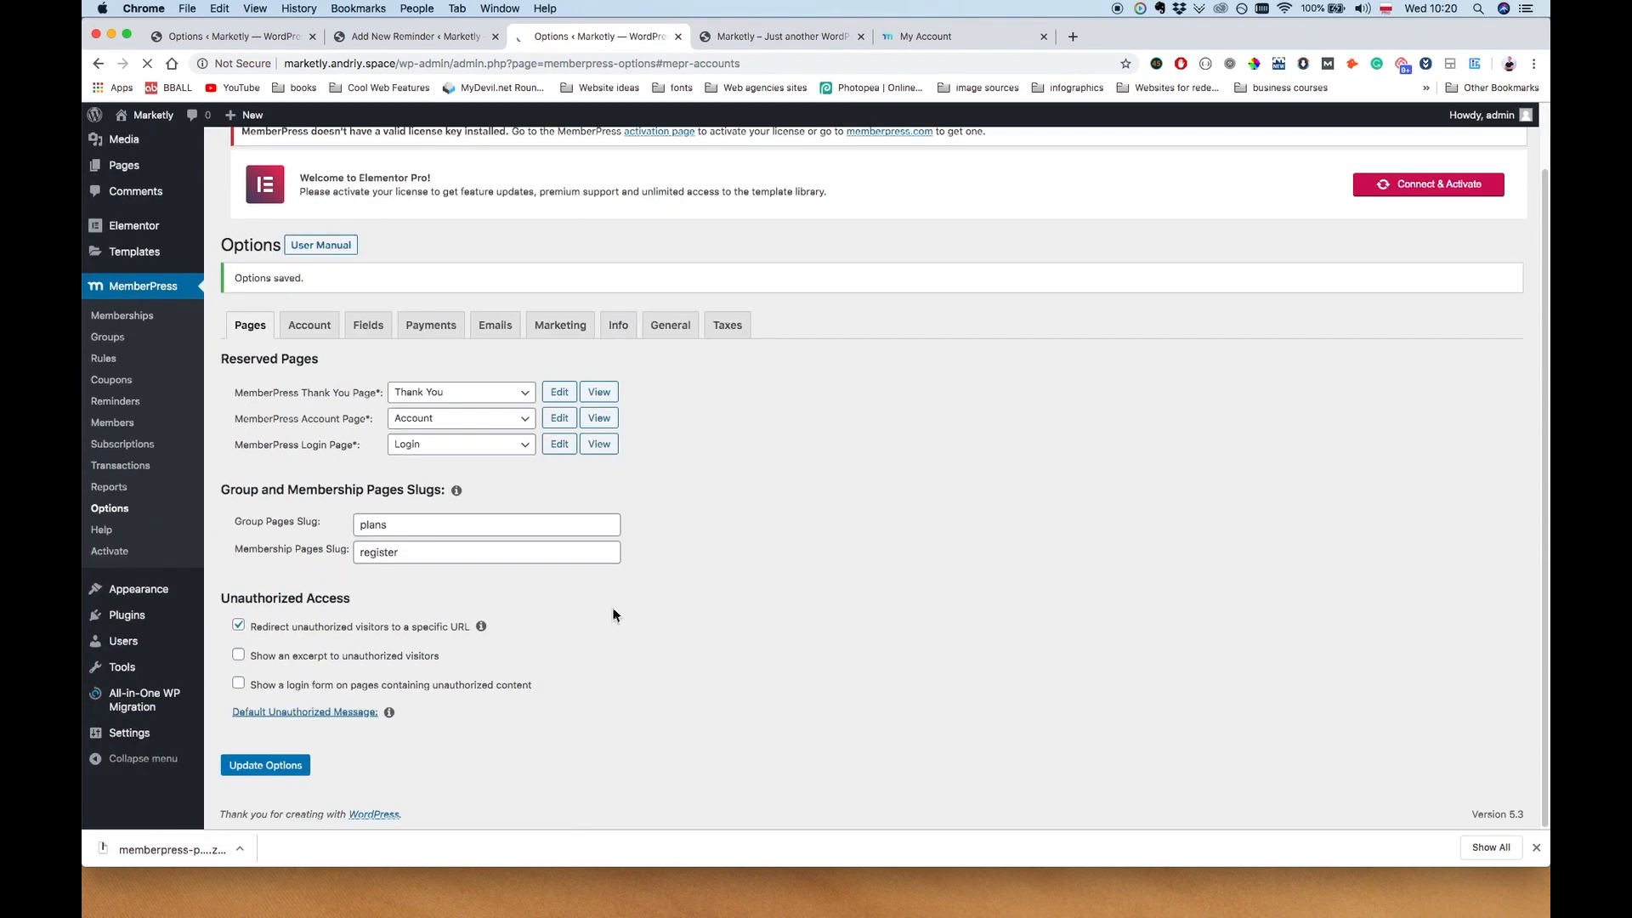
{"action": "scroll", "coordinate": [607, 565], "scroll_direction": "down", "scroll_amount": 5}
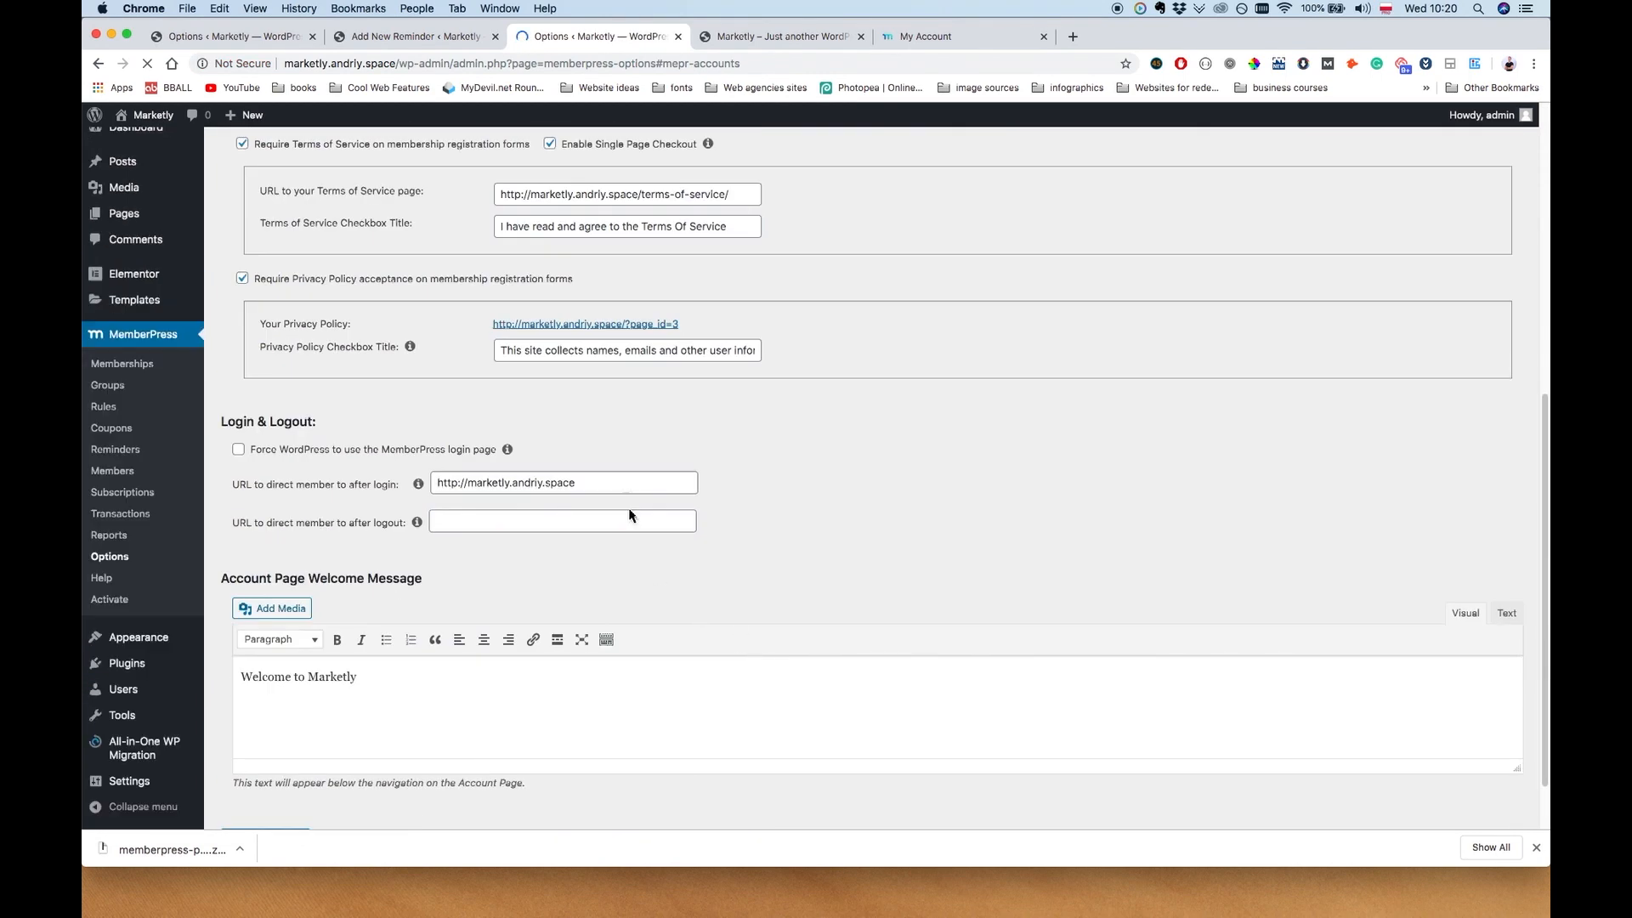
{"action": "left_click", "coordinate": [604, 325], "text": "super"}
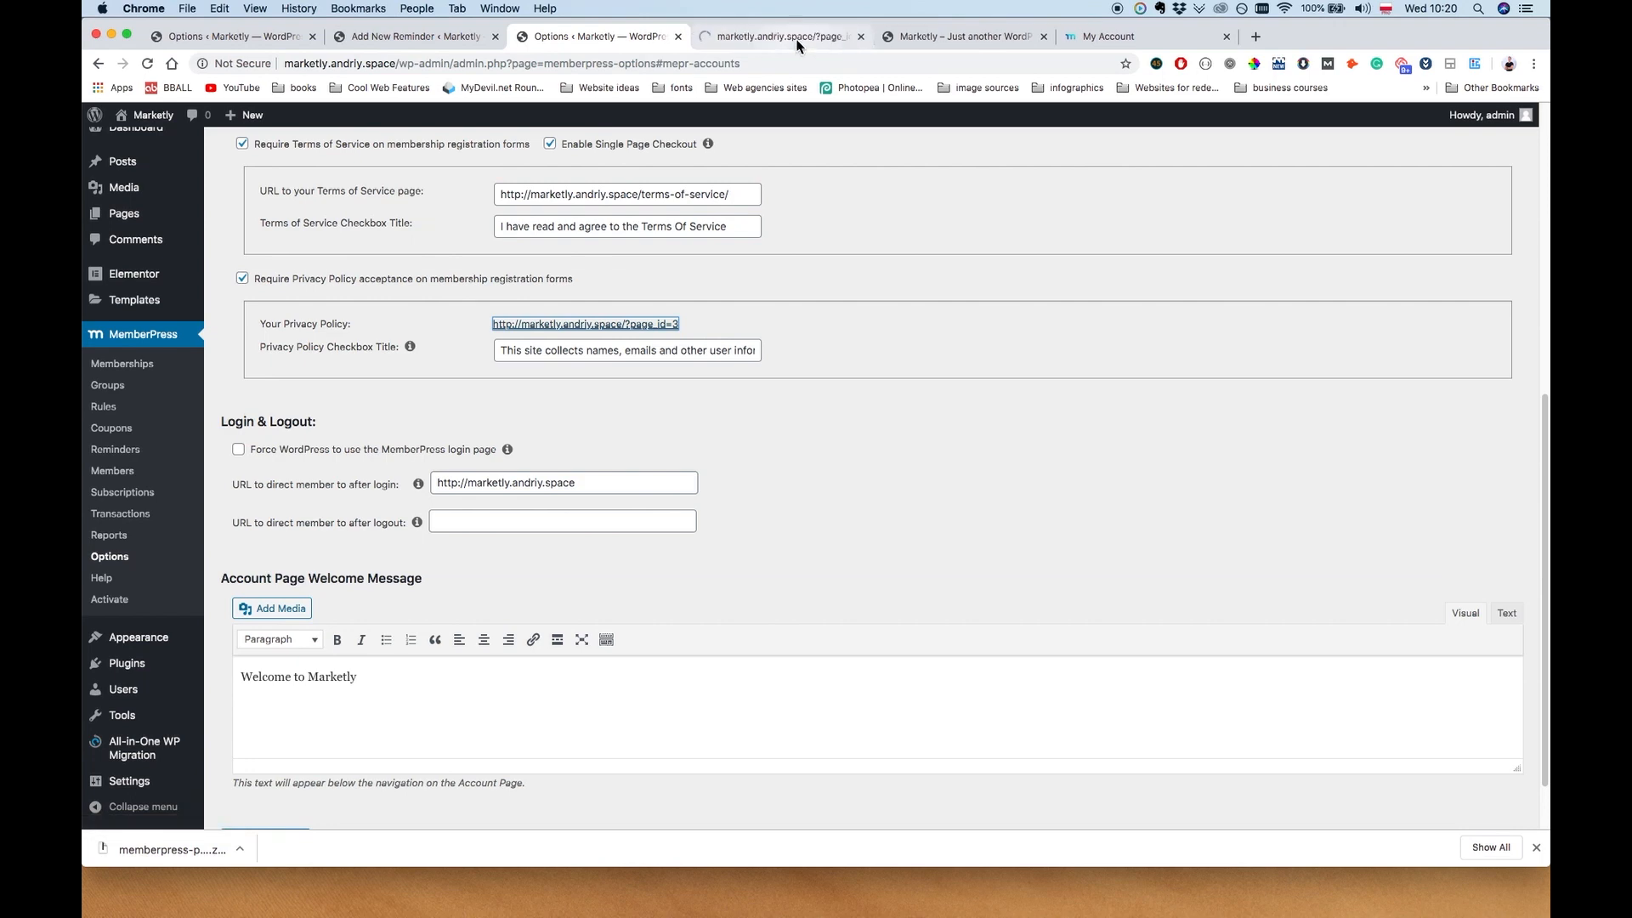
{"action": "left_click", "coordinate": [796, 39]}
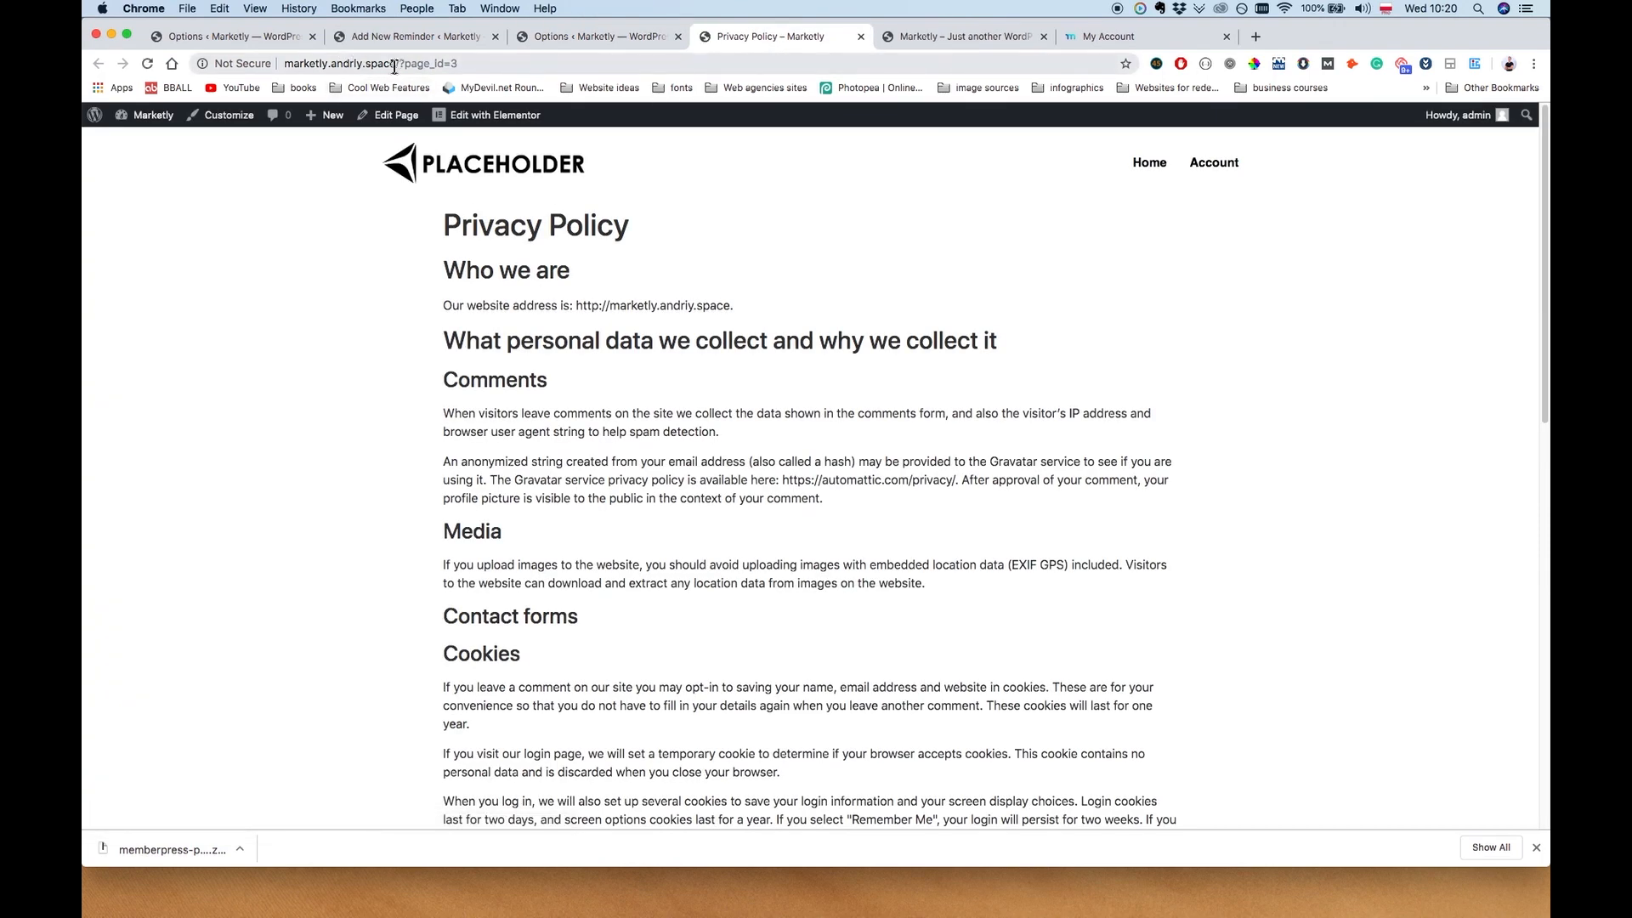
Load the site's Privacy Policy page through the /privacy-policy address instead of its page ID
{"action": "left_click_drag", "start_coordinate": [396, 65], "coordinate": [701, 68]}
{"action": "type", "text": "privacy-p"}
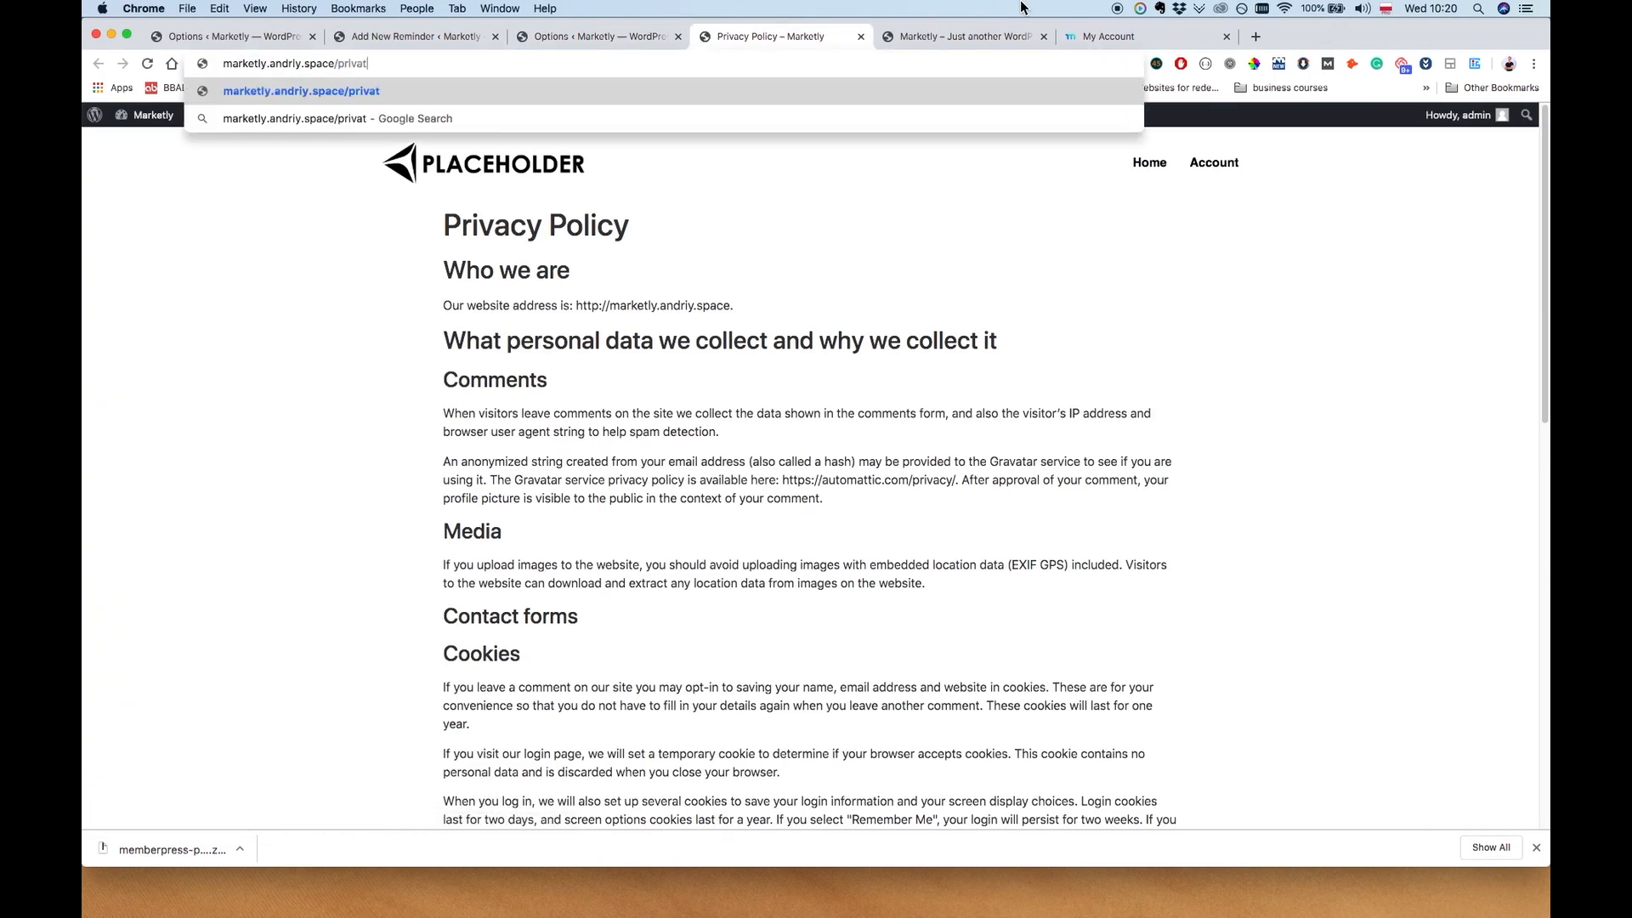
{"action": "type", "text": "olicy"}
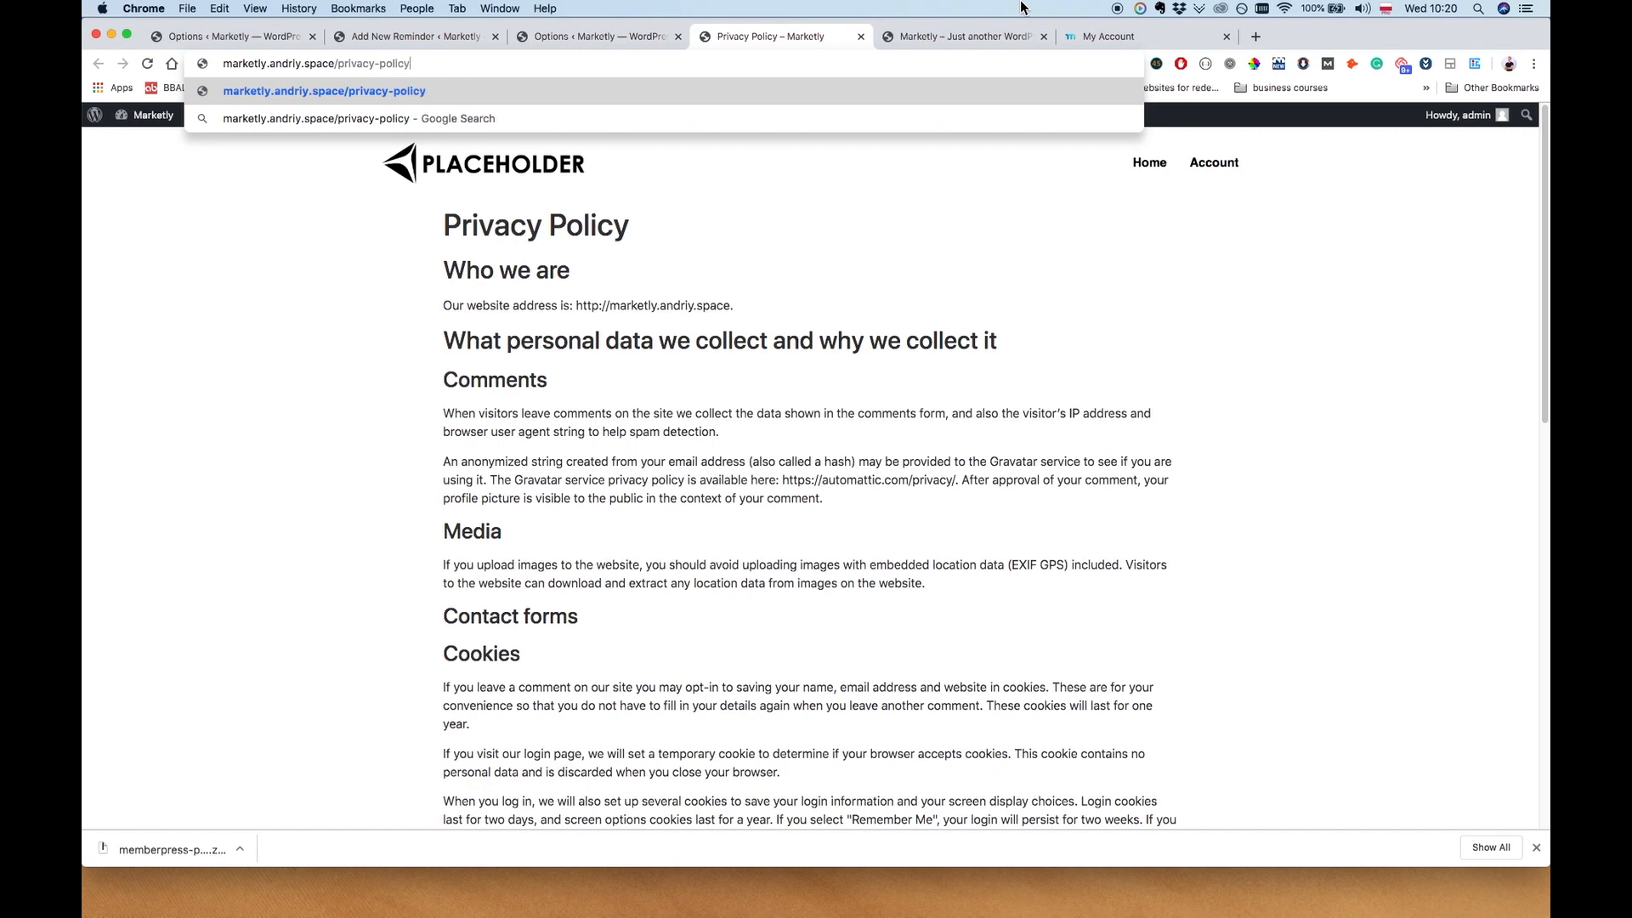
{"action": "key", "text": "Return"}
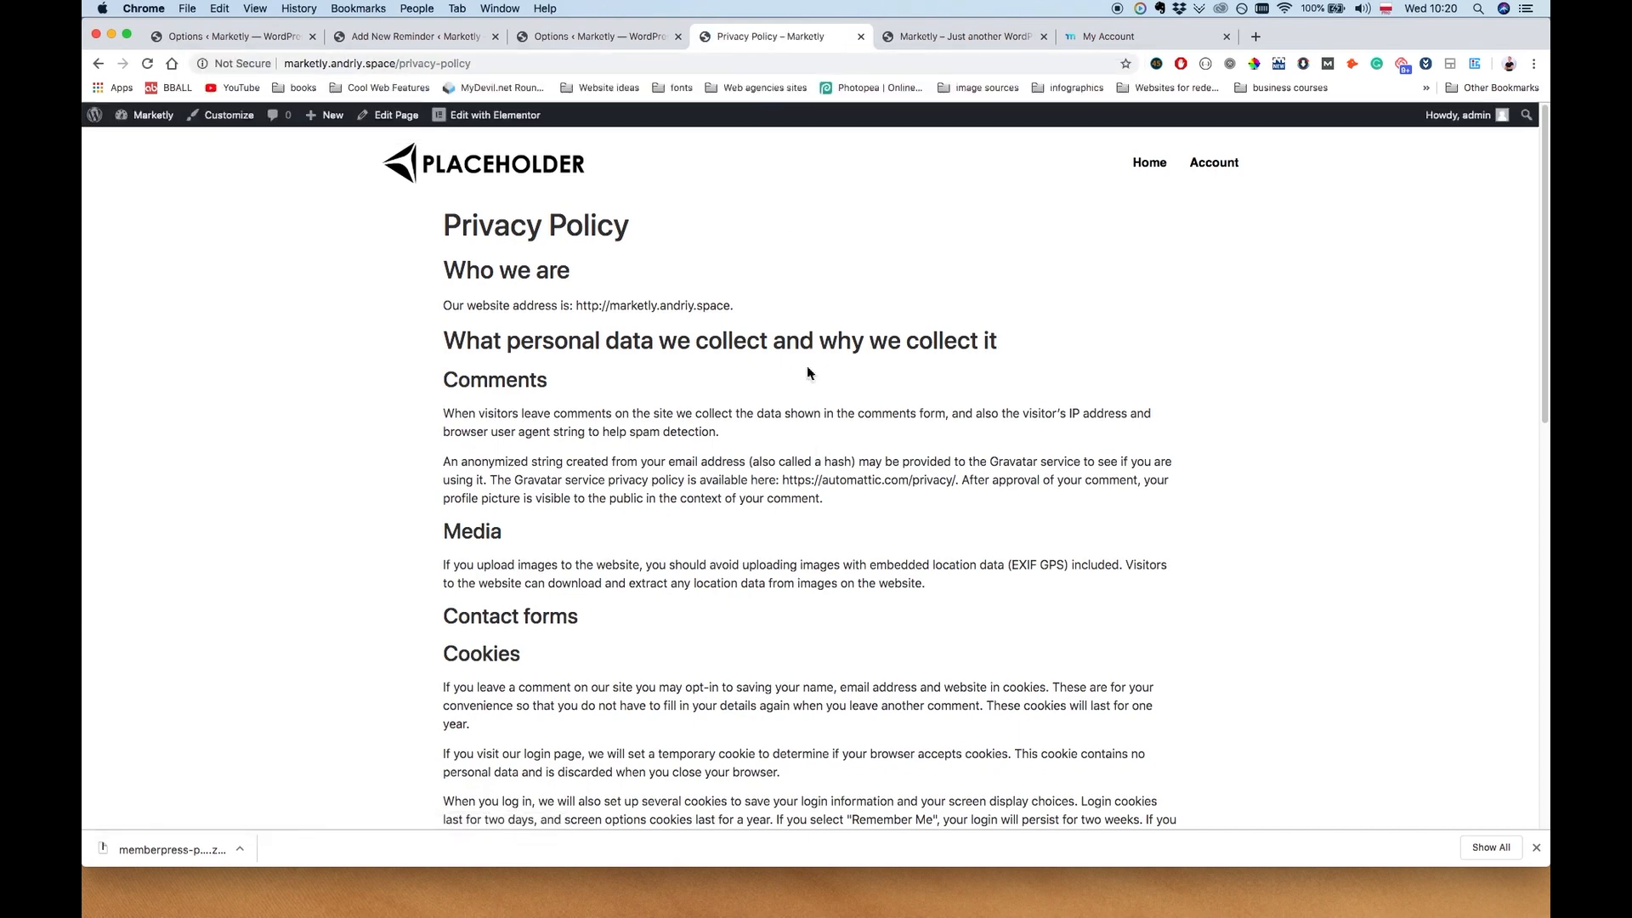
Set the WordPress permalink structure to Post name and save the changes
{"action": "left_click", "coordinate": [634, 37]}
{"action": "scroll", "coordinate": [136, 663], "scroll_direction": "down", "scroll_amount": 2}
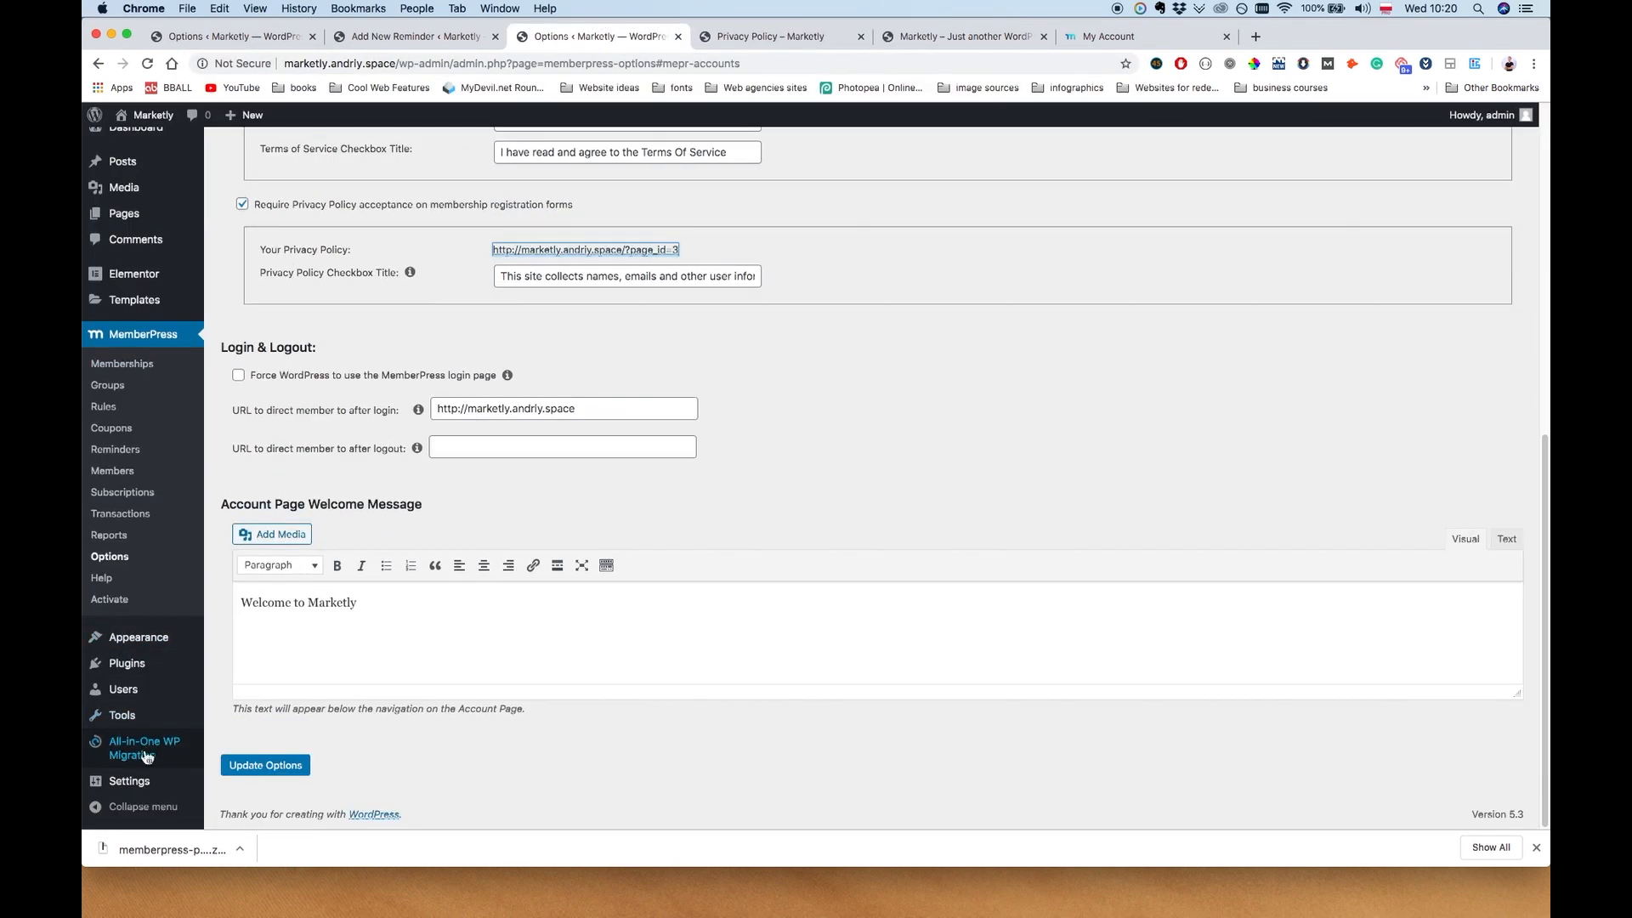
{"action": "mouse_move", "coordinate": [136, 780]}
{"action": "left_click", "coordinate": [240, 731]}
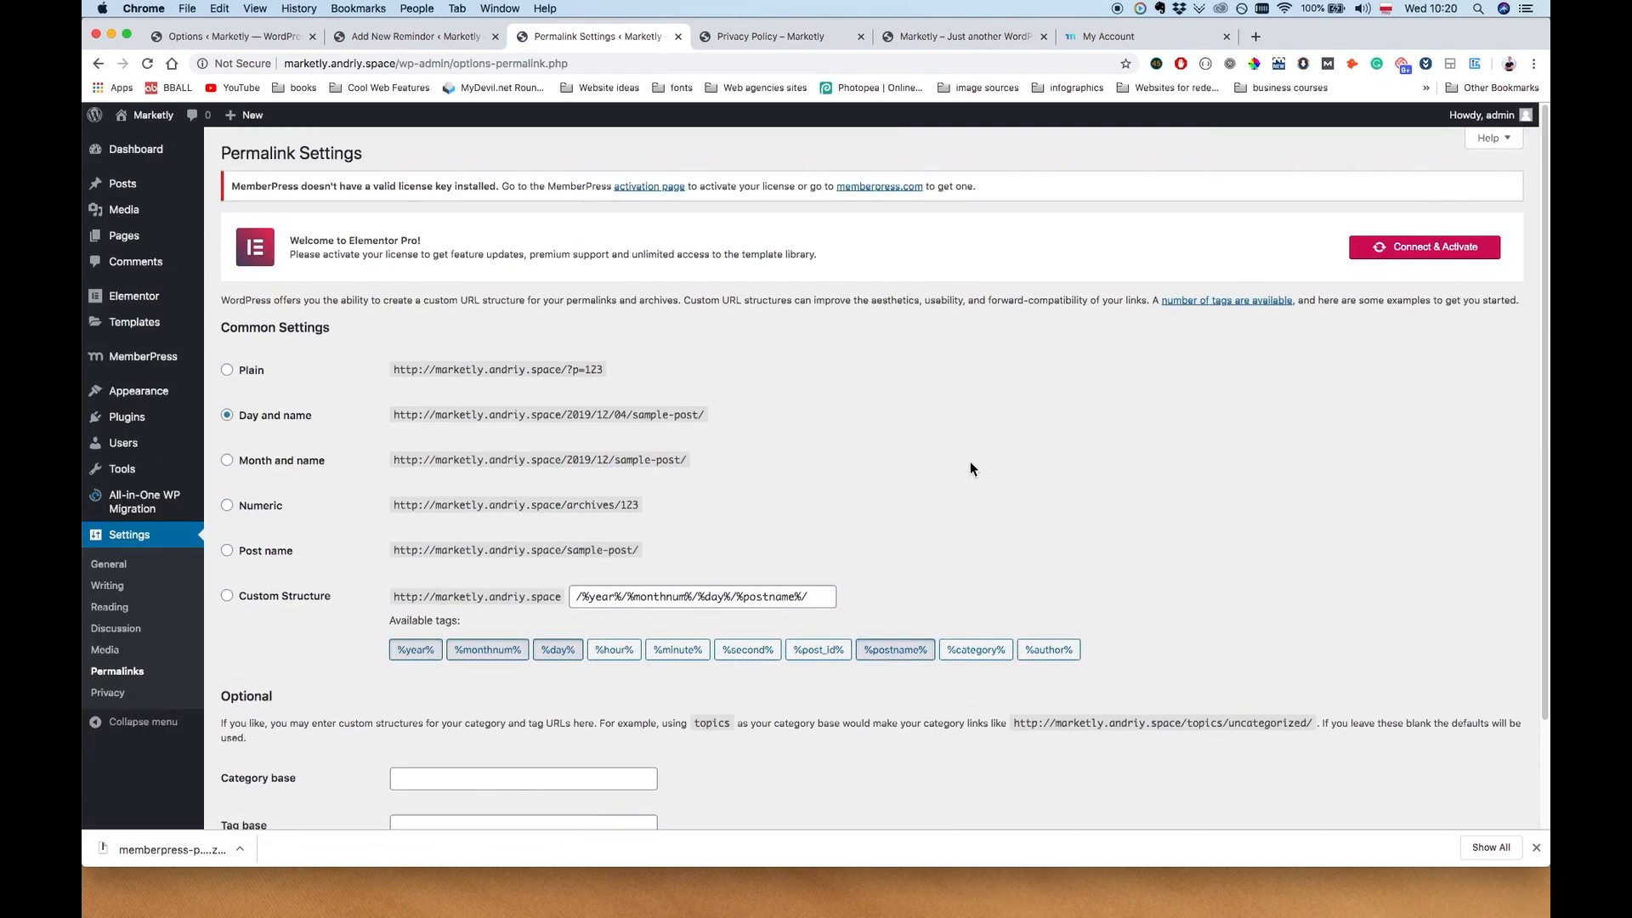
{"action": "left_click", "coordinate": [255, 561]}
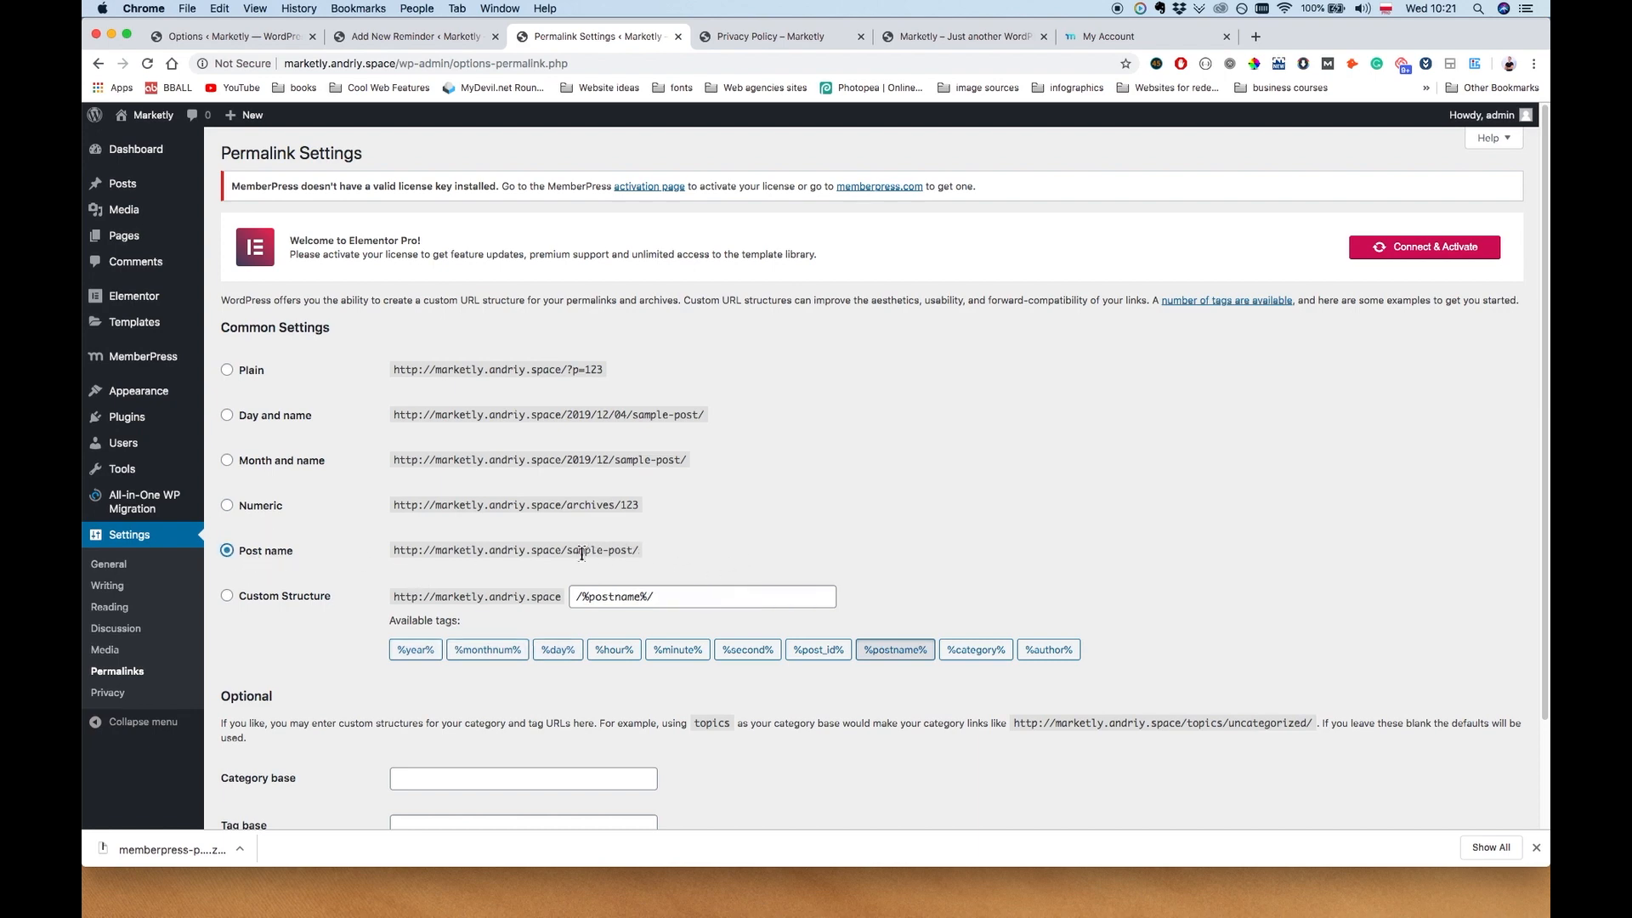
{"action": "left_click_drag", "start_coordinate": [567, 551], "coordinate": [637, 553]}
{"action": "left_click", "coordinate": [680, 548]}
{"action": "left_click", "coordinate": [571, 371]}
{"action": "left_click", "coordinate": [860, 451]}
{"action": "scroll", "coordinate": [867, 476], "scroll_direction": "down", "scroll_amount": 3}
{"action": "left_click", "coordinate": [241, 763]}
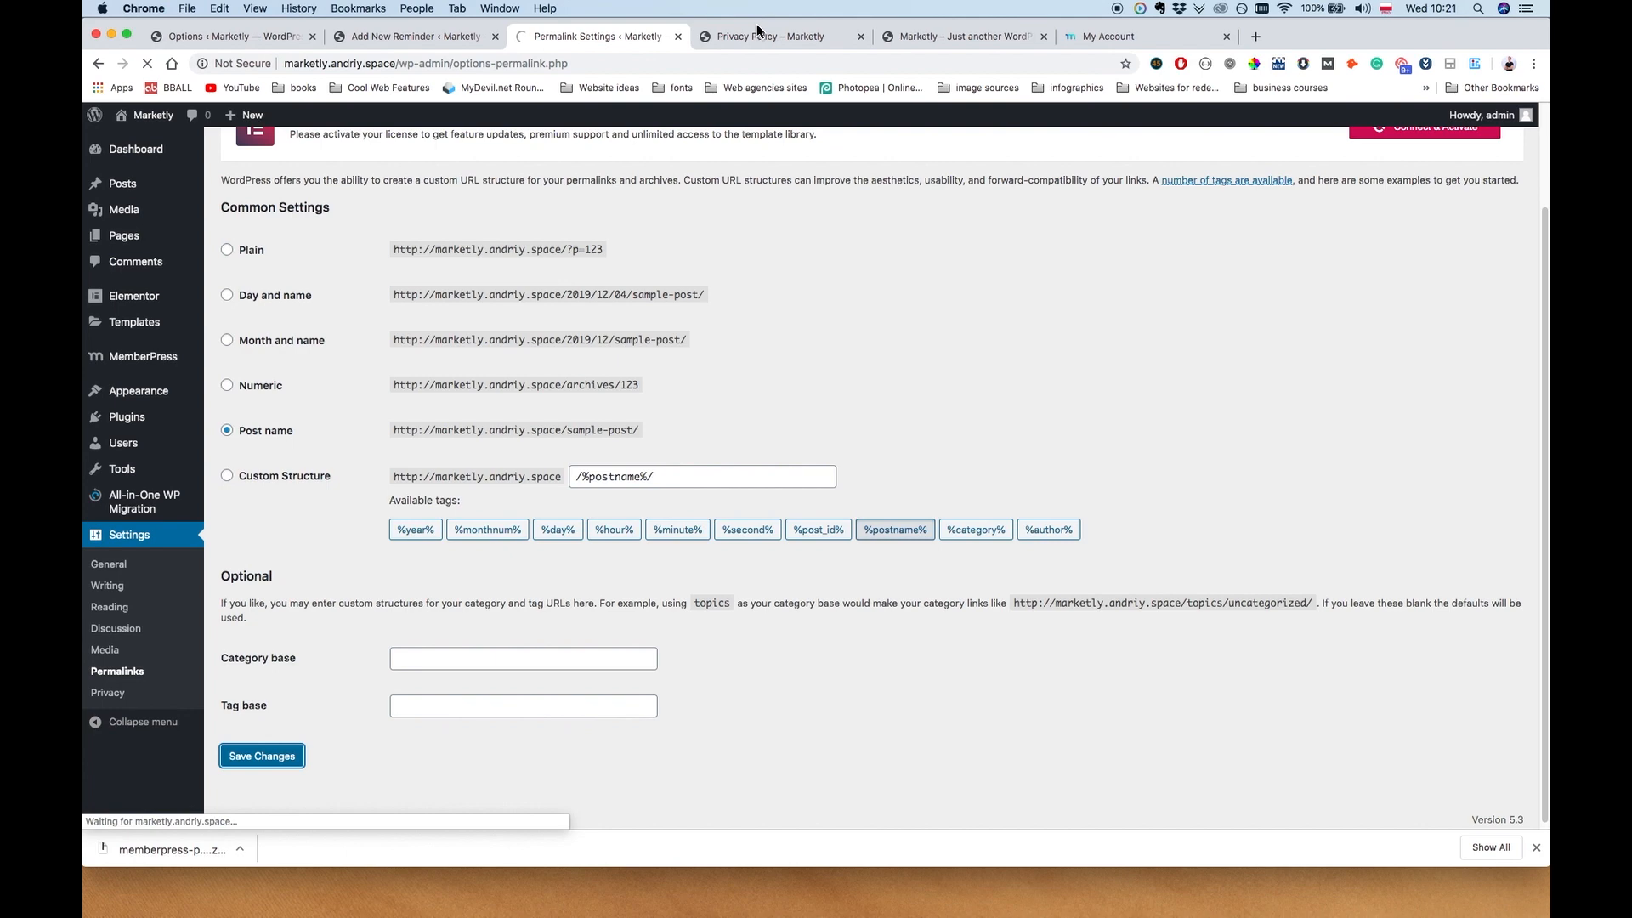
Check the Privacy Policy link in the registration section of the MemberPress account options
{"action": "mouse_move", "coordinate": [151, 371]}
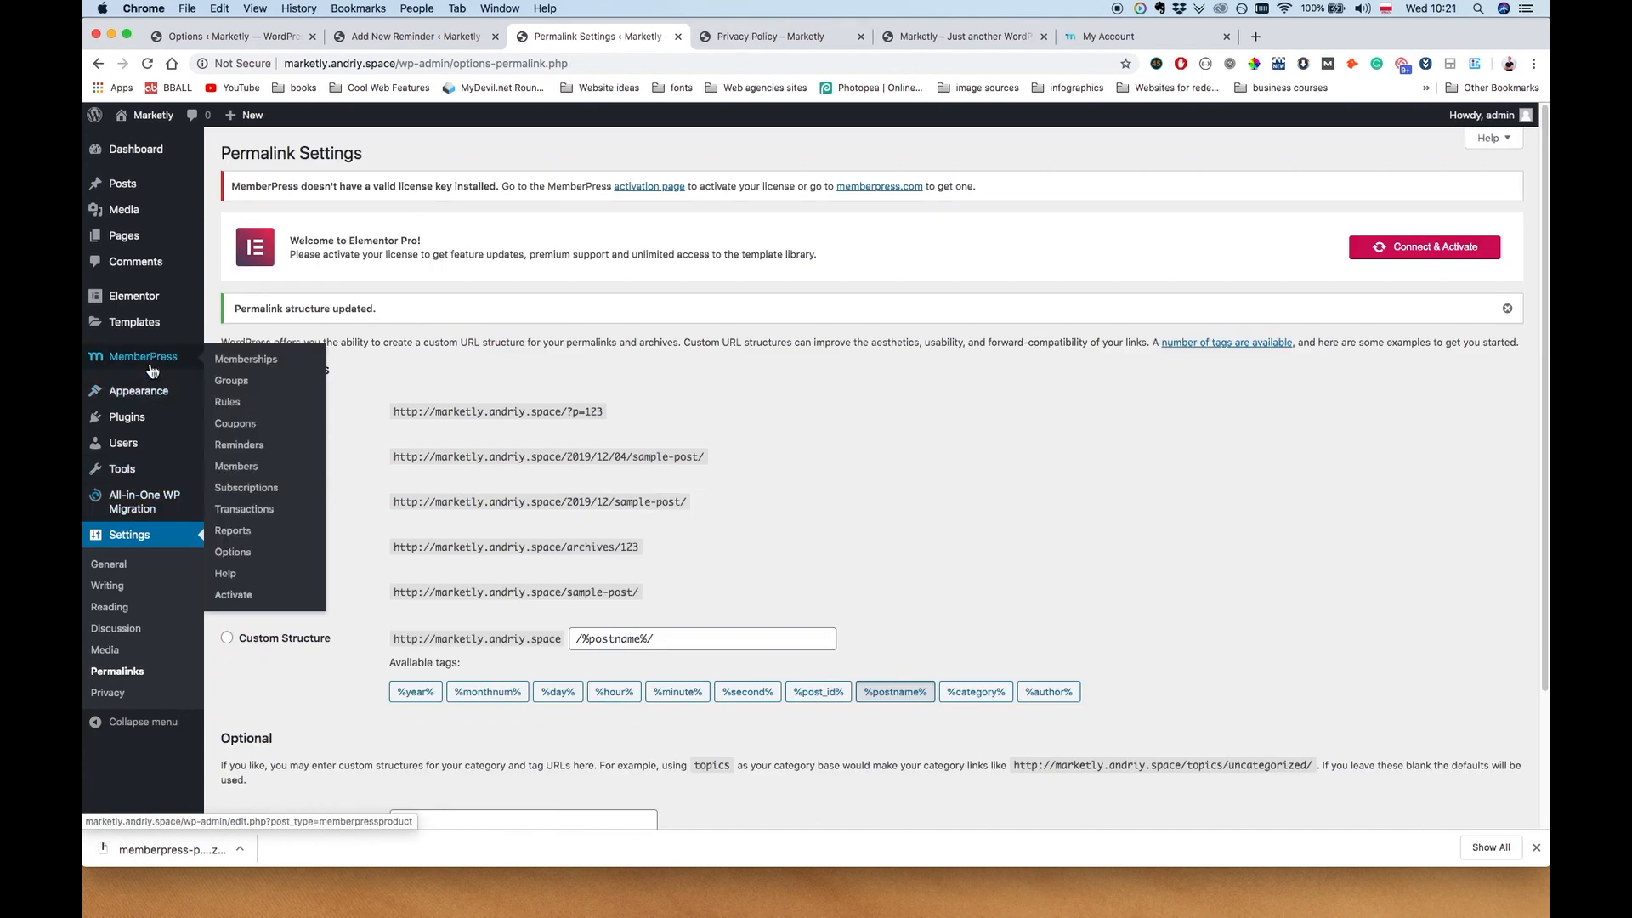
{"action": "left_click", "coordinate": [252, 554]}
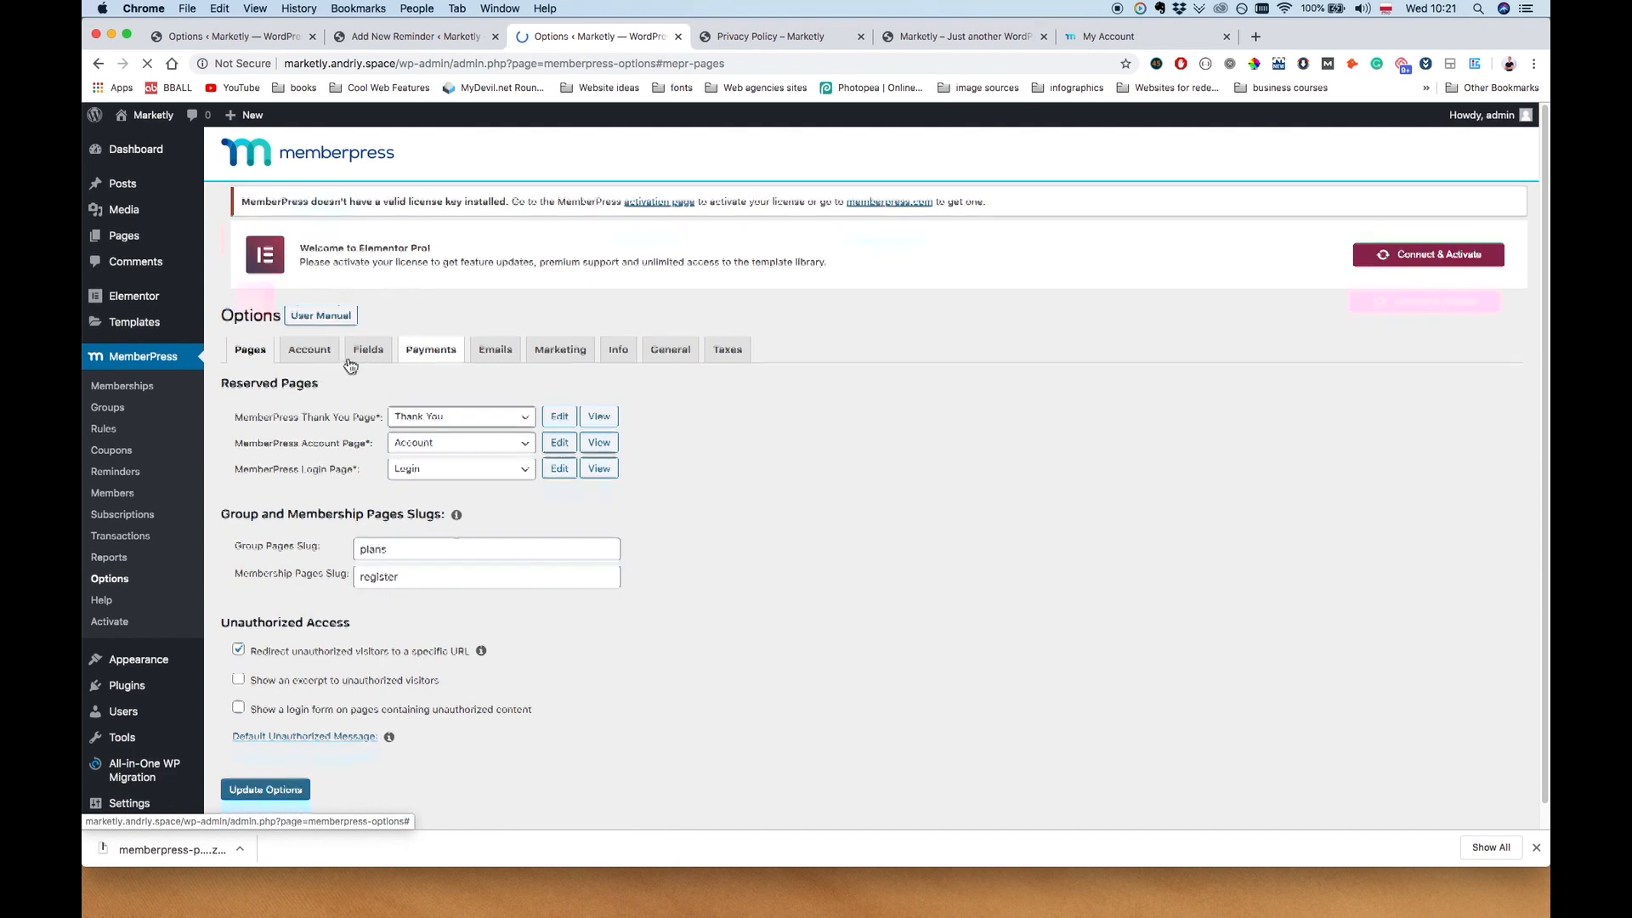
{"action": "left_click", "coordinate": [318, 374]}
{"action": "scroll", "coordinate": [701, 518], "scroll_direction": "down", "scroll_amount": 5}
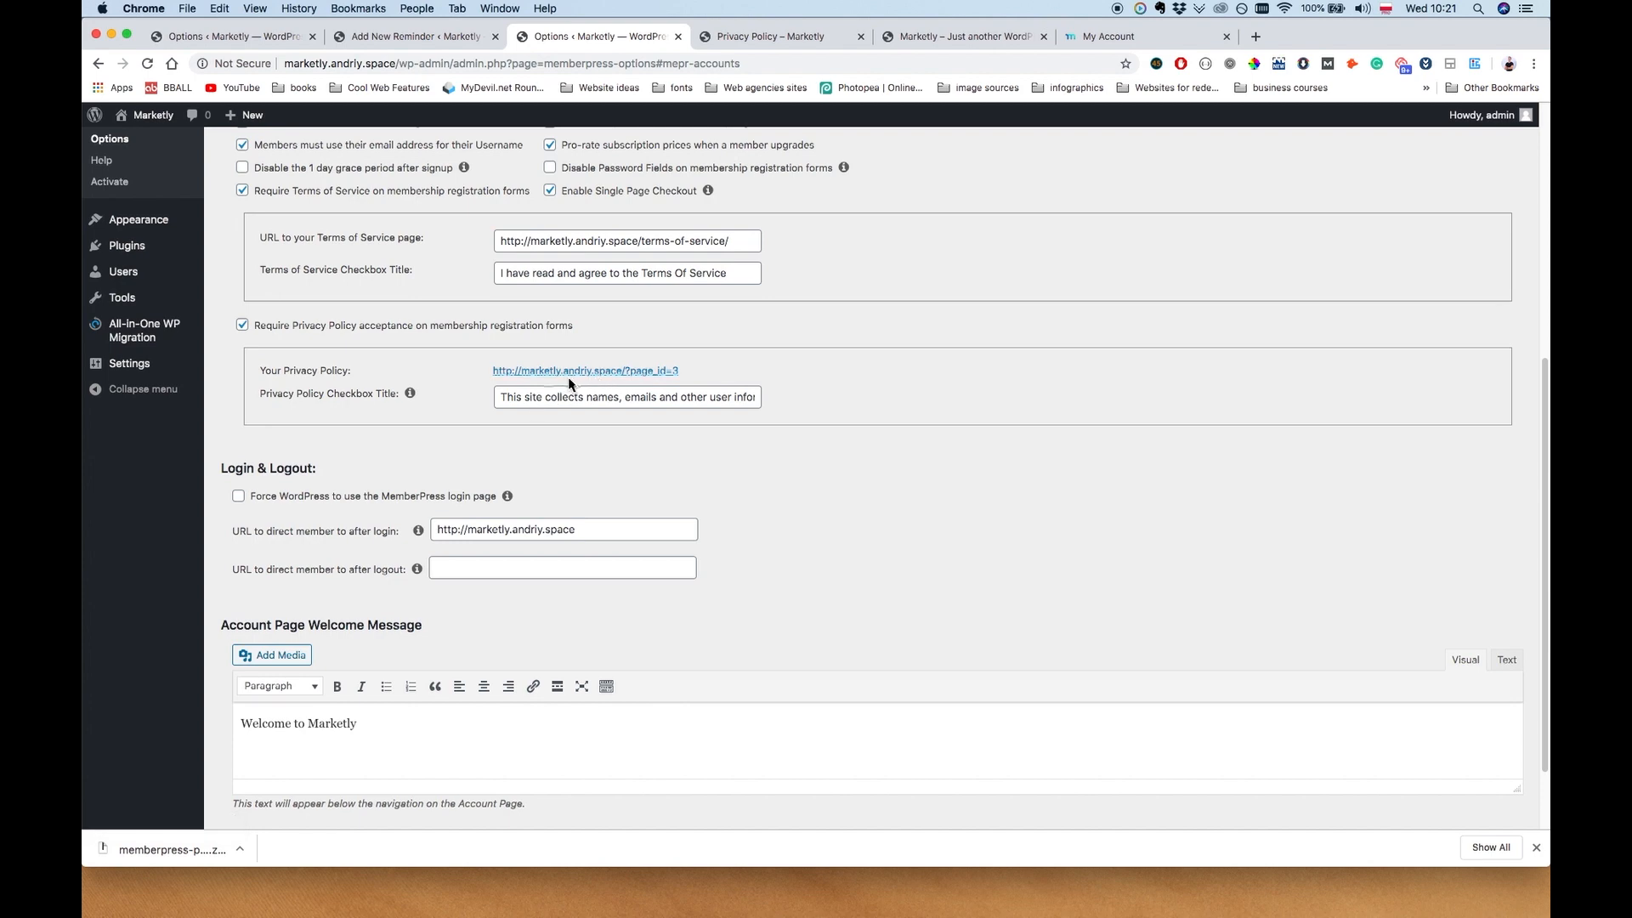
{"action": "scroll", "coordinate": [127, 246], "scroll_direction": "up", "scroll_amount": 2}
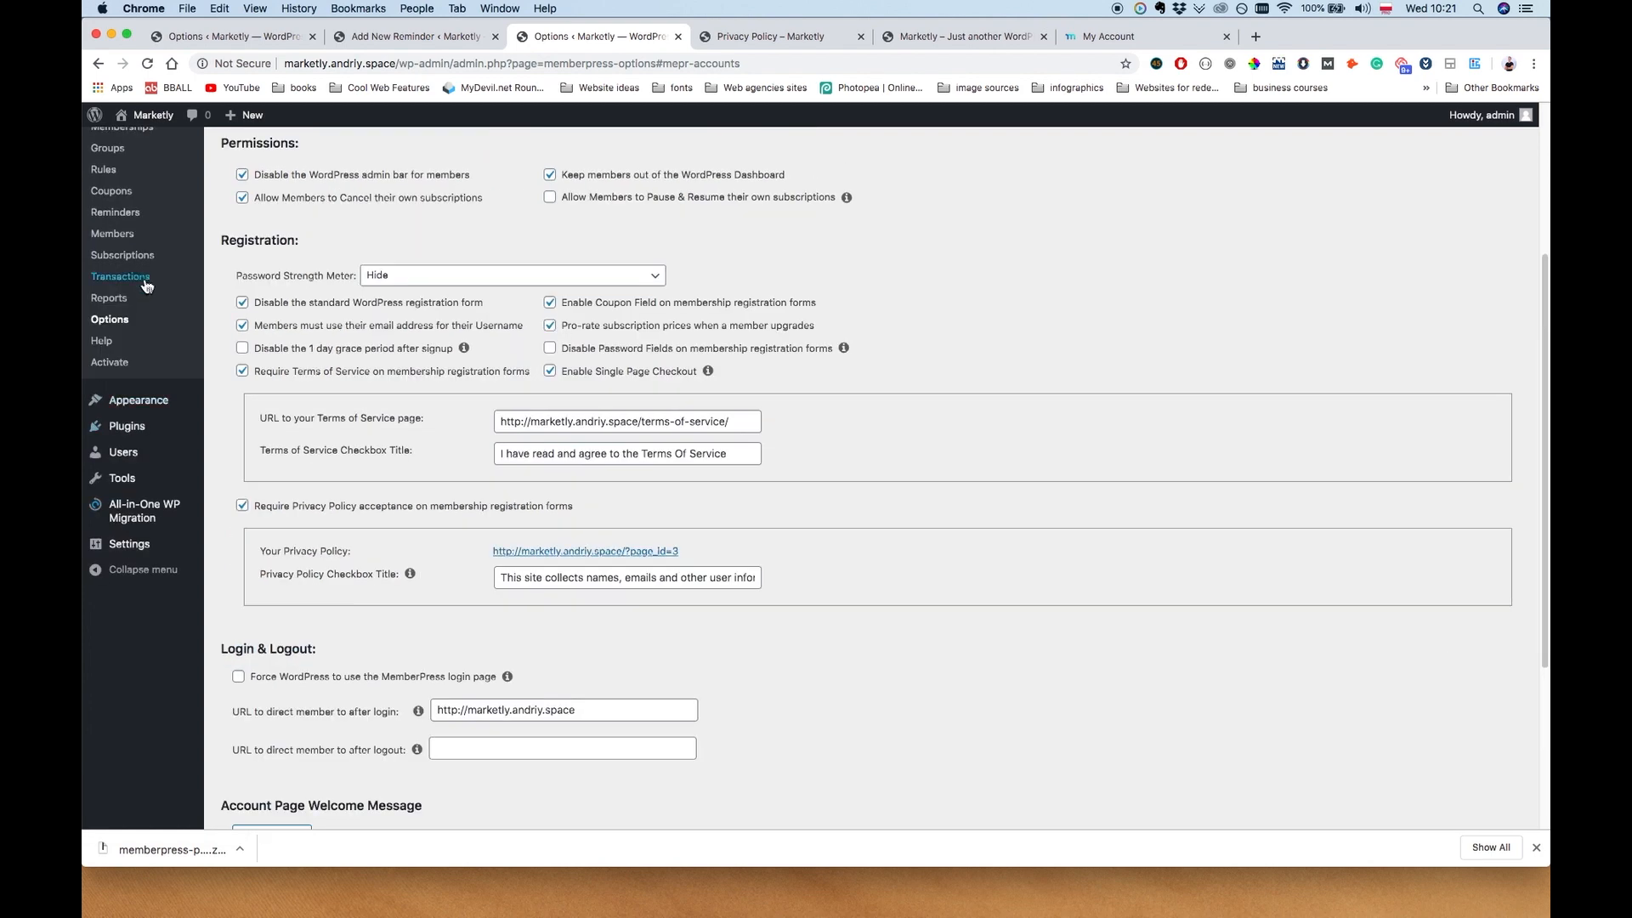
Assign the Privacy Policy page as the site's privacy policy page in the WordPress privacy settings
{"action": "mouse_move", "coordinate": [129, 544]}
{"action": "left_click", "coordinate": [252, 678]}
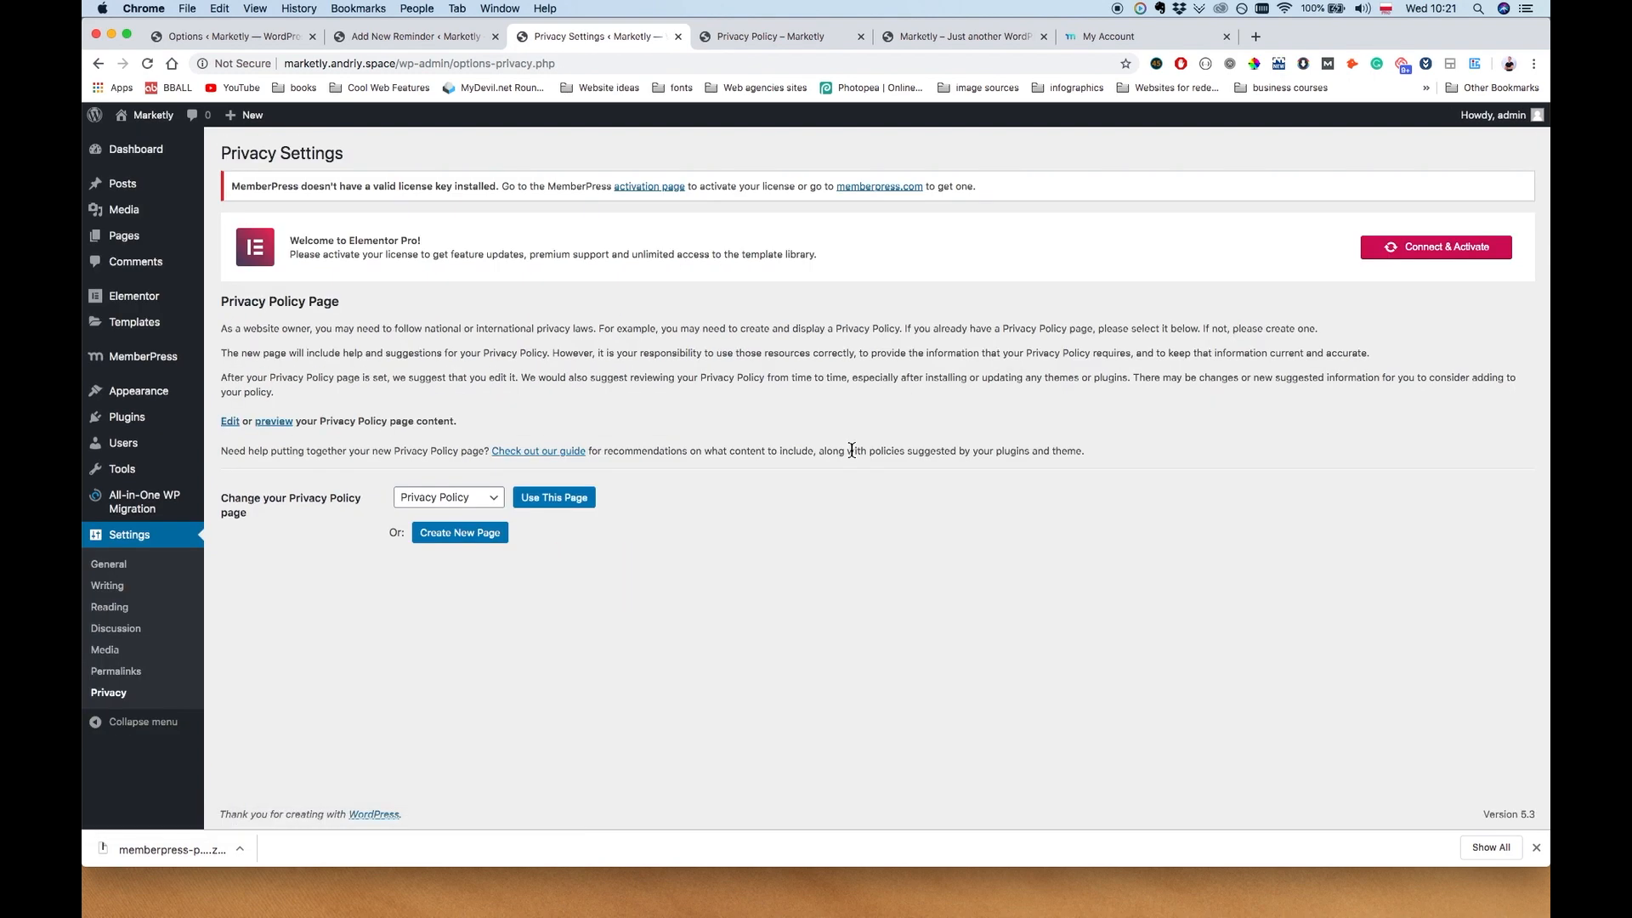
{"action": "left_click", "coordinate": [463, 503]}
{"action": "left_click", "coordinate": [474, 500]}
{"action": "left_click", "coordinate": [551, 498]}
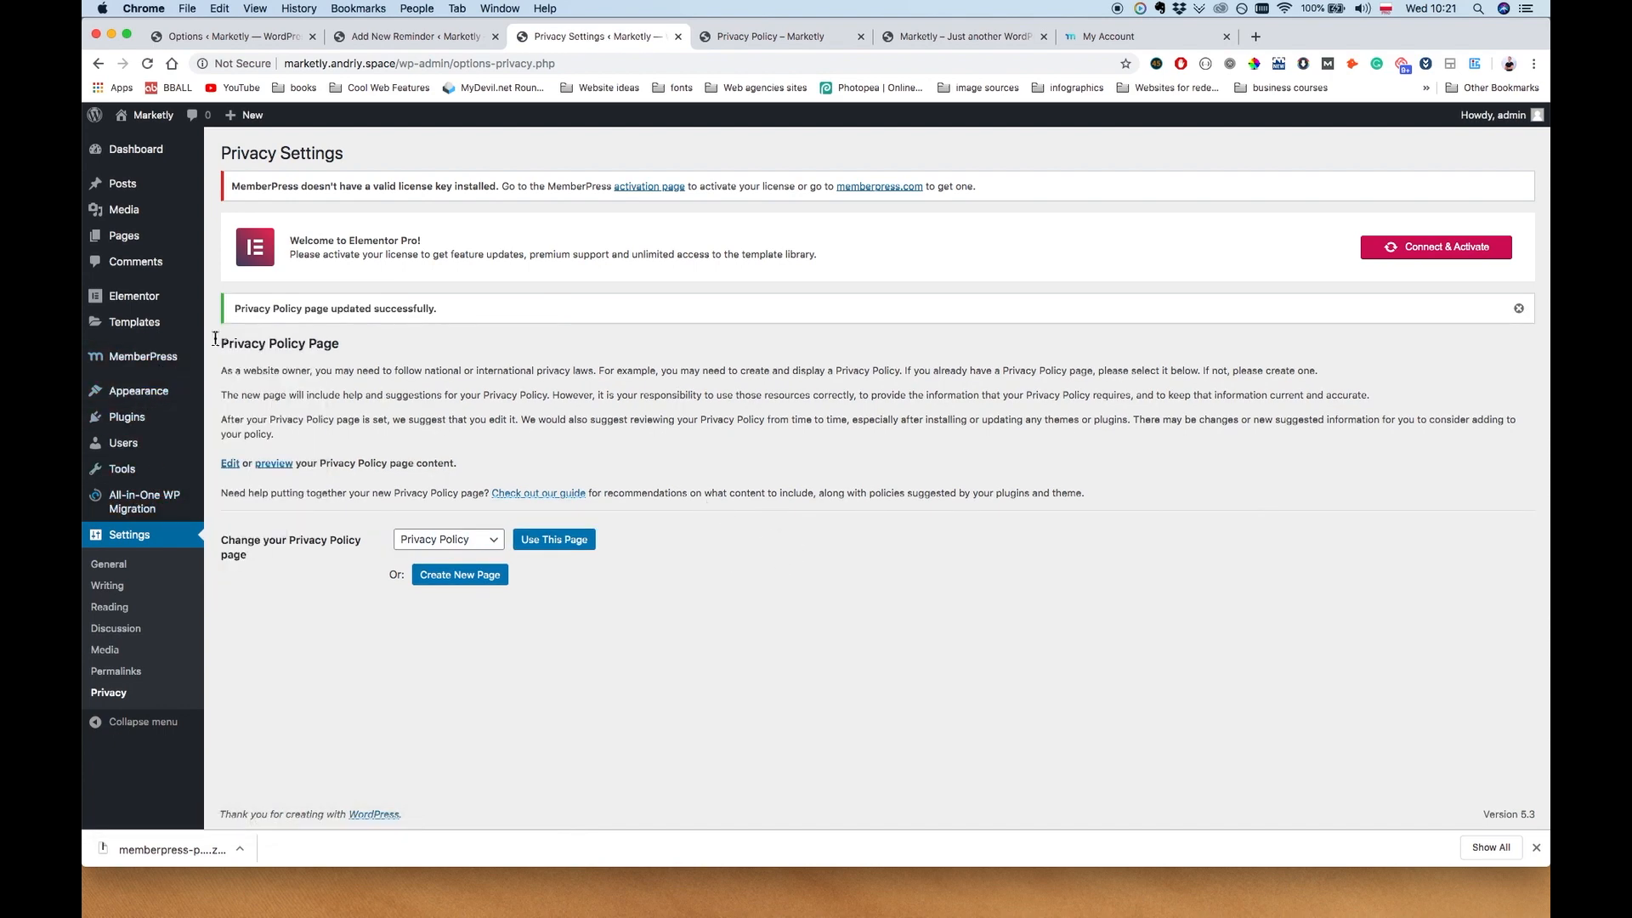
Switch the Privacy Policy acceptance requirement off and on again in the MemberPress account options, and save the options
{"action": "mouse_move", "coordinate": [239, 538]}
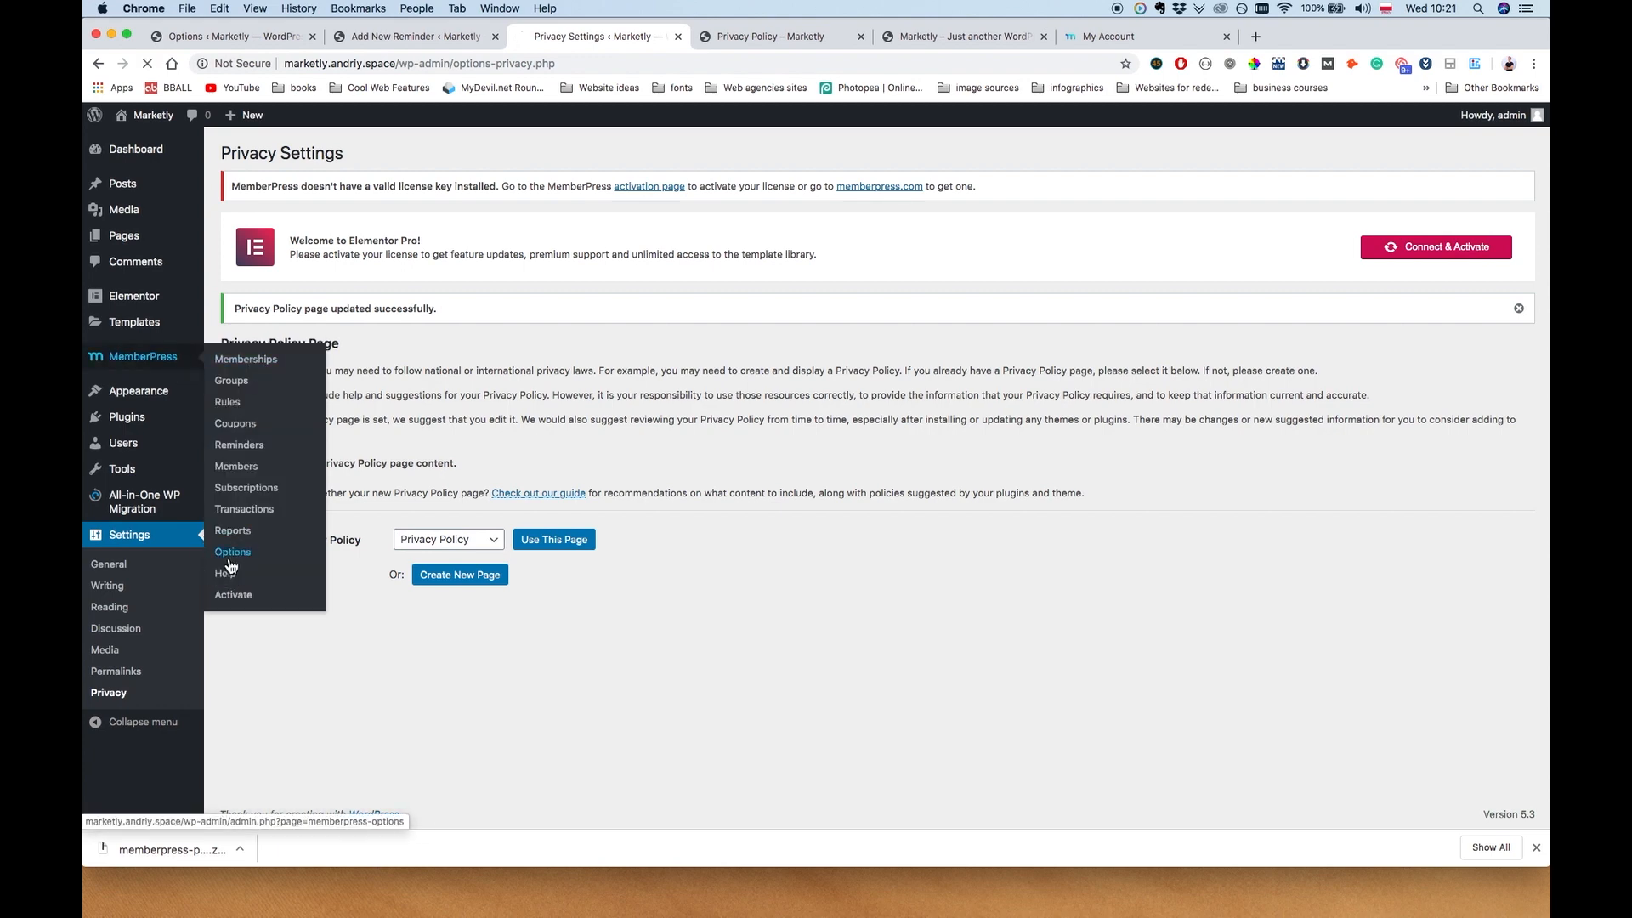
{"action": "left_click", "coordinate": [233, 552]}
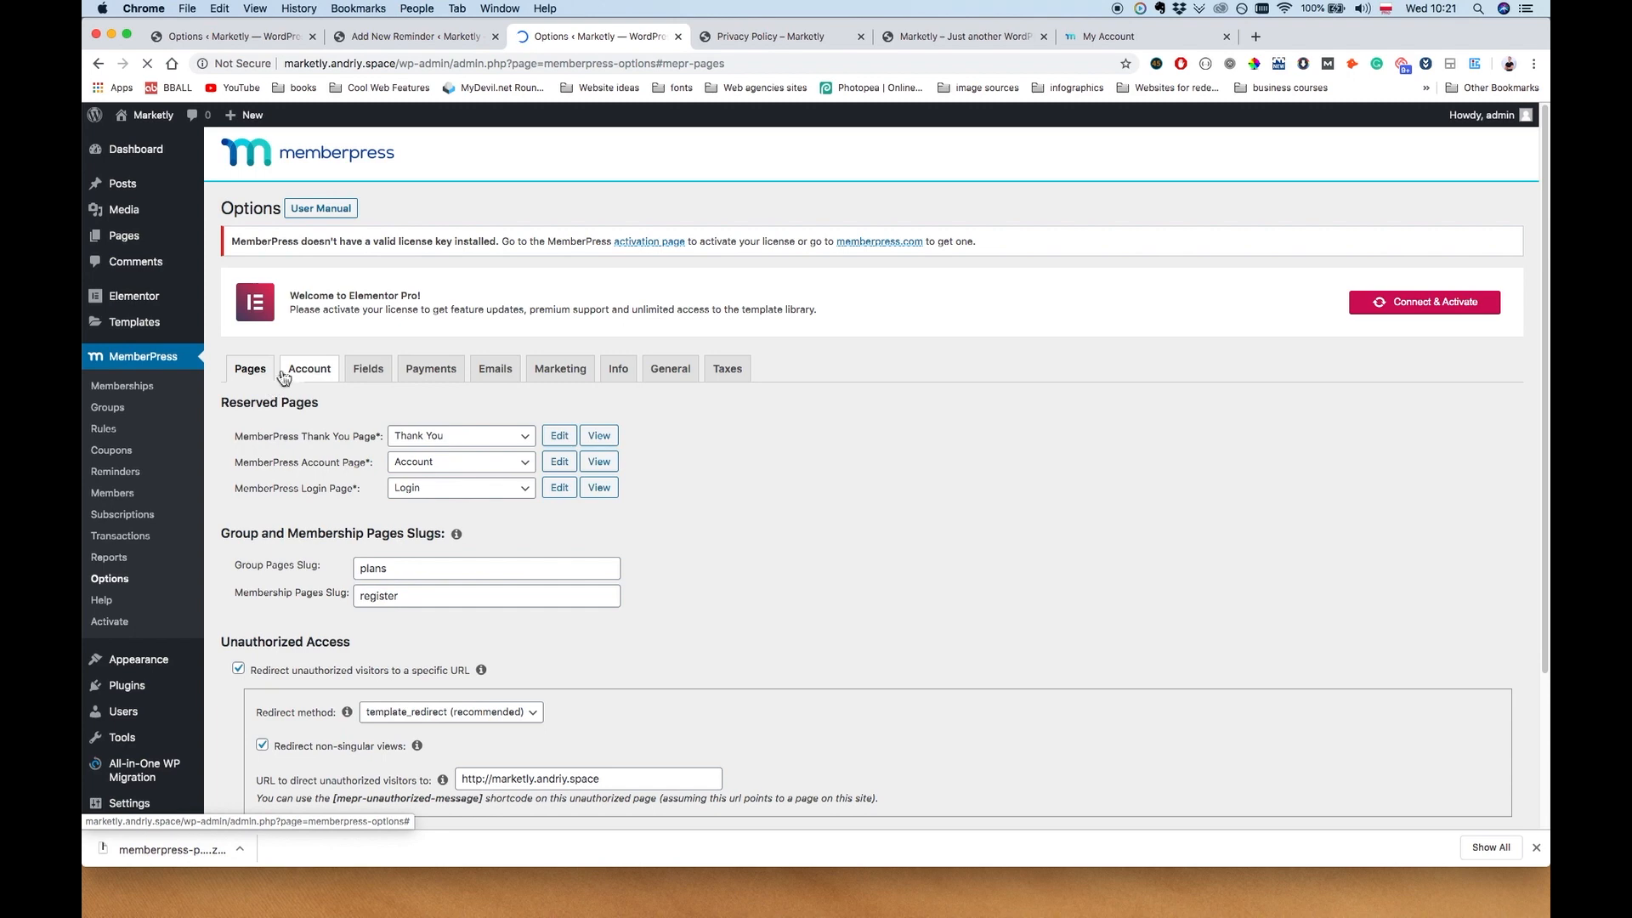
{"action": "left_click", "coordinate": [308, 368]}
{"action": "scroll", "coordinate": [1054, 505], "scroll_direction": "down", "scroll_amount": 3}
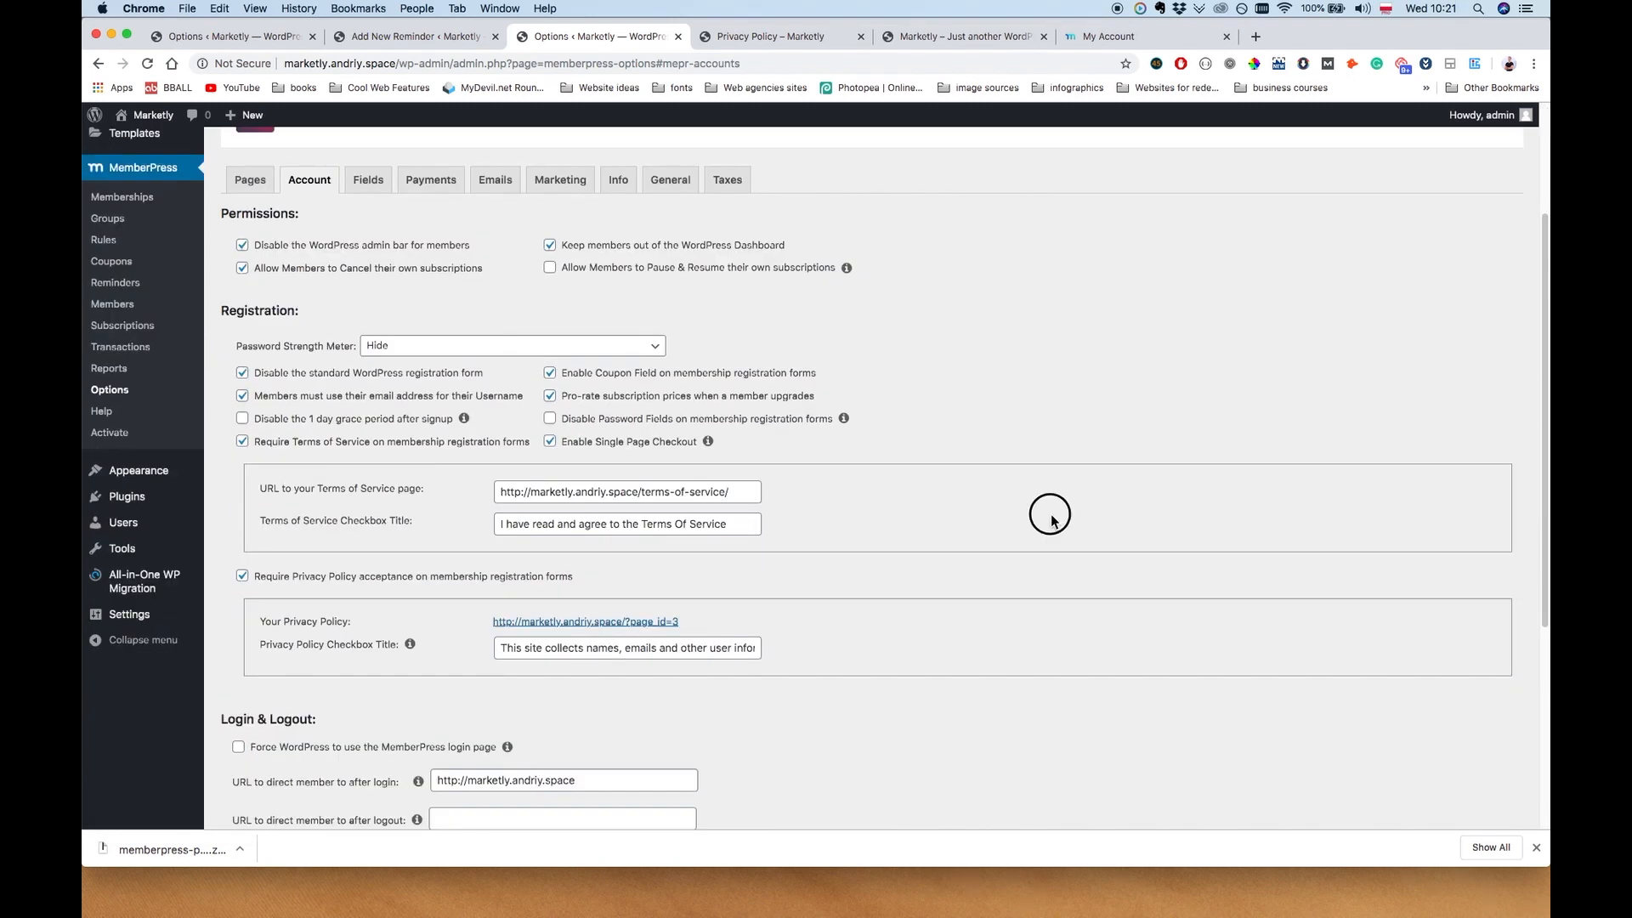
{"action": "scroll", "coordinate": [1046, 510], "scroll_direction": "down", "scroll_amount": 3}
{"action": "left_click", "coordinate": [463, 393]}
{"action": "left_click", "coordinate": [449, 389]}
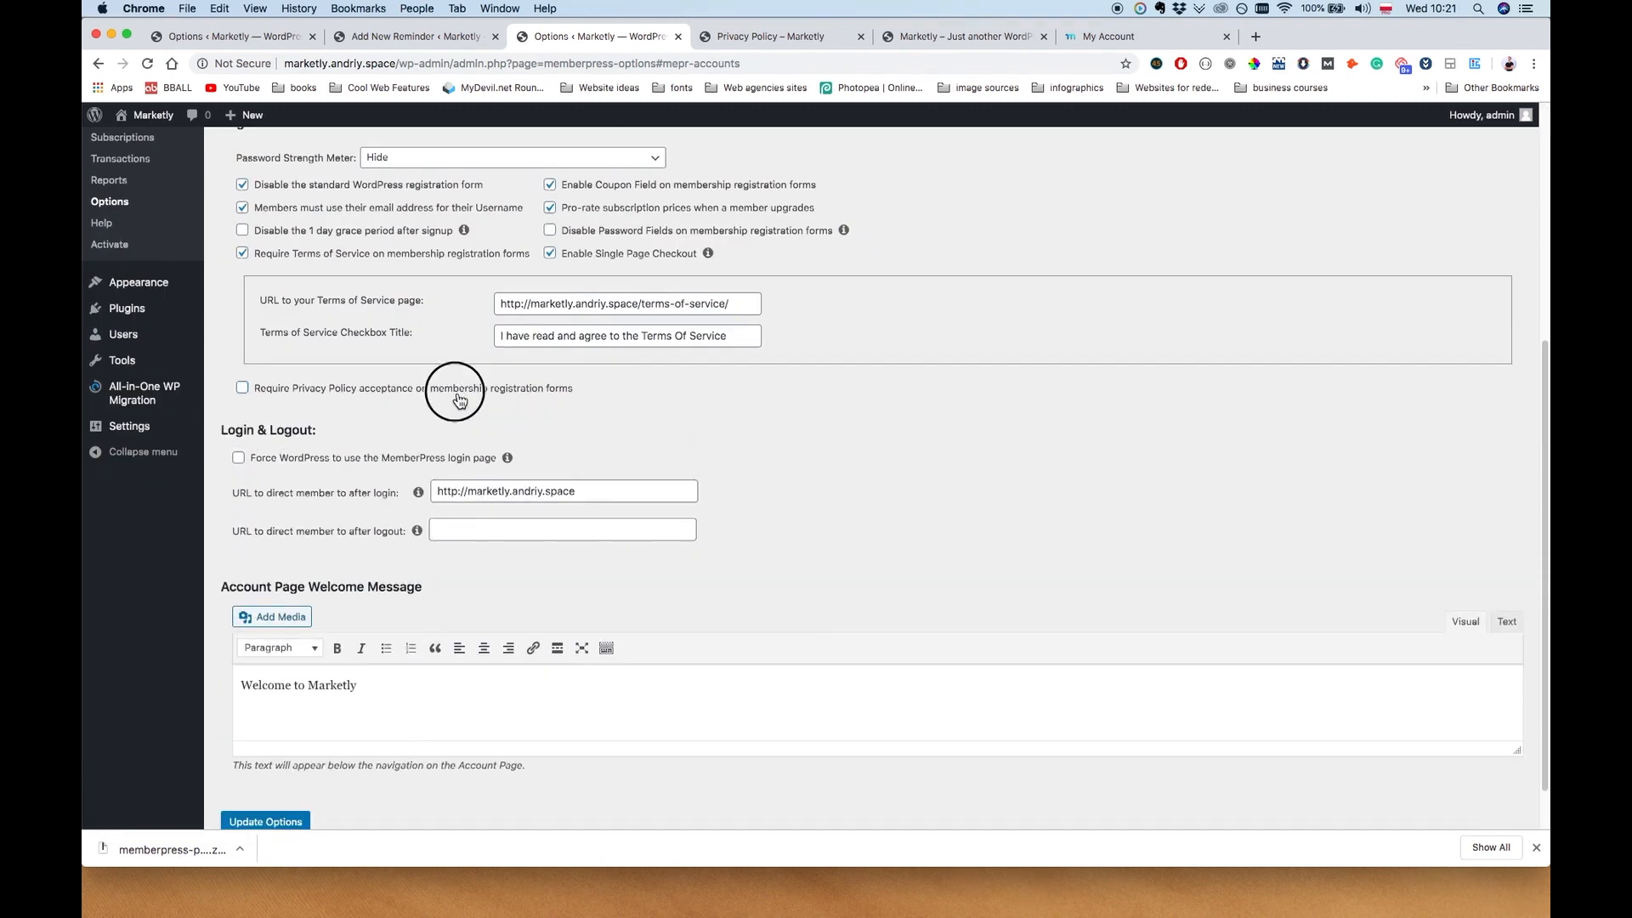
{"action": "scroll", "coordinate": [464, 406], "scroll_direction": "down", "scroll_amount": 3}
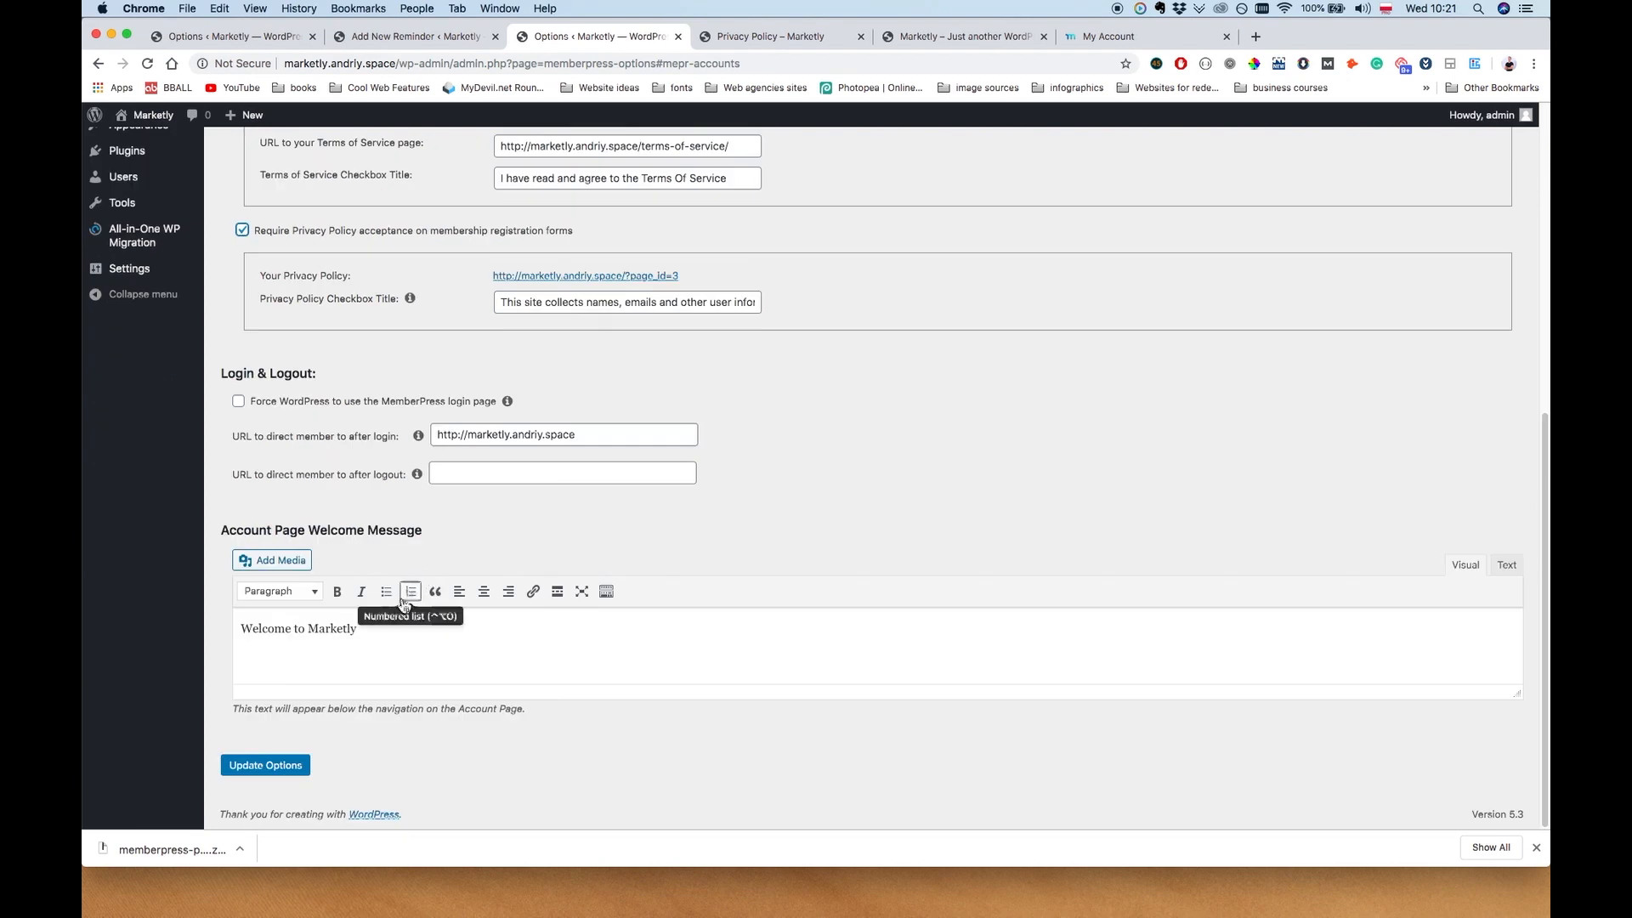
{"action": "left_click", "coordinate": [273, 769]}
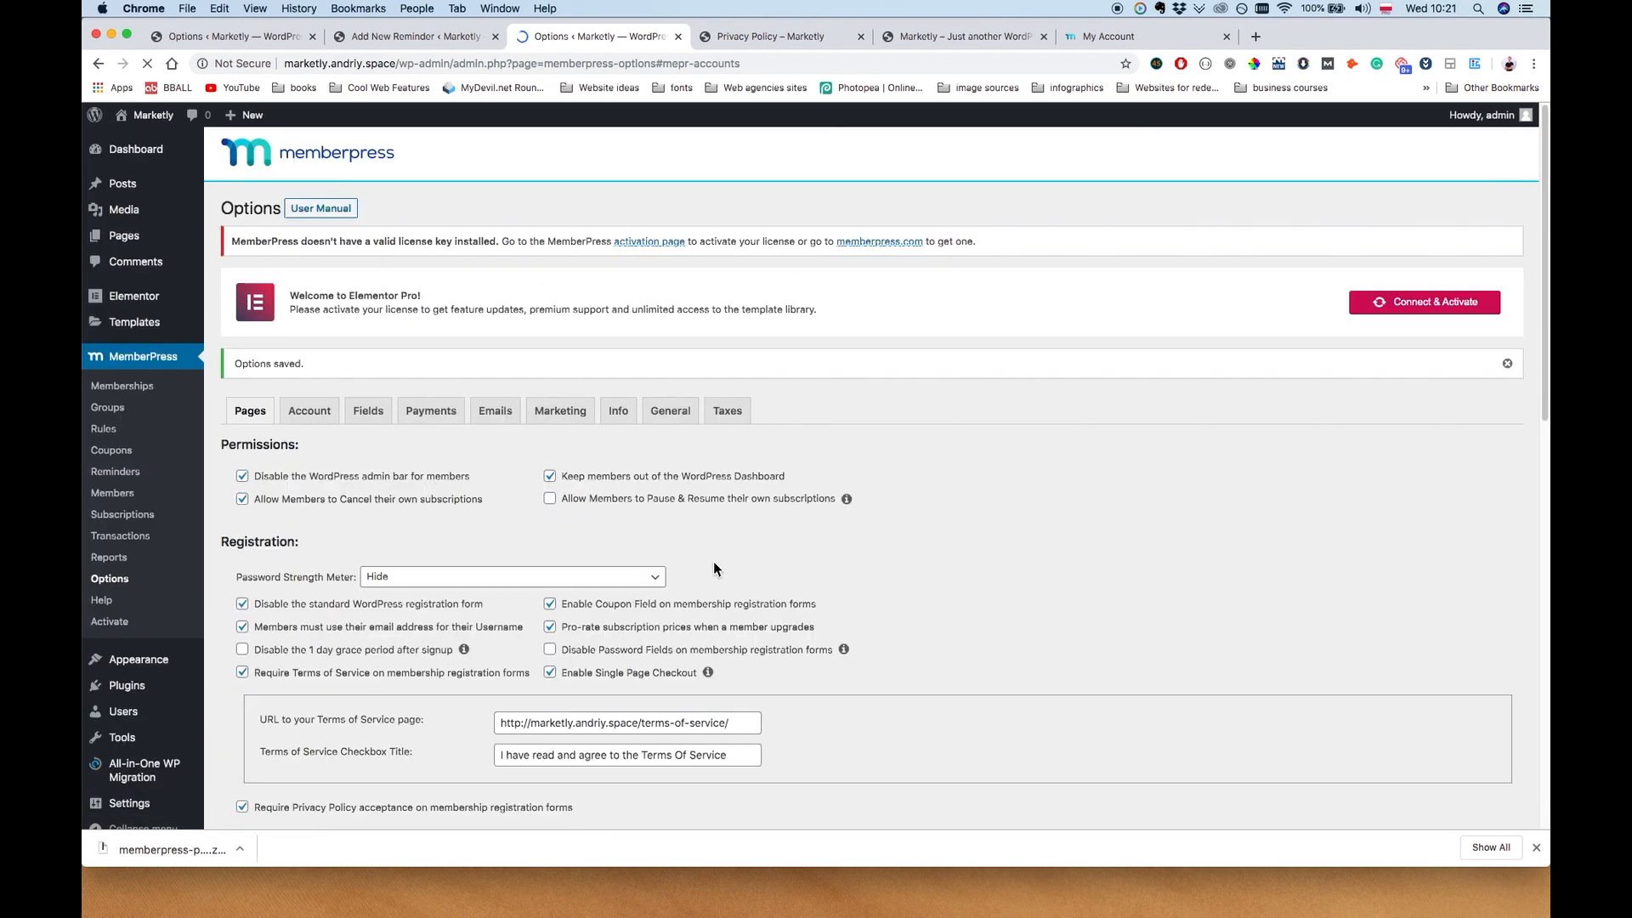
Start a new MemberPress membership titled "Membership" with a price of $20
{"action": "left_click", "coordinate": [142, 393]}
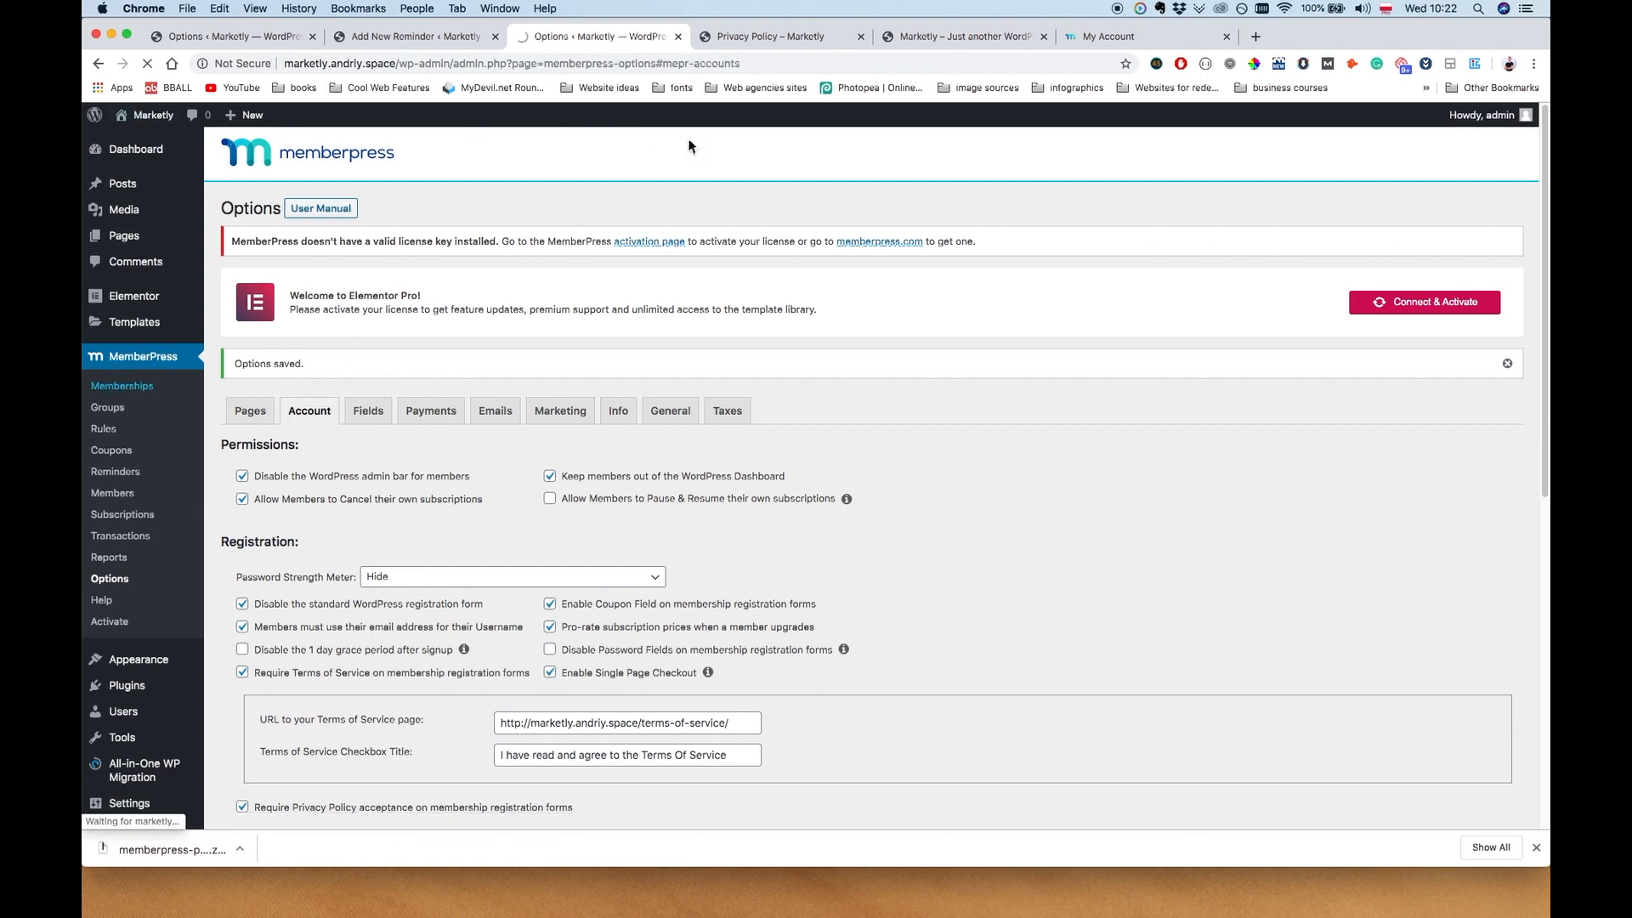
{"action": "left_click", "coordinate": [372, 208]}
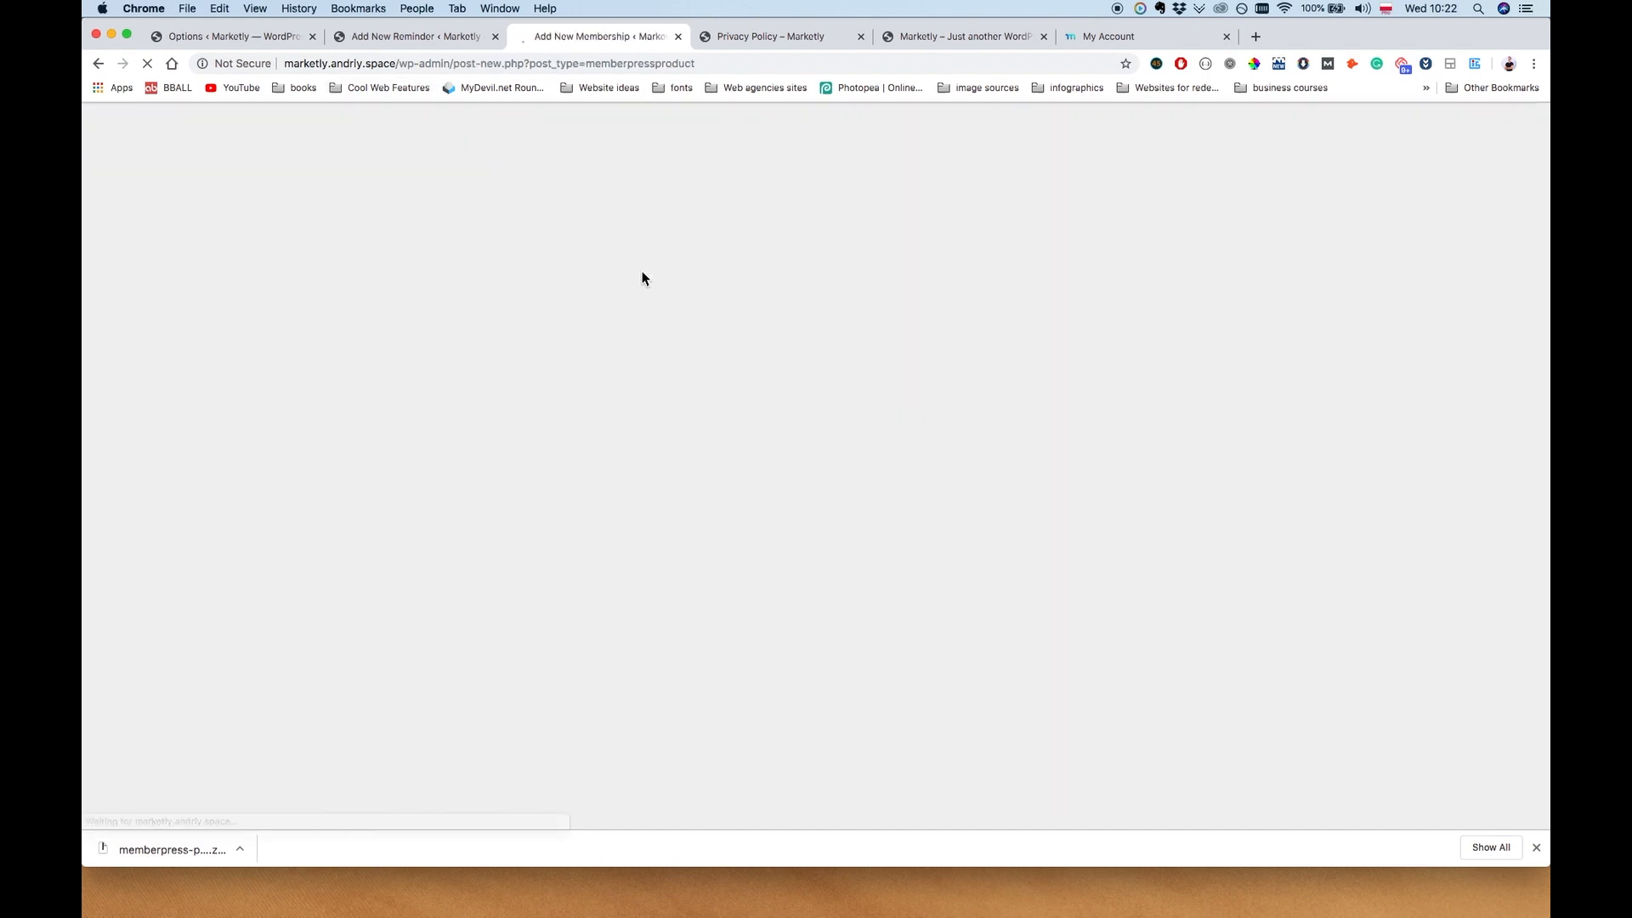
{"action": "type", "text": "Membership"}
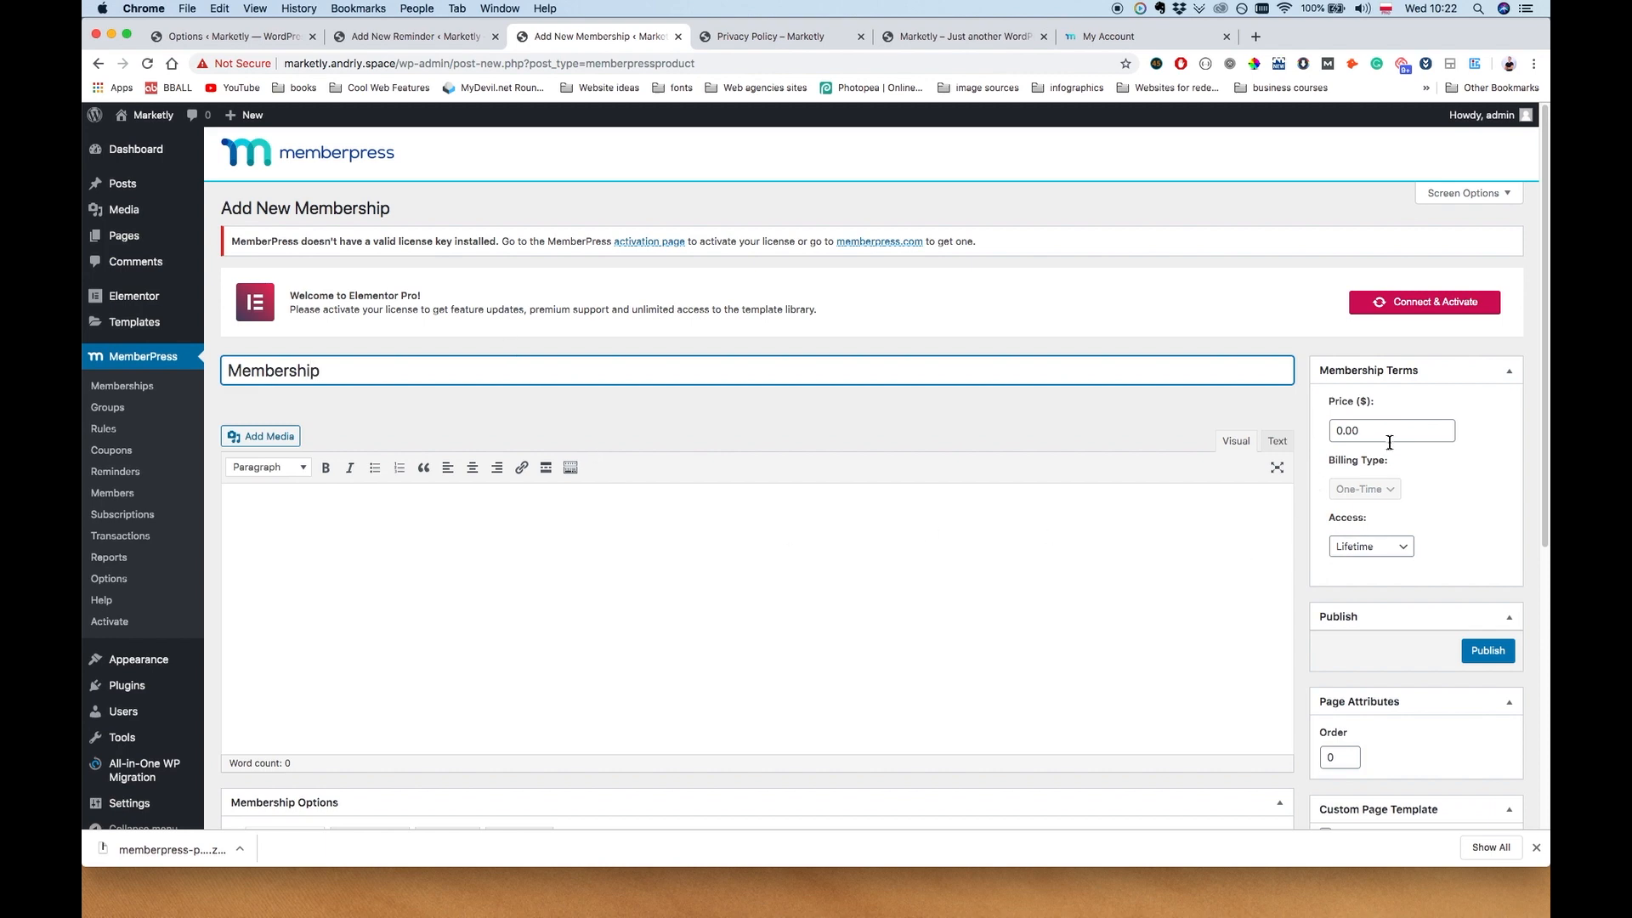
{"action": "left_click", "coordinate": [1396, 431]}
{"action": "left_click_drag", "start_coordinate": [1392, 433], "coordinate": [1281, 442]}
{"action": "type", "text": "20"}
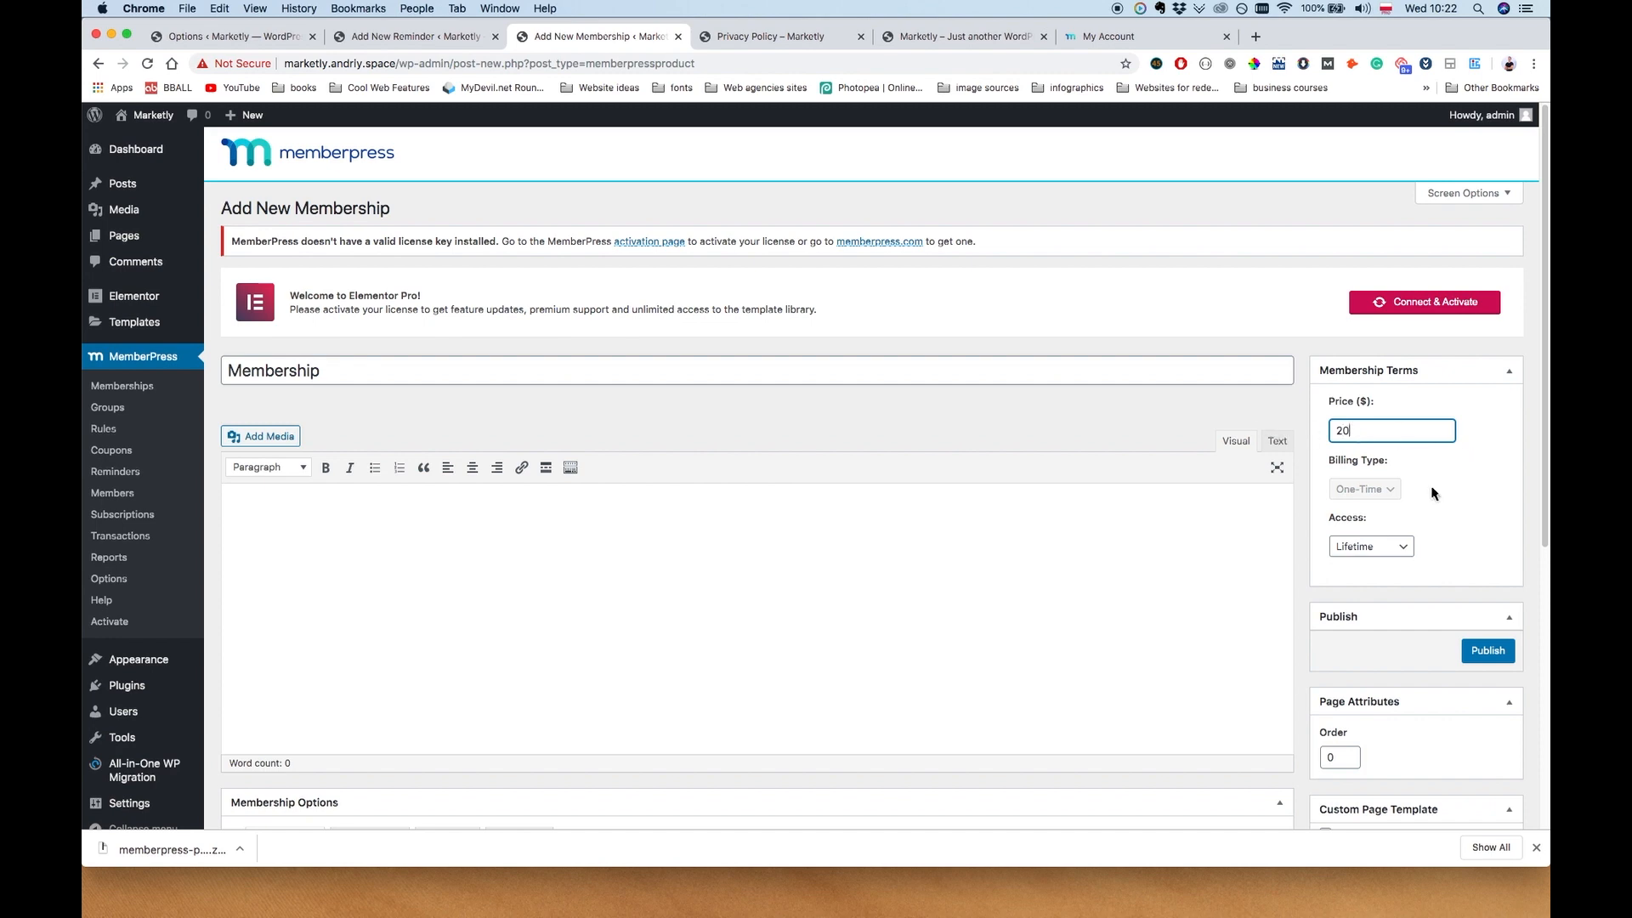
Set the membership's billing type to Recurring with a Custom interval
{"action": "left_click", "coordinate": [1392, 546]}
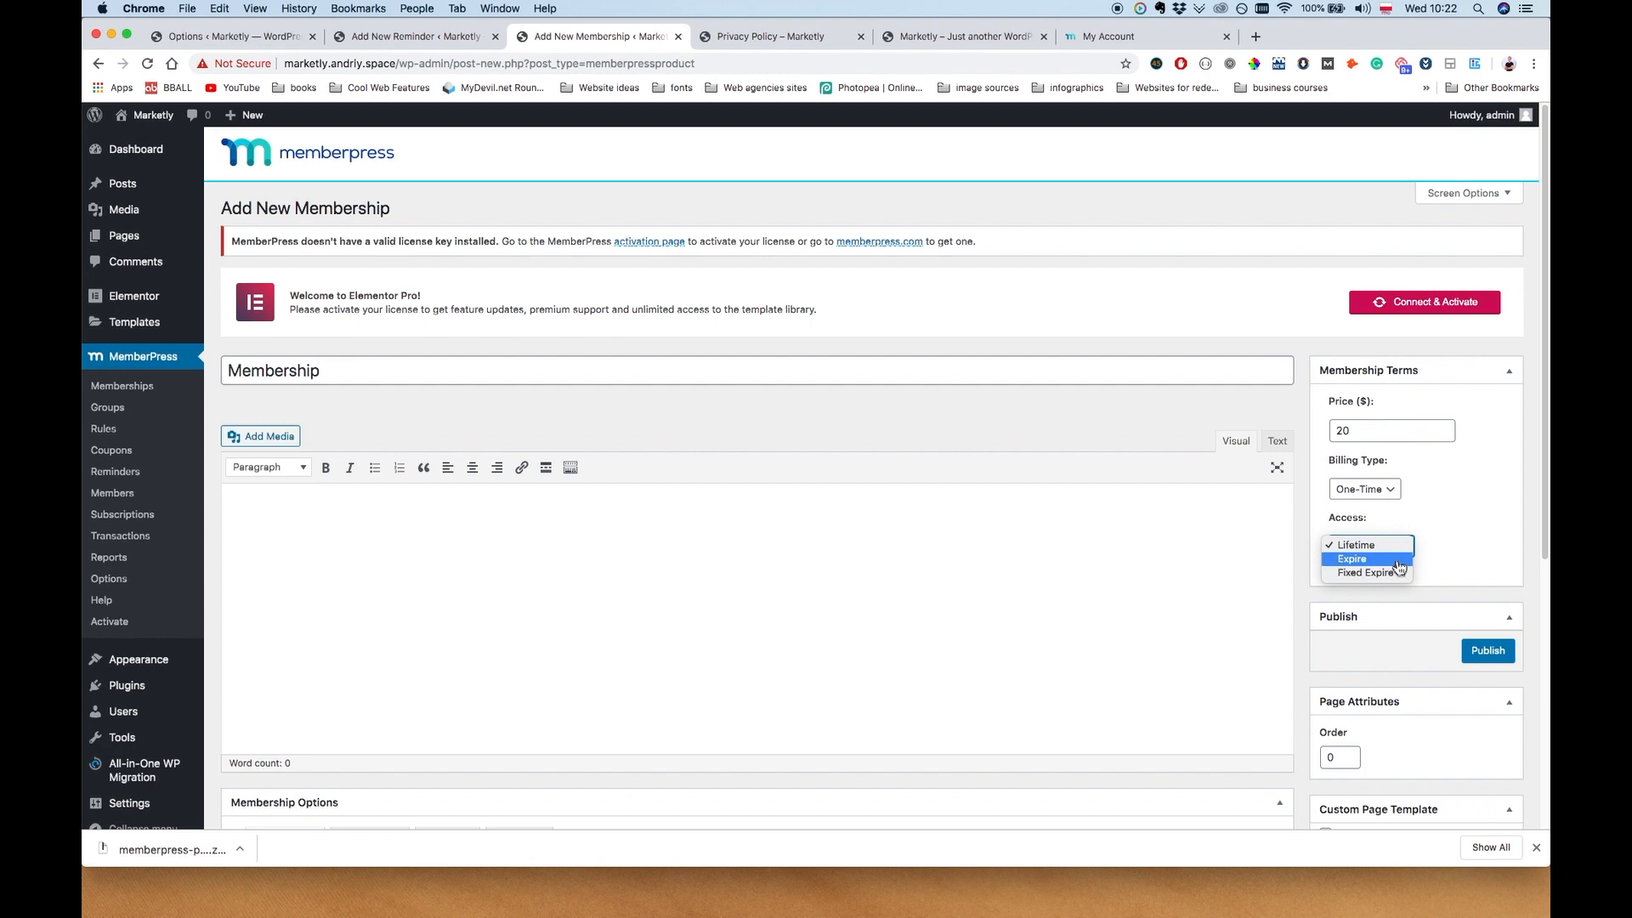
{"action": "left_click", "coordinate": [1360, 490]}
{"action": "left_click", "coordinate": [1360, 490]}
{"action": "left_click", "coordinate": [1386, 492]}
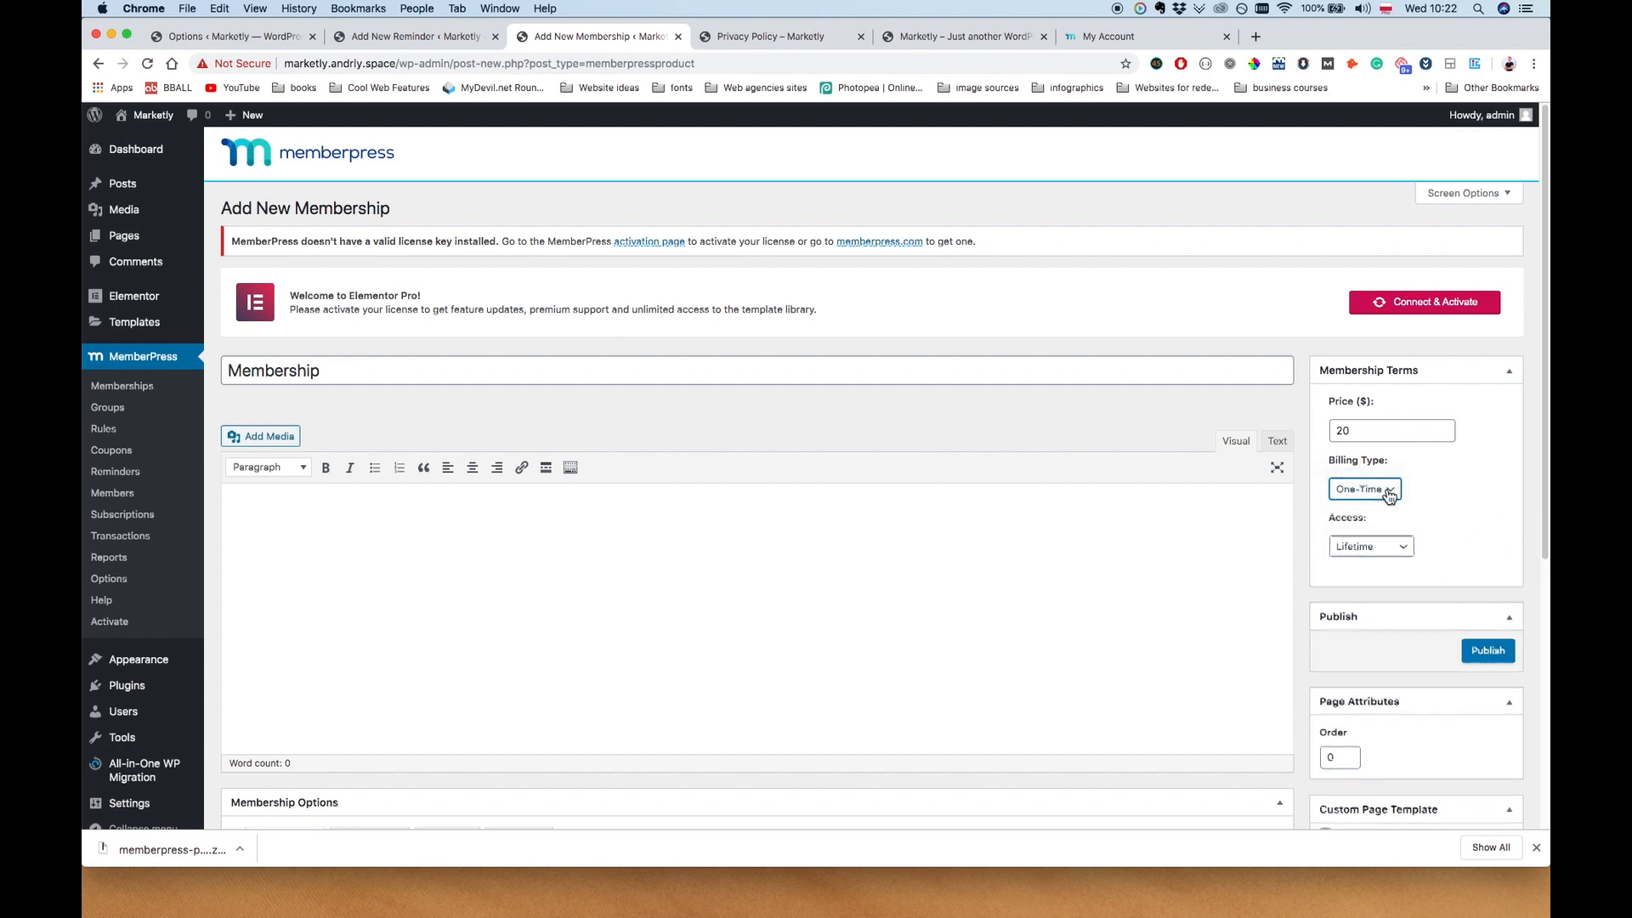
{"action": "left_click", "coordinate": [1293, 600]}
{"action": "type", "text": "3"}
{"action": "left_click", "coordinate": [1292, 600]}
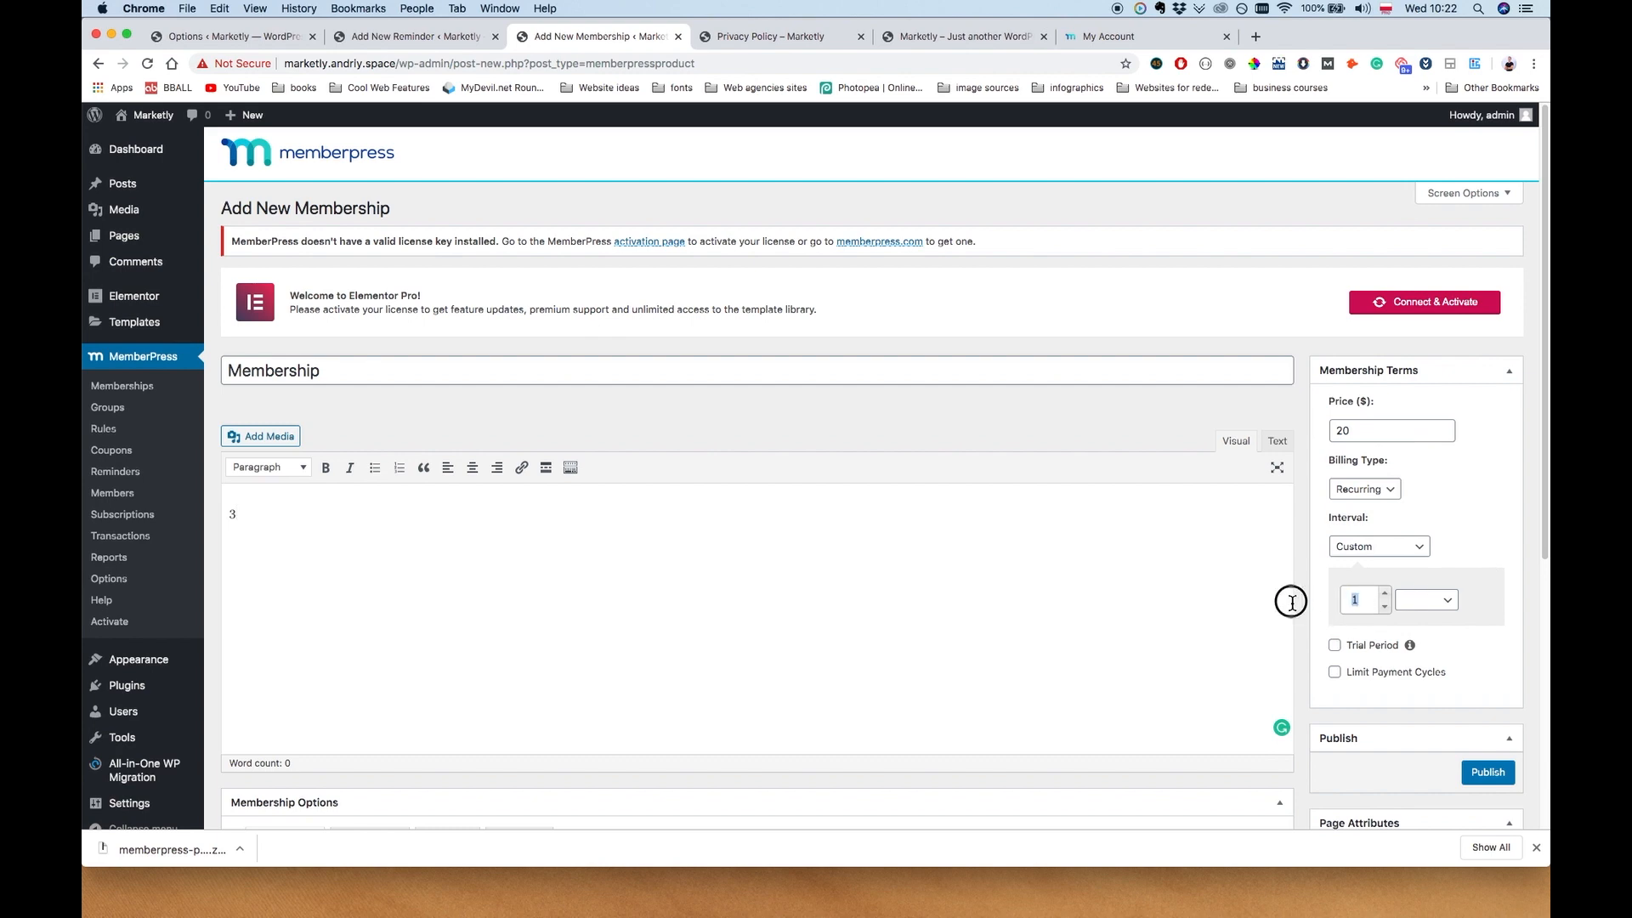
Try a value of 30 for the custom billing interval, and change the interval to 1 months
{"action": "left_click", "coordinate": [1352, 600]}
{"action": "type", "text": "30"}
{"action": "left_click", "coordinate": [1435, 600]}
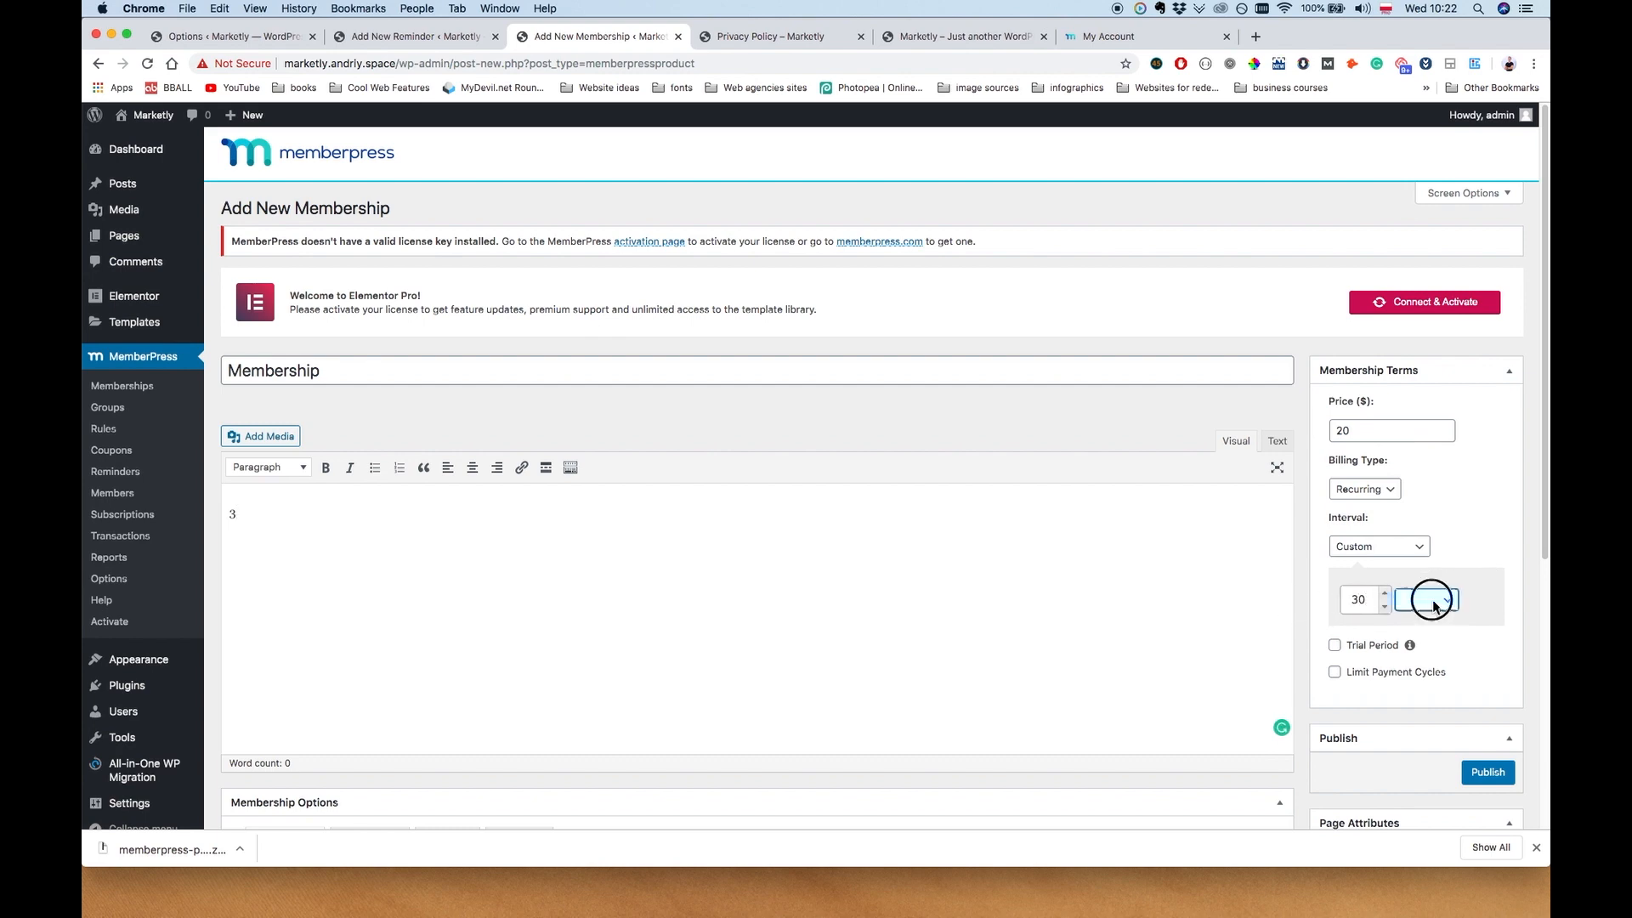
{"action": "left_click", "coordinate": [1451, 598]}
{"action": "left_click_drag", "start_coordinate": [1367, 598], "coordinate": [1341, 602]}
{"action": "type", "text": "1"}
{"action": "left_click", "coordinate": [1445, 602]}
{"action": "left_click", "coordinate": [1433, 610]}
Change the membership's billing interval to Monthly
{"action": "left_click", "coordinate": [1384, 551]}
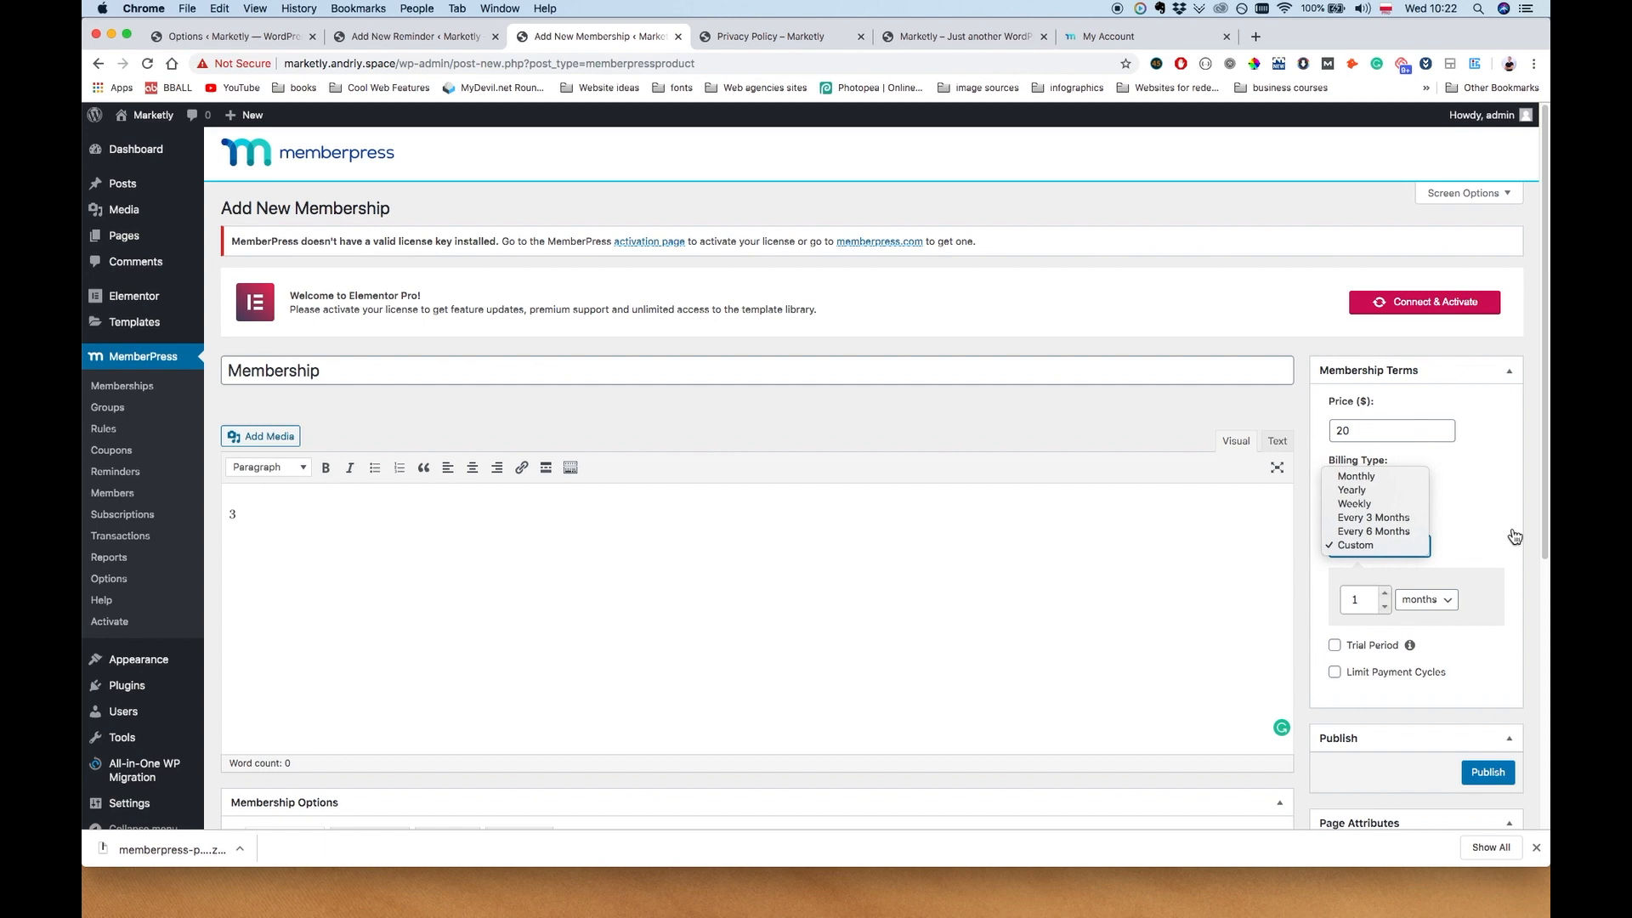
{"action": "left_click", "coordinate": [1405, 478]}
{"action": "left_click", "coordinate": [1500, 559]}
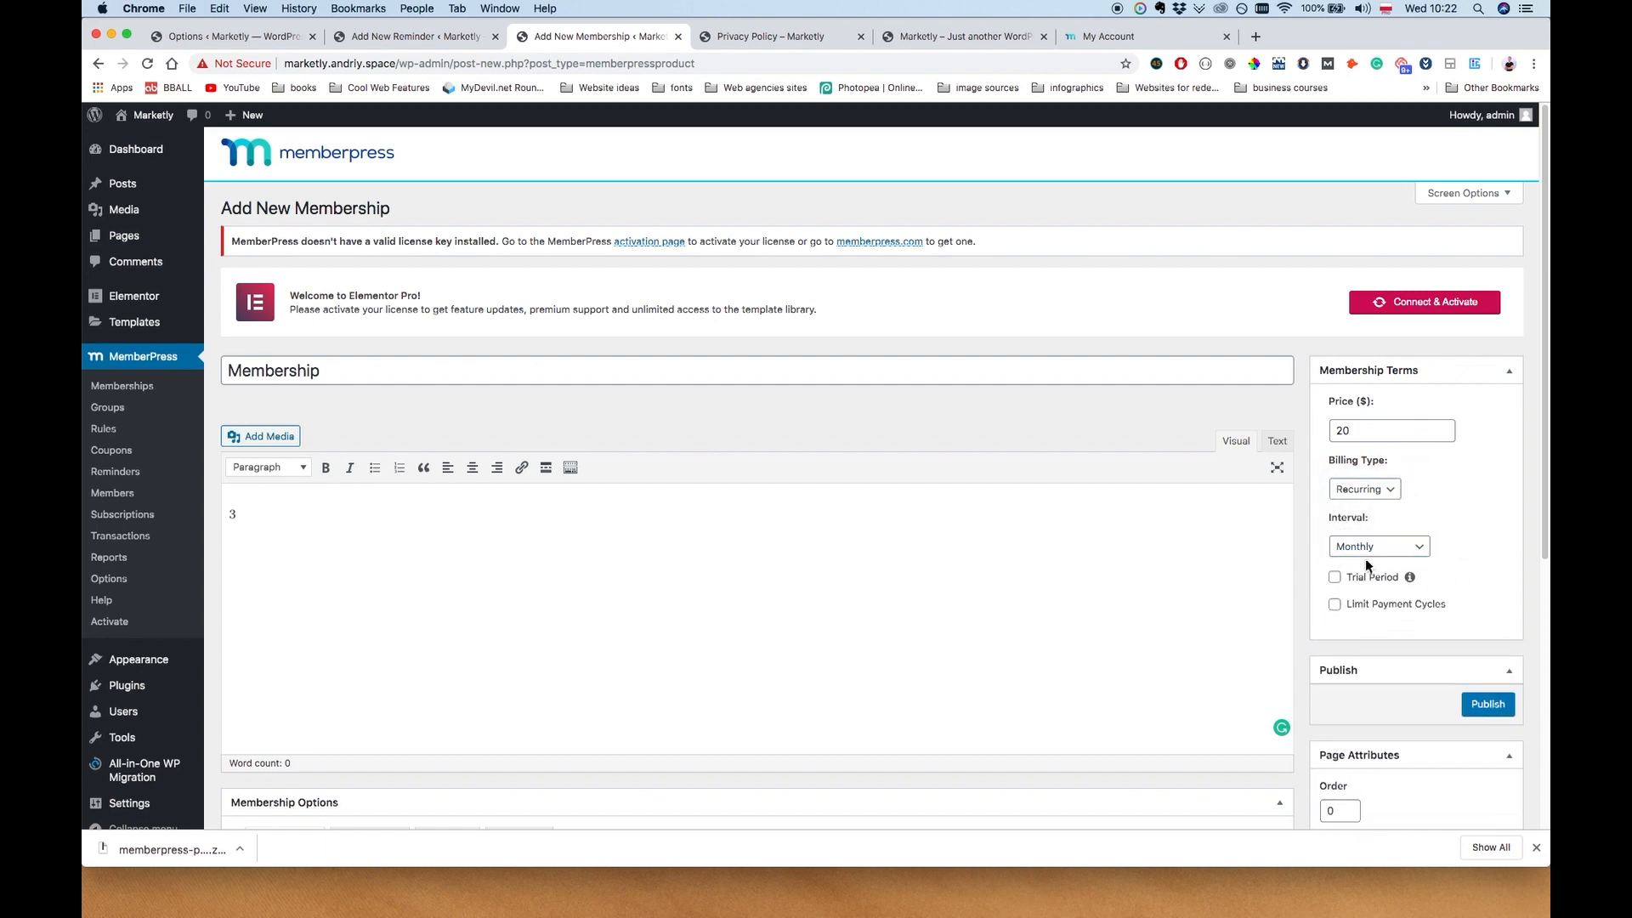
Enable a trial period for the membership with a duration of 14 days
{"action": "left_click", "coordinate": [1336, 579]}
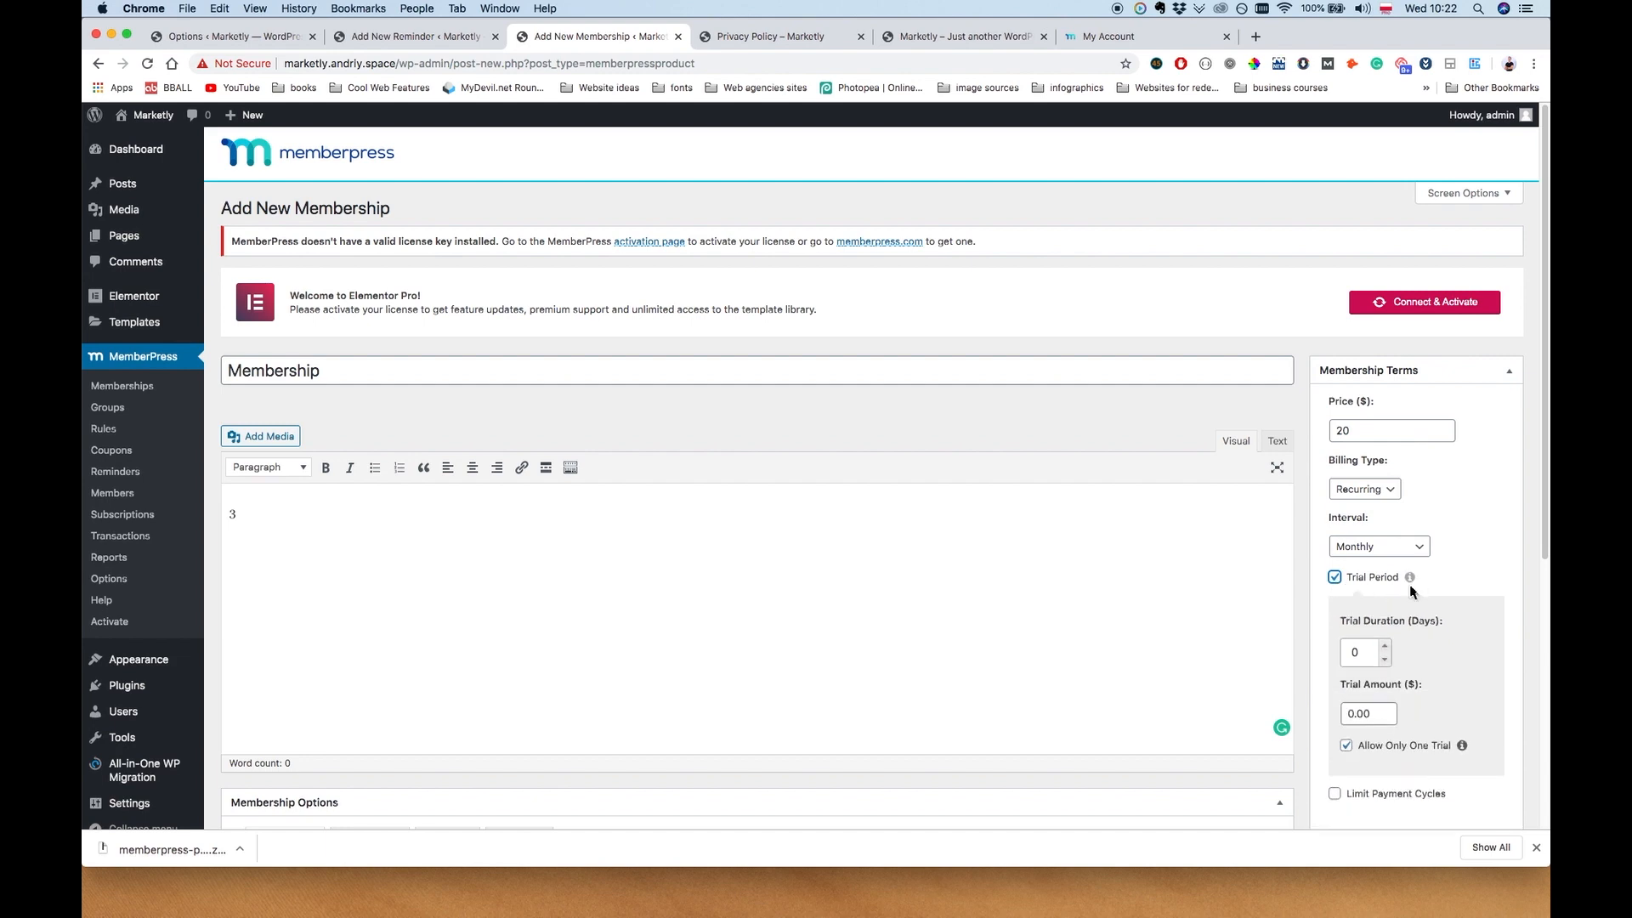
{"action": "double_click", "coordinate": [1360, 651]}
{"action": "double_click", "coordinate": [1370, 712]}
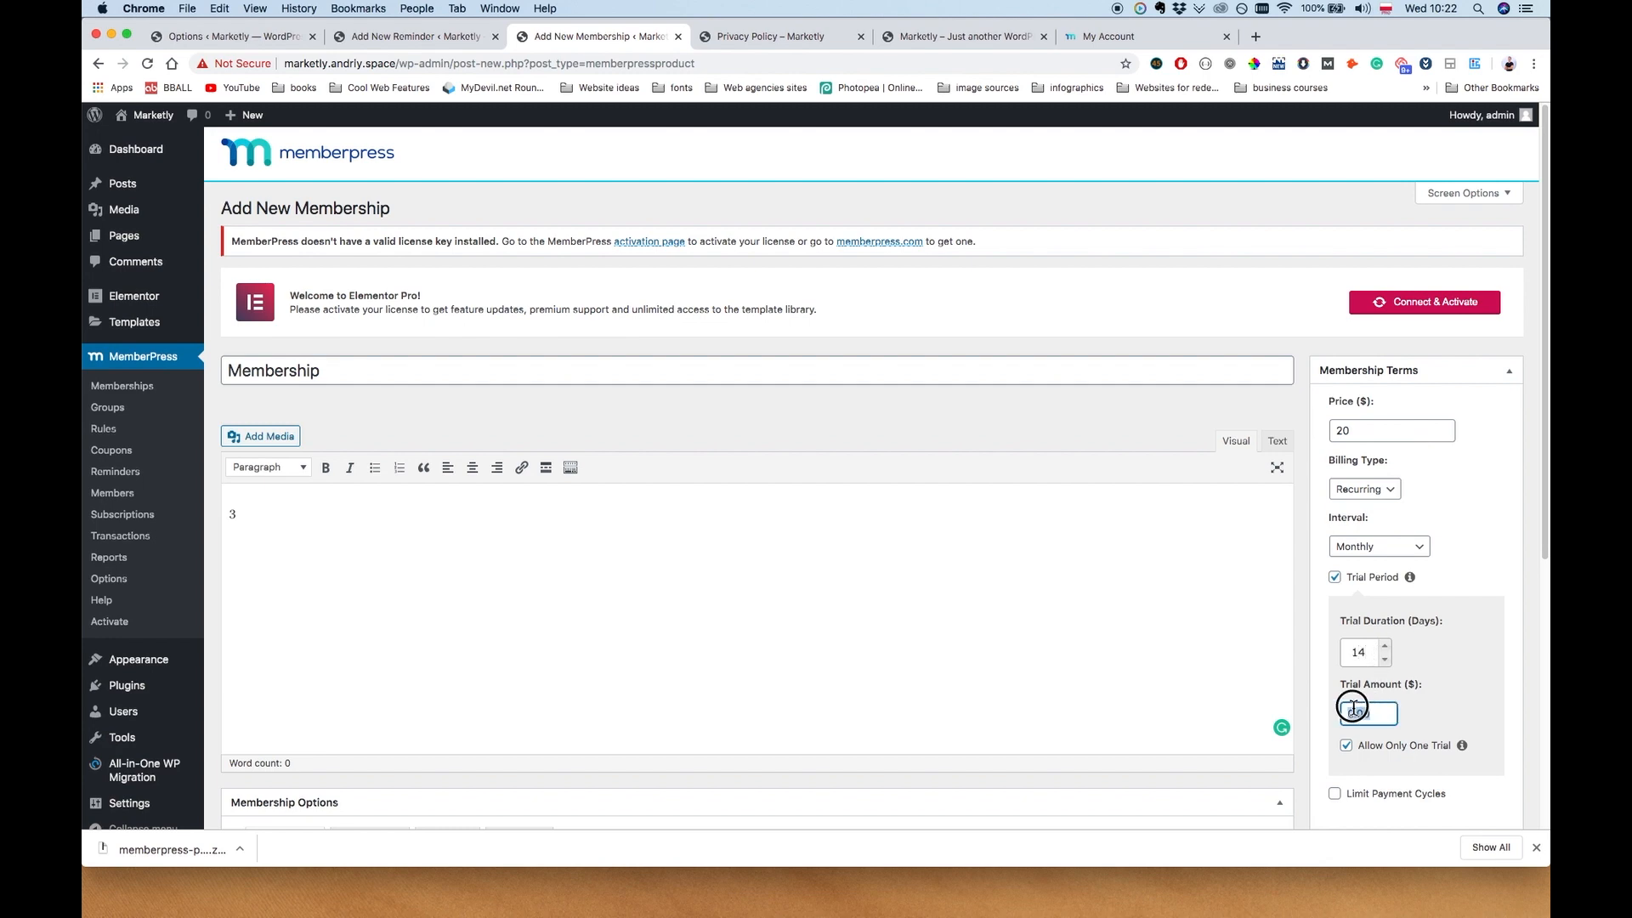
Set the membership price to $30 and the trial amount to $20
{"action": "left_click", "coordinate": [1338, 430]}
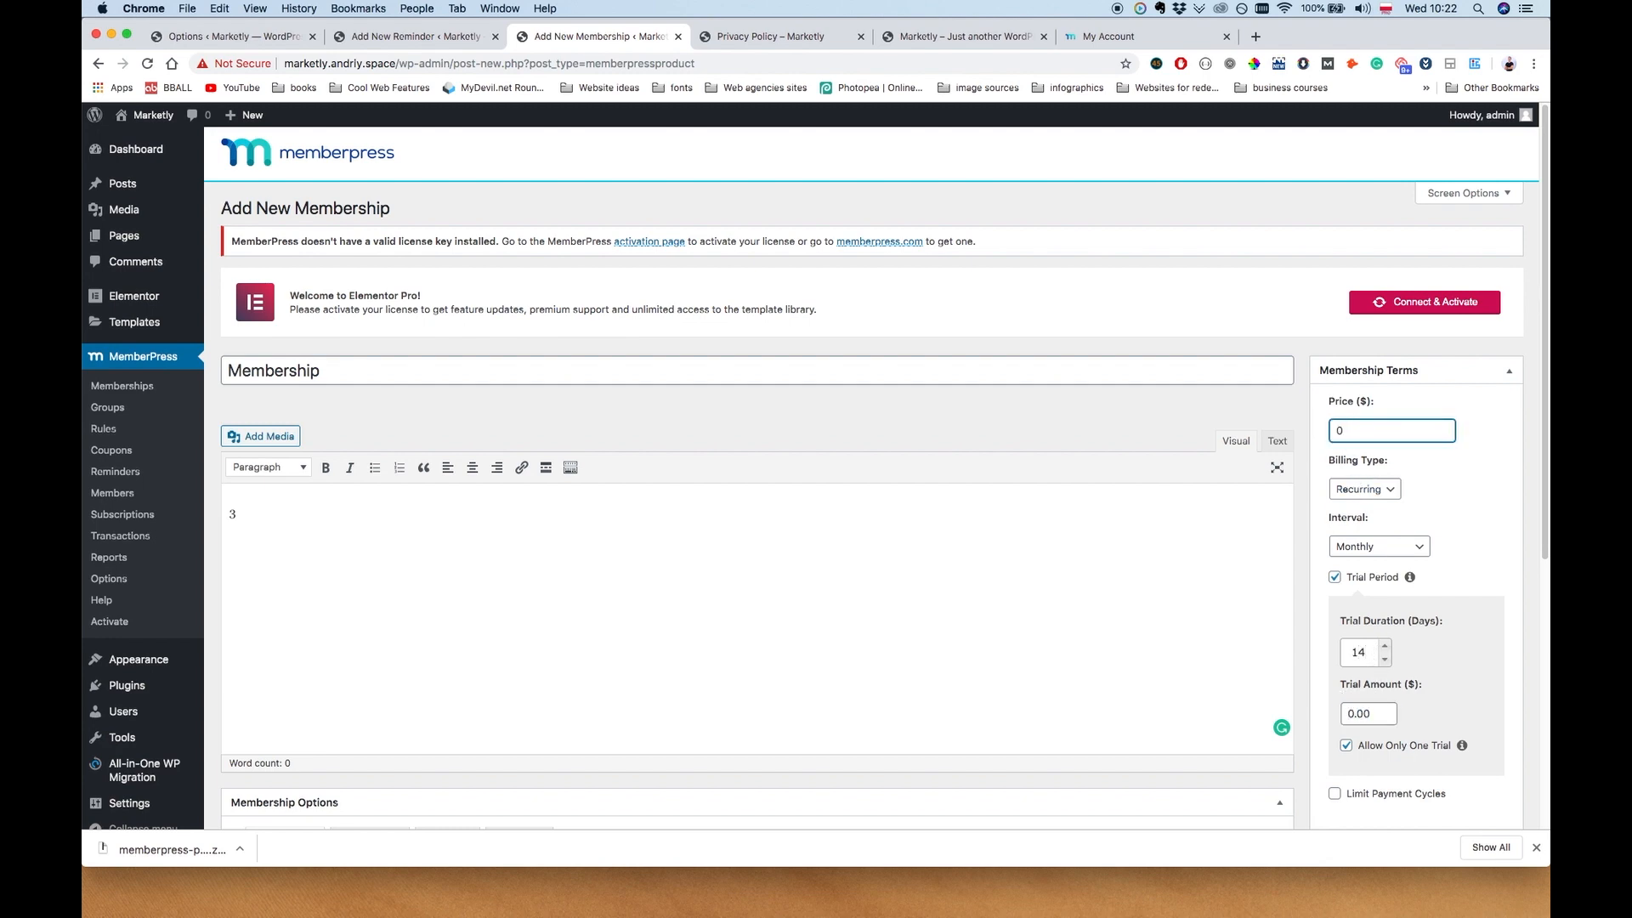
{"action": "double_click", "coordinate": [1360, 712]}
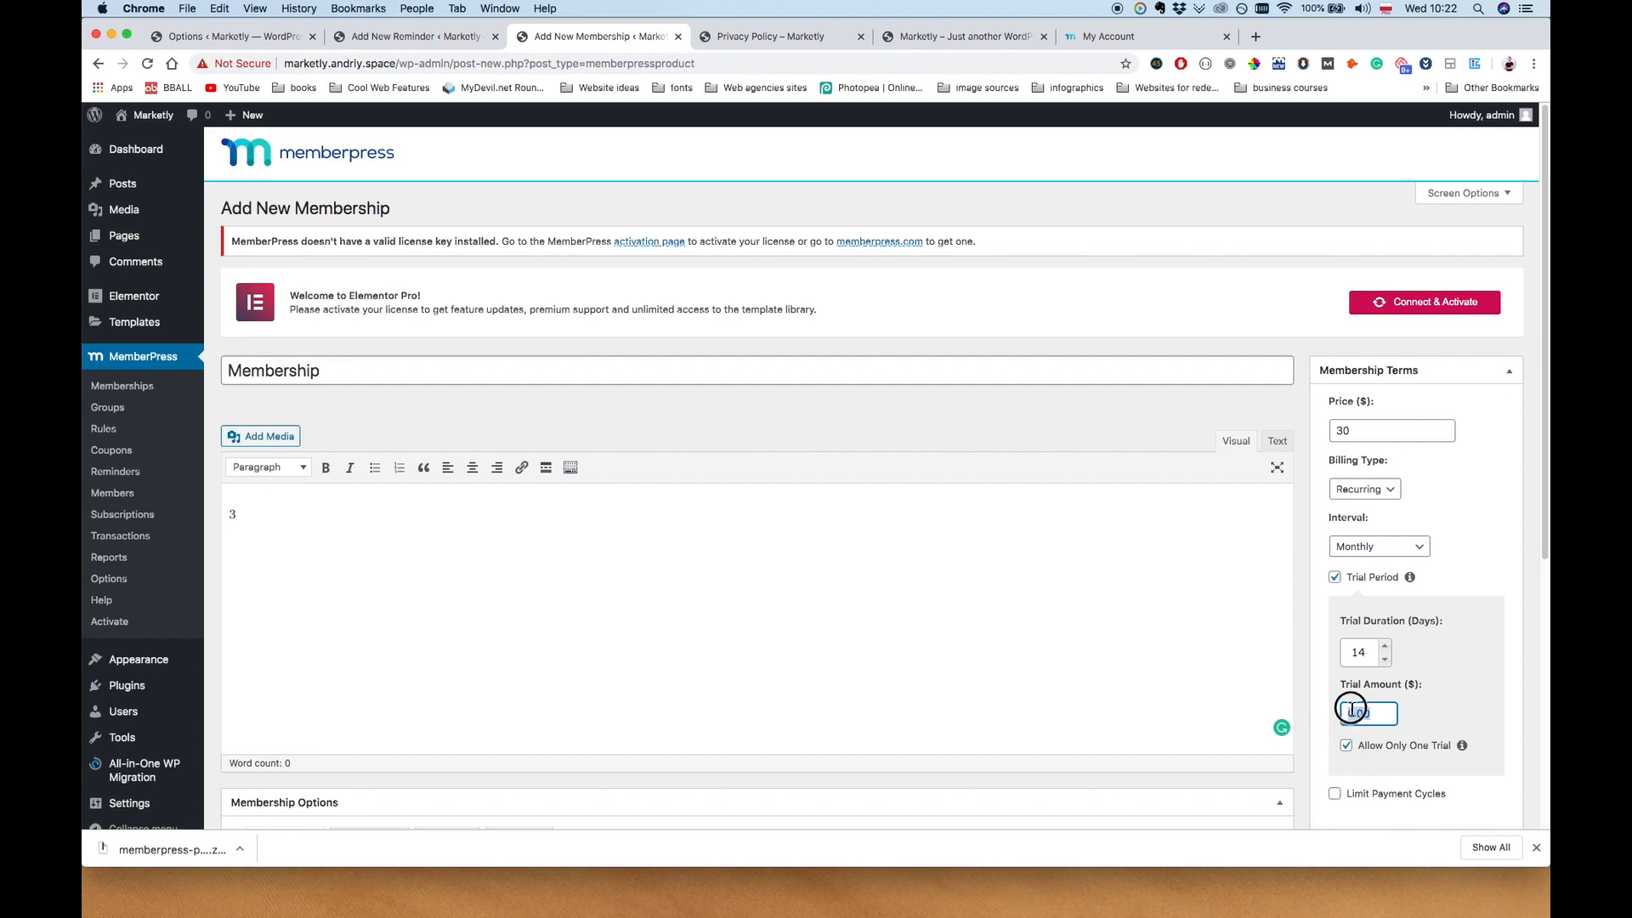
{"action": "key", "text": "BackSpace"}
{"action": "type", "text": "20"}
{"action": "left_click", "coordinate": [1483, 702]}
{"action": "scroll", "coordinate": [1484, 702], "scroll_direction": "down", "scroll_amount": 3}
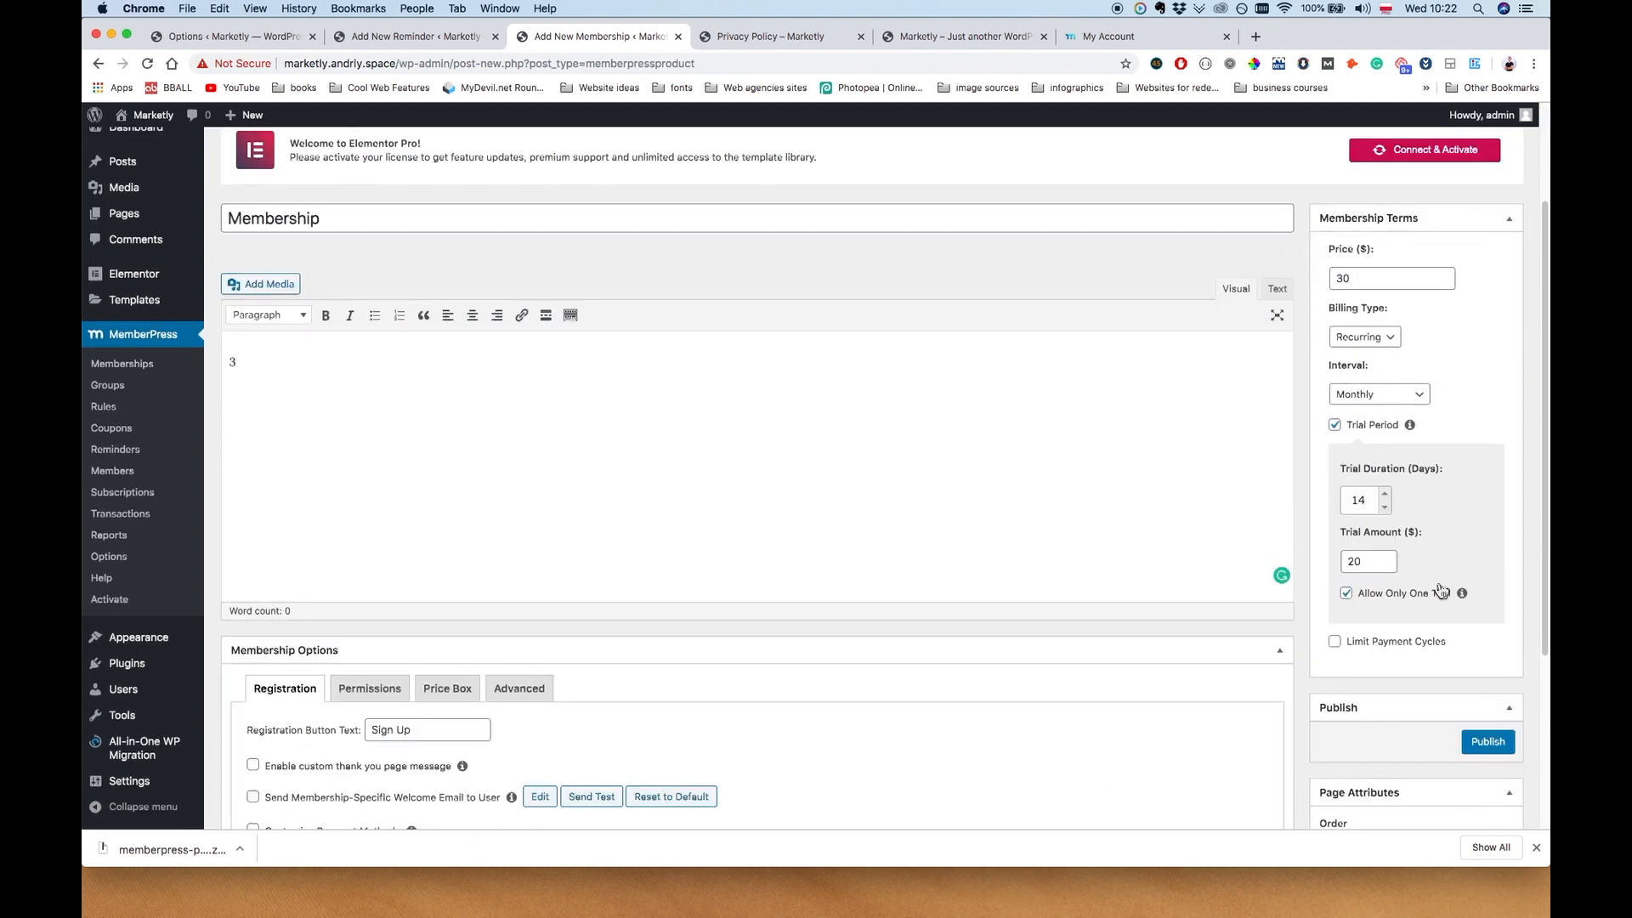
{"action": "scroll", "coordinate": [863, 627], "scroll_direction": "down", "scroll_amount": 3}
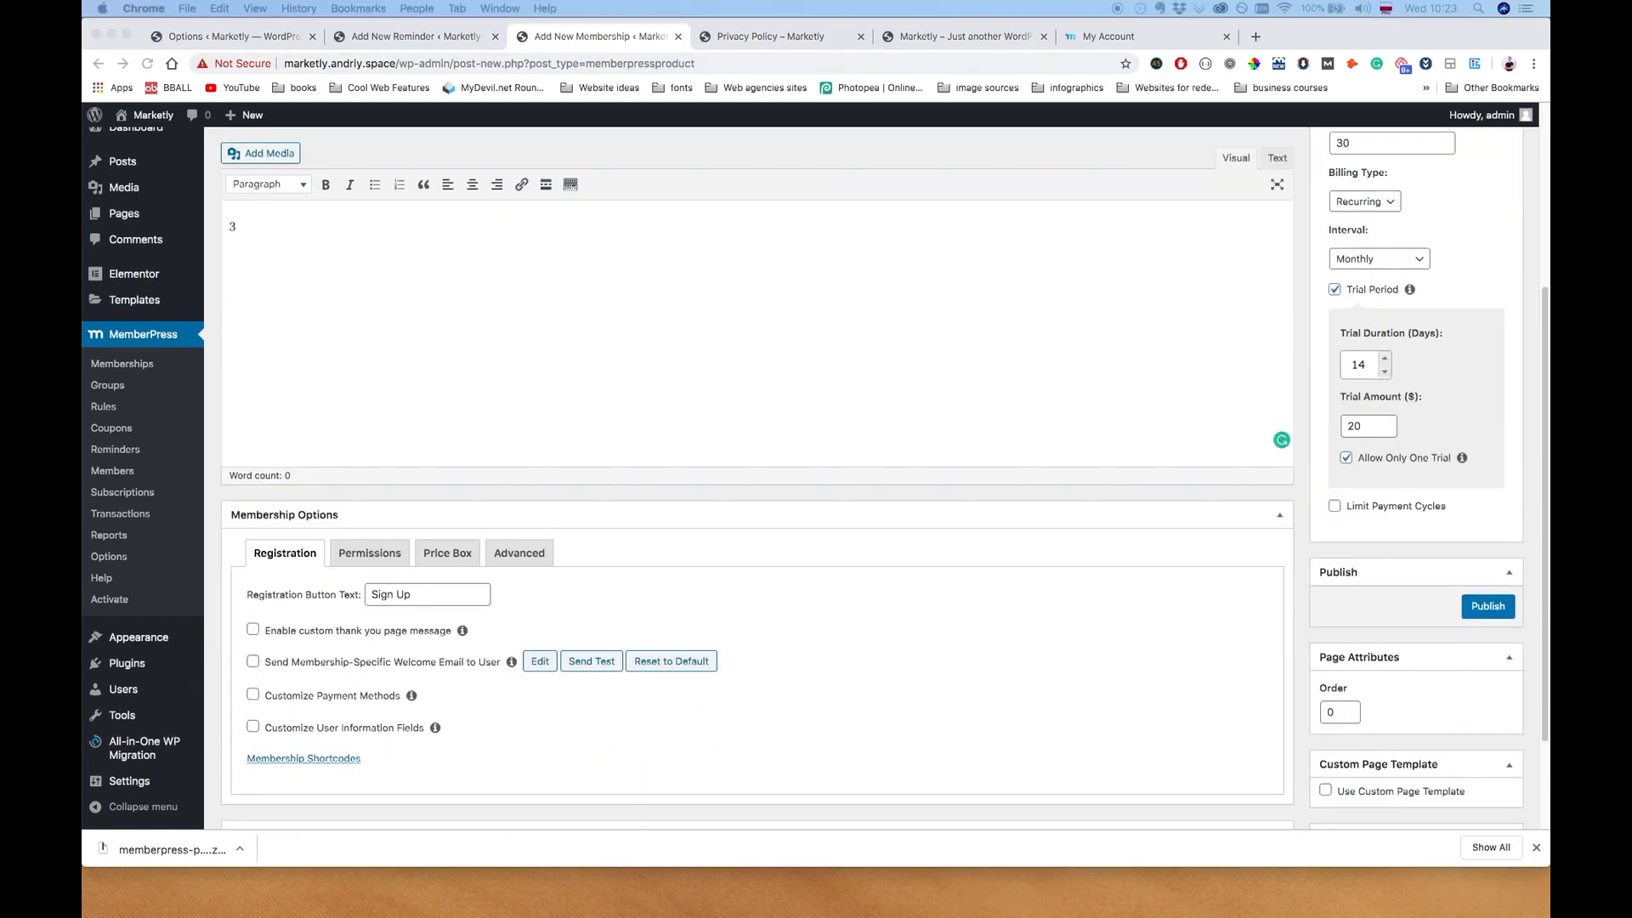
Remove the stray text from the membership's description and publish the membership
{"action": "left_click", "coordinate": [306, 269]}
{"action": "scroll", "coordinate": [350, 208], "scroll_direction": "up", "scroll_amount": 1}
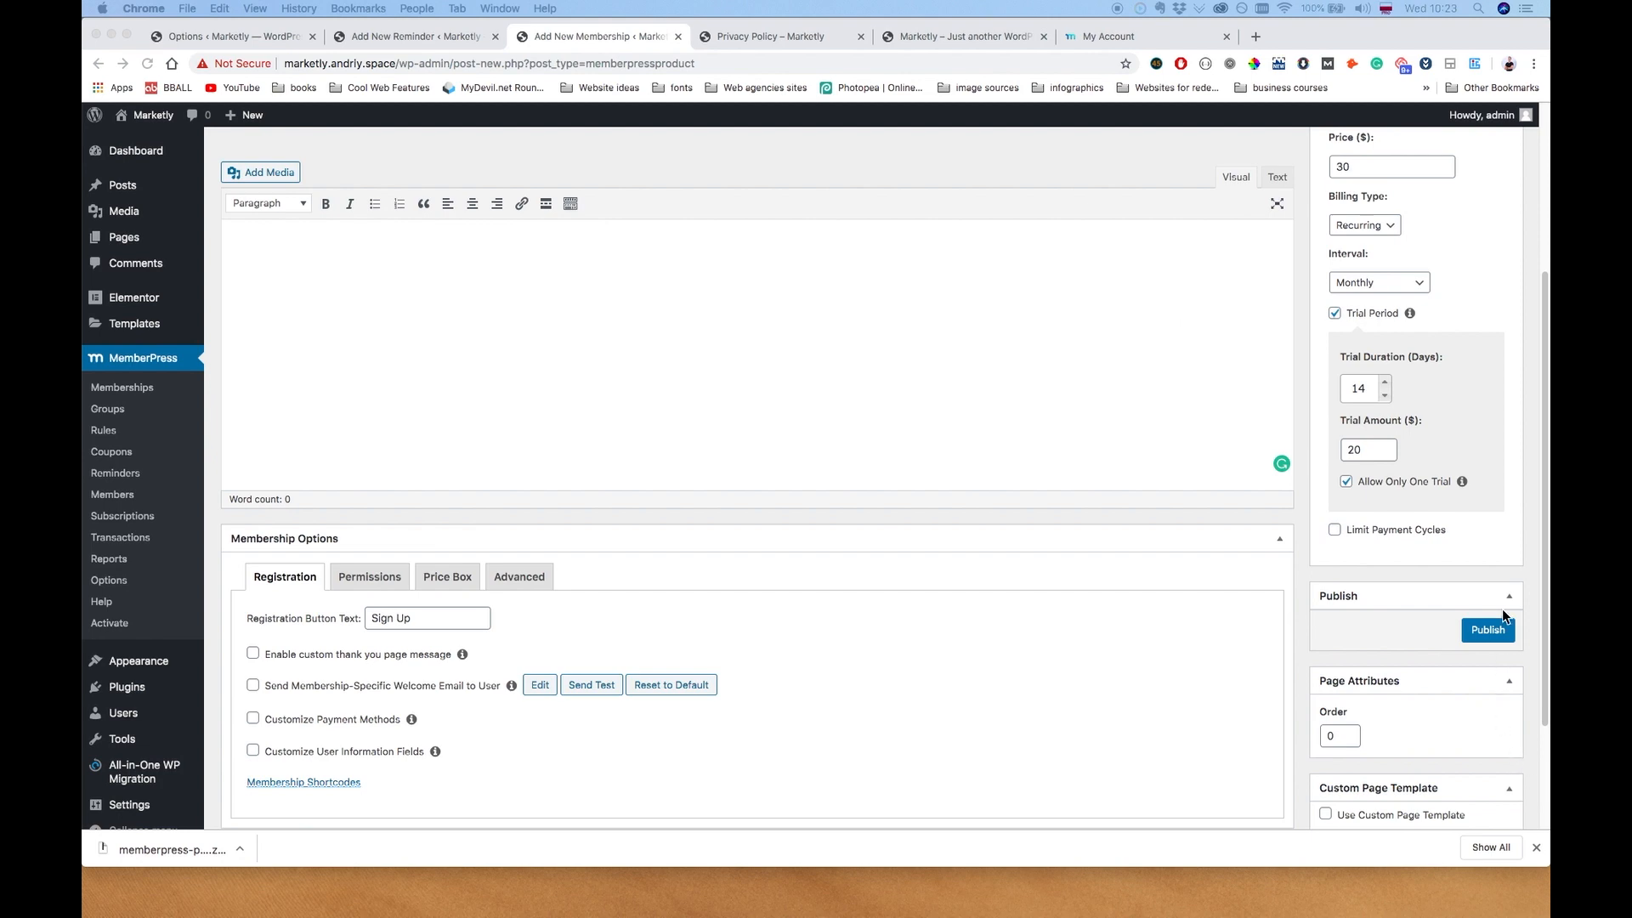
{"action": "left_click", "coordinate": [1489, 629]}
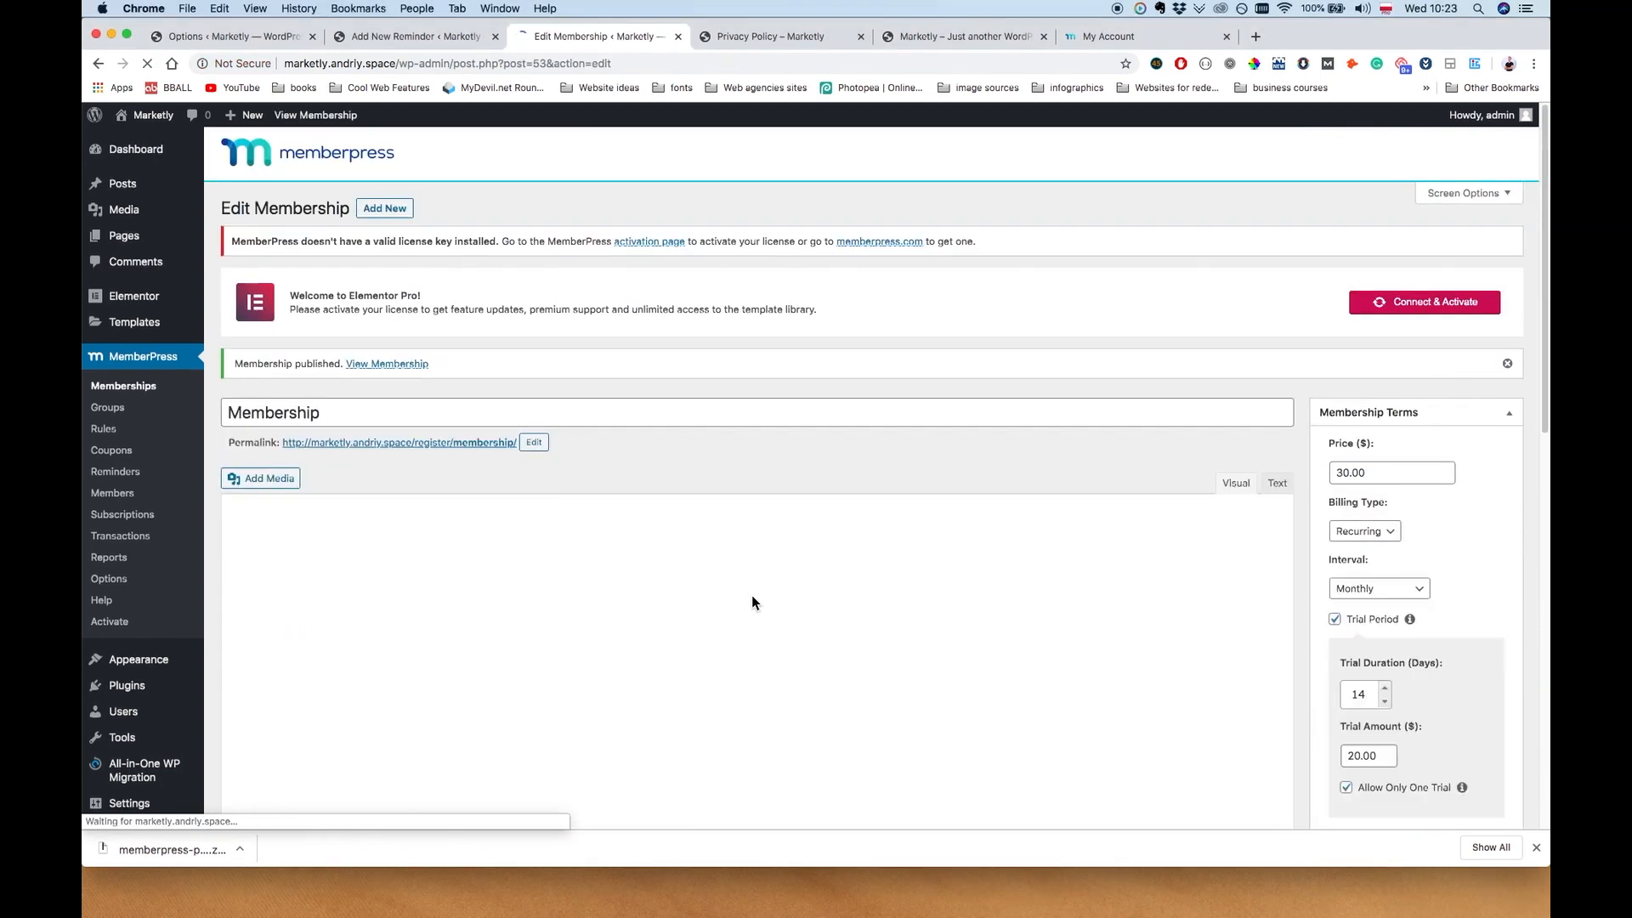
Open the published membership's permalink in a new tab and view its registration form
{"action": "scroll", "coordinate": [752, 596], "scroll_direction": "down", "scroll_amount": 10}
{"action": "scroll", "coordinate": [700, 569], "scroll_direction": "up", "scroll_amount": 9}
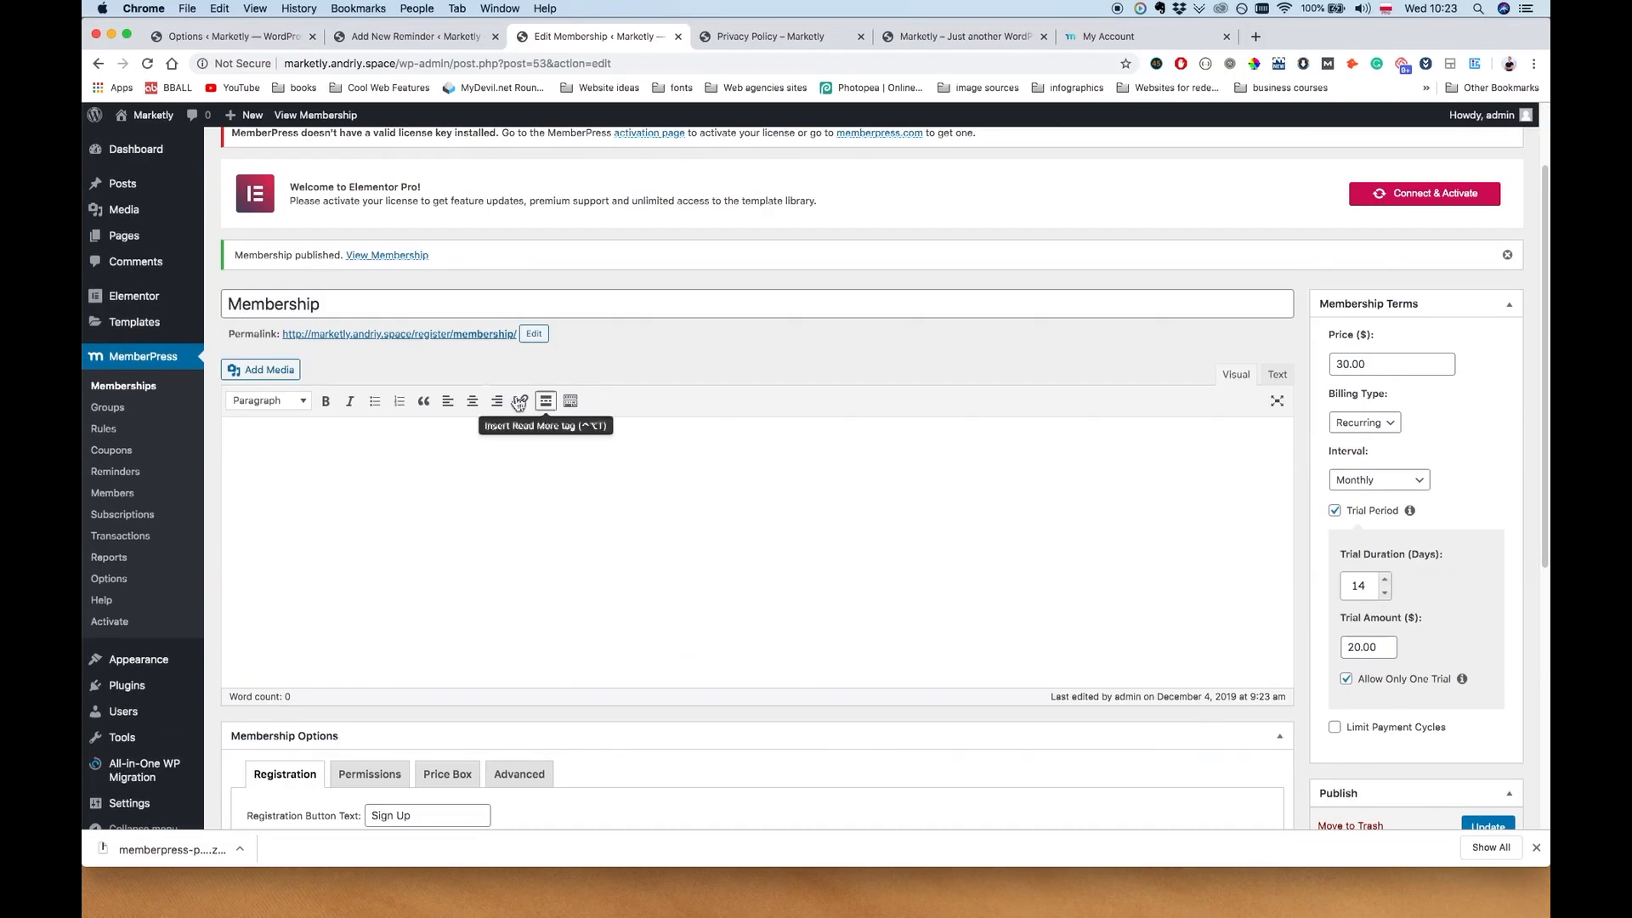
{"action": "left_click", "coordinate": [438, 339], "text": "super"}
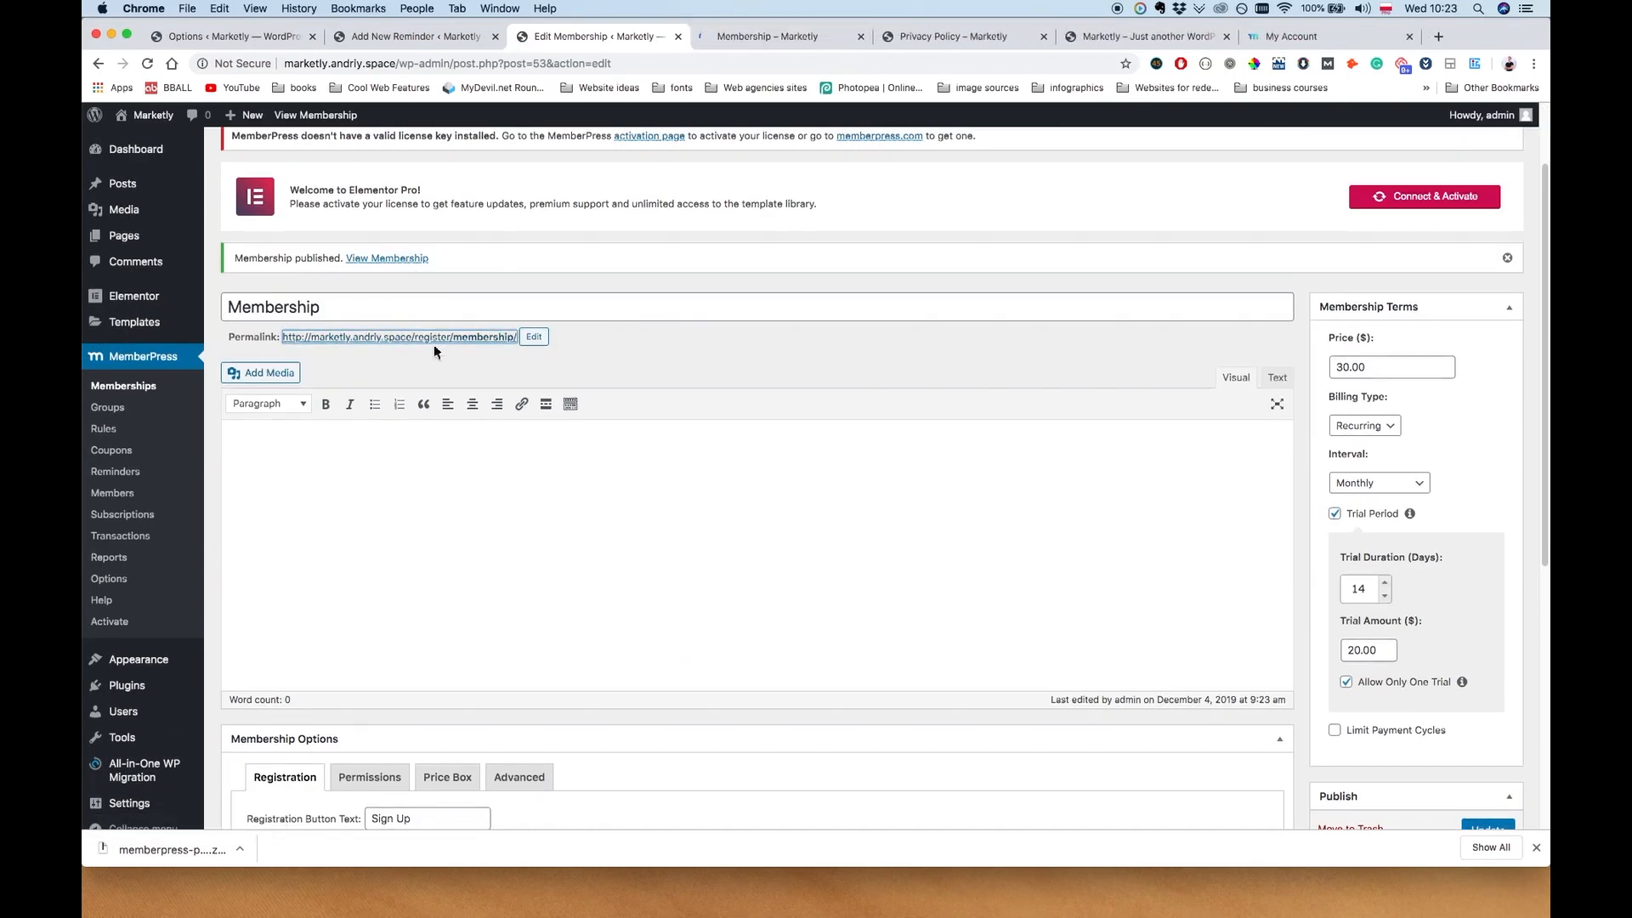
{"action": "left_click", "coordinate": [755, 37]}
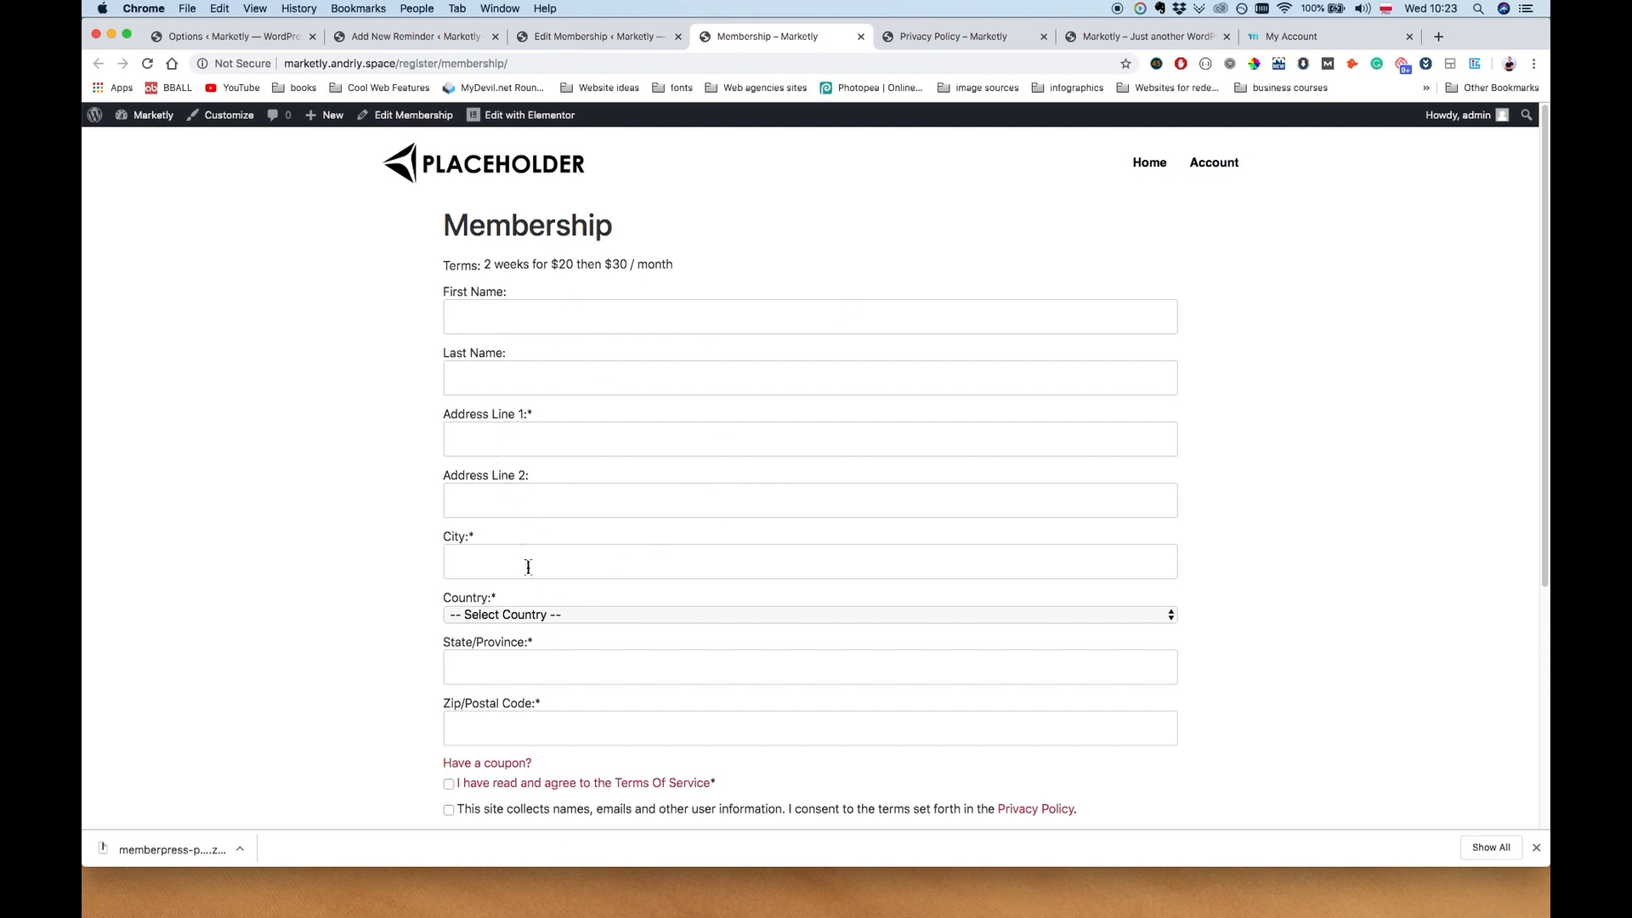
In the MemberPress field options, stop showing and requiring the address fields, and save the options
{"action": "left_click", "coordinate": [629, 37]}
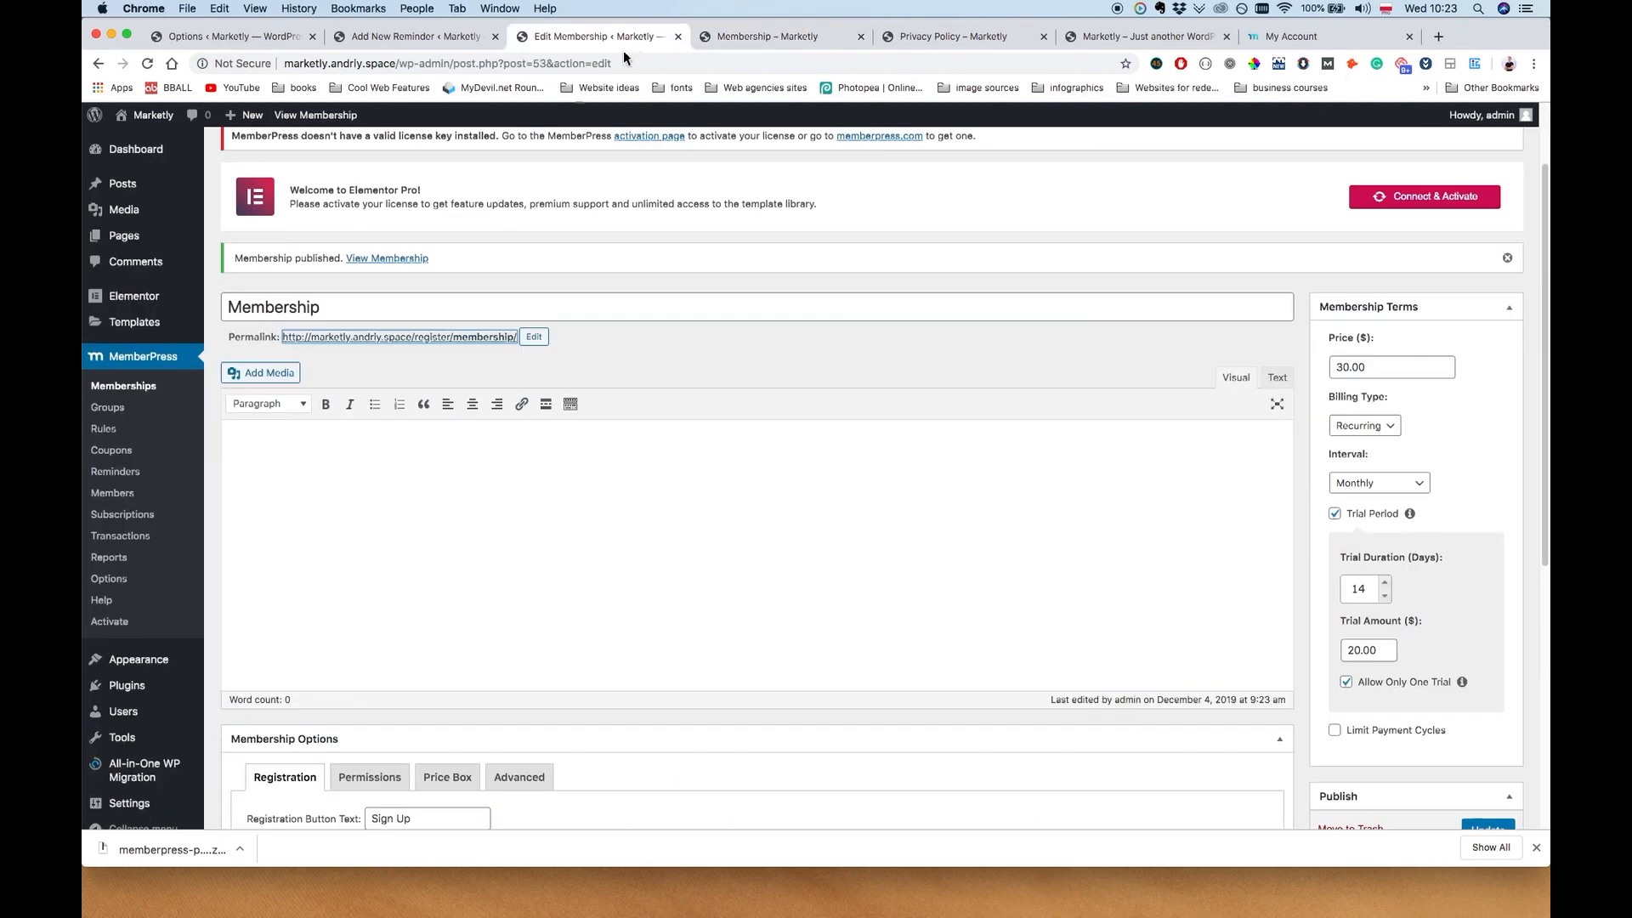
{"action": "left_click", "coordinate": [124, 586]}
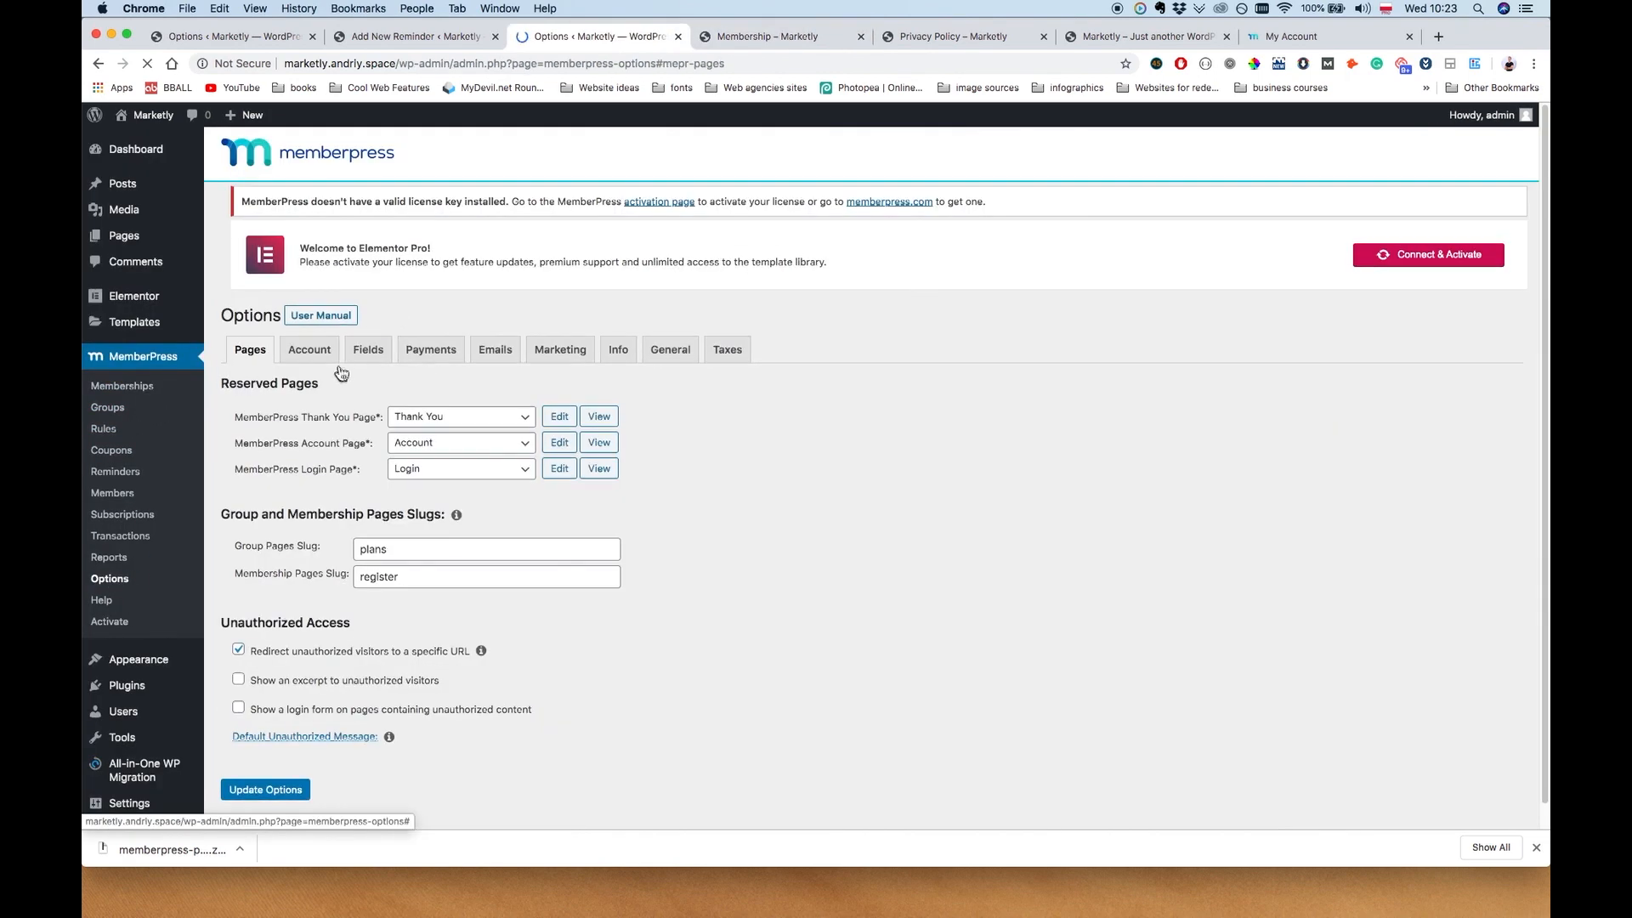
{"action": "left_click", "coordinate": [319, 377]}
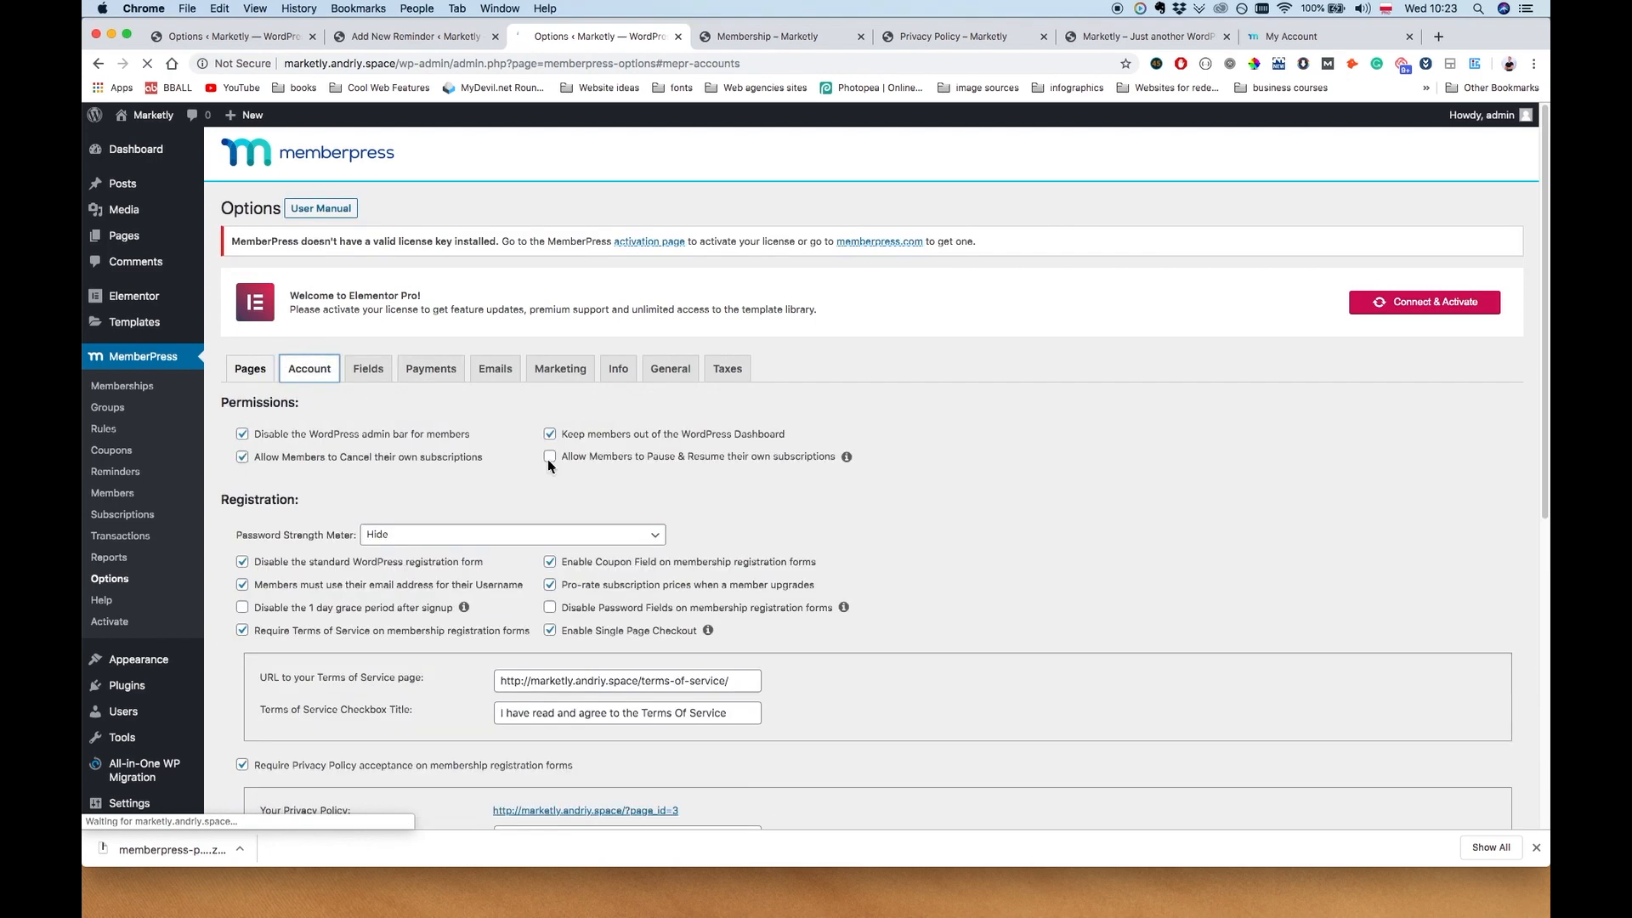
{"action": "left_click", "coordinate": [370, 370]}
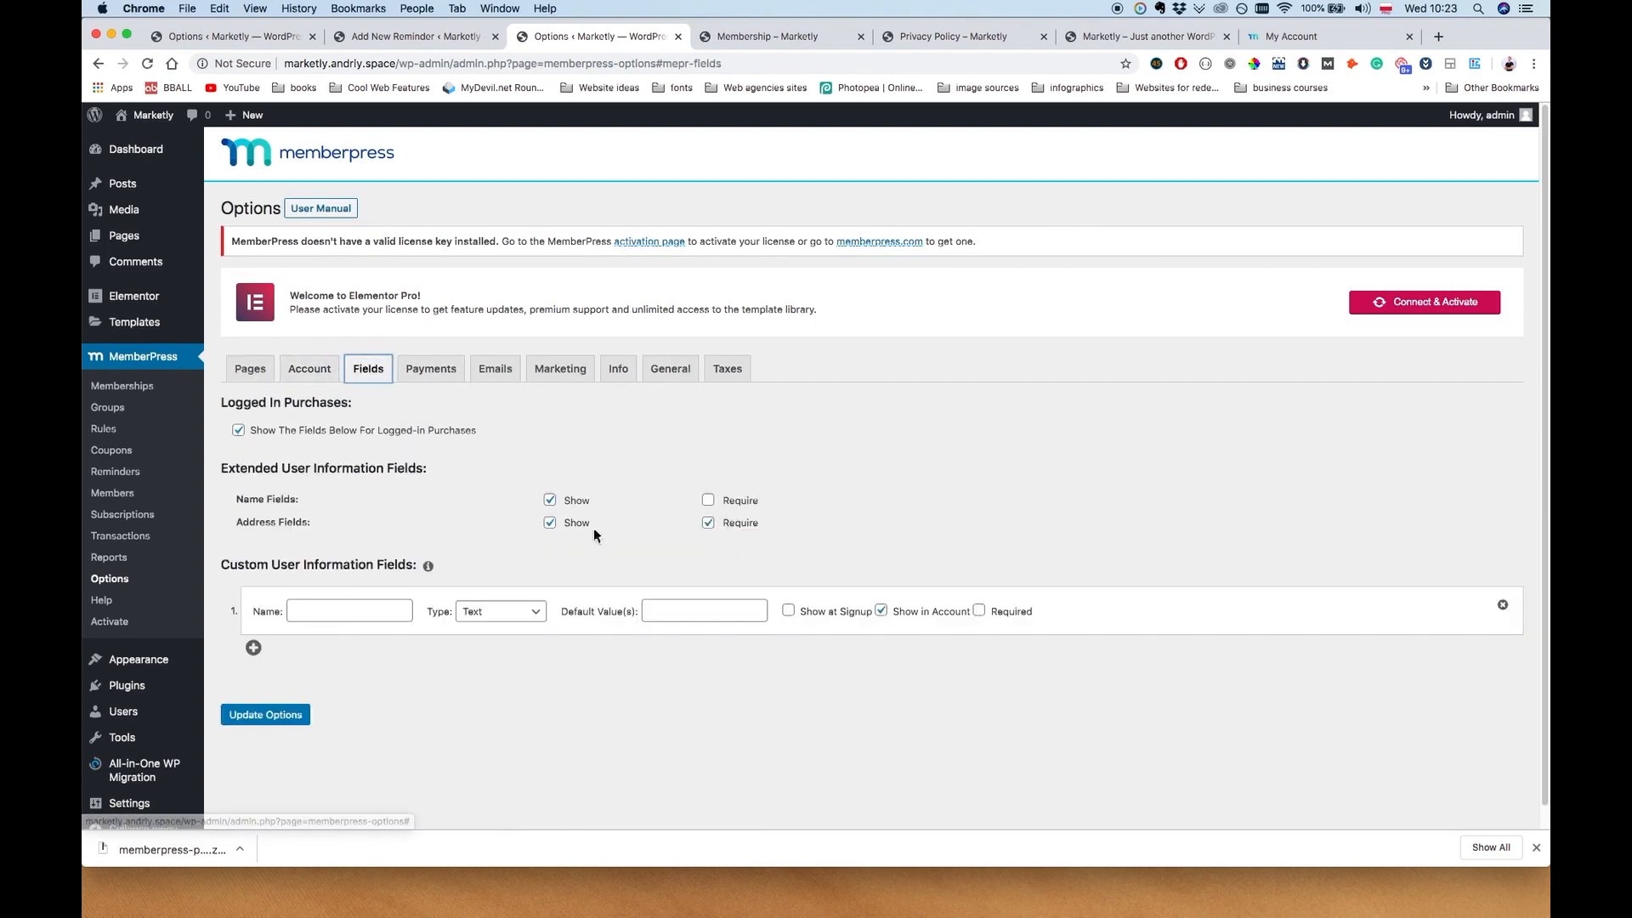
{"action": "left_click", "coordinate": [563, 525]}
{"action": "left_click", "coordinate": [743, 529]}
{"action": "left_click", "coordinate": [265, 715]}
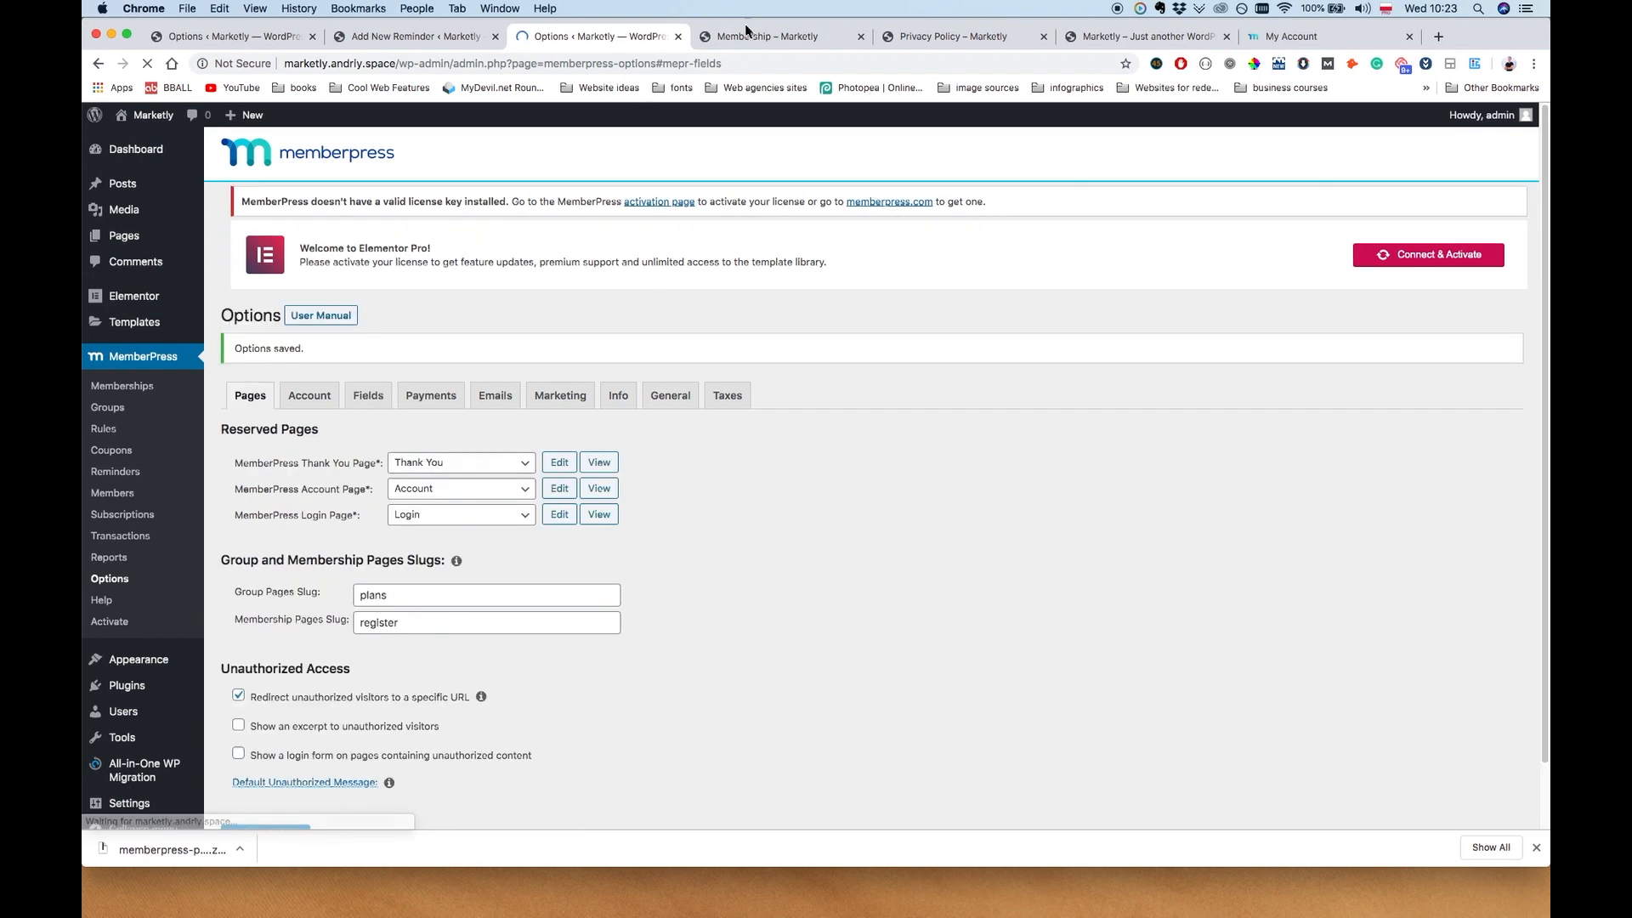
Reload the membership registration page to check which fields the form displays
{"action": "left_click", "coordinate": [745, 35]}
{"action": "left_click", "coordinate": [631, 37]}
{"action": "left_click", "coordinate": [789, 38]}
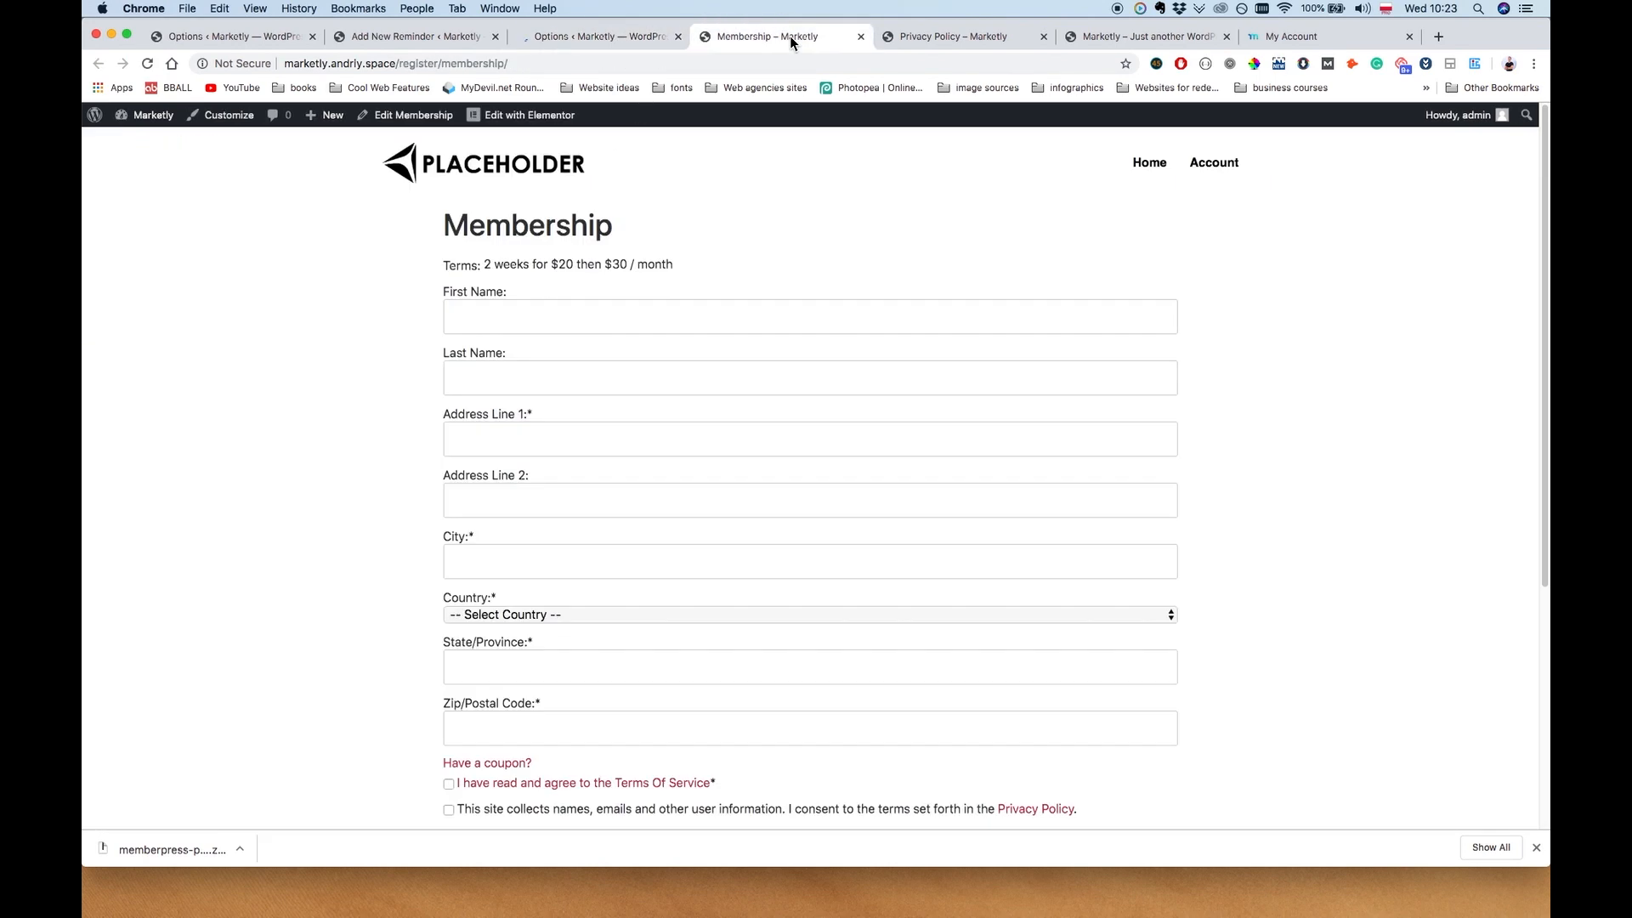
{"action": "key", "text": "super+r"}
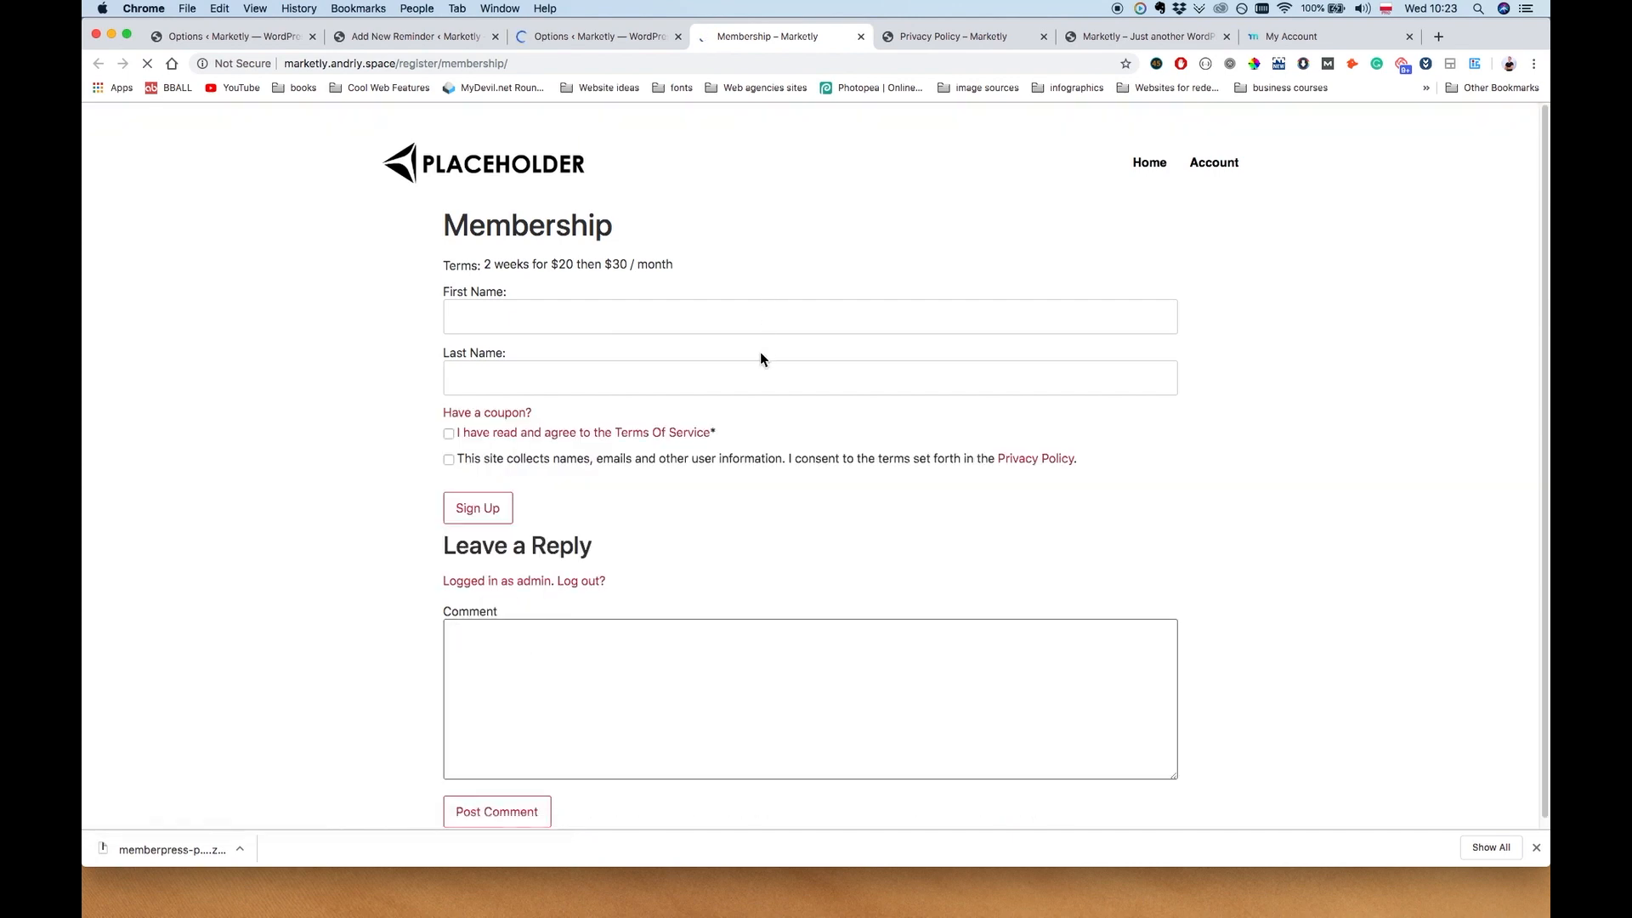
{"action": "left_click", "coordinate": [494, 64]}
{"action": "key", "text": "Return"}
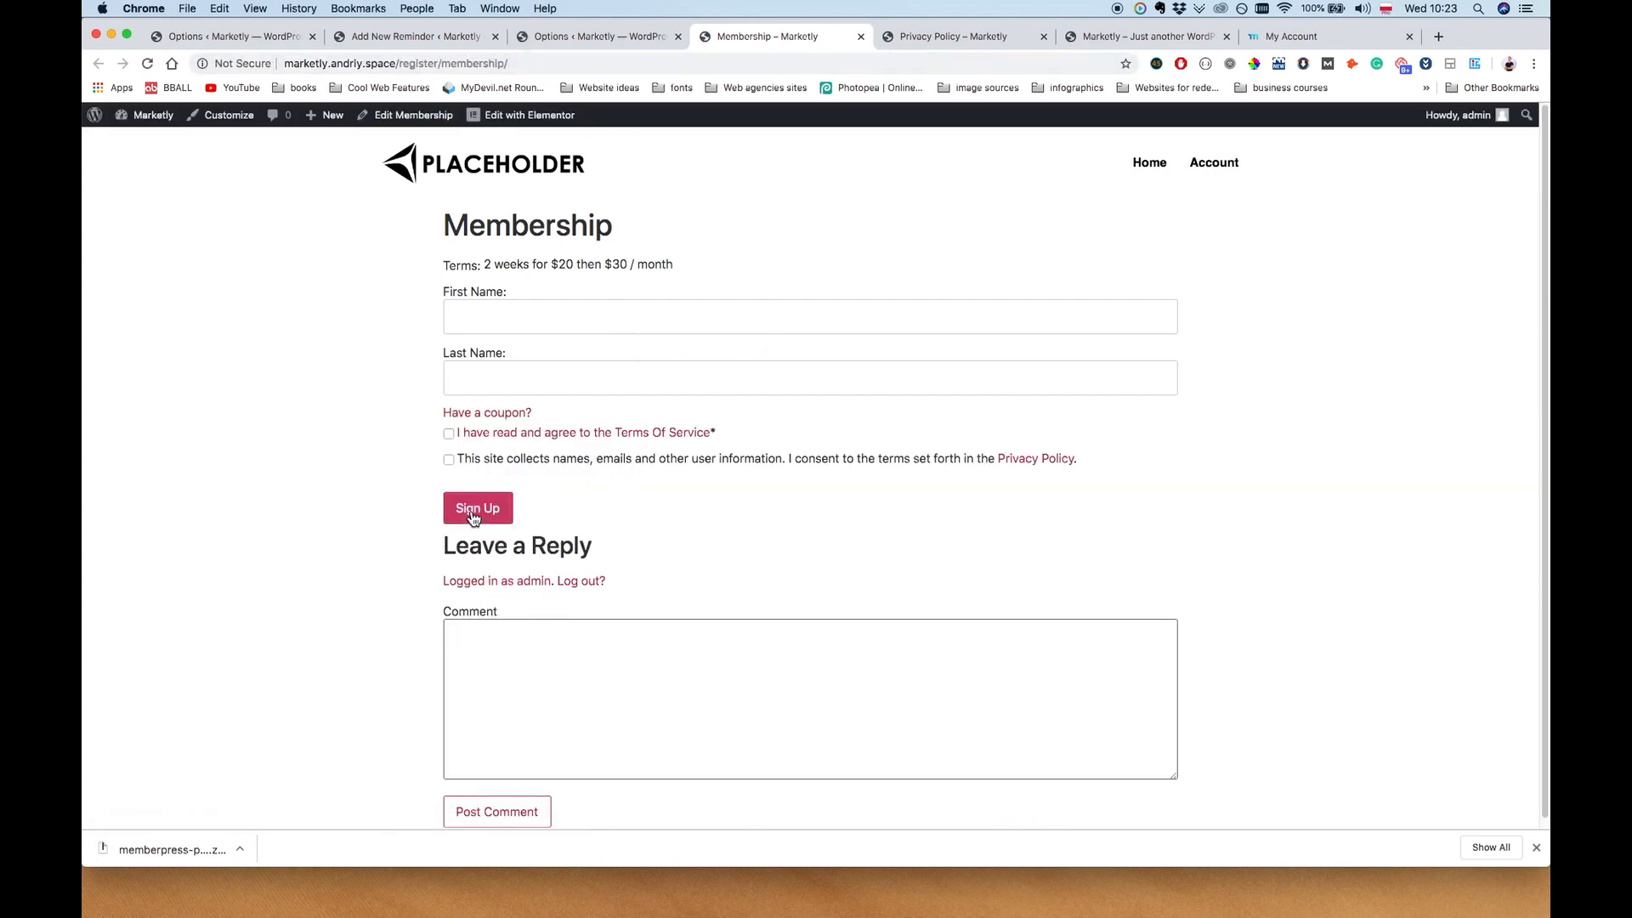
{"action": "left_click", "coordinate": [595, 36]}
{"action": "left_click", "coordinate": [738, 34]}
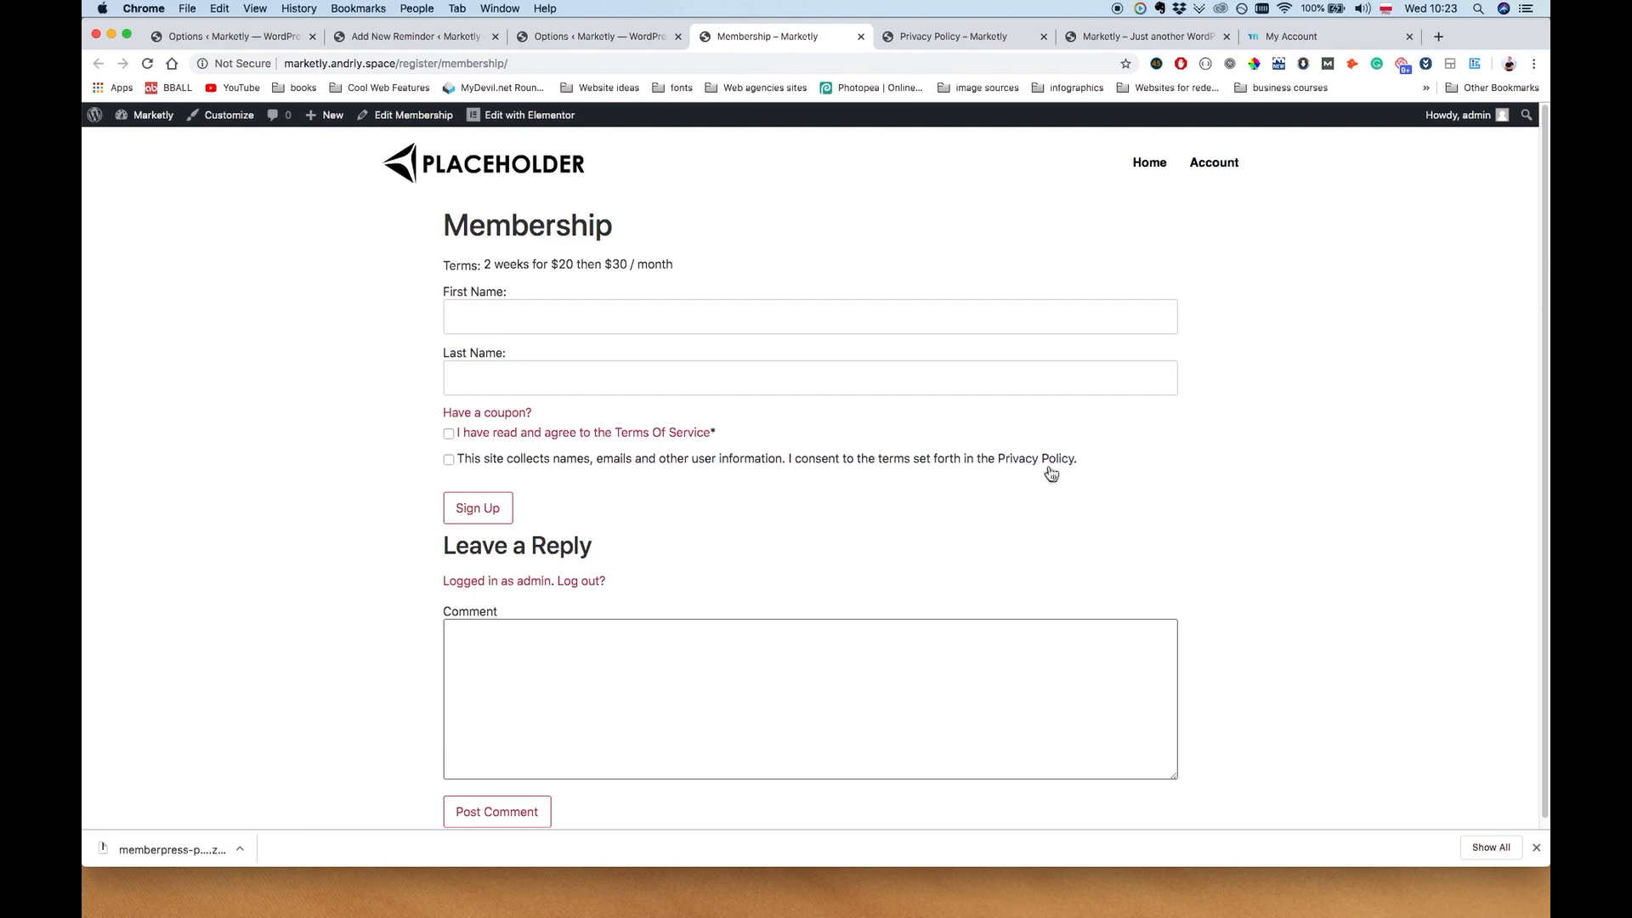
Disable comments for the membership, update it and reload its registration page
{"action": "left_click", "coordinate": [626, 36]}
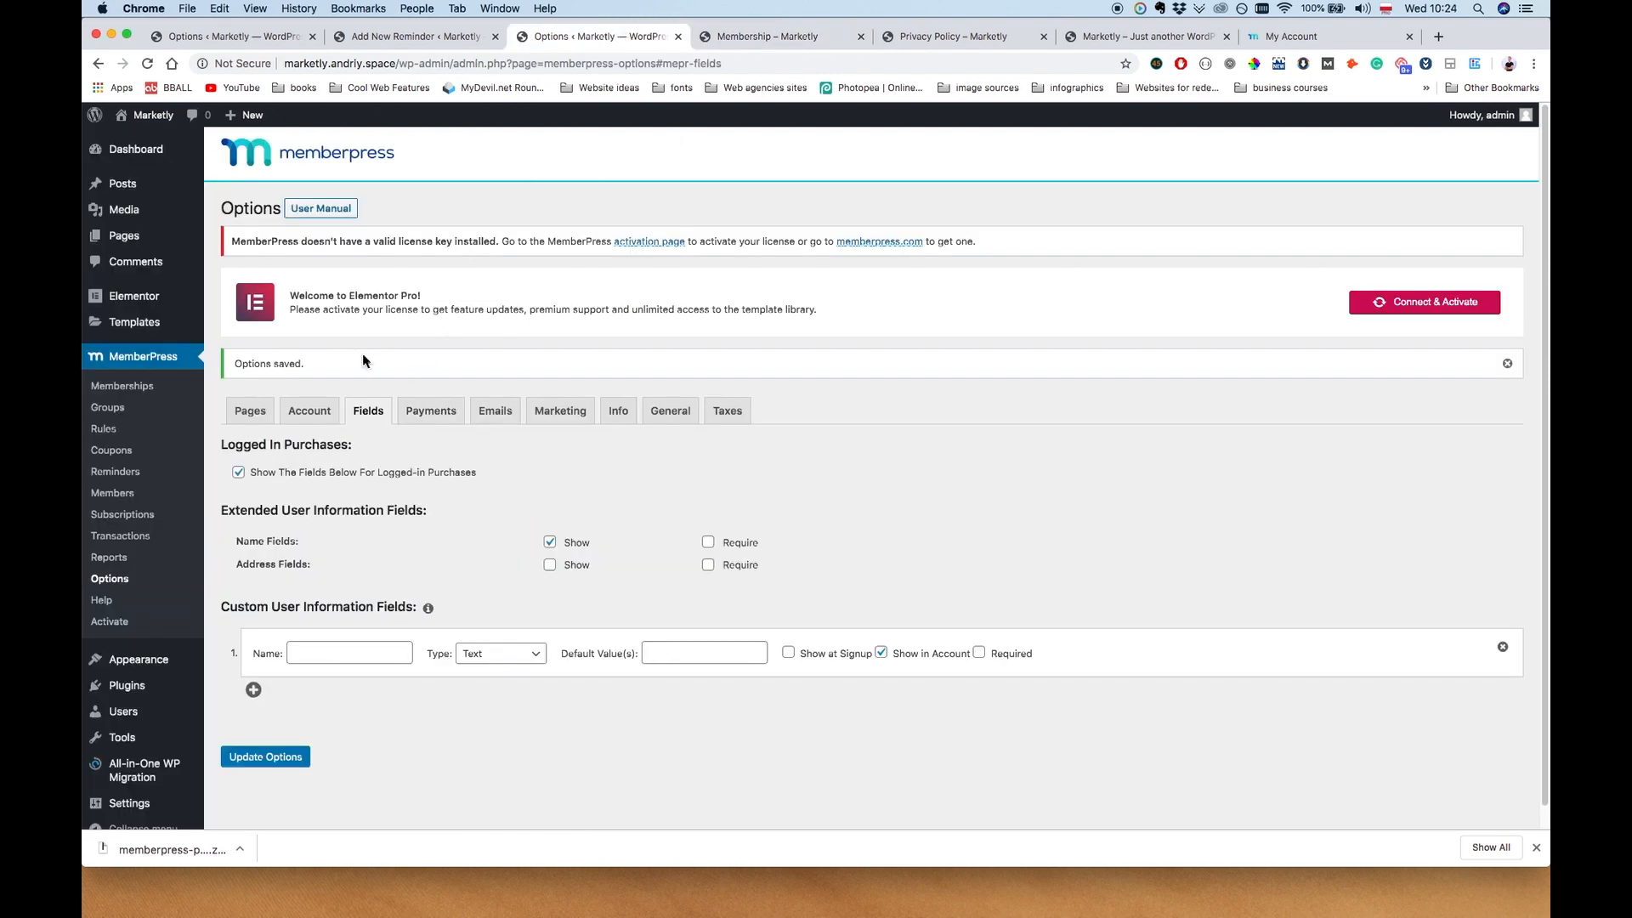
{"action": "left_click", "coordinate": [123, 388]}
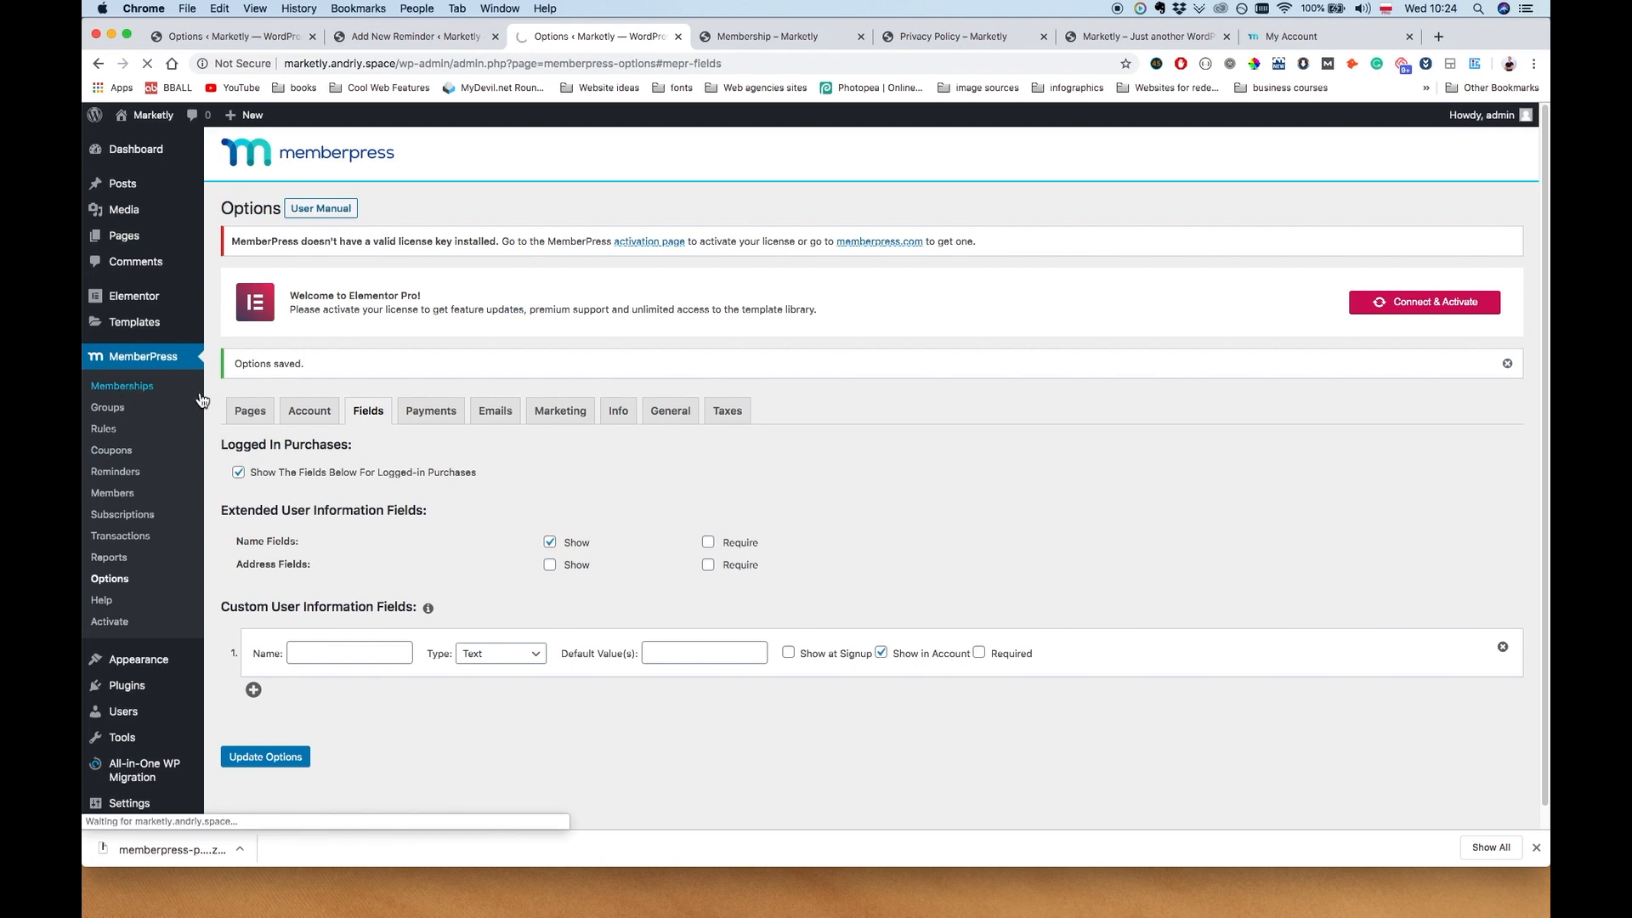
{"action": "left_click", "coordinate": [612, 451]}
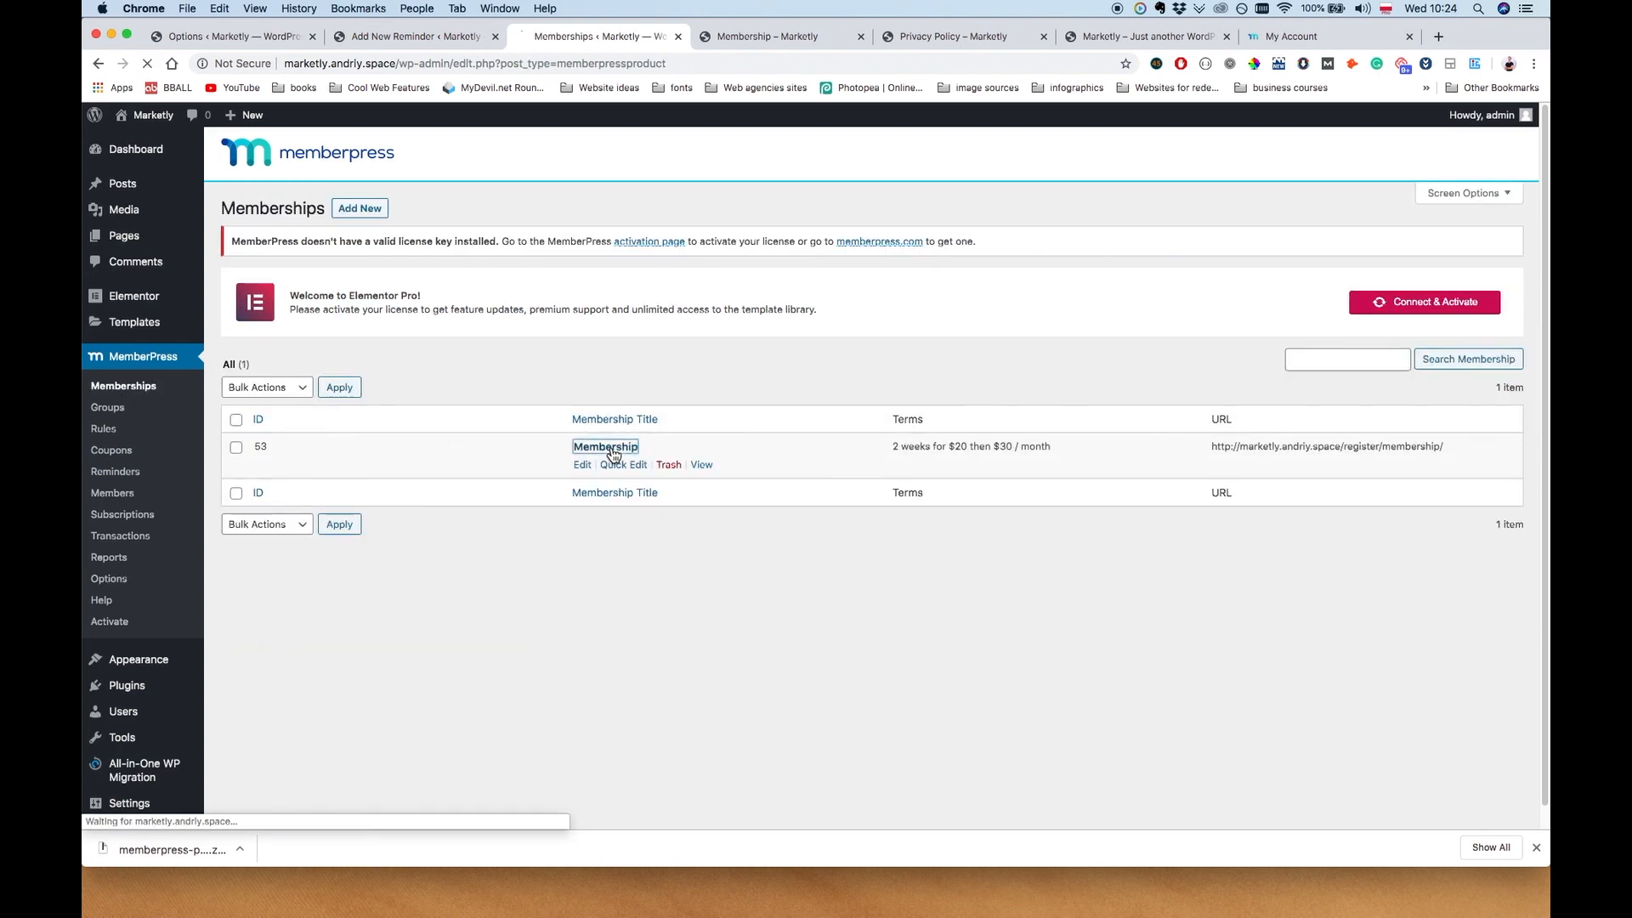
{"action": "scroll", "coordinate": [449, 416], "scroll_direction": "down", "scroll_amount": 10}
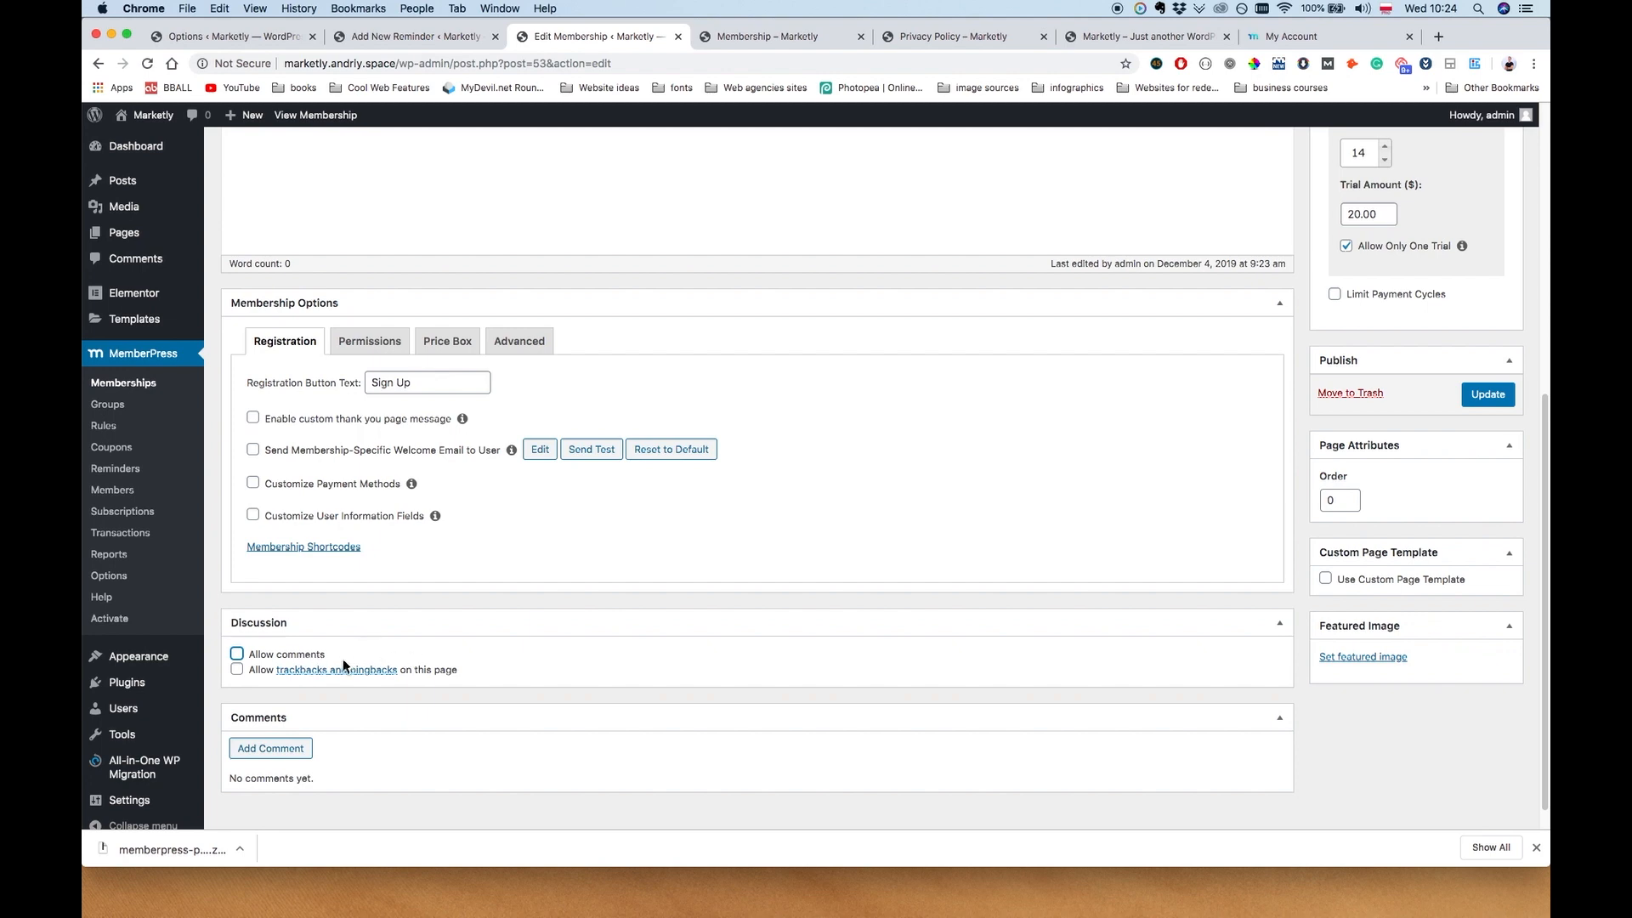
{"action": "left_click", "coordinate": [1506, 387]}
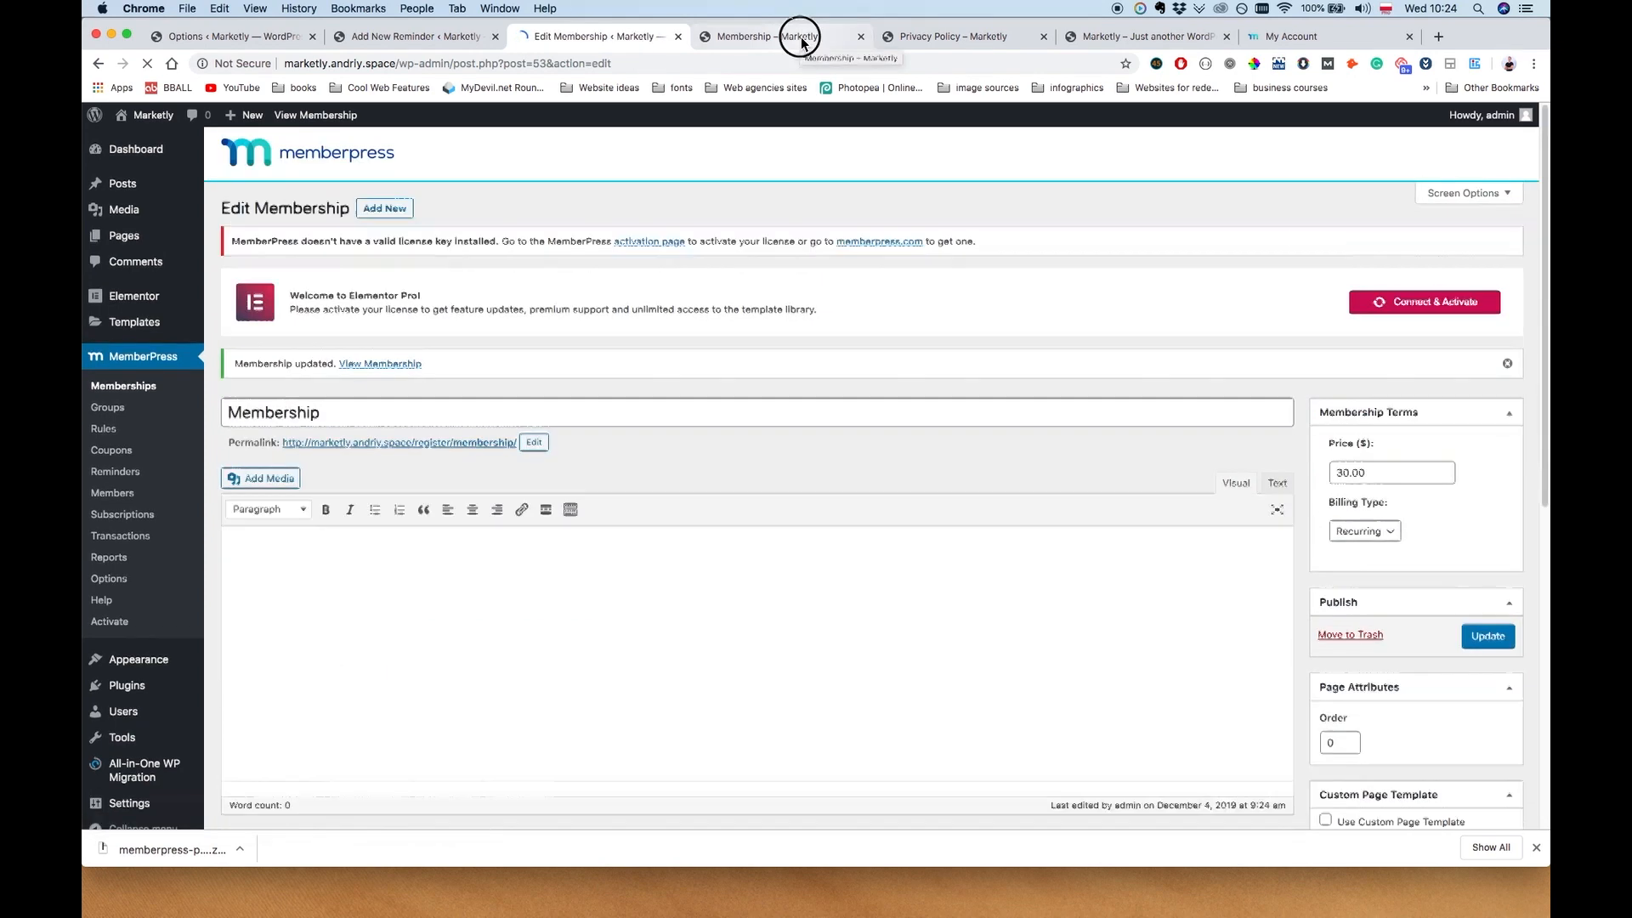
{"action": "left_click", "coordinate": [801, 37]}
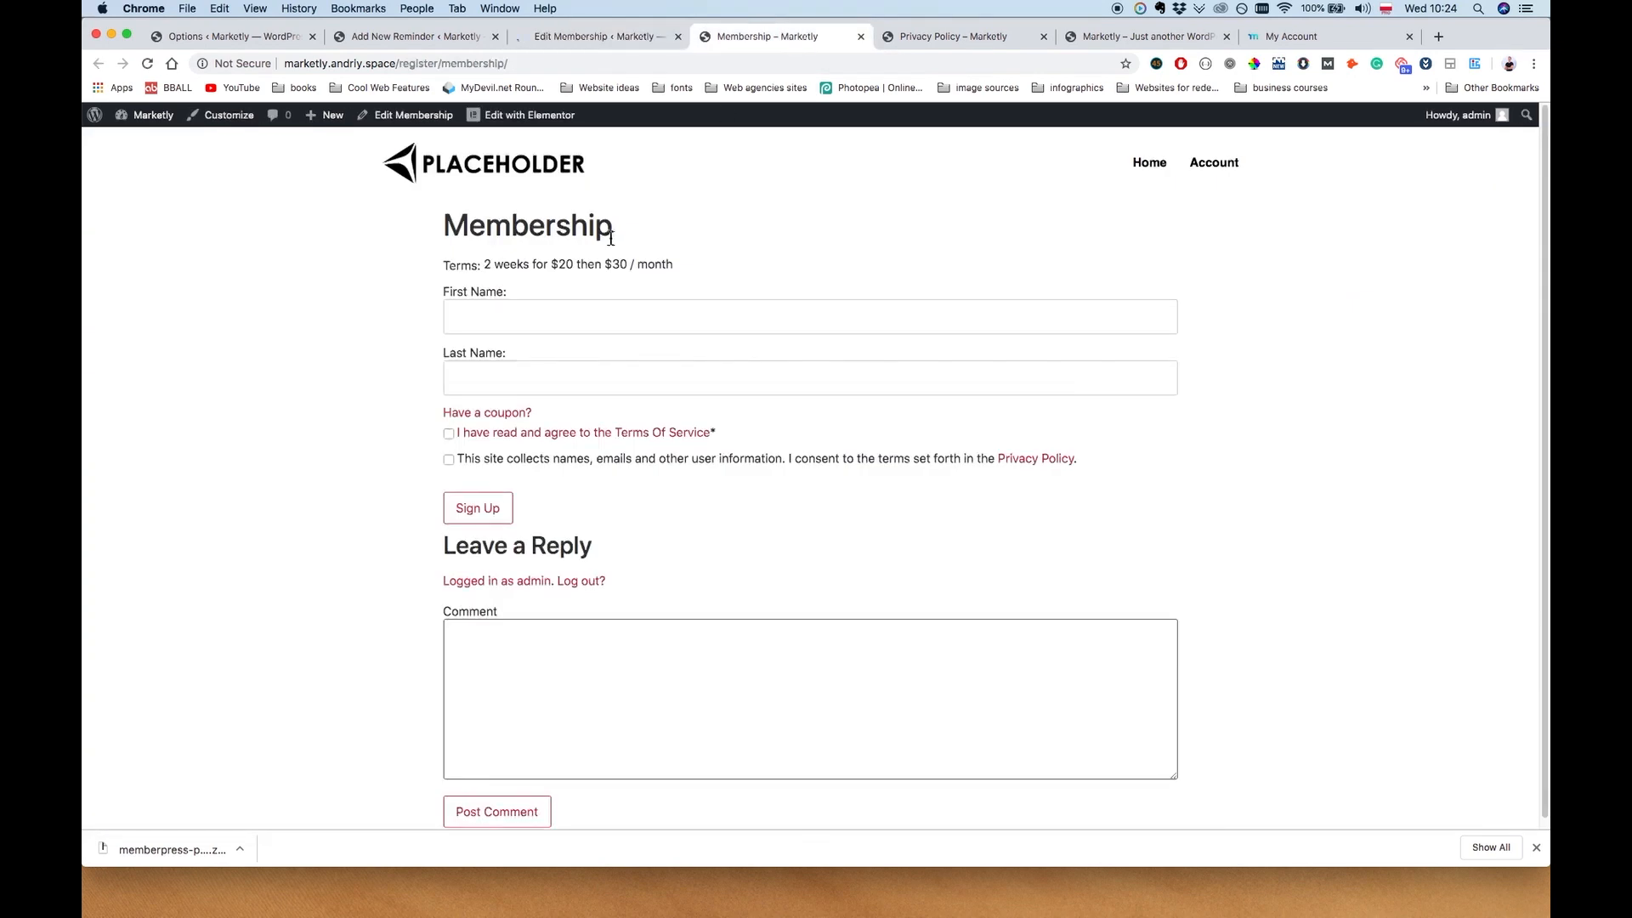
{"action": "key", "text": "super+r"}
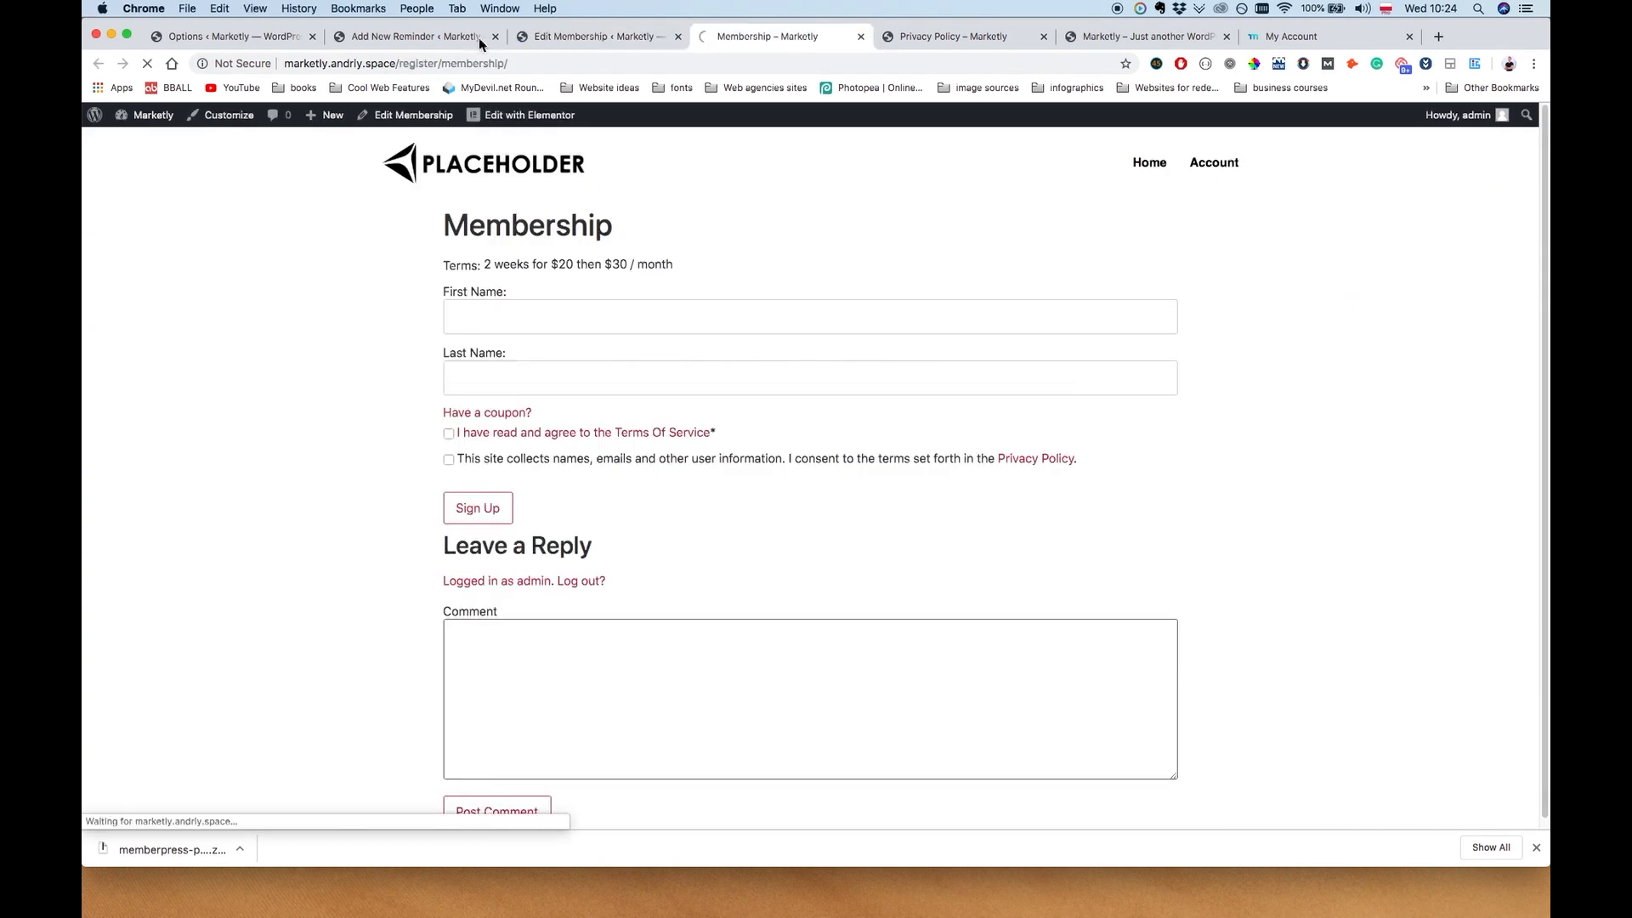
View the membership registration page in an incognito window as a logged-out visitor, and close that window
{"action": "left_click", "coordinate": [531, 66]}
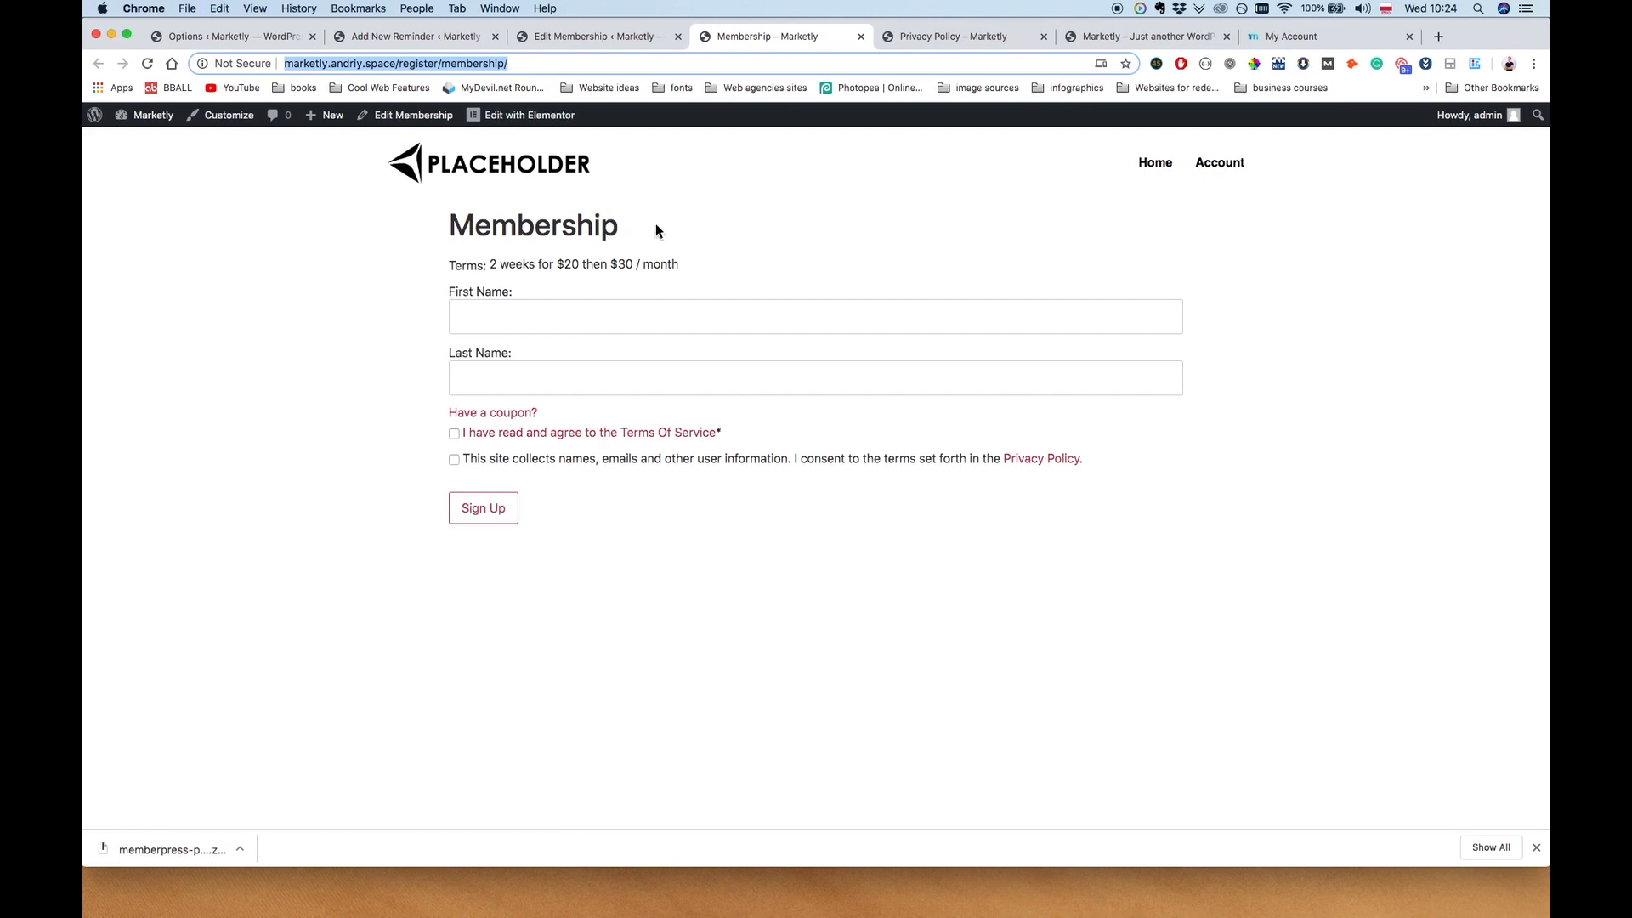
{"action": "key", "text": "super+c"}
{"action": "key", "text": "super+shift+n"}
{"action": "key", "text": "super+v"}
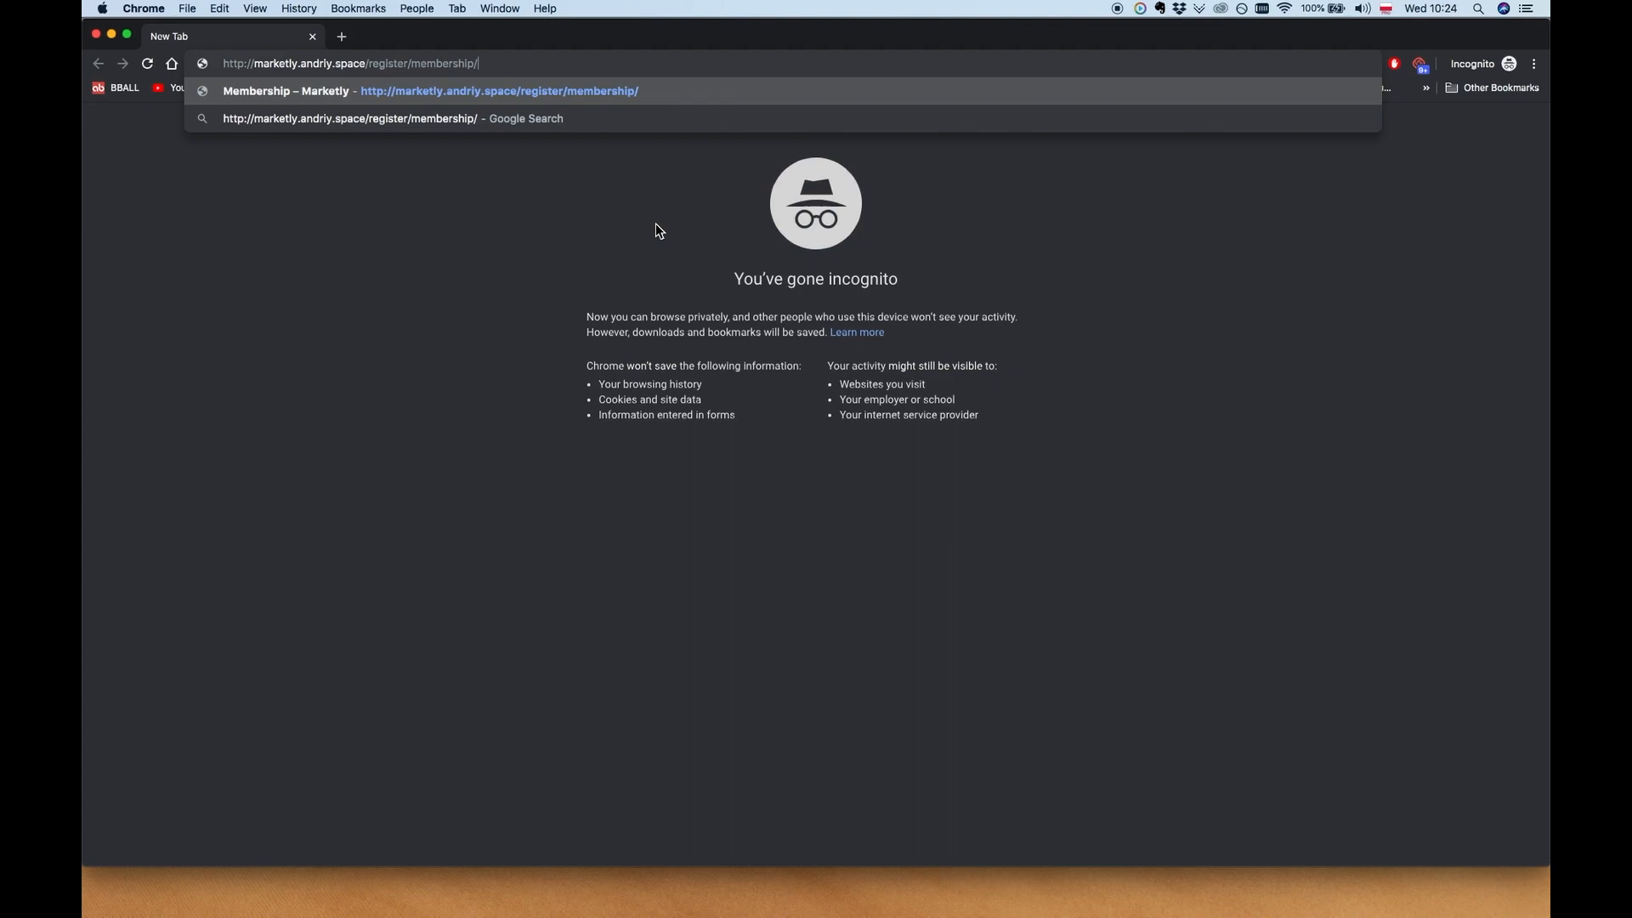
{"action": "key", "text": "Return"}
{"action": "mouse_move", "coordinate": [772, 47]}
{"action": "left_mouse_down"}
{"action": "mouse_move", "coordinate": [782, 531]}
{"action": "mouse_move", "coordinate": [792, 167]}
{"action": "mouse_move", "coordinate": [746, 66]}
{"action": "left_mouse_up"}
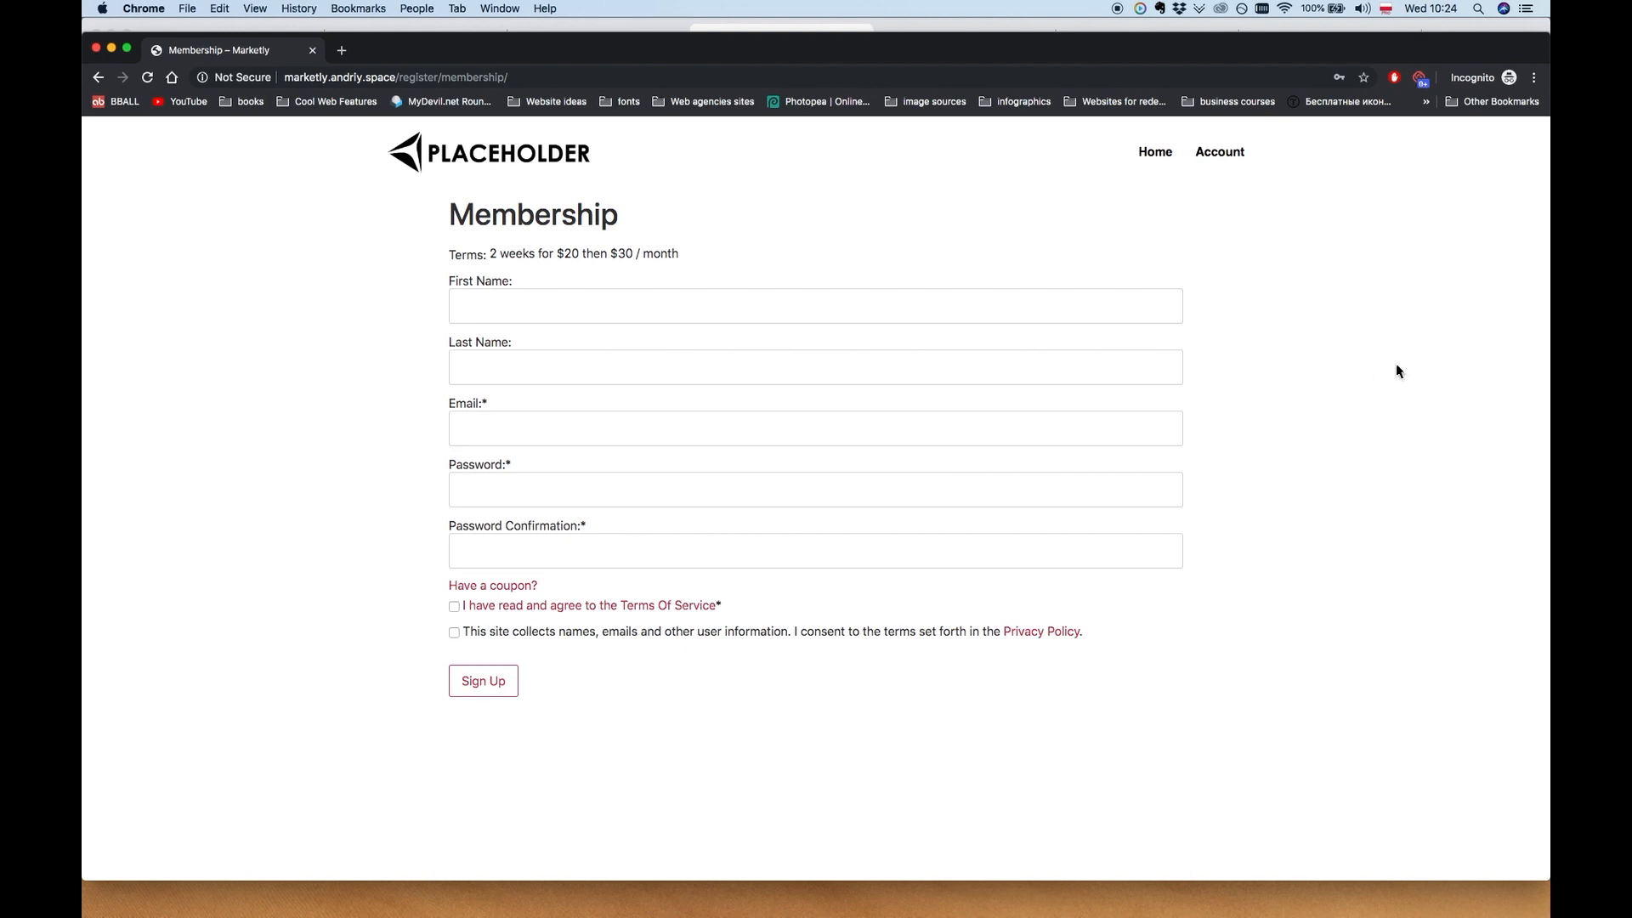
{"action": "left_click", "coordinate": [694, 318]}
{"action": "left_click", "coordinate": [97, 48]}
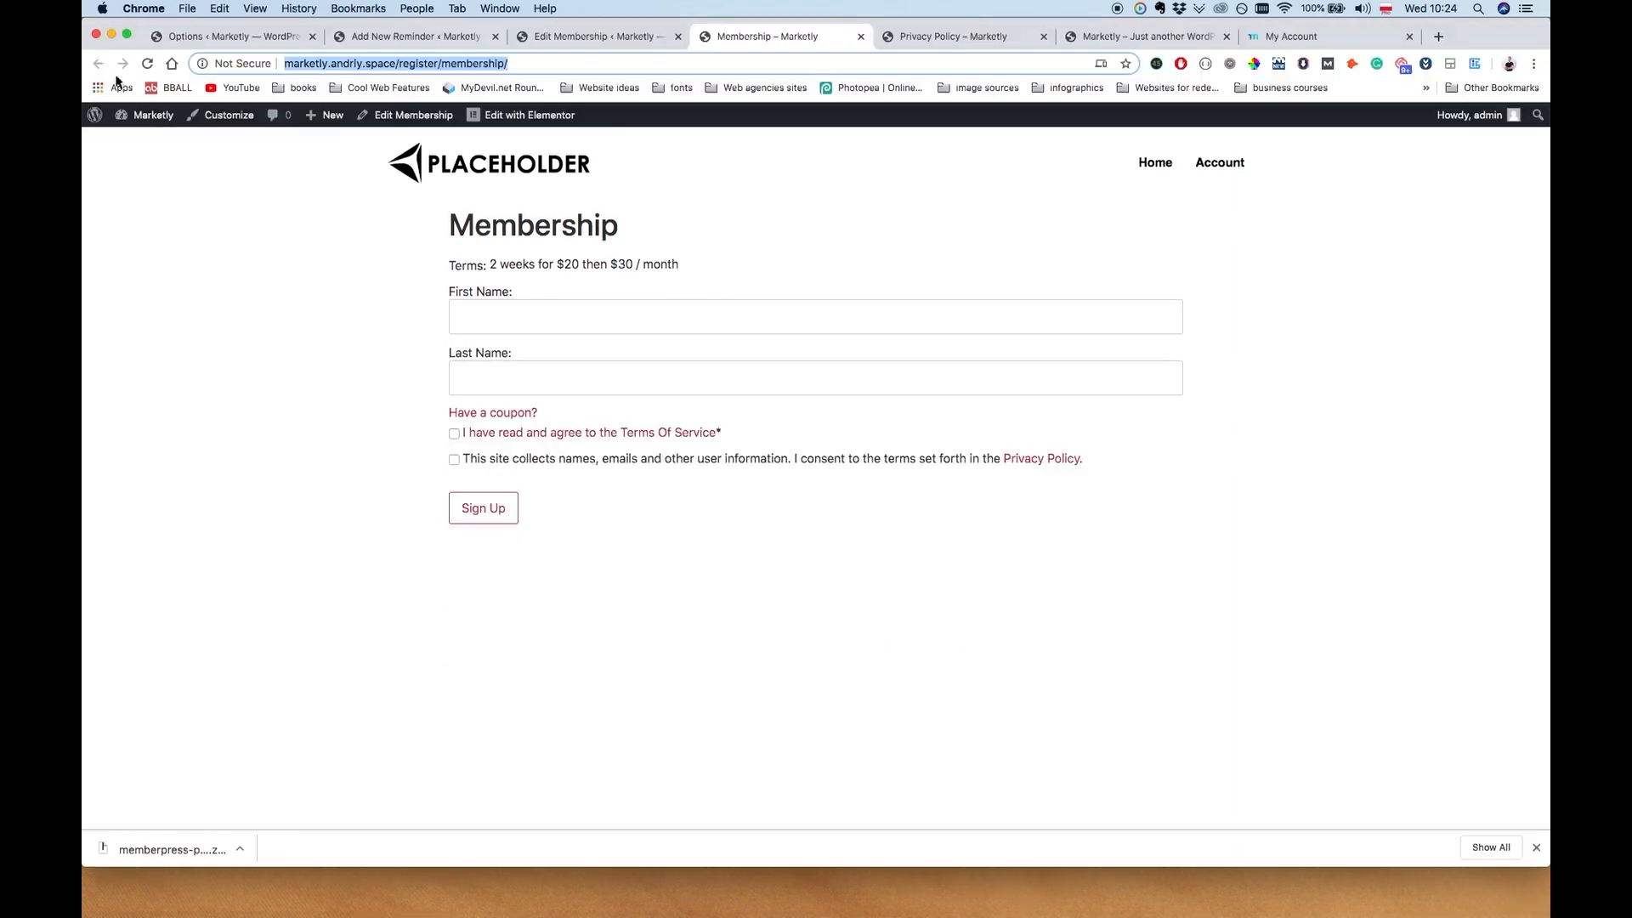
Review the membership's registration button text setting and reopen the public registration page from its permalink
{"action": "left_click", "coordinate": [596, 37]}
{"action": "left_click", "coordinate": [860, 36]}
{"action": "scroll", "coordinate": [740, 442], "scroll_direction": "down", "scroll_amount": 10}
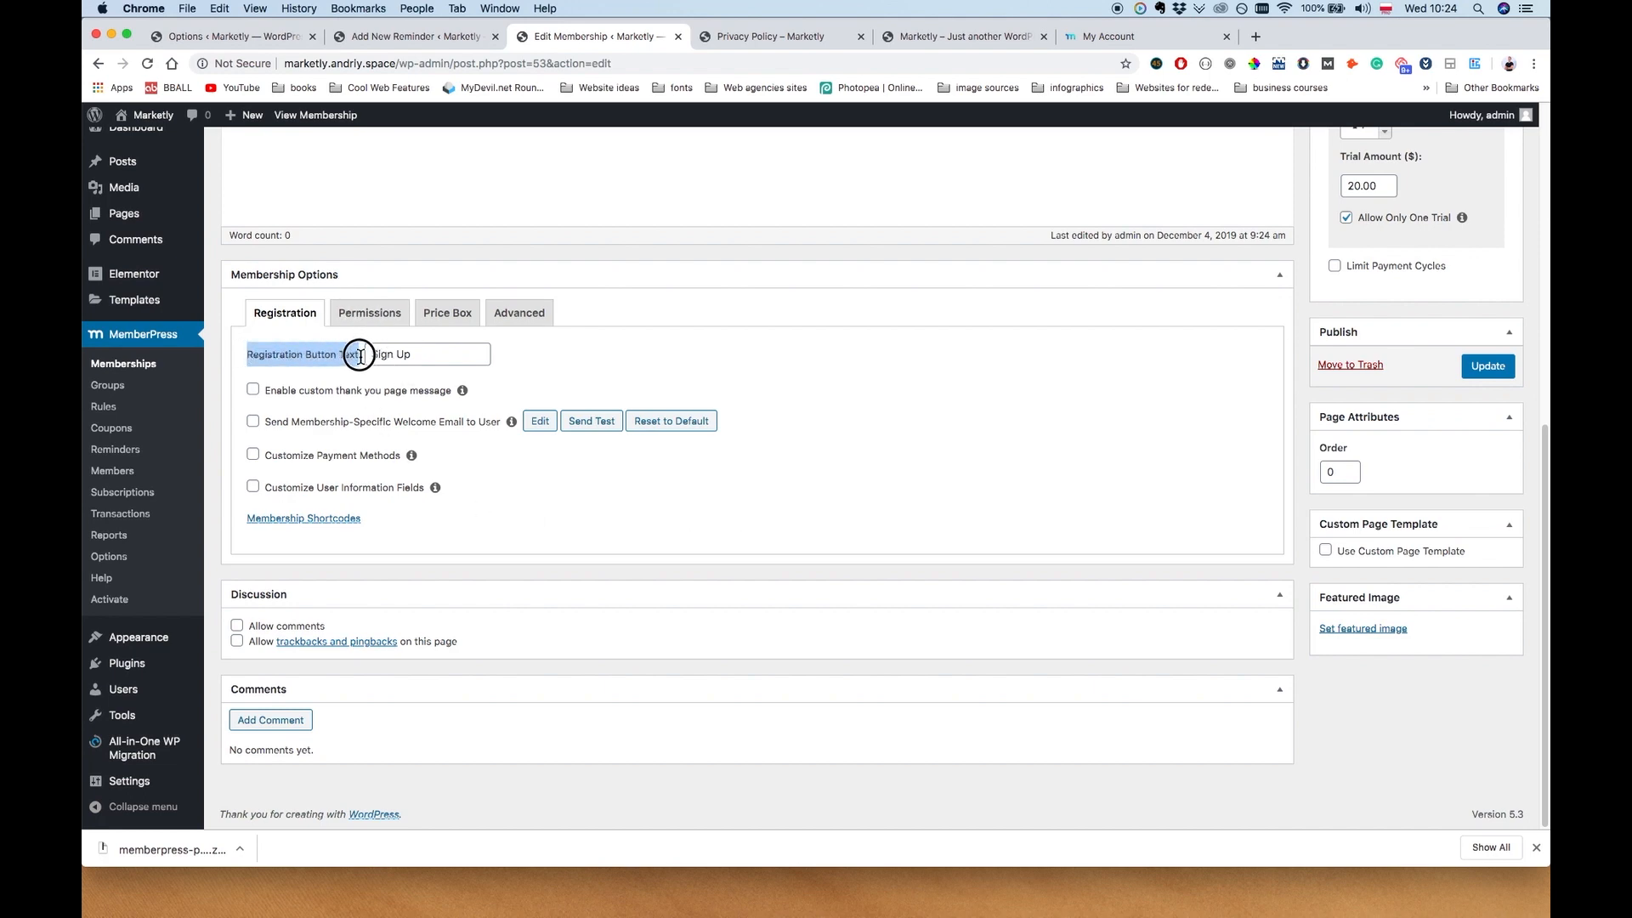
{"action": "left_click_drag", "start_coordinate": [466, 355], "coordinate": [352, 354]}
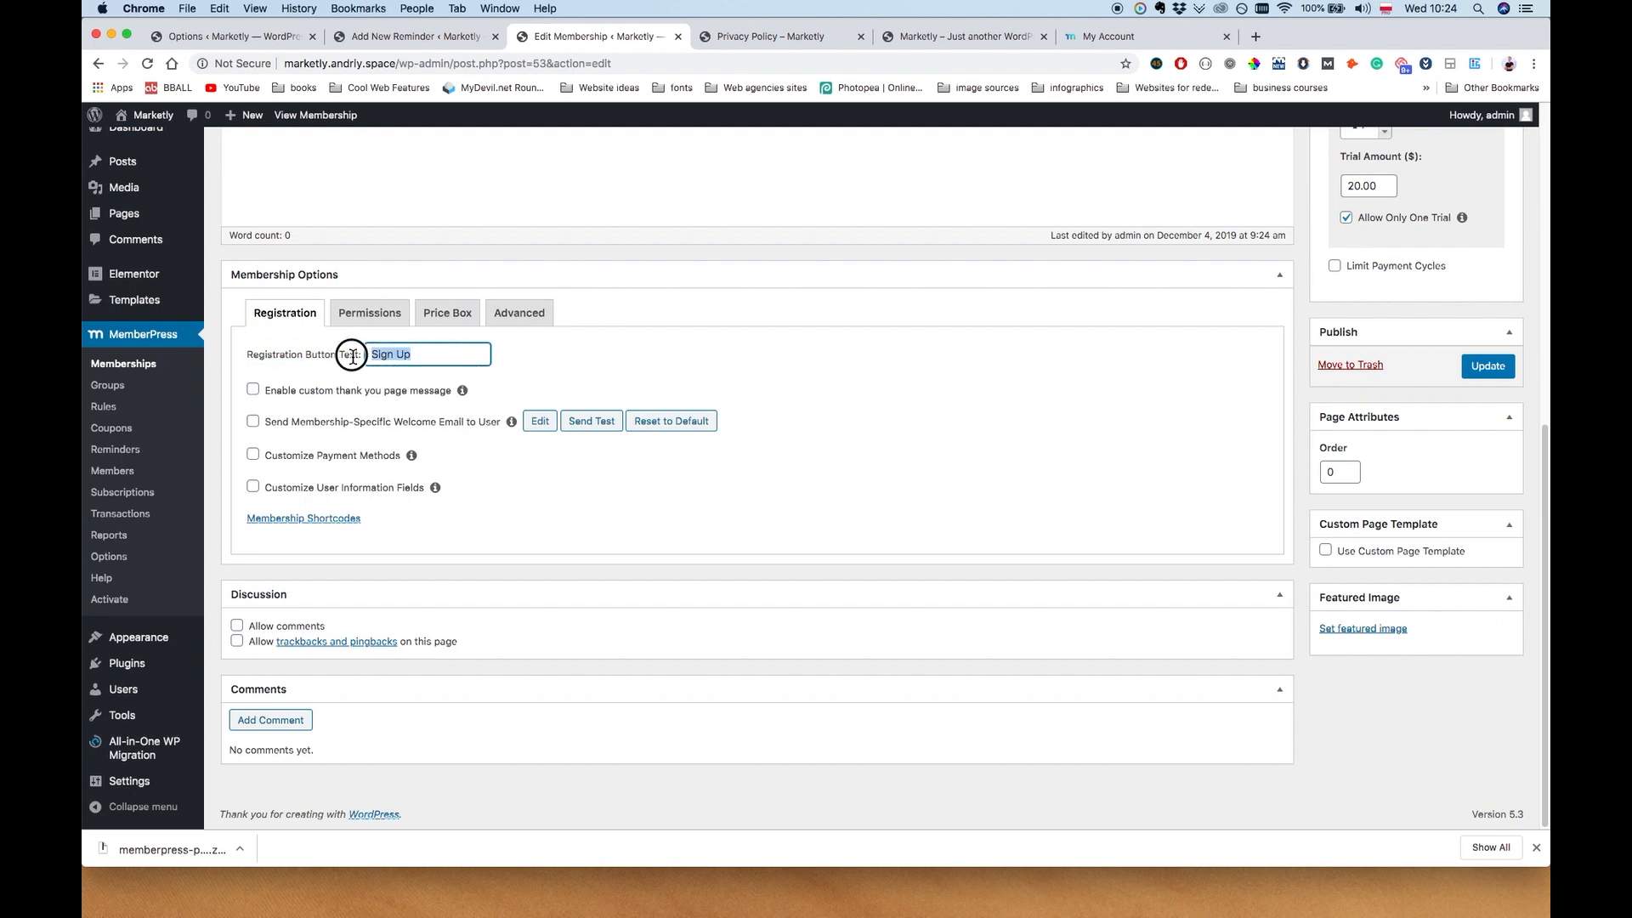
{"action": "left_click", "coordinate": [769, 352]}
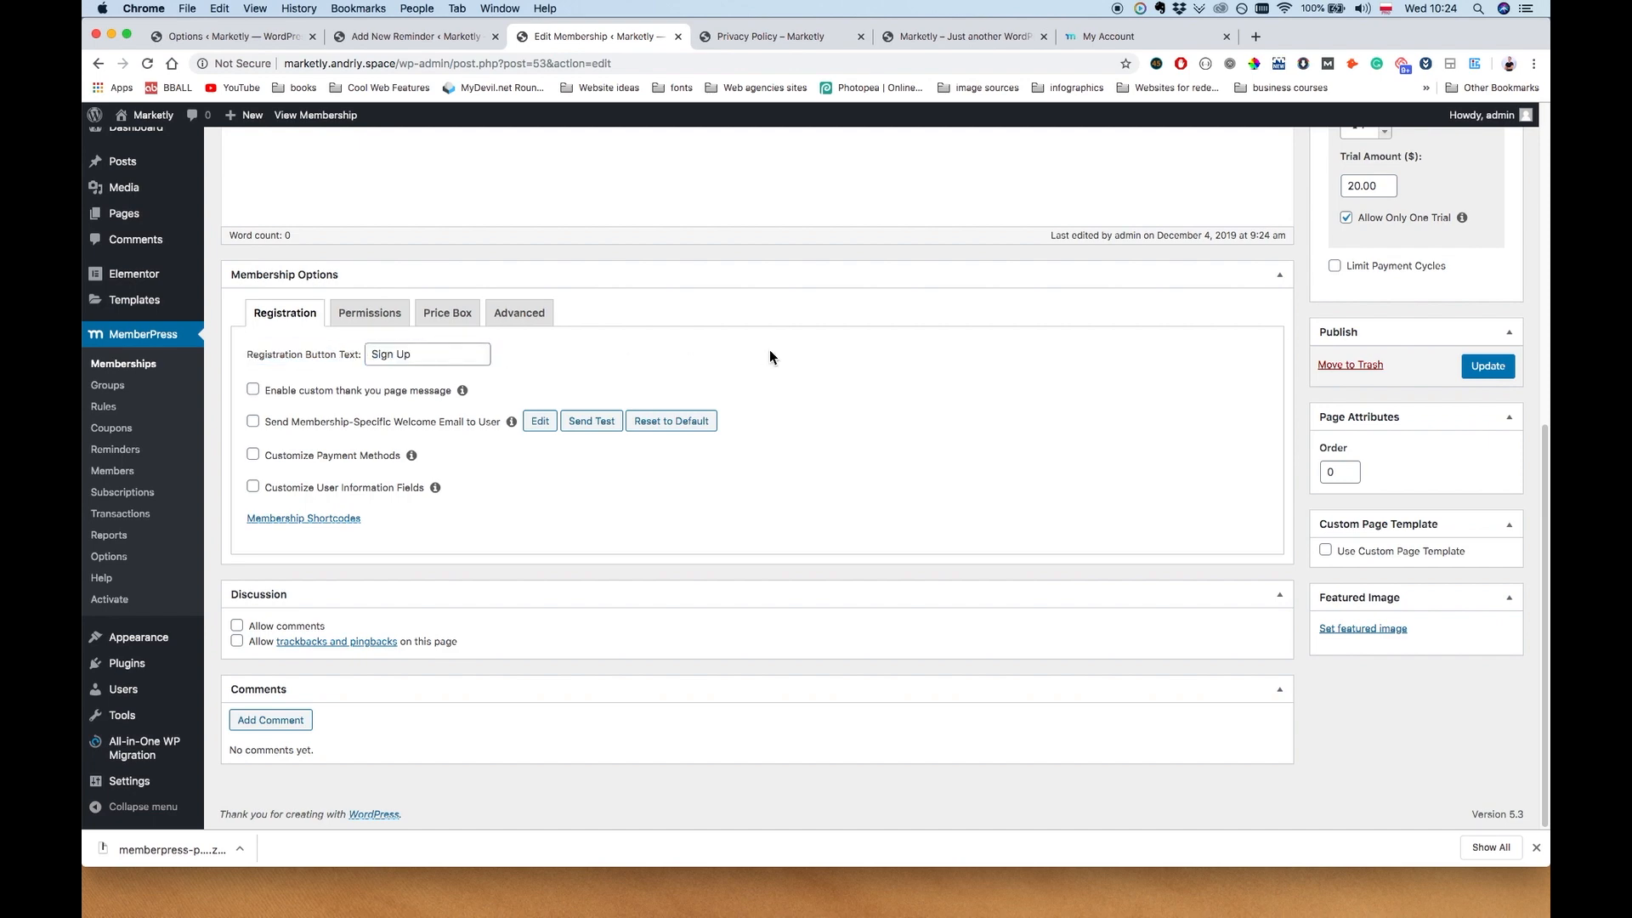
{"action": "scroll", "coordinate": [521, 299], "scroll_direction": "up", "scroll_amount": 10}
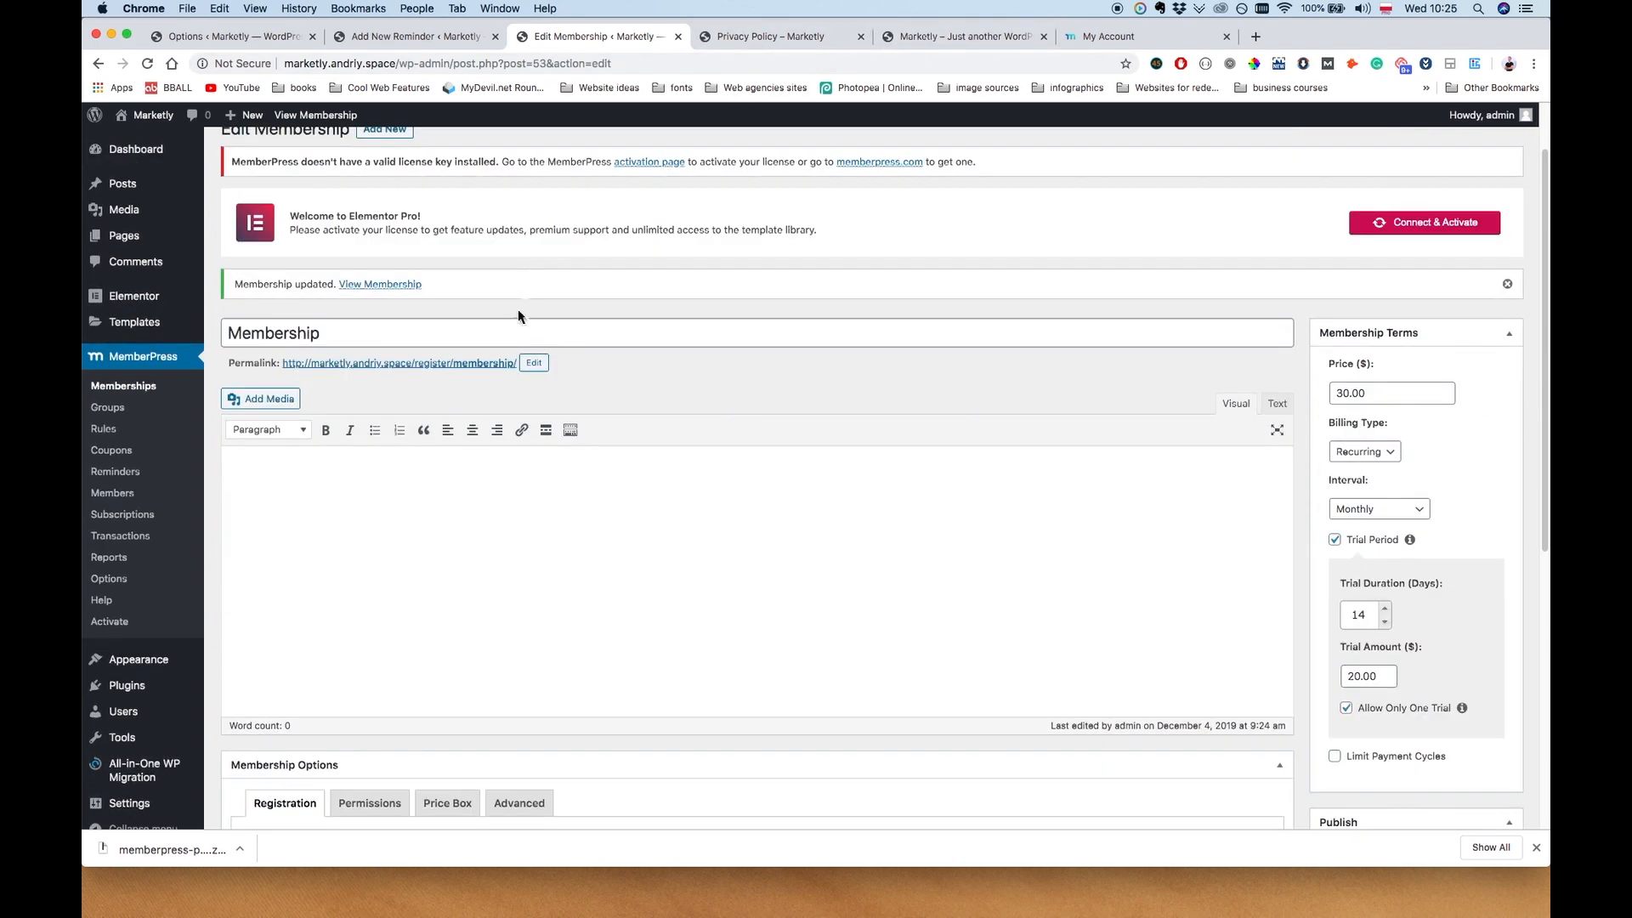
{"action": "left_click_drag", "start_coordinate": [450, 368], "coordinate": [745, 43]}
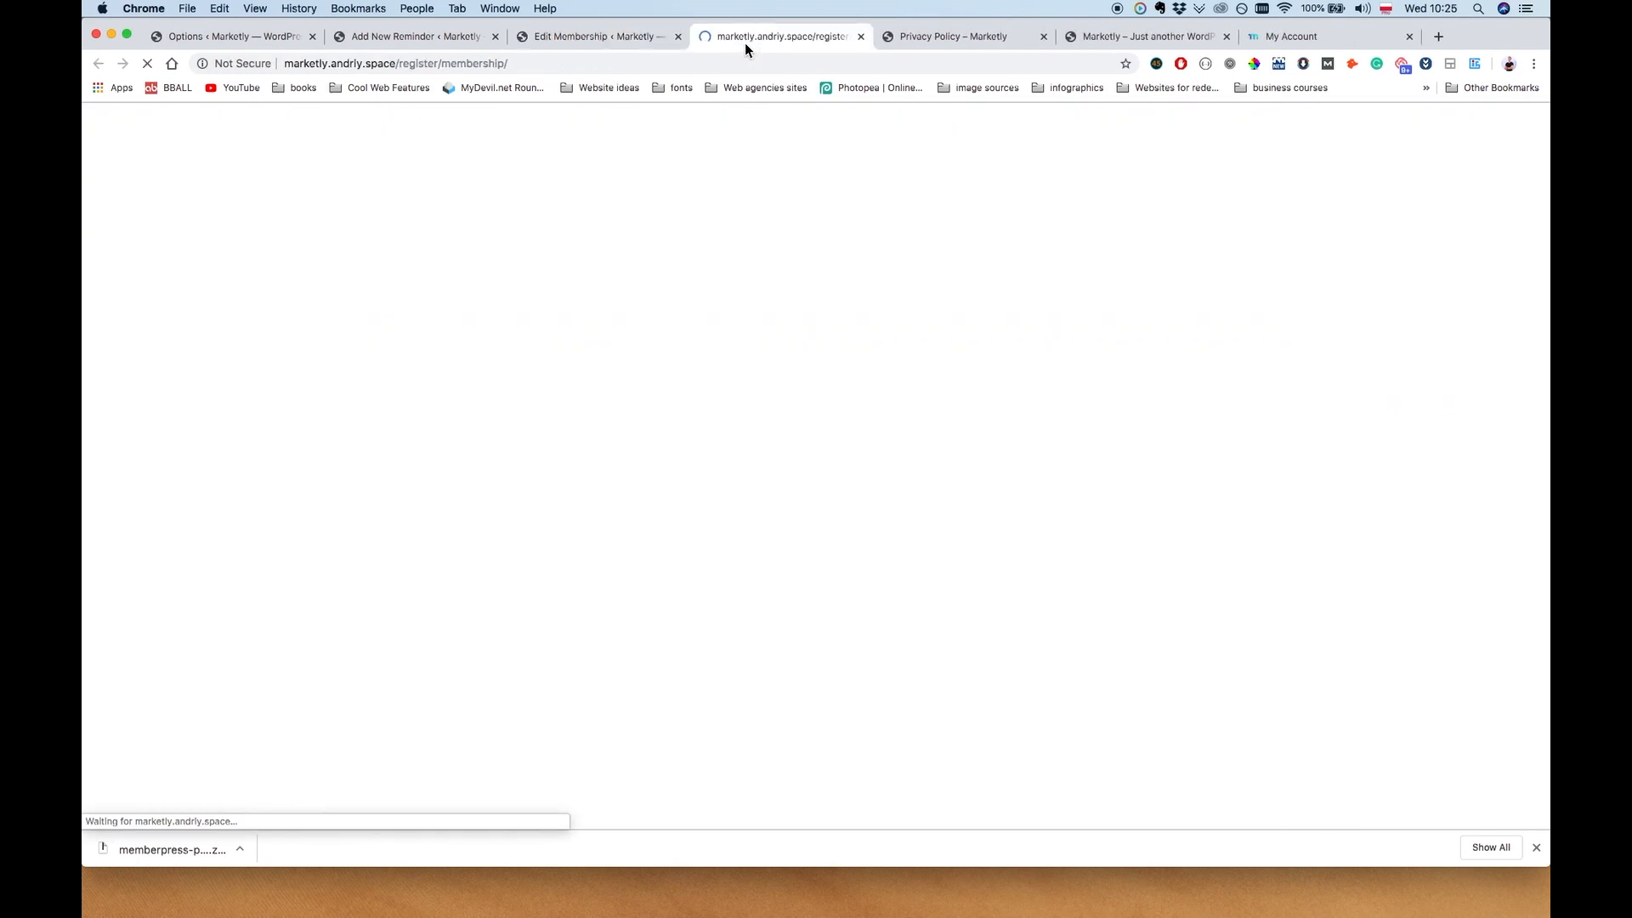
{"action": "left_click", "coordinate": [595, 37]}
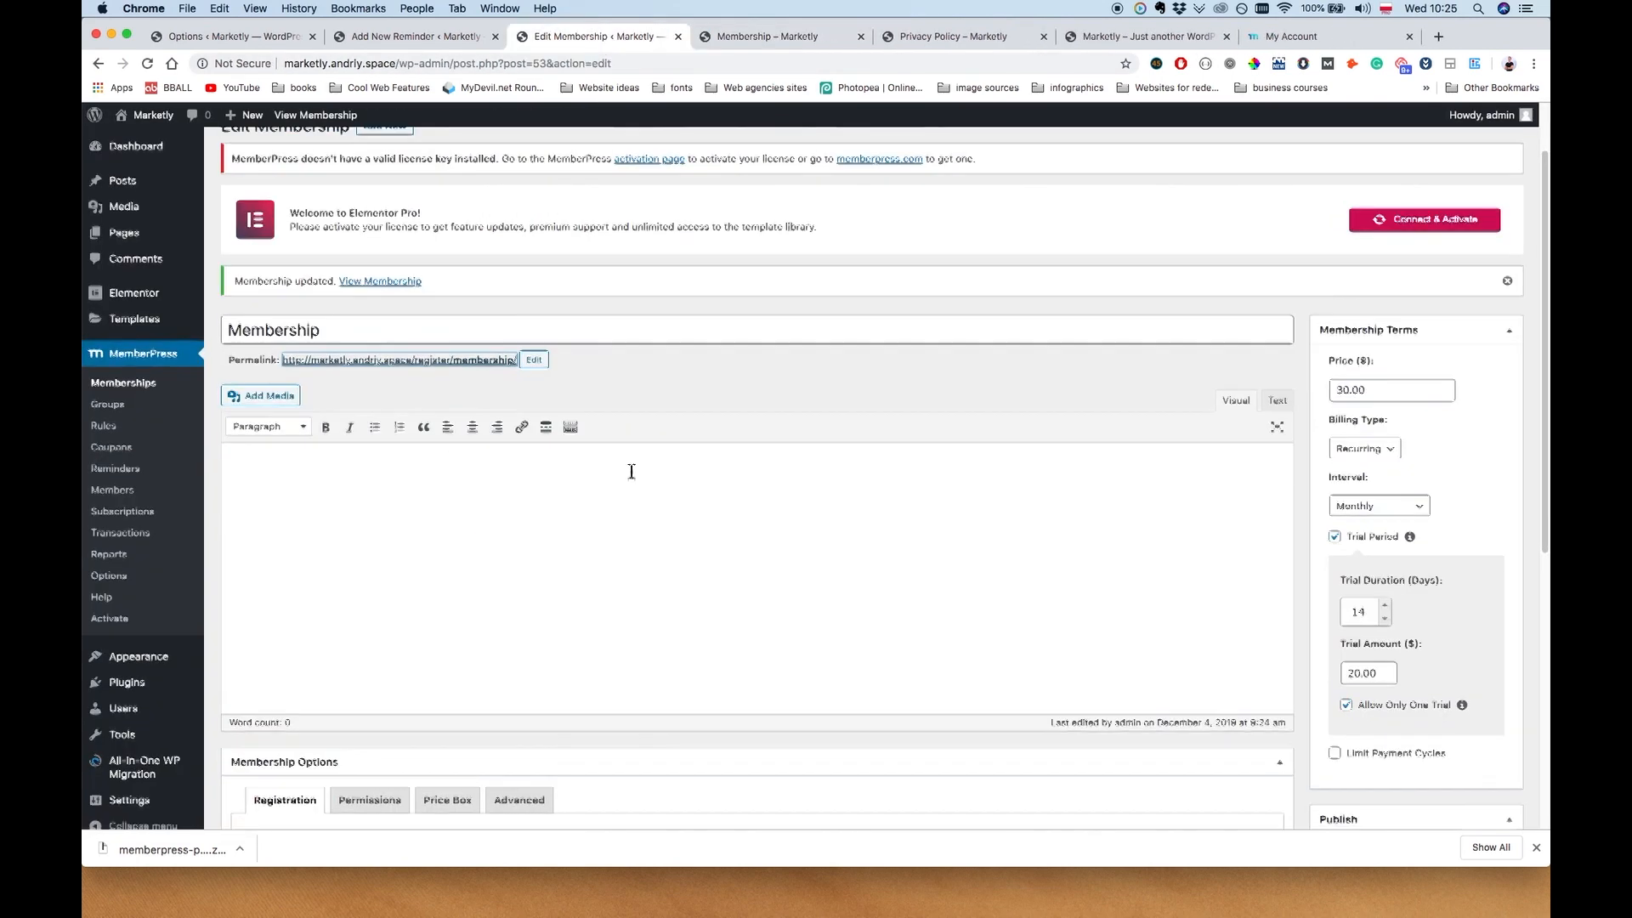
Try the custom thank you page message, membership-specific welcome email and custom payment methods options in the registration settings, leaving each disabled
{"action": "scroll", "coordinate": [464, 544], "scroll_direction": "down", "scroll_amount": 5}
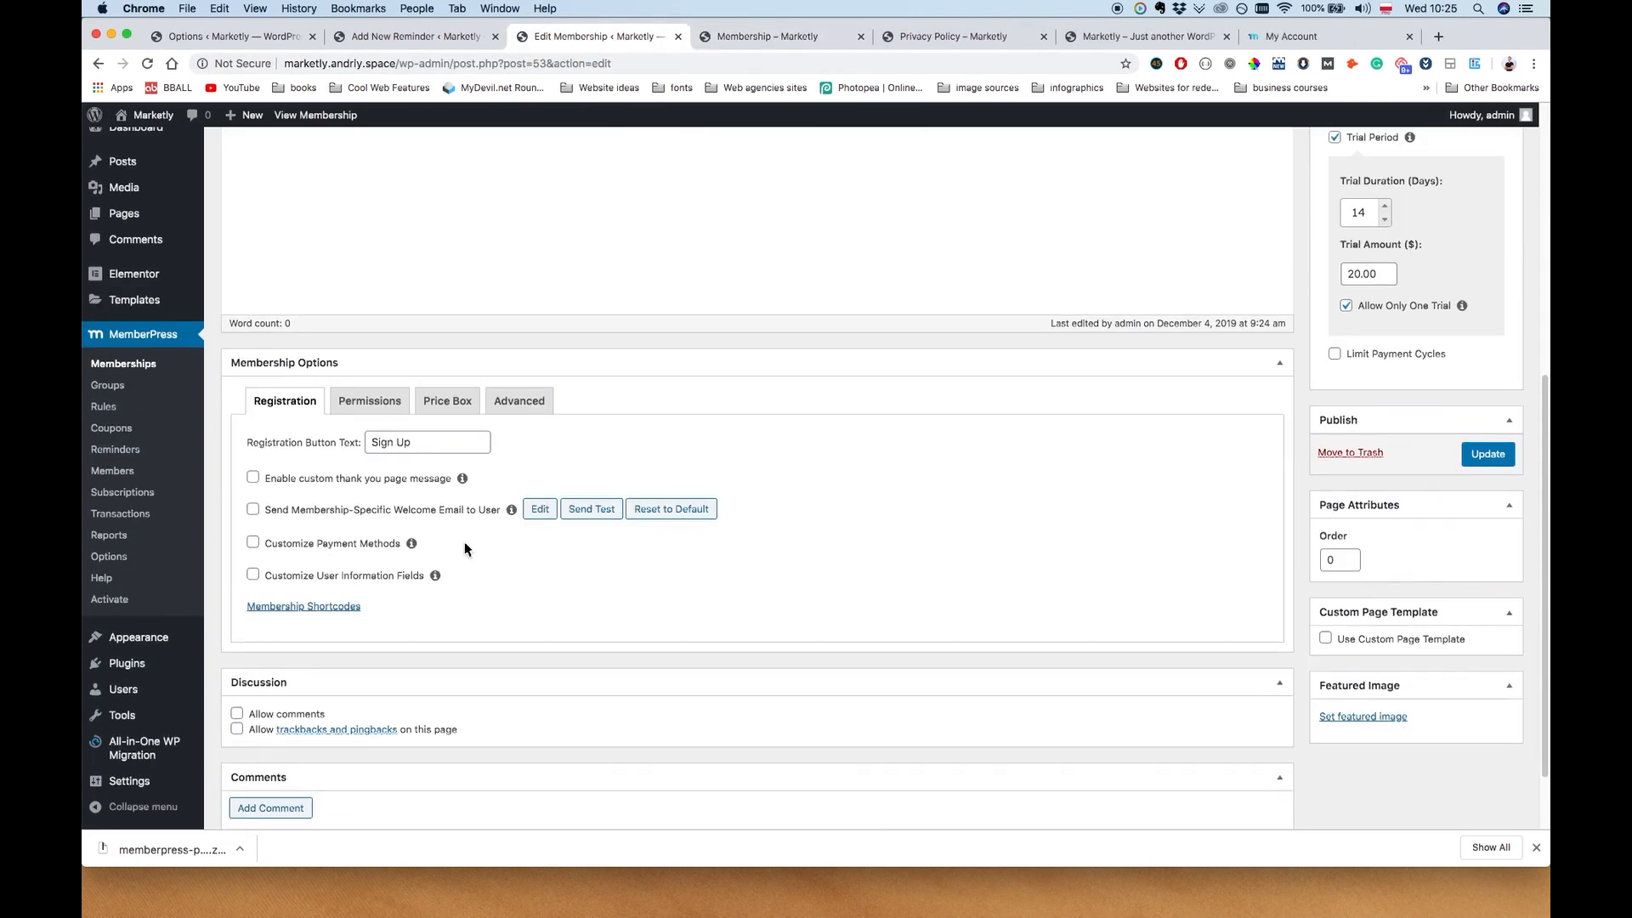
{"action": "left_click", "coordinate": [355, 480]}
{"action": "left_click", "coordinate": [354, 481]}
{"action": "left_click", "coordinate": [254, 510]}
{"action": "left_click", "coordinate": [621, 599]}
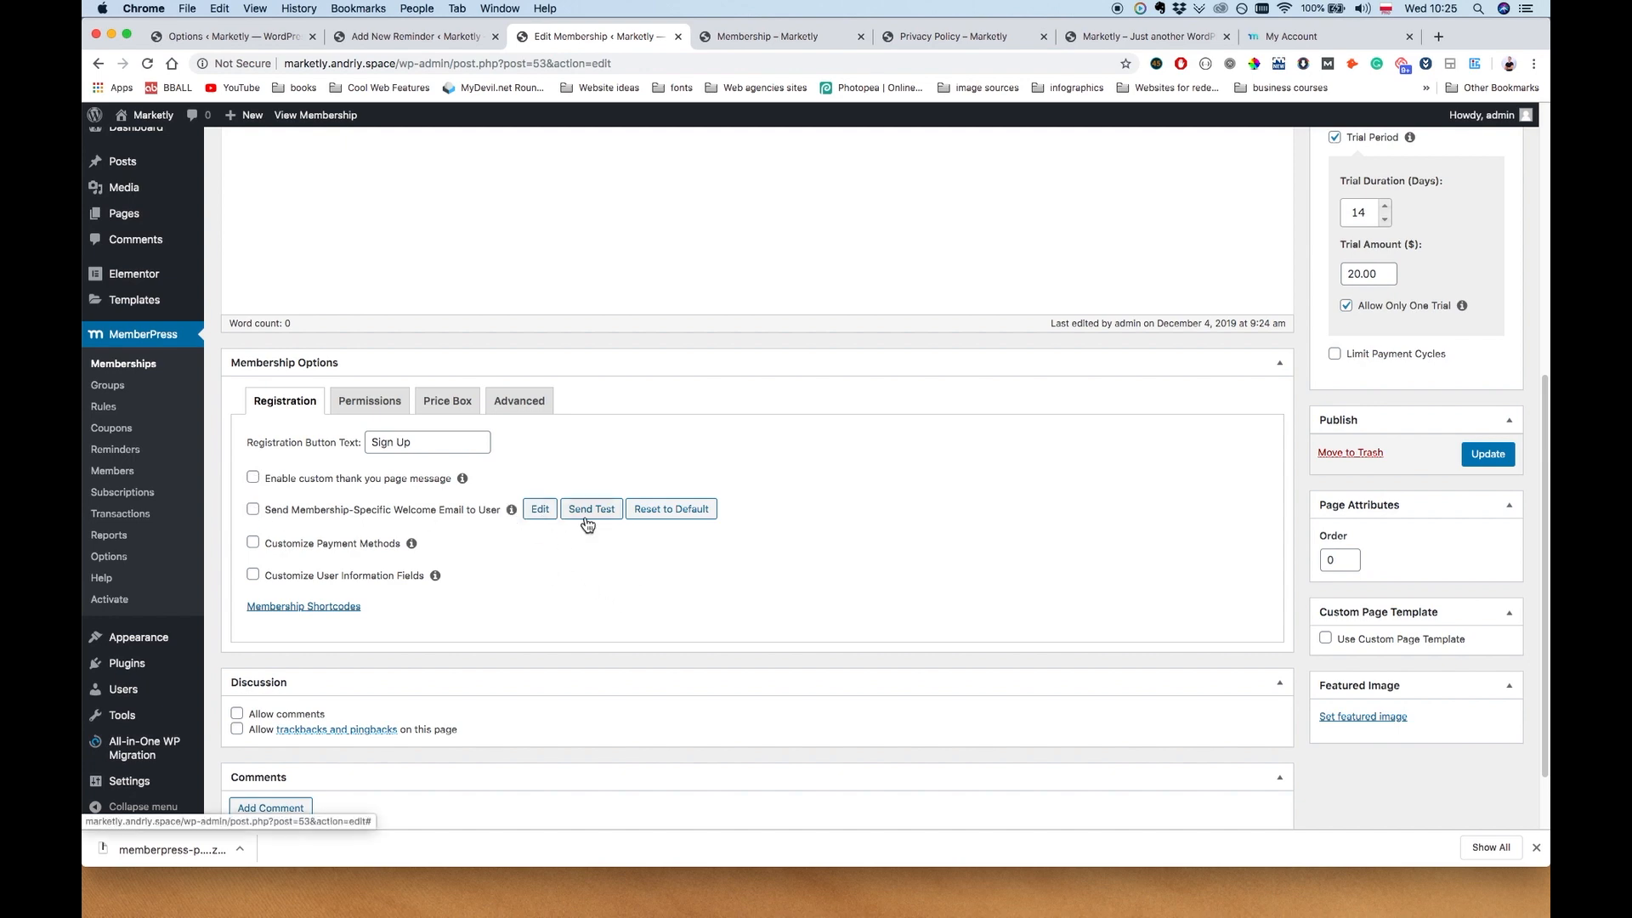
{"action": "left_click", "coordinate": [302, 550]}
{"action": "left_click", "coordinate": [301, 549]}
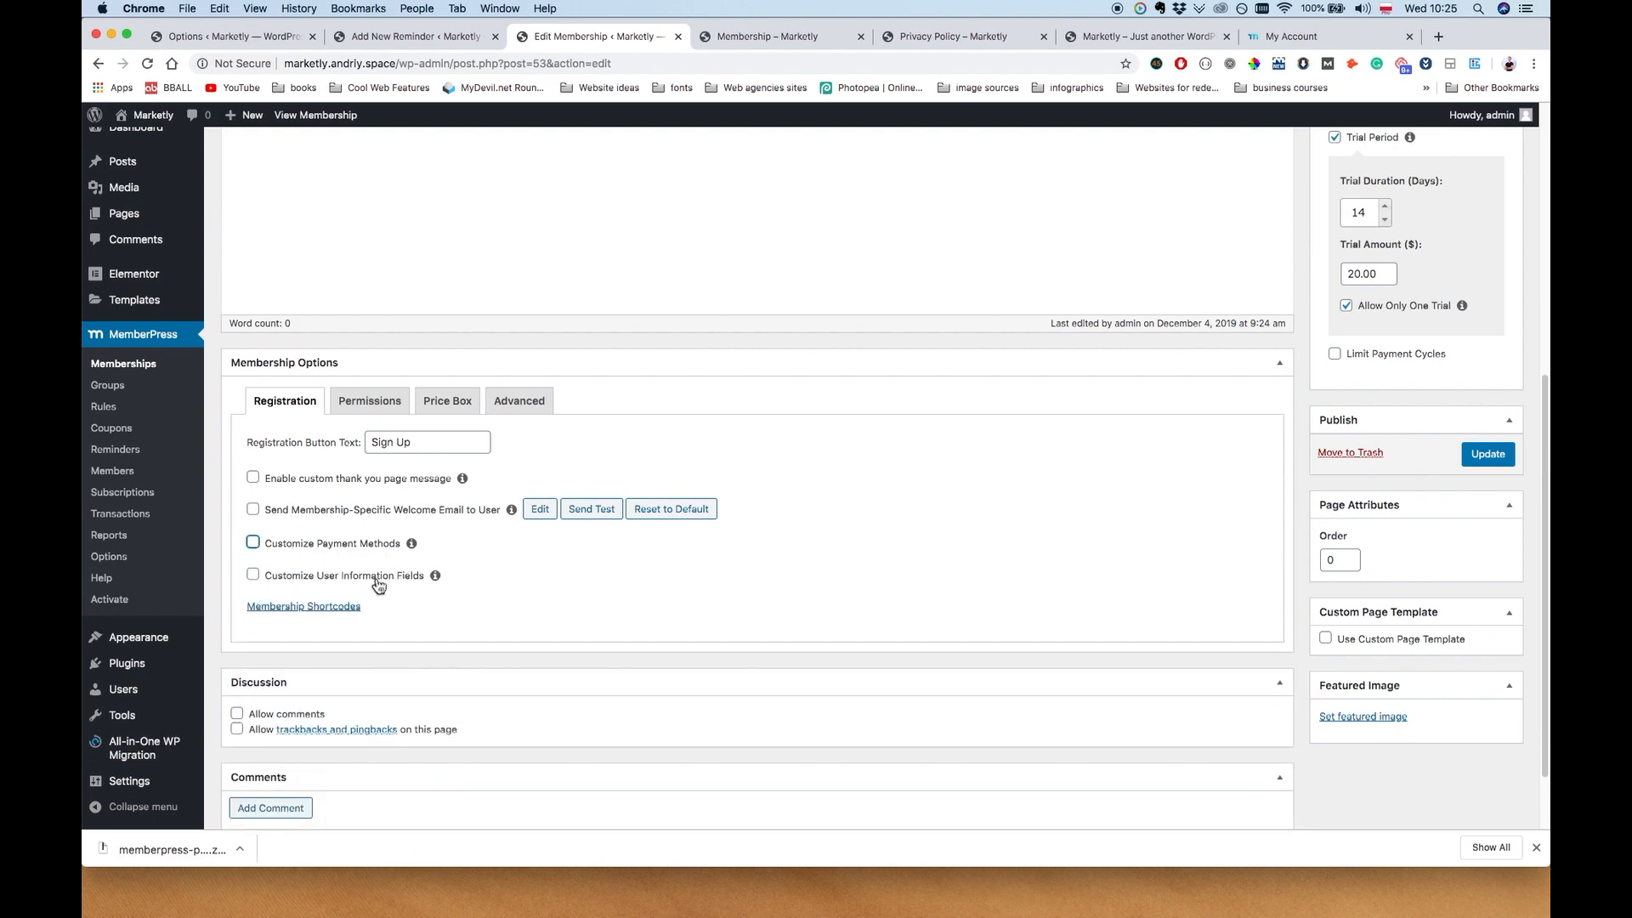
Try the Customize User Information Fields option in the membership's registration settings, and disable it again
{"action": "left_click", "coordinate": [378, 578]}
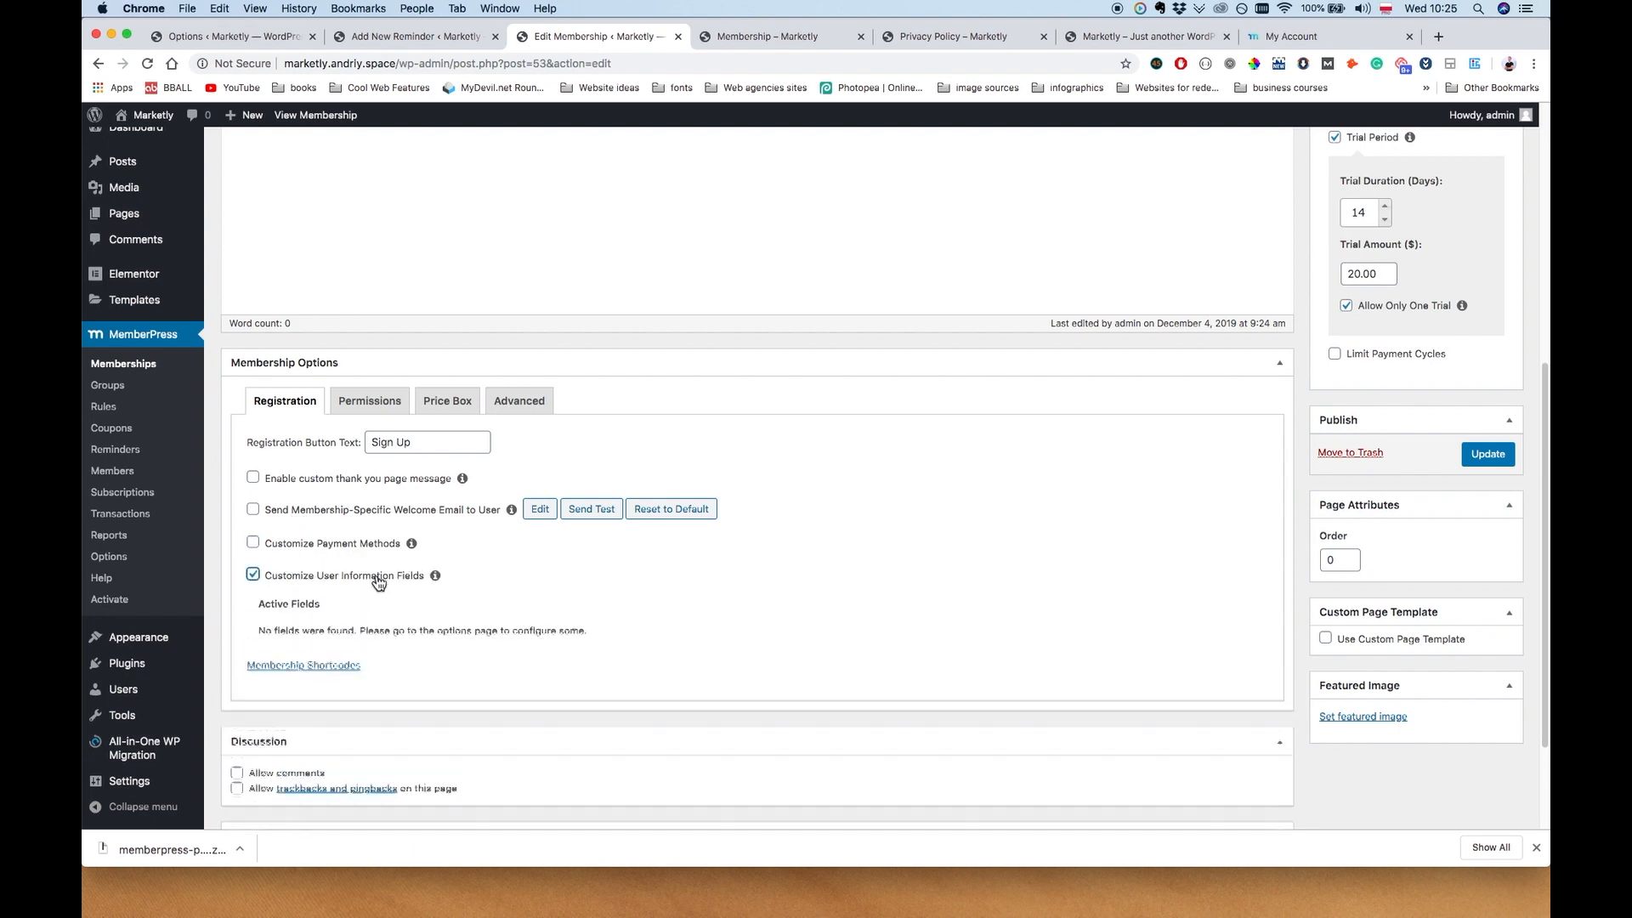
{"action": "left_click", "coordinate": [333, 585]}
{"action": "left_click", "coordinate": [333, 586]}
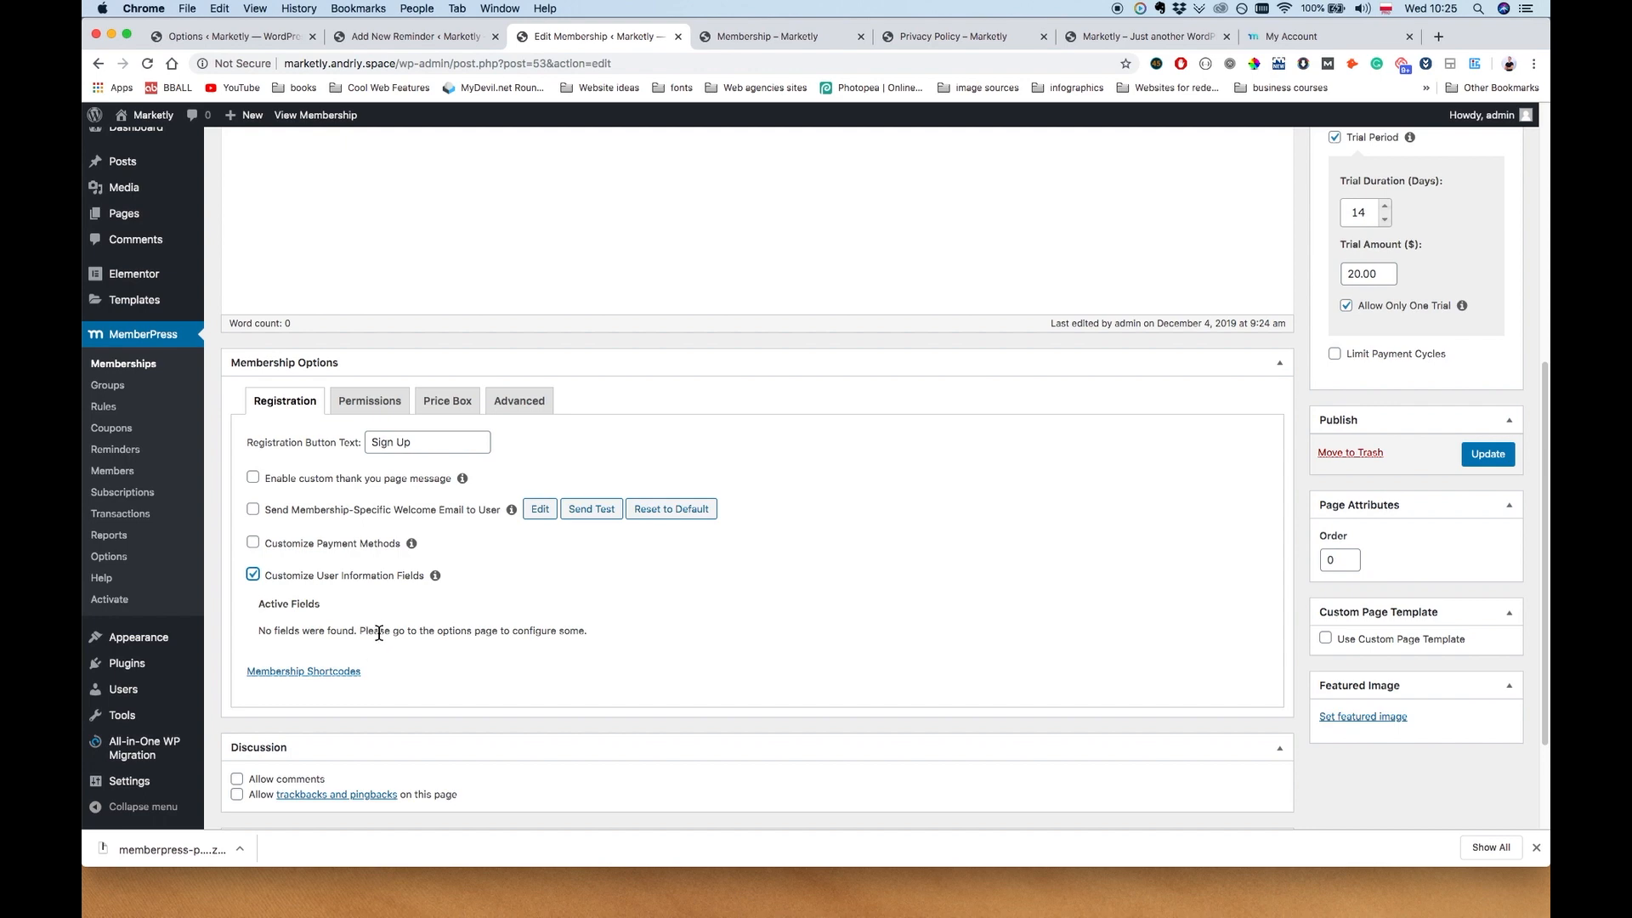
{"action": "left_click", "coordinate": [363, 584]}
Examine the membership's permissions and the choices for who can purchase it
{"action": "left_click", "coordinate": [368, 403]}
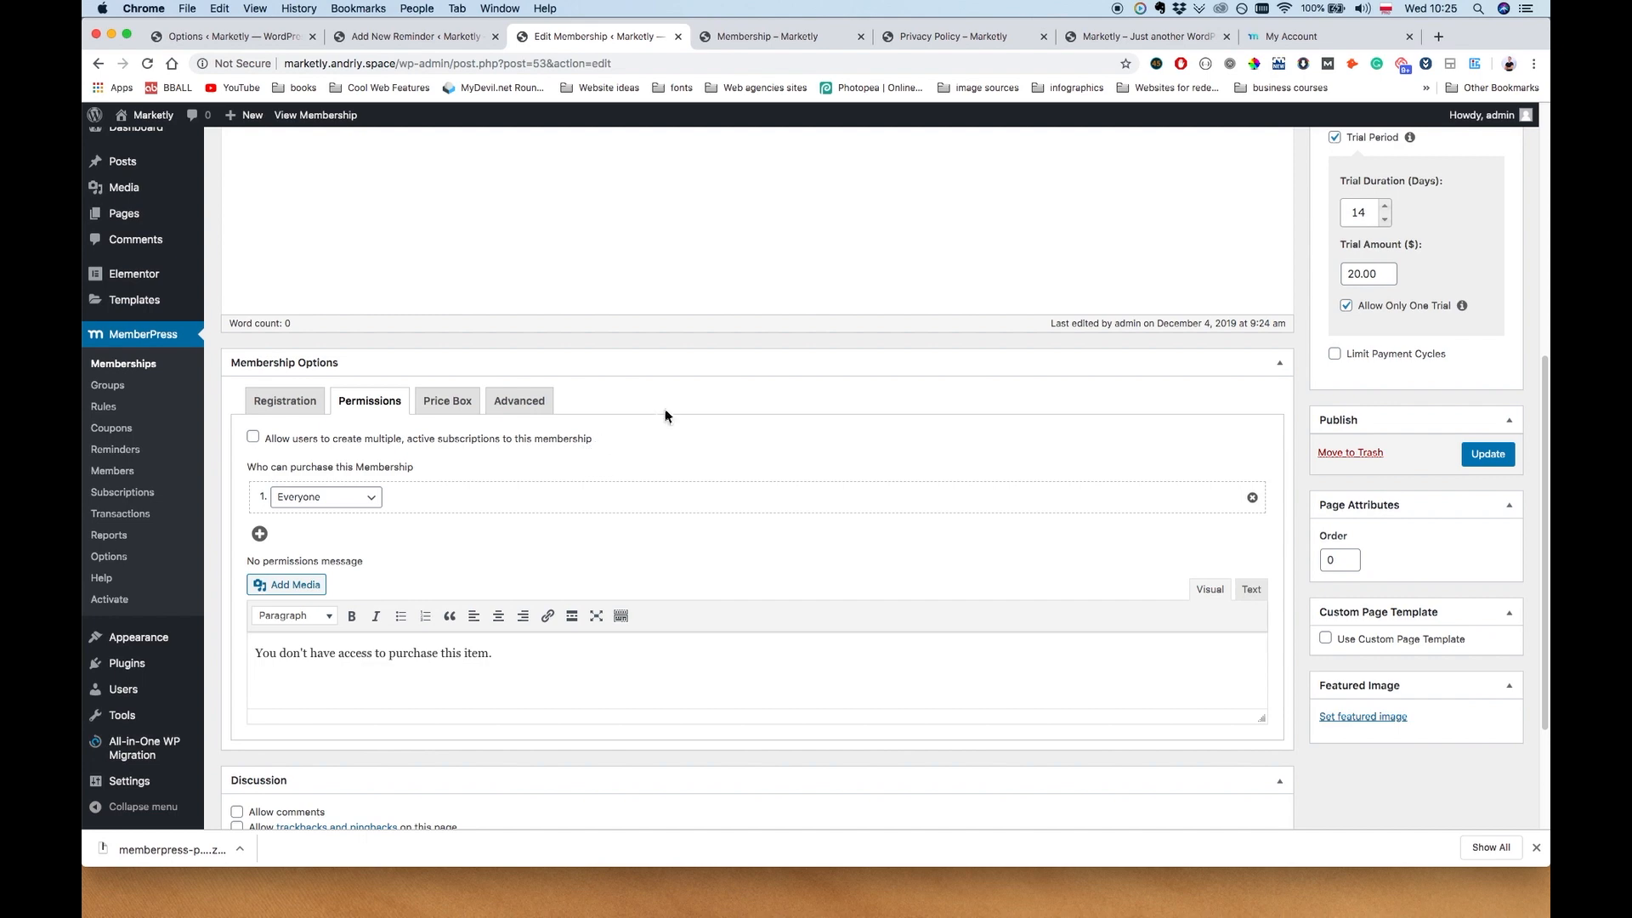
{"action": "left_click", "coordinate": [327, 497]}
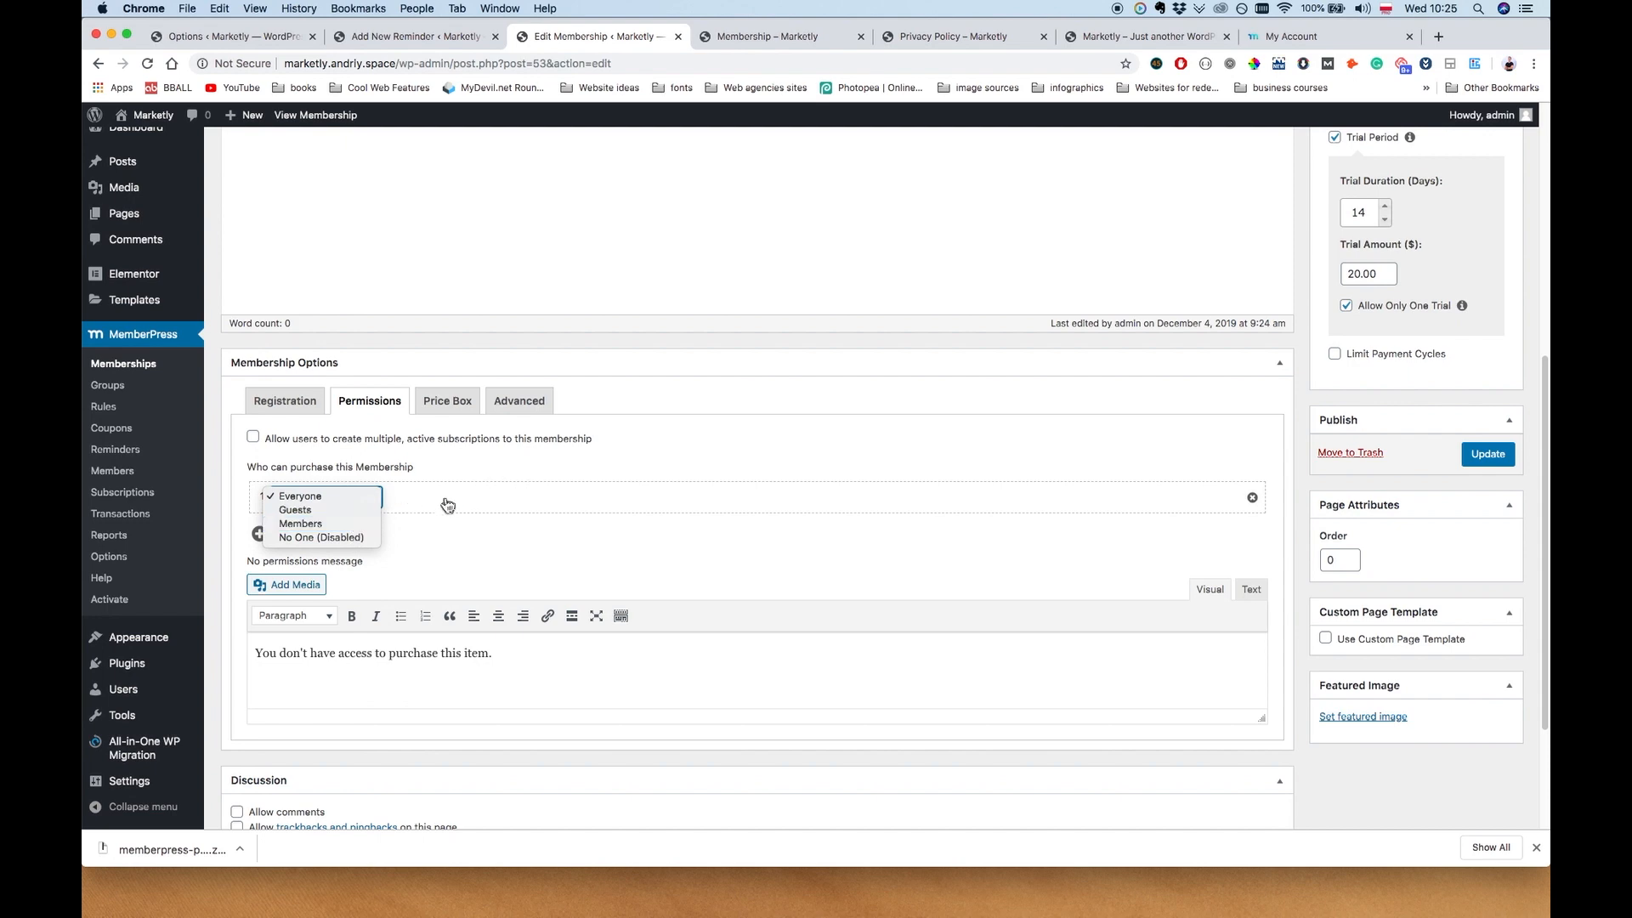
{"action": "left_click", "coordinate": [451, 466]}
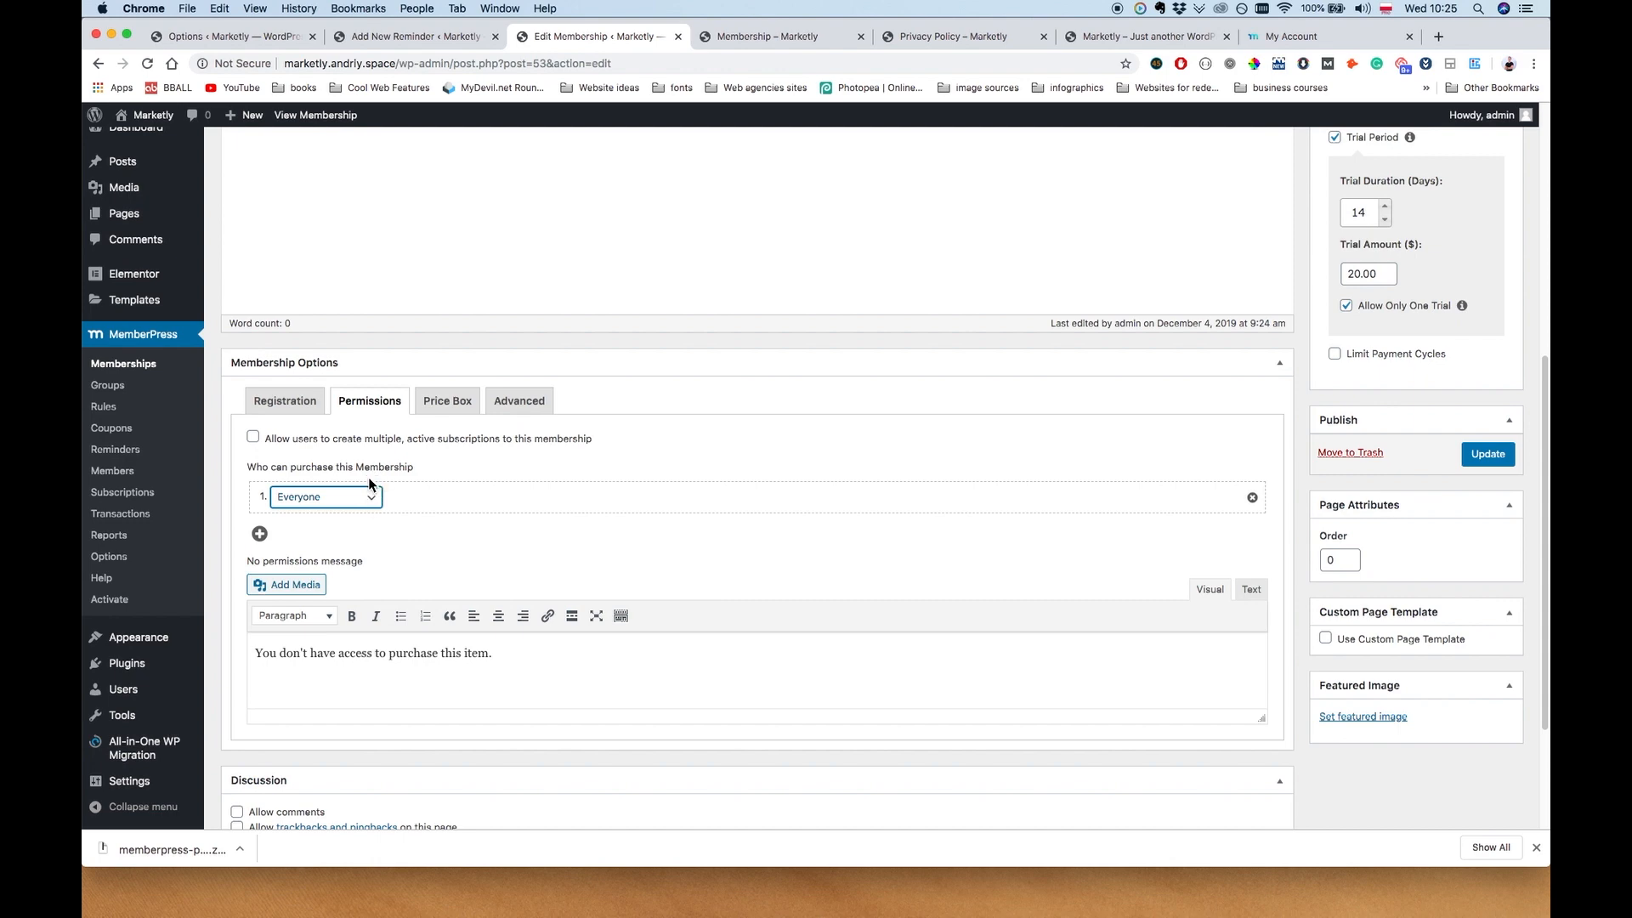
{"action": "left_click", "coordinate": [369, 506]}
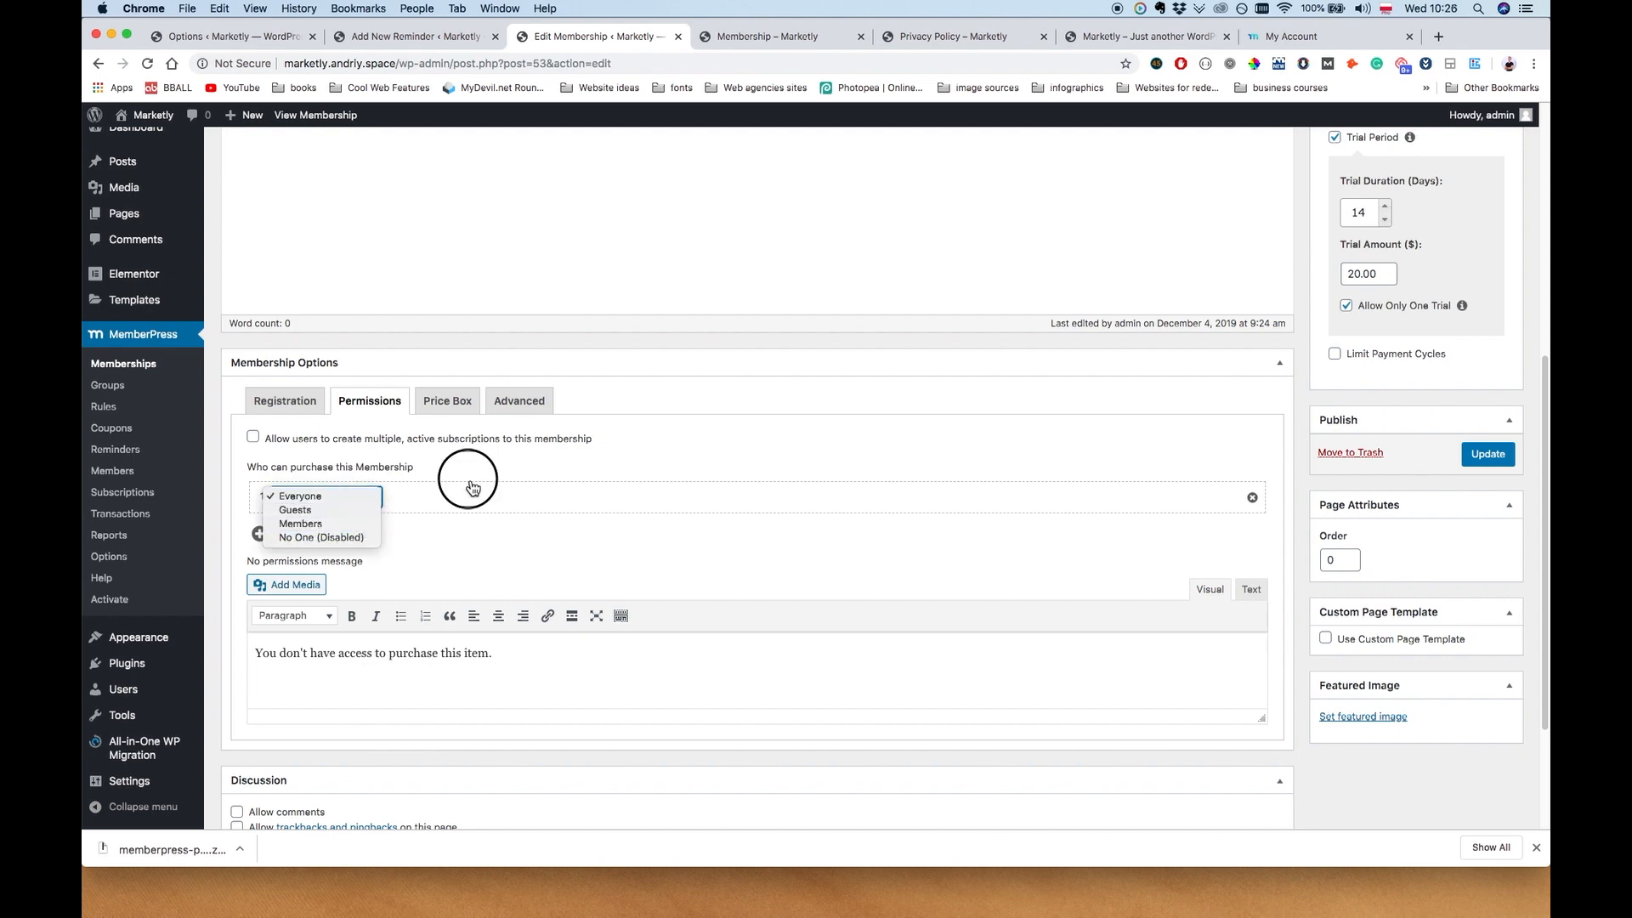
{"action": "left_click", "coordinate": [374, 497]}
{"action": "left_click", "coordinate": [370, 505]}
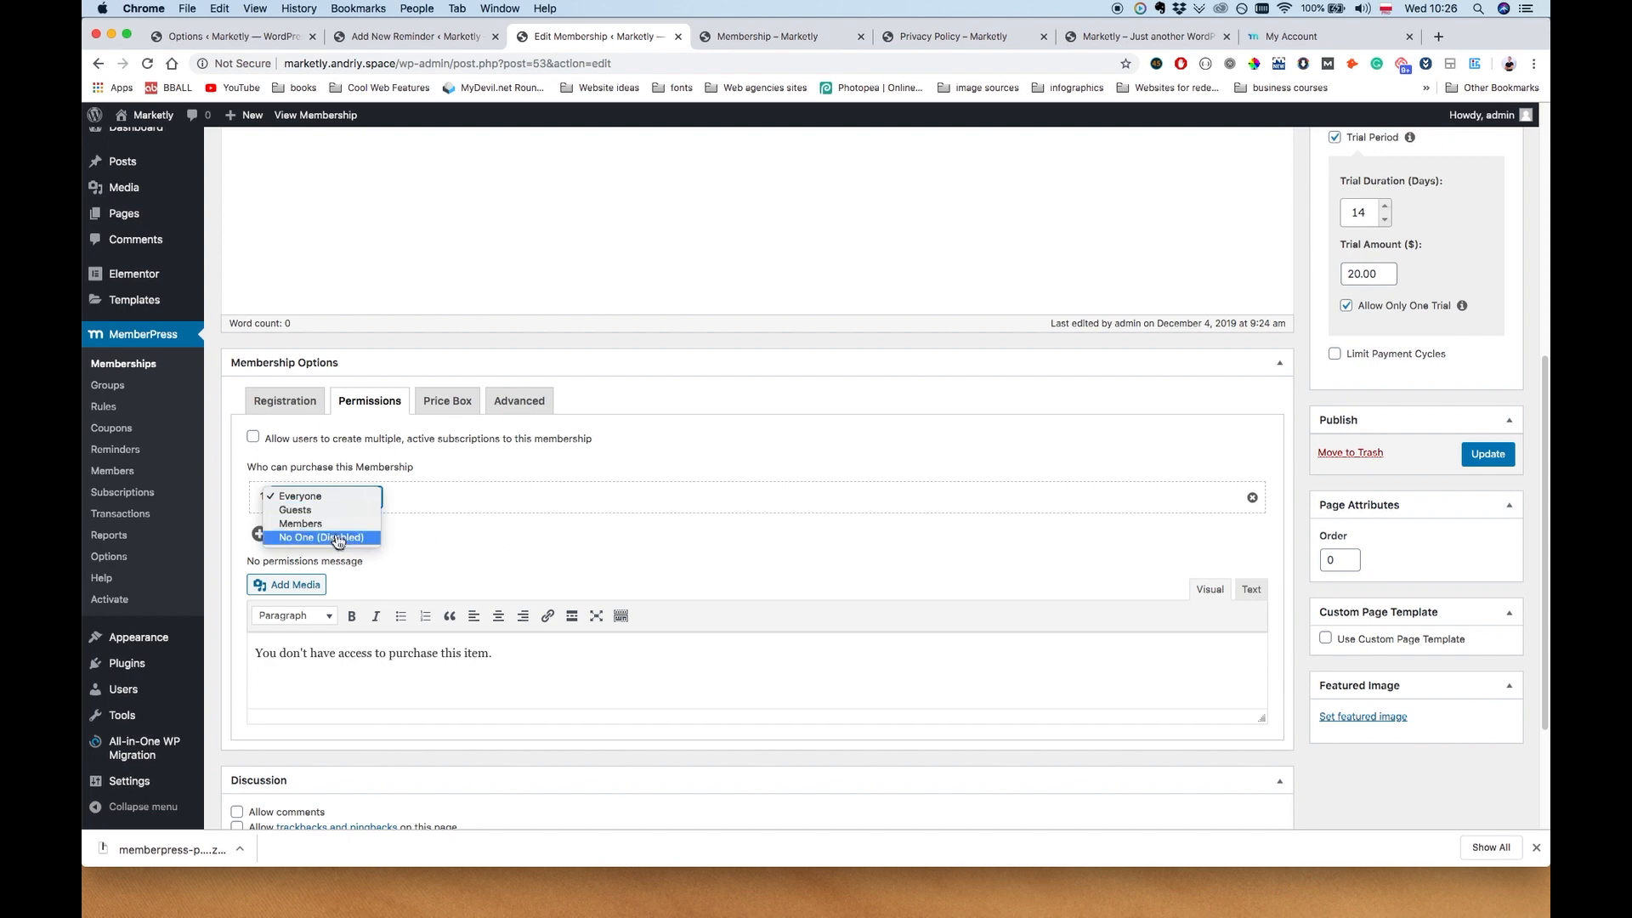
{"action": "left_click", "coordinate": [523, 552]}
{"action": "left_click", "coordinate": [414, 546]}
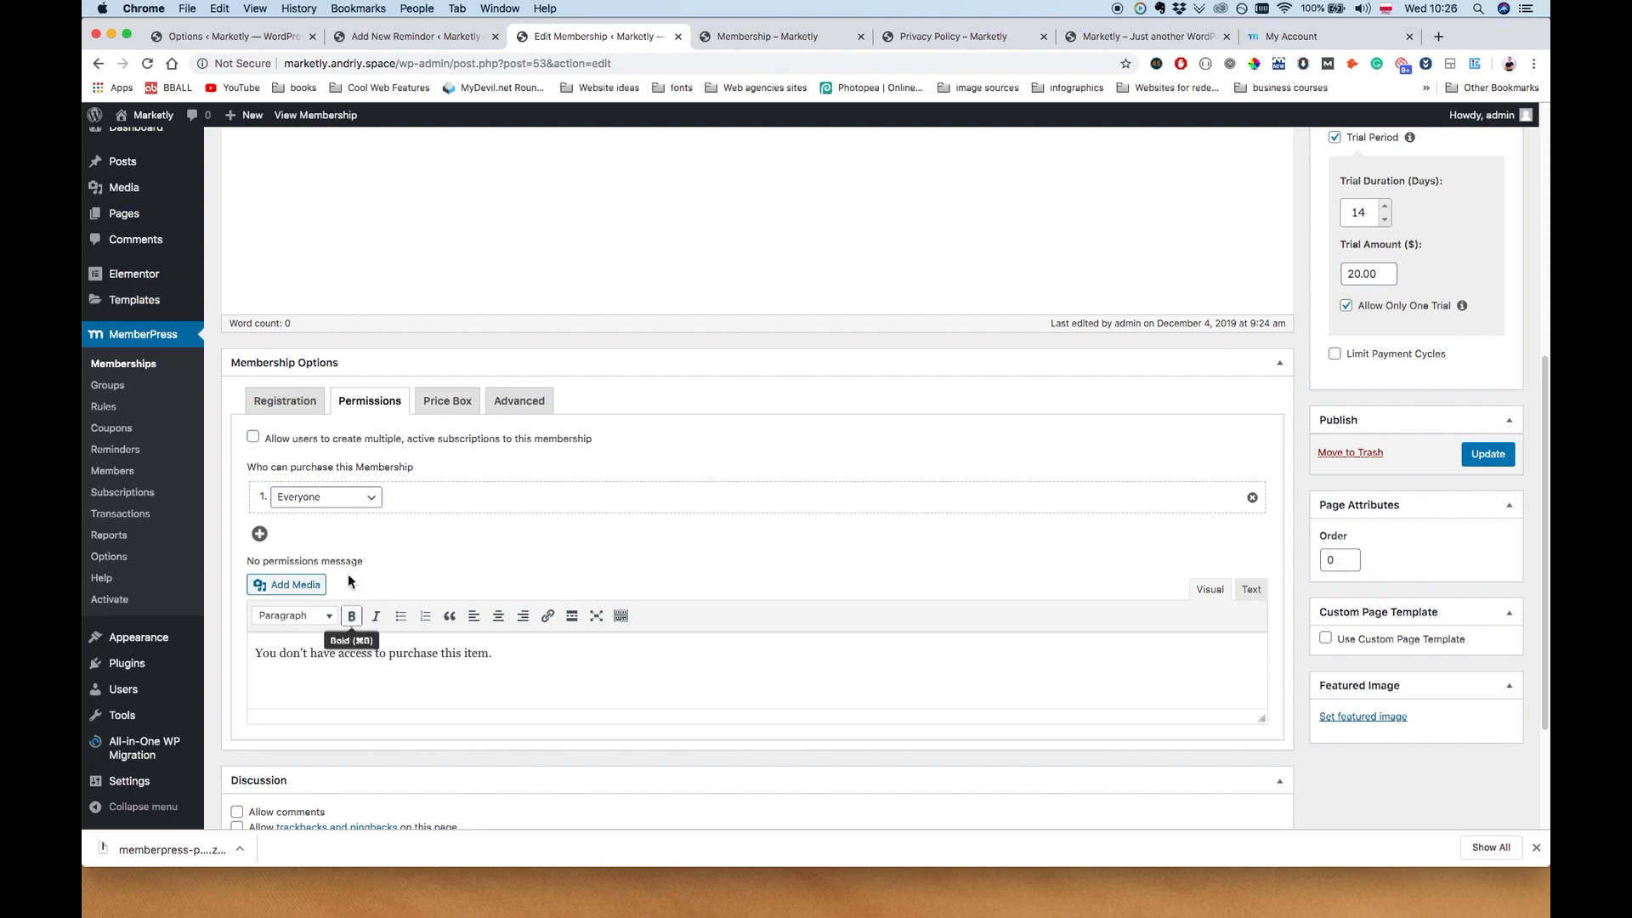
{"action": "left_click", "coordinate": [353, 506]}
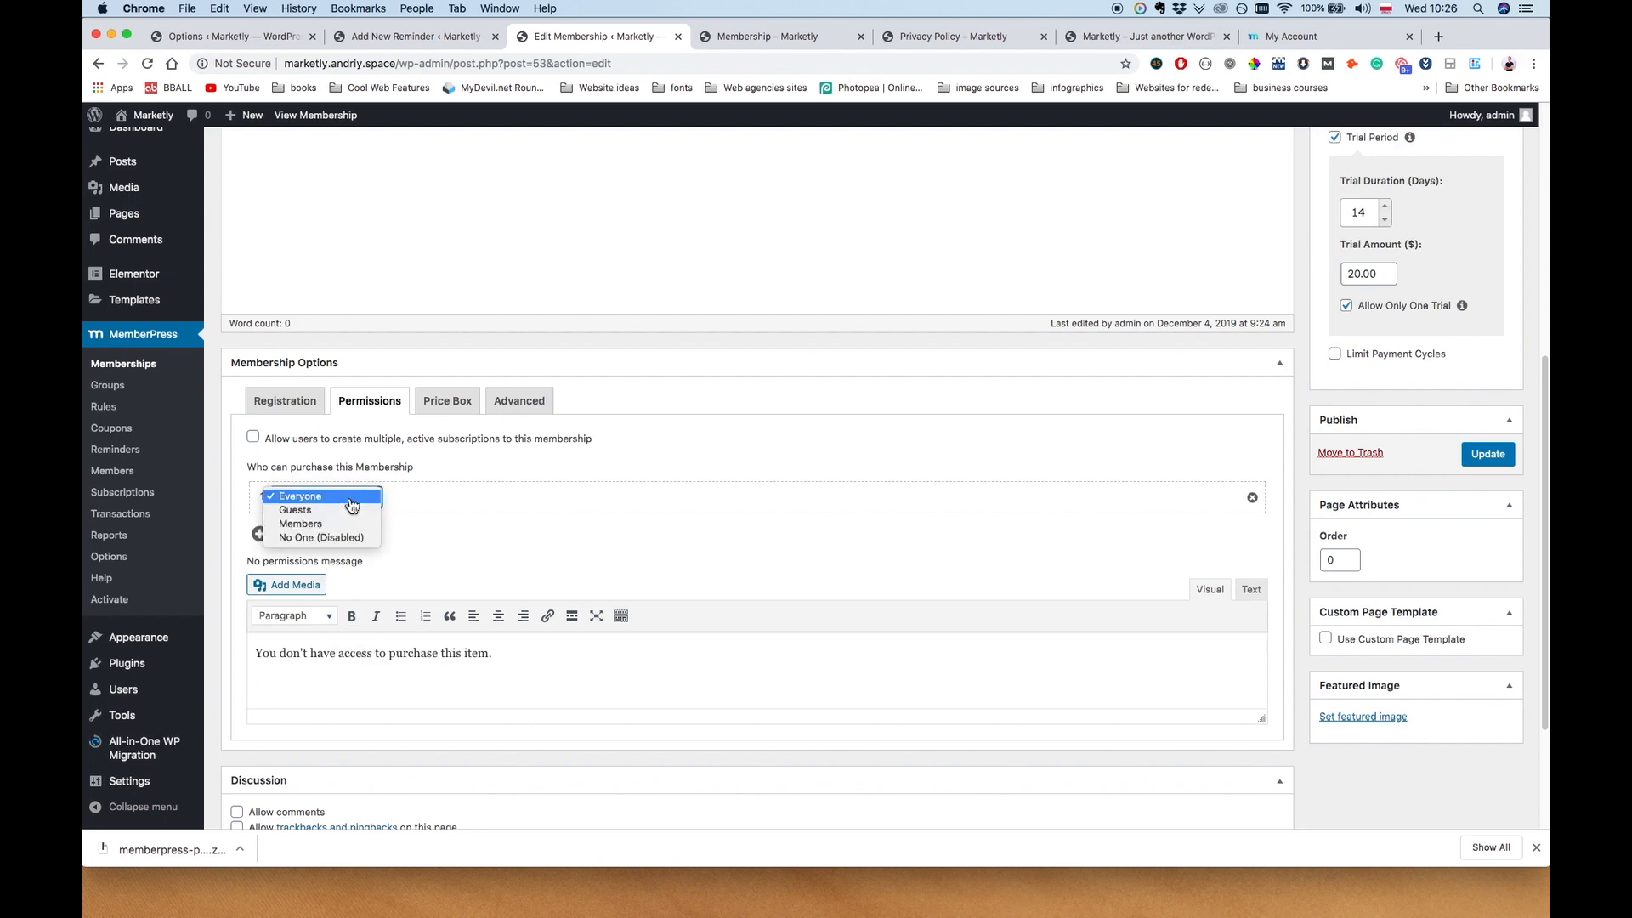
{"action": "left_click", "coordinate": [510, 470]}
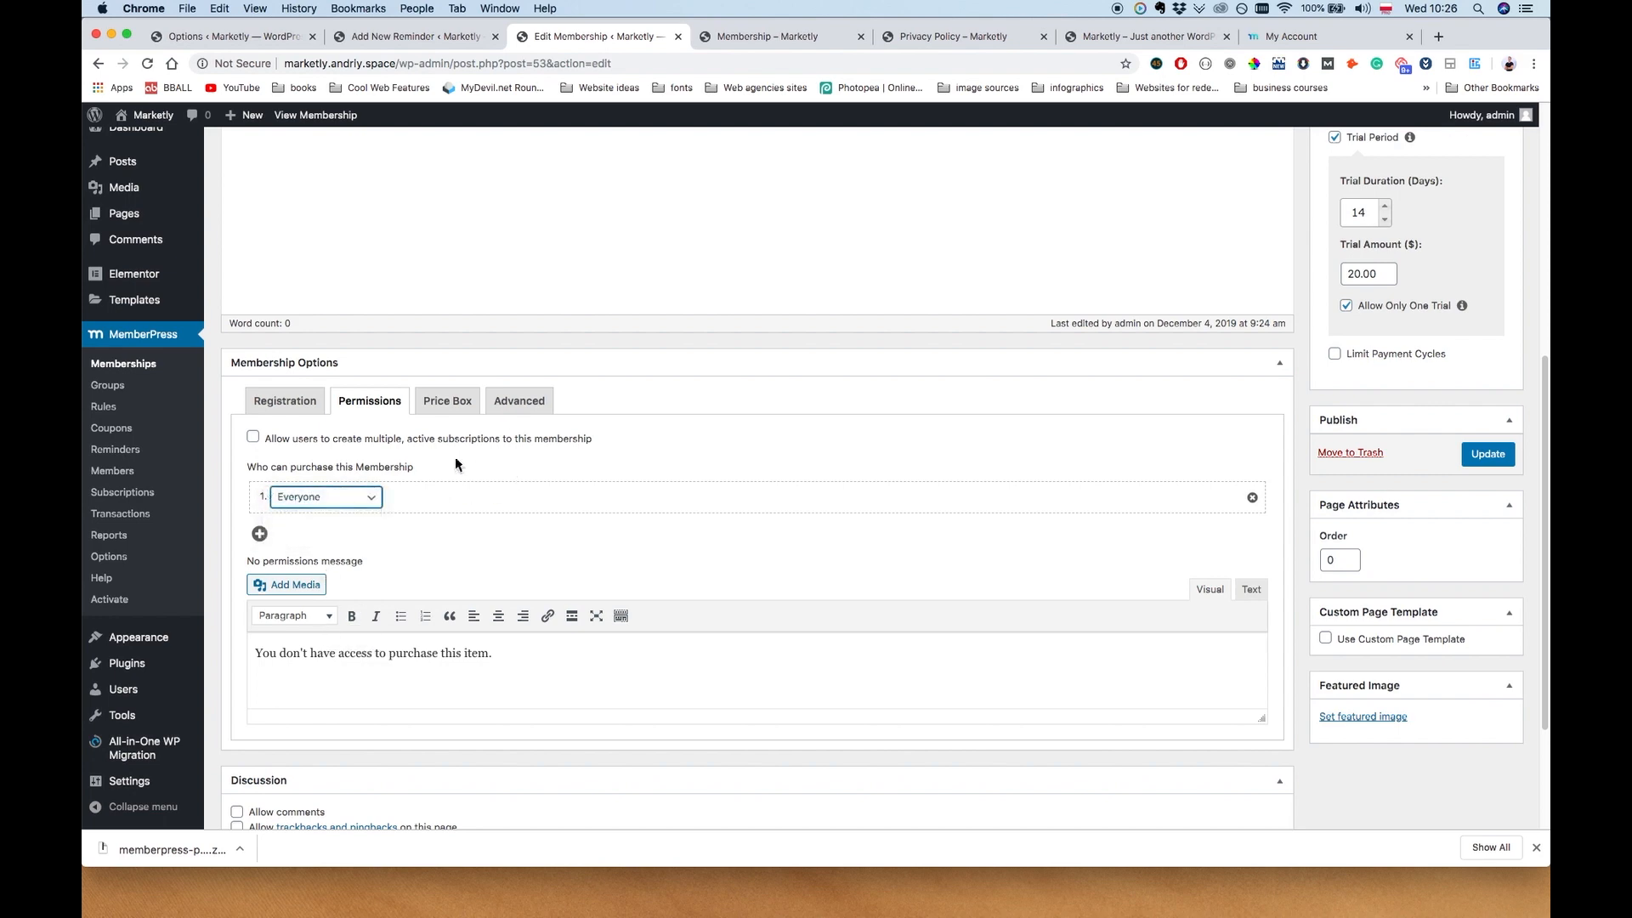
Try setting who can purchase the membership to No One (Disabled), and restore it to Everyone
{"action": "left_click", "coordinate": [355, 505]}
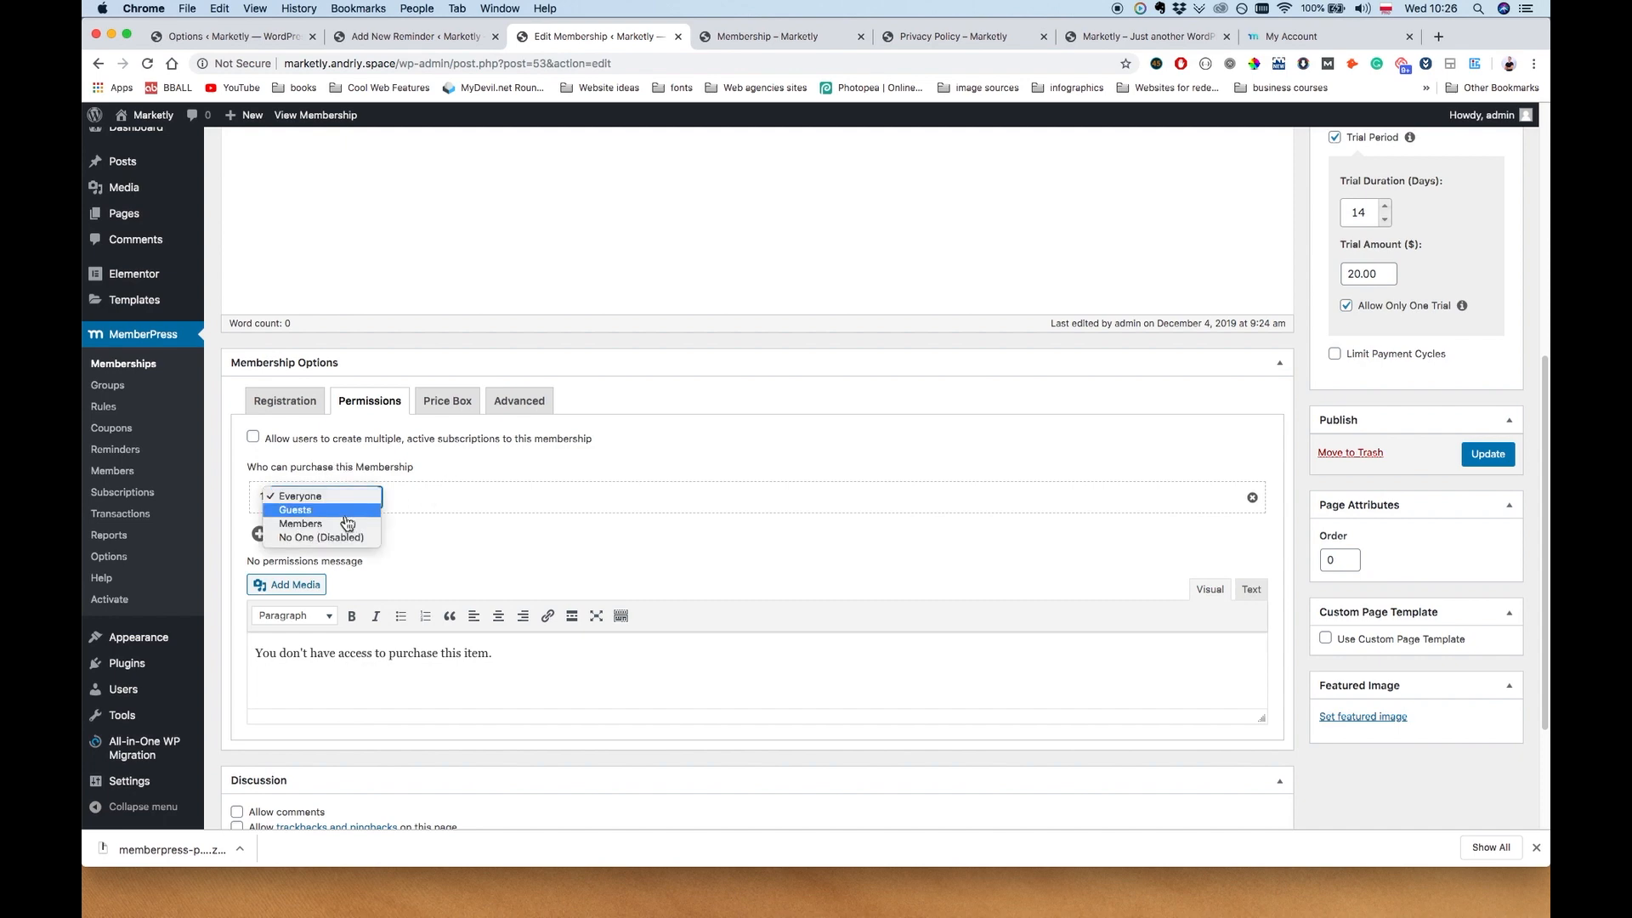
{"action": "left_click", "coordinate": [344, 537]}
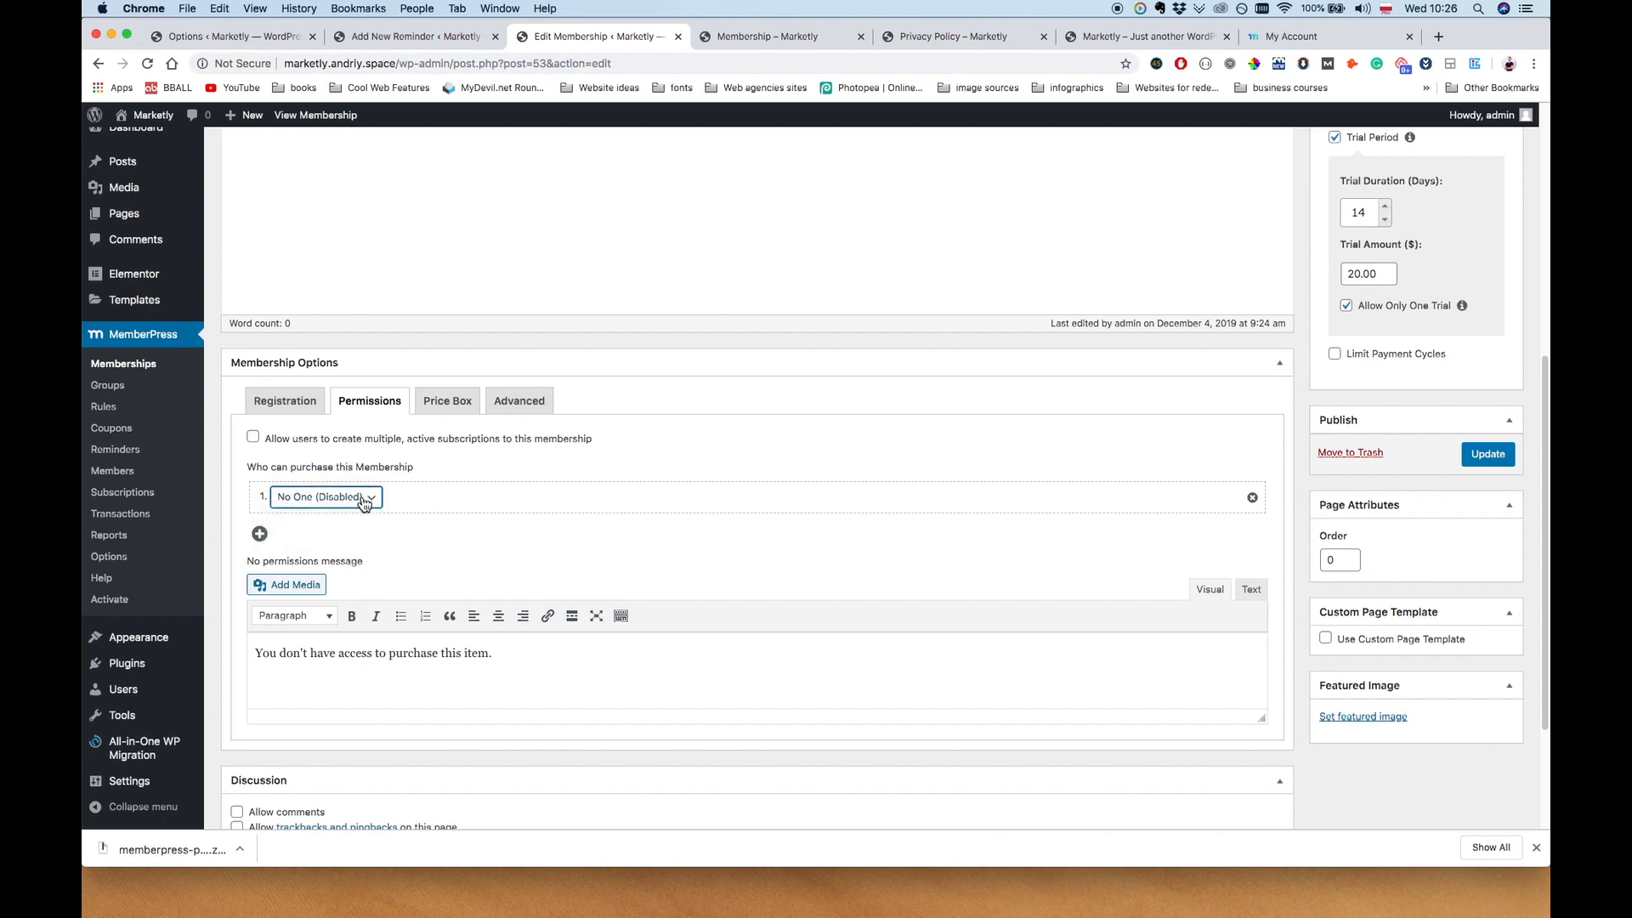
{"action": "left_click", "coordinate": [362, 500]}
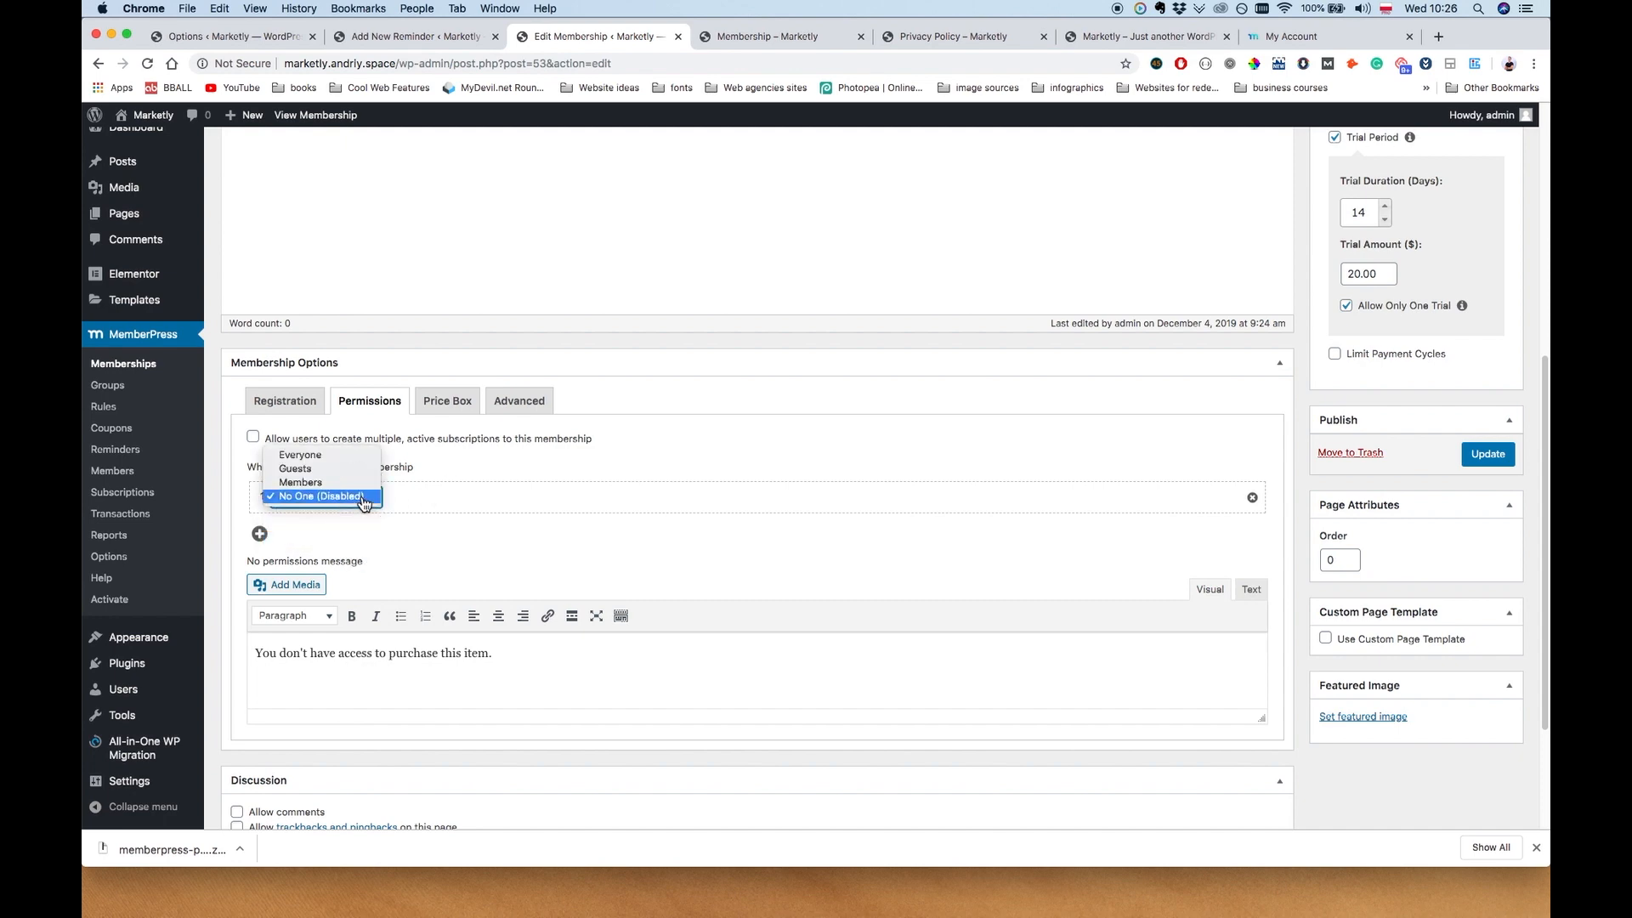
{"action": "left_click", "coordinate": [344, 459]}
{"action": "left_click", "coordinate": [431, 461]}
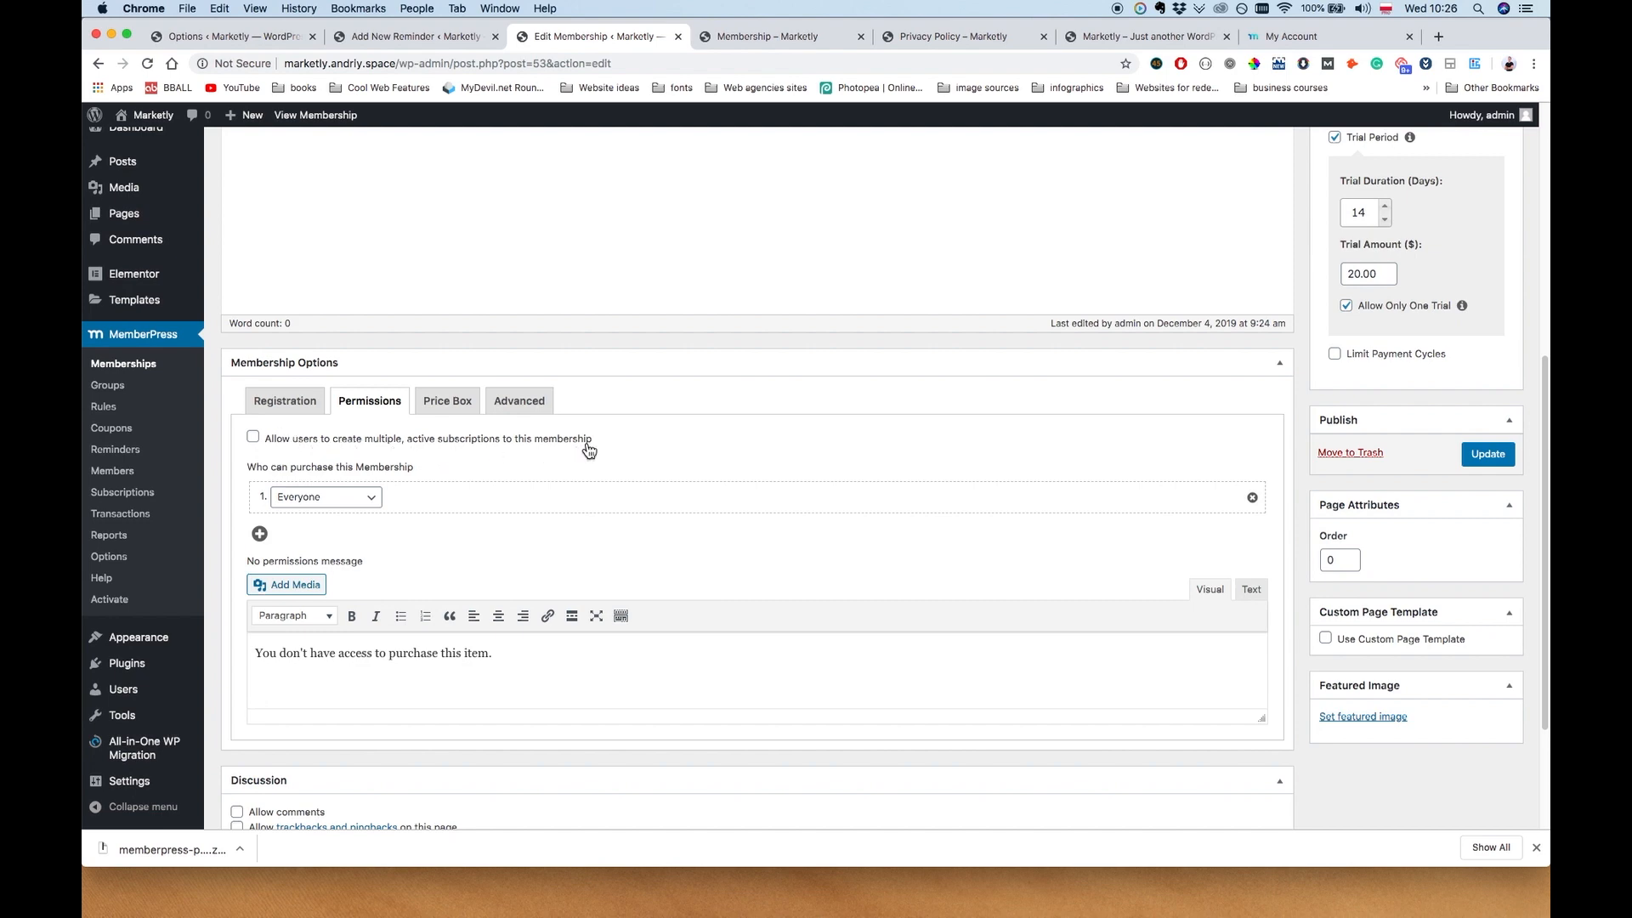
Add two benefits, "Test" and "Test 2", to the membership's price box
{"action": "scroll", "coordinate": [434, 611], "scroll_direction": "down", "scroll_amount": 4}
{"action": "scroll", "coordinate": [434, 611], "scroll_direction": "up", "scroll_amount": 5}
{"action": "left_click", "coordinate": [446, 429]}
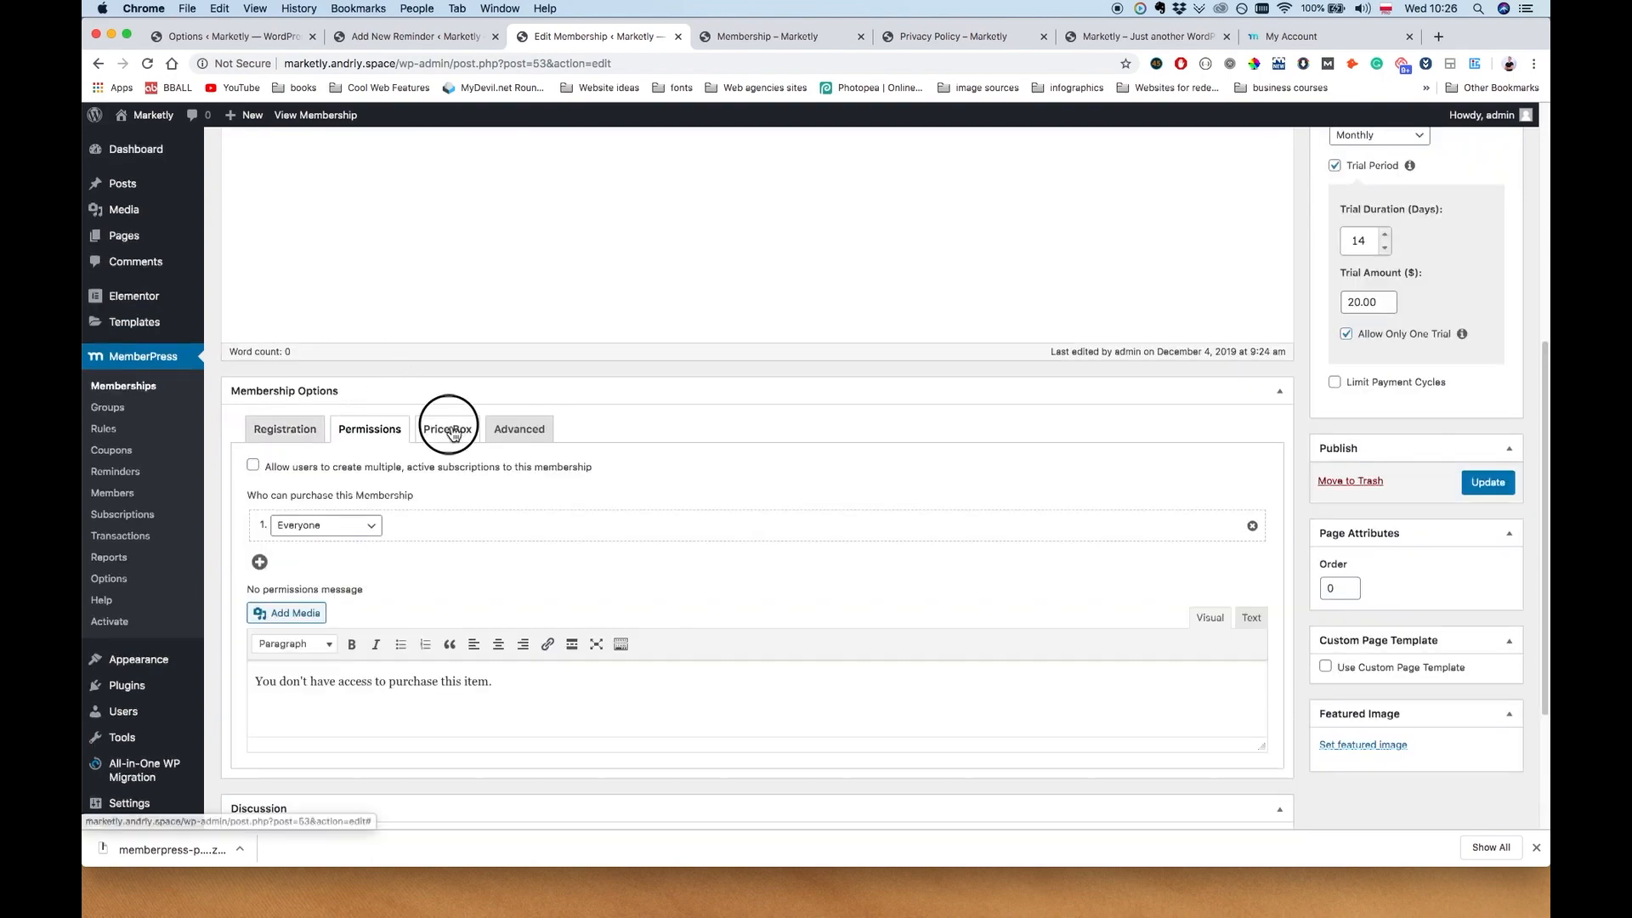
{"action": "scroll", "coordinate": [485, 532], "scroll_direction": "down", "scroll_amount": 8}
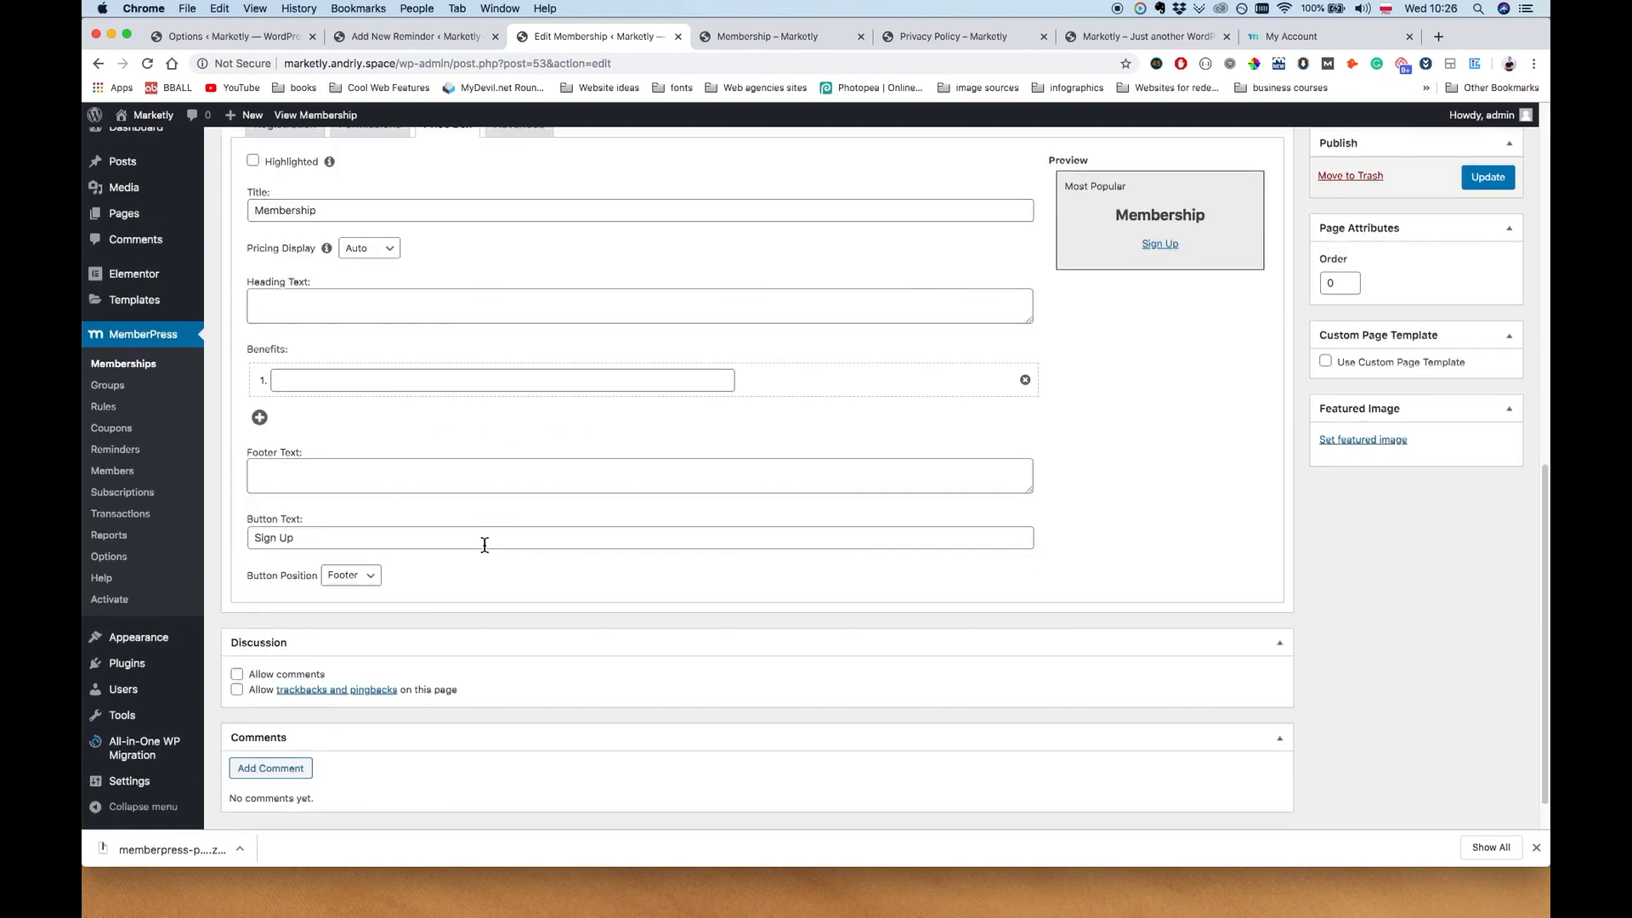
{"action": "scroll", "coordinate": [484, 543], "scroll_direction": "up", "scroll_amount": 11}
{"action": "scroll", "coordinate": [264, 609], "scroll_direction": "down", "scroll_amount": 5}
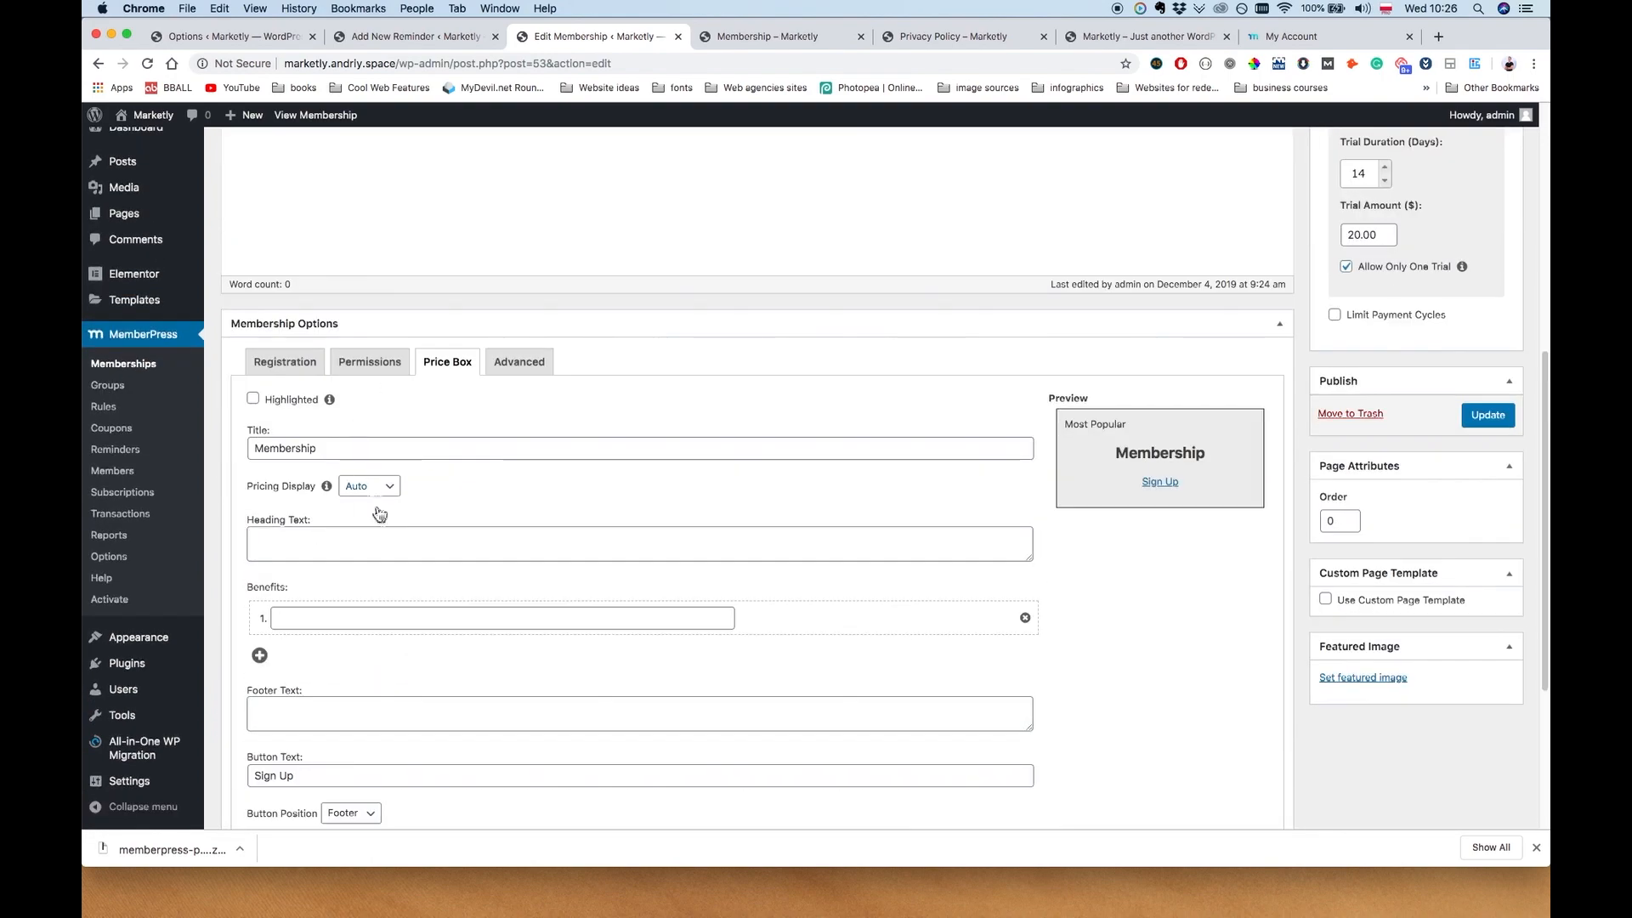
{"action": "left_click", "coordinate": [299, 613]}
{"action": "type", "text": "Test"}
{"action": "key", "text": "Tab"}
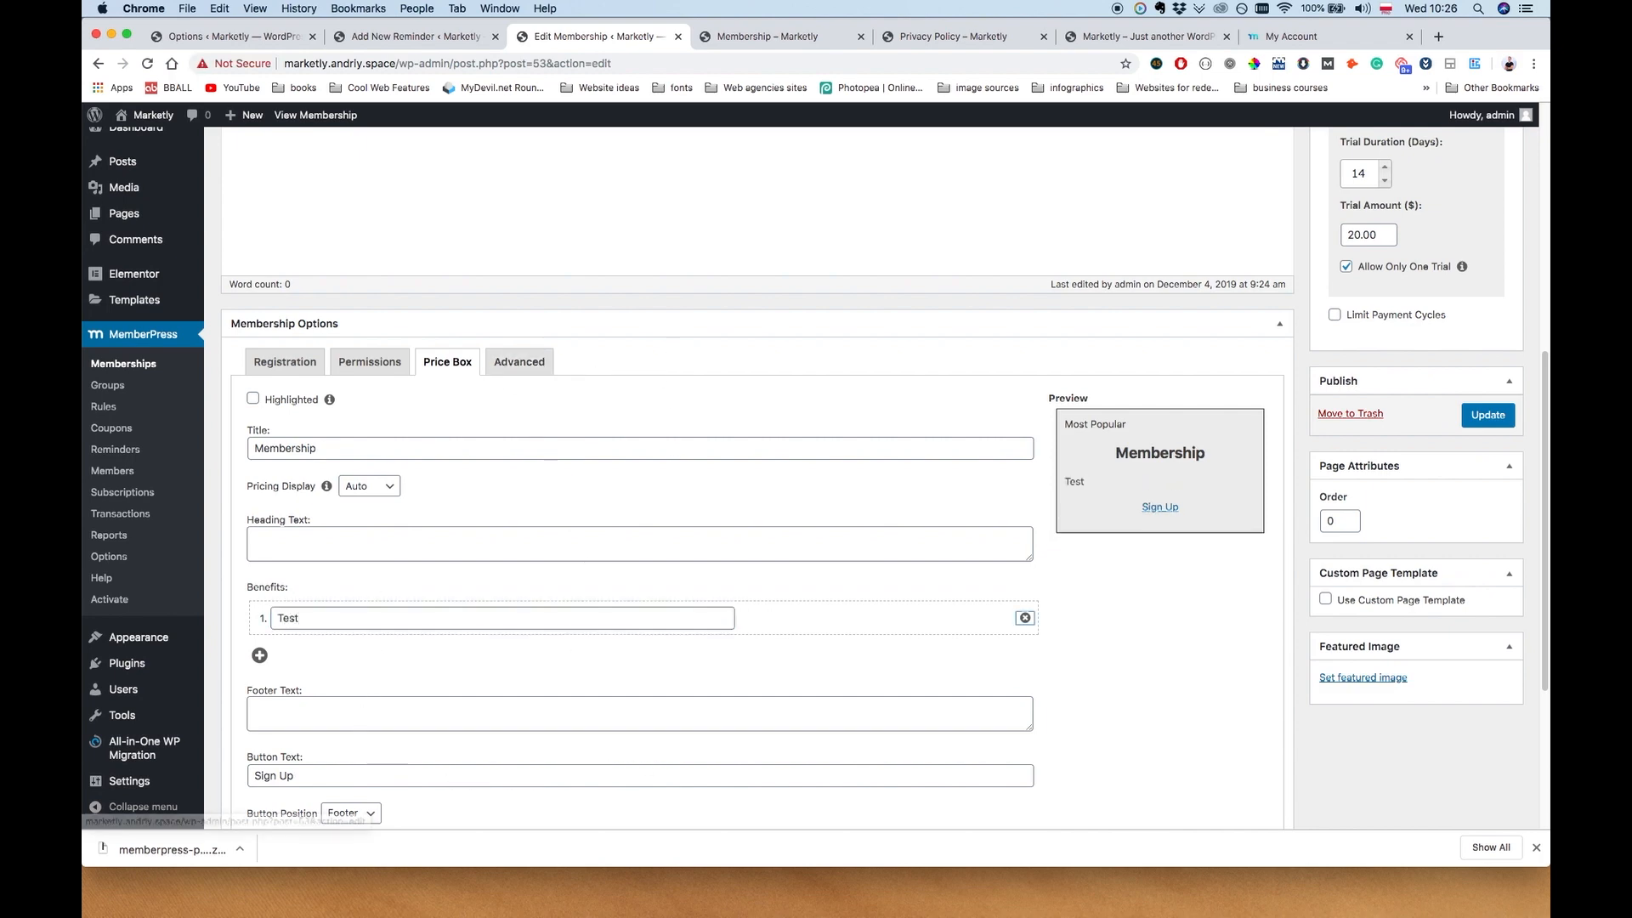
{"action": "left_click", "coordinate": [260, 656]}
{"action": "left_click", "coordinate": [342, 656]}
{"action": "type", "text": "Test 2"}
{"action": "left_click", "coordinate": [516, 697]}
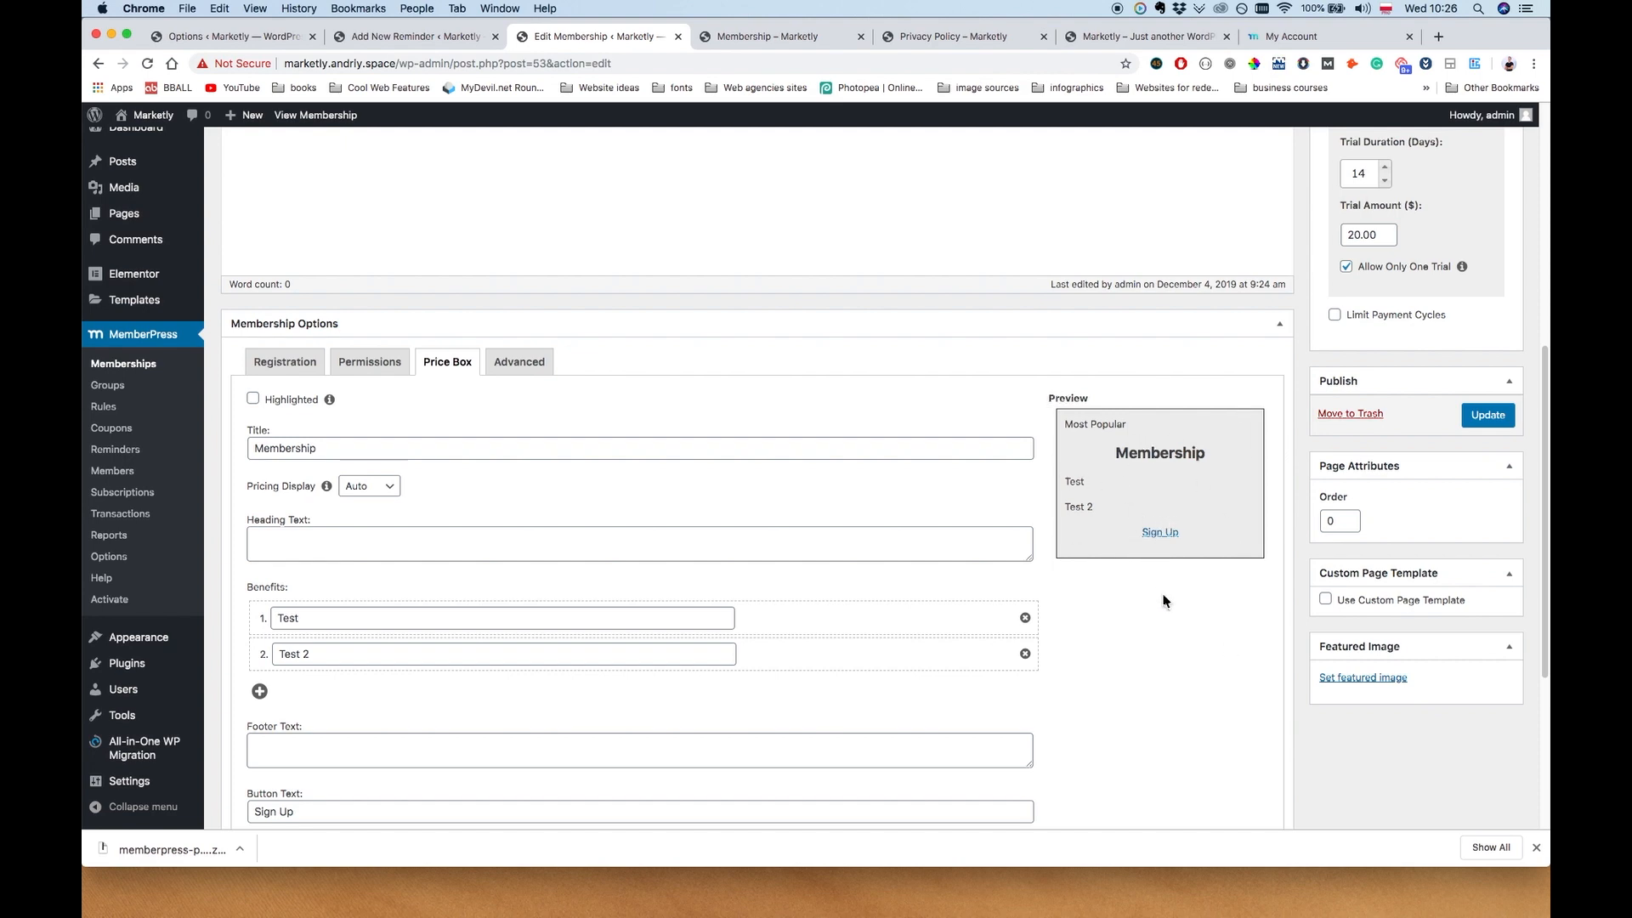
Switch the price box's Highlighted option on and off, and remove both test benefits
{"action": "left_click", "coordinate": [254, 399]}
{"action": "left_click", "coordinate": [253, 398]}
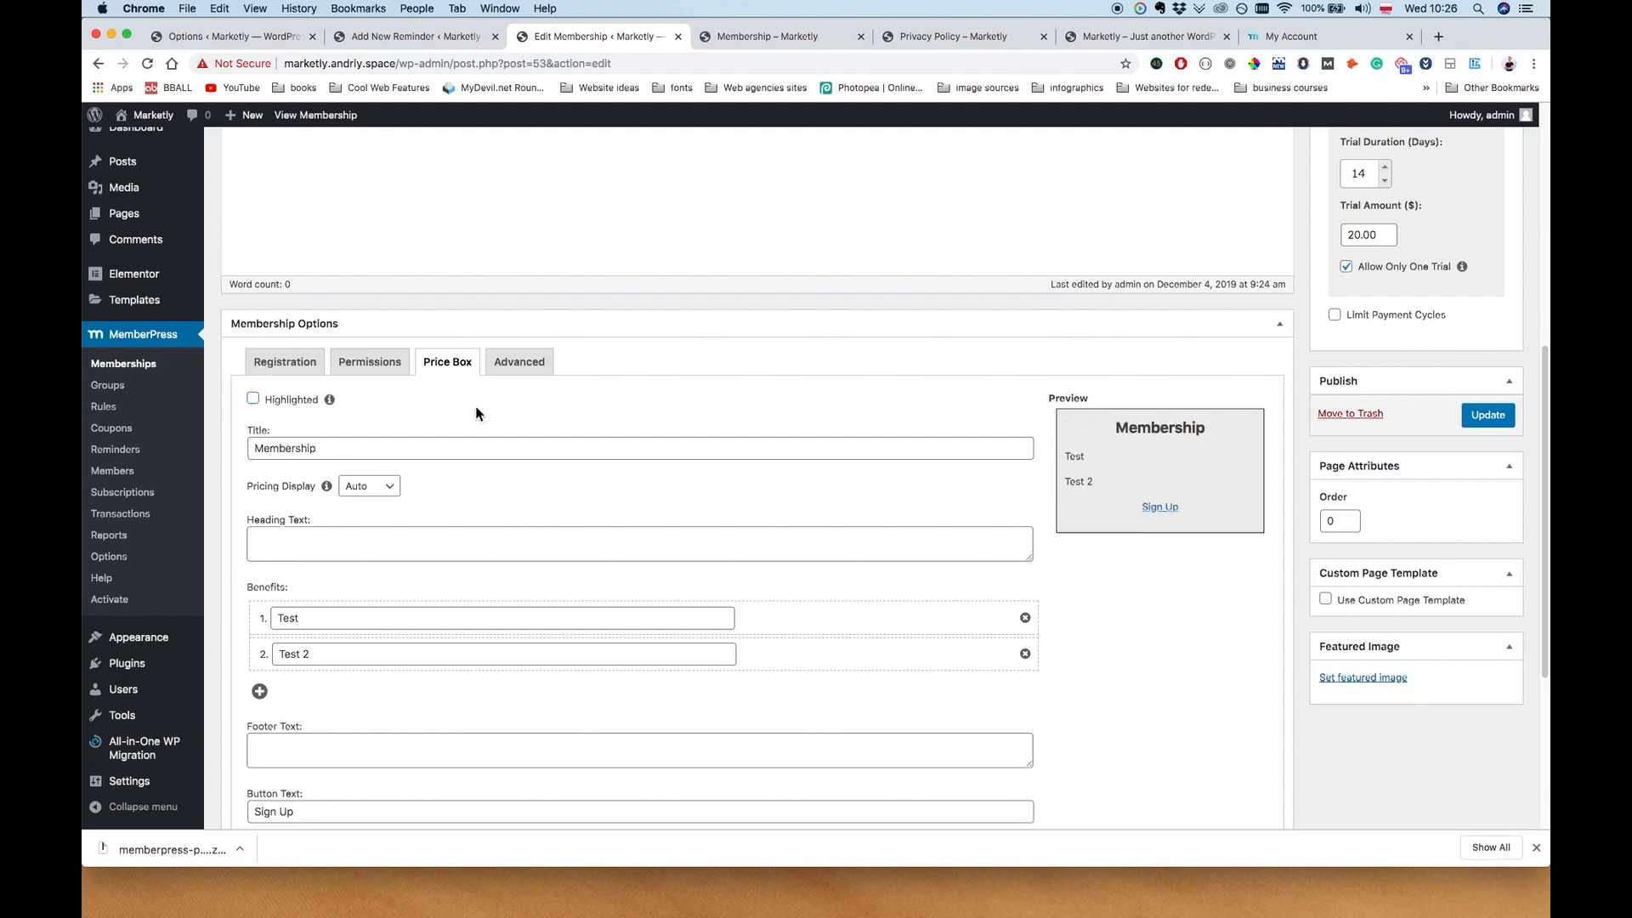
{"action": "scroll", "coordinate": [850, 561], "scroll_direction": "down", "scroll_amount": 4}
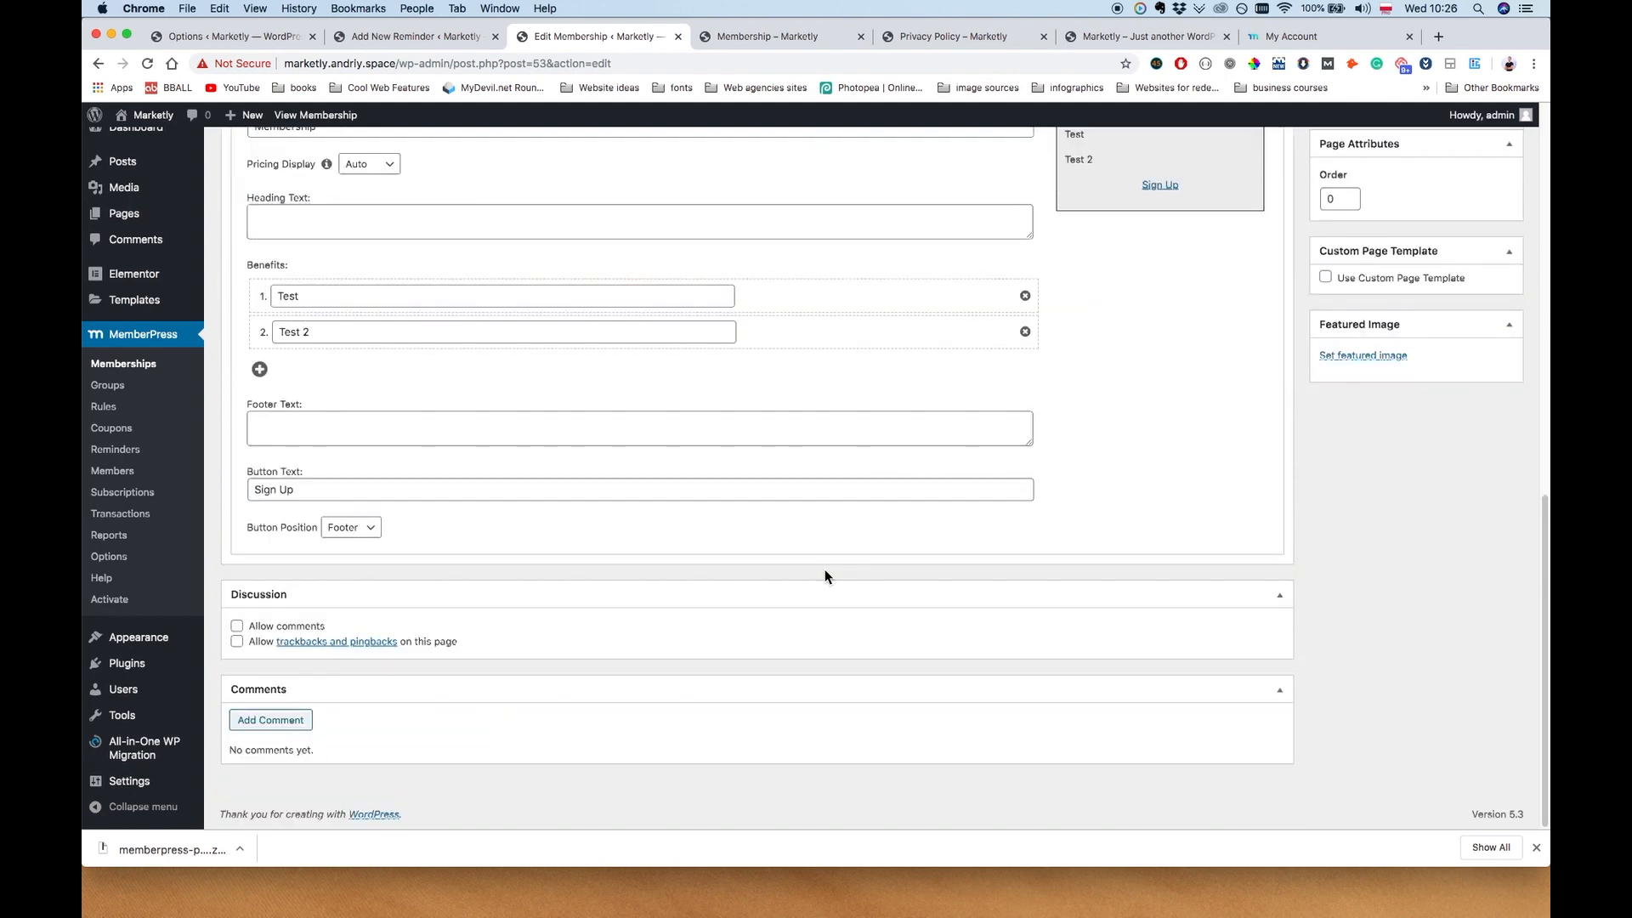
{"action": "scroll", "coordinate": [824, 569], "scroll_direction": "up", "scroll_amount": 2}
{"action": "left_click", "coordinate": [1027, 528]}
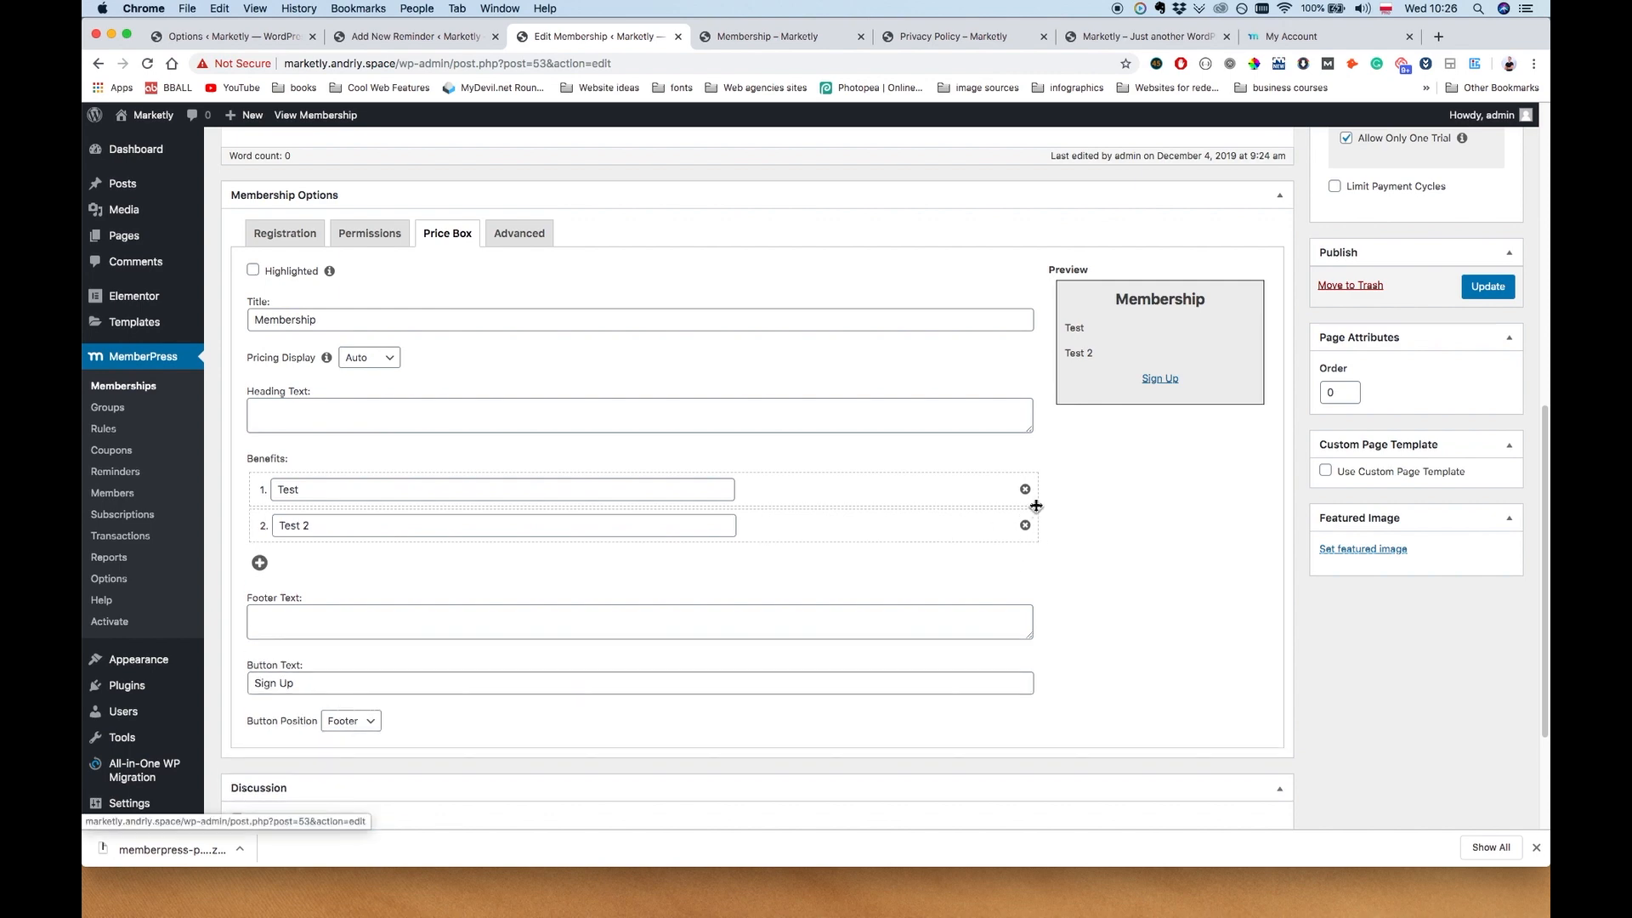
{"action": "left_click", "coordinate": [1029, 522]}
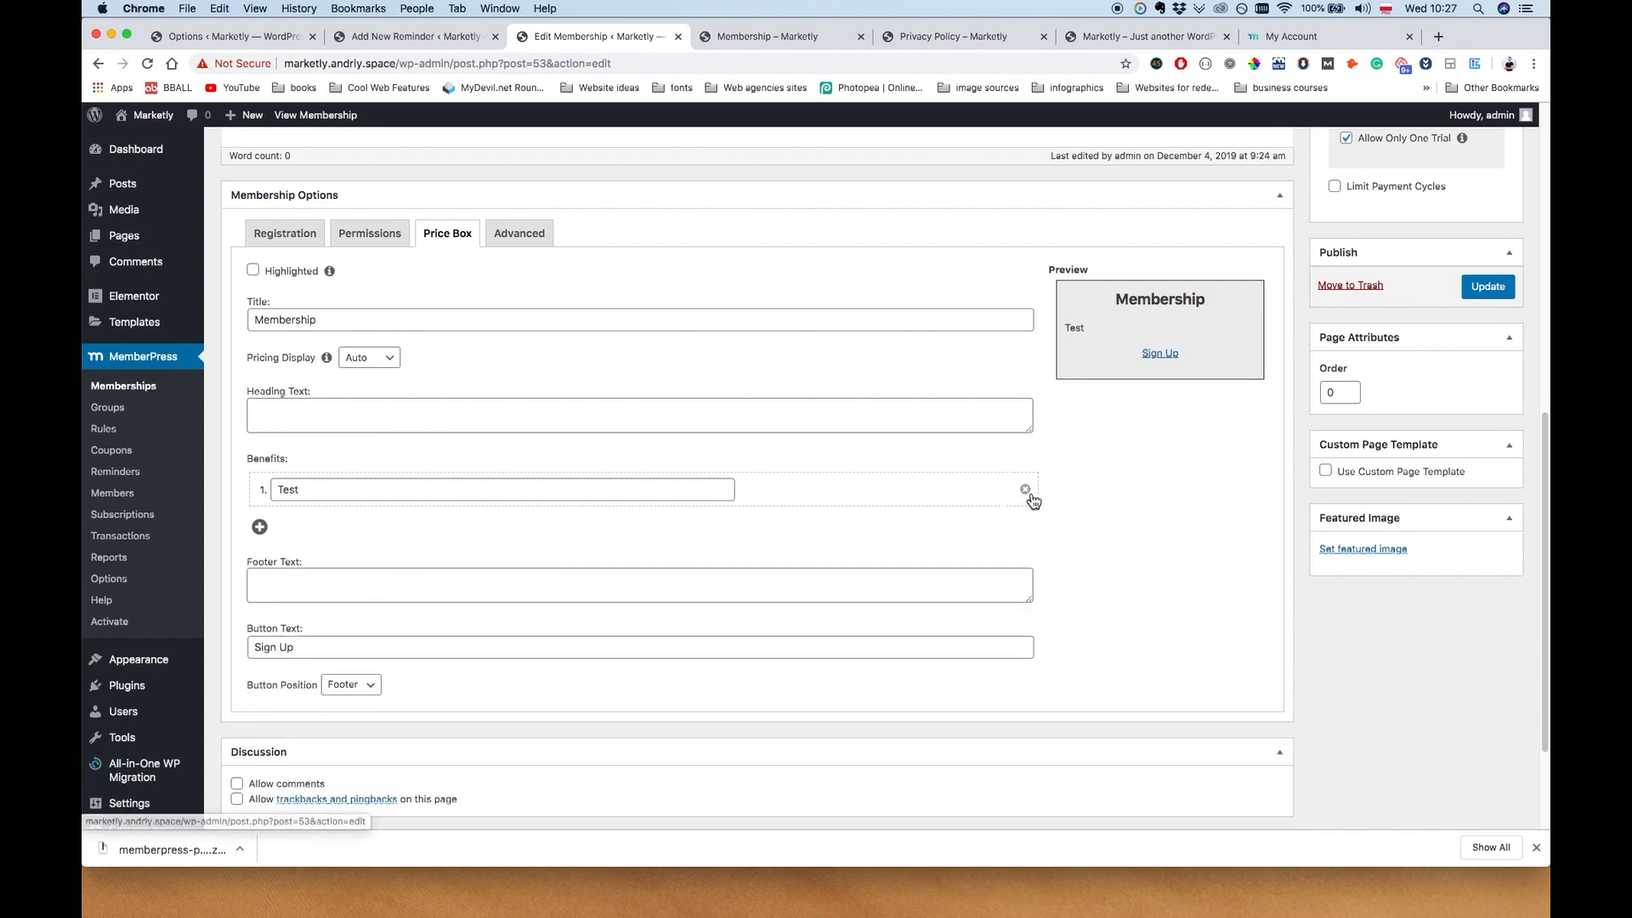
{"action": "left_click", "coordinate": [1026, 490]}
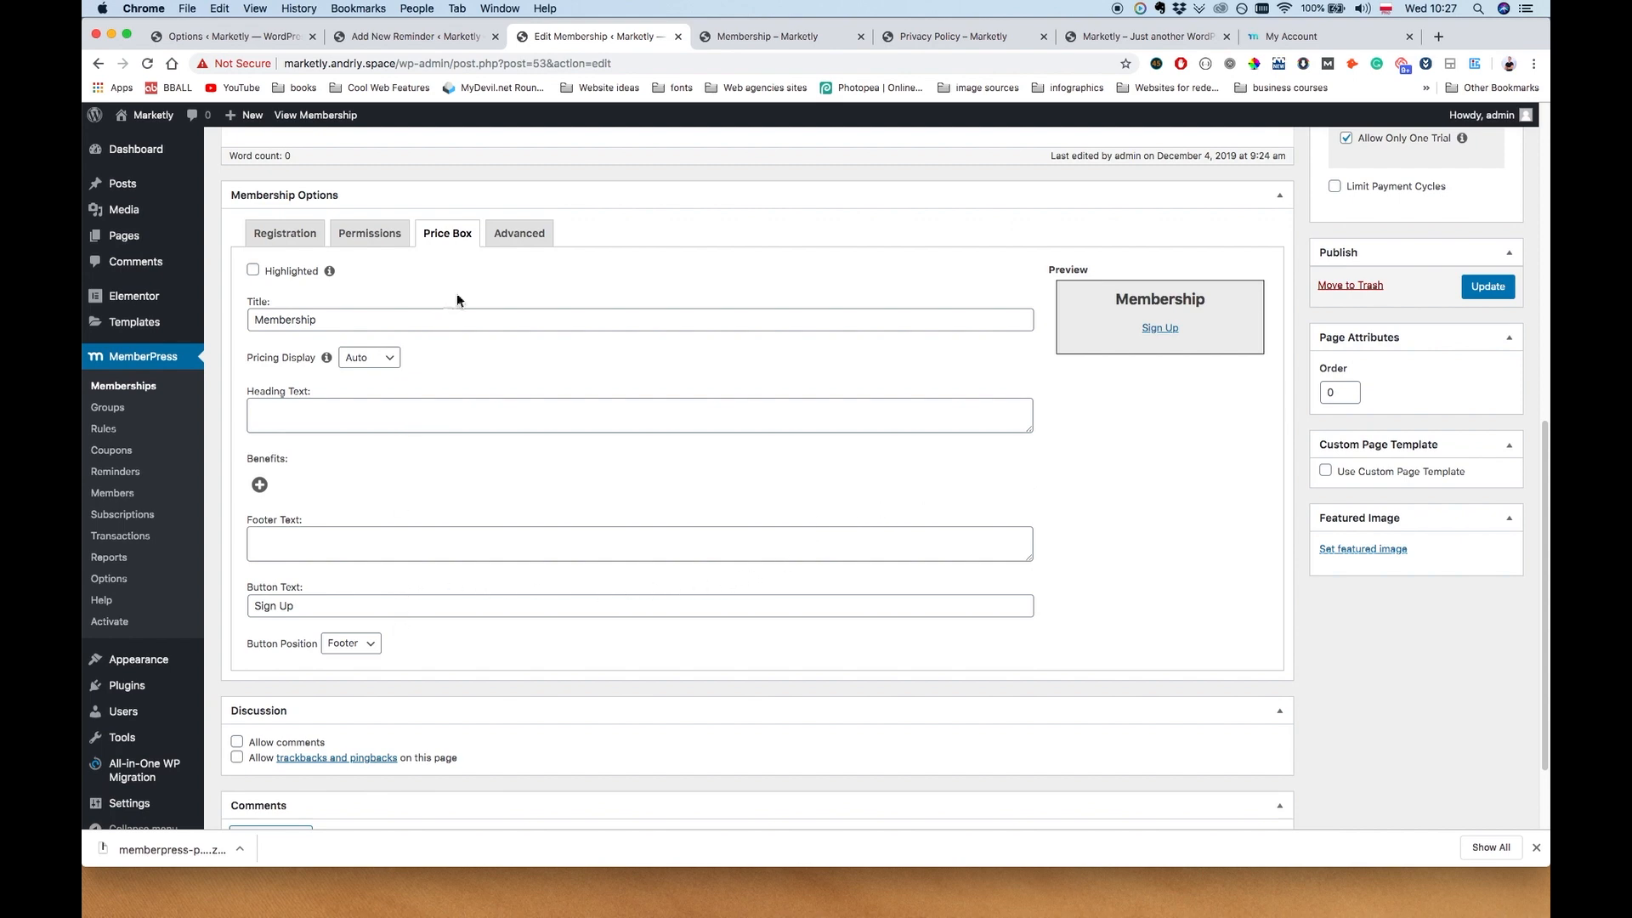
Read the help note for Membership Access URL in the membership's advanced options, and dismiss it
{"action": "left_click", "coordinate": [510, 222]}
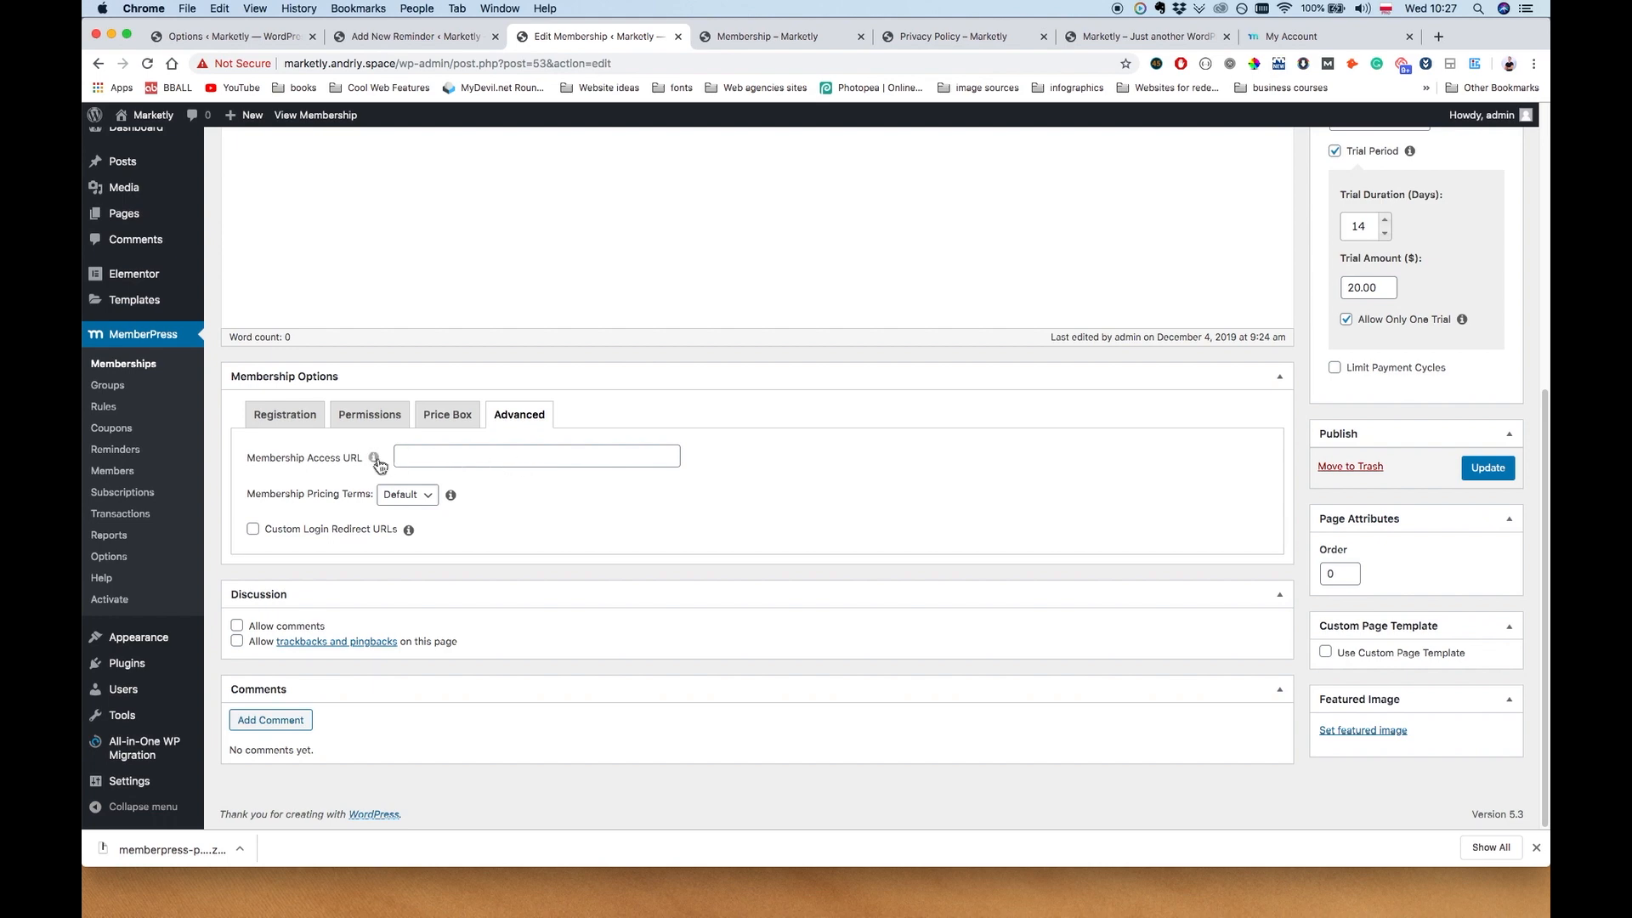
{"action": "mouse_move", "coordinate": [375, 459]}
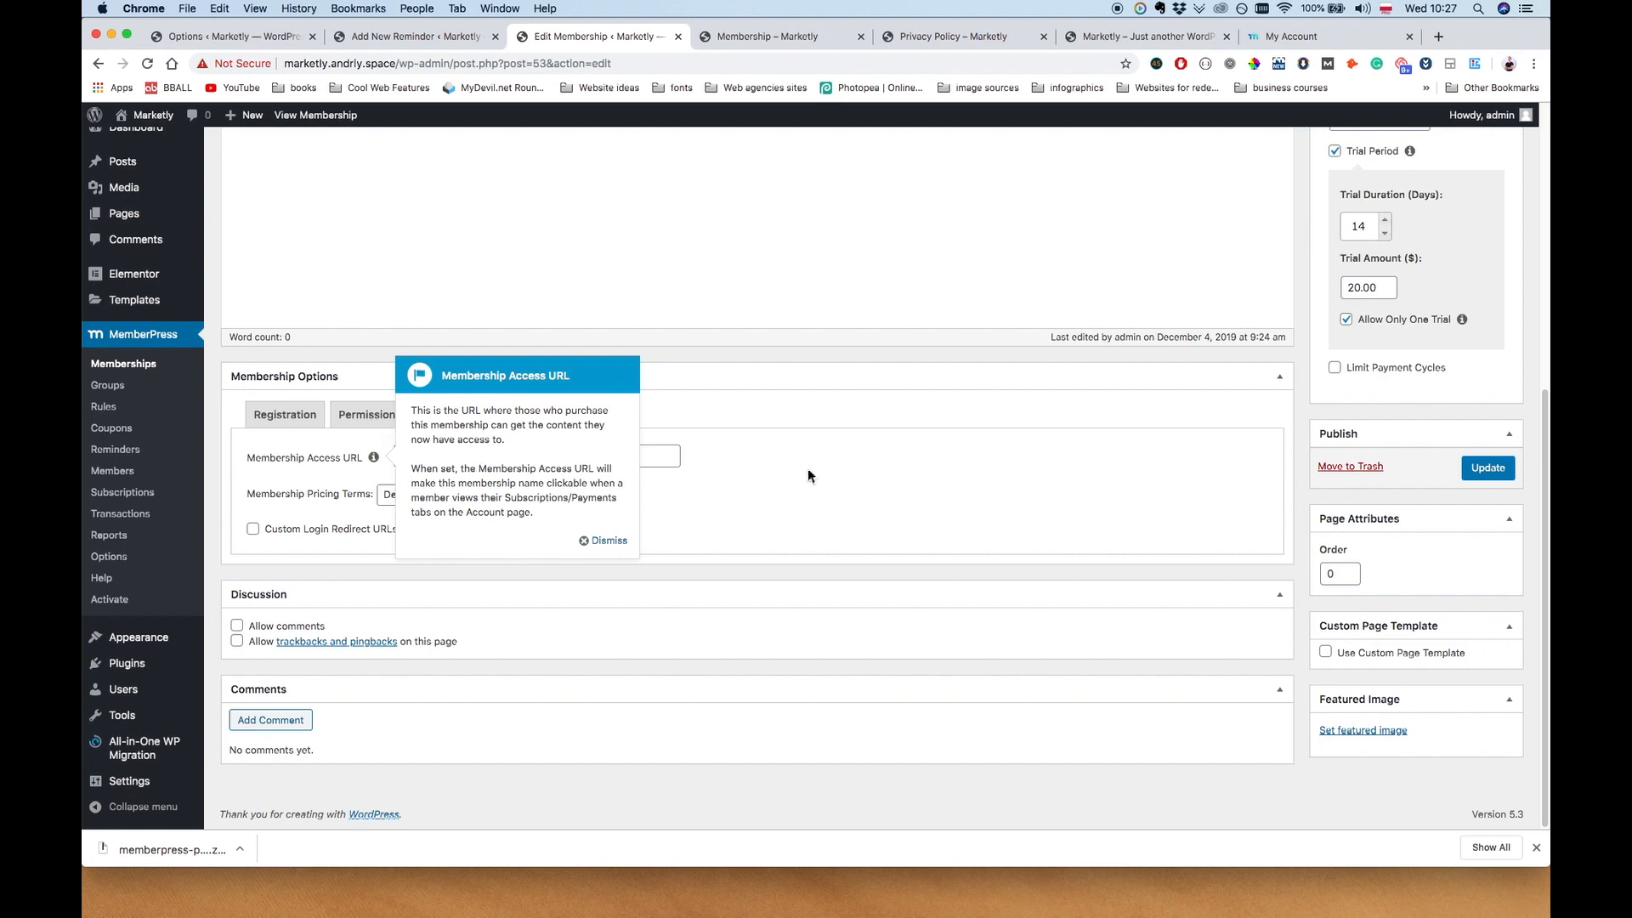
{"action": "left_click", "coordinate": [609, 540]}
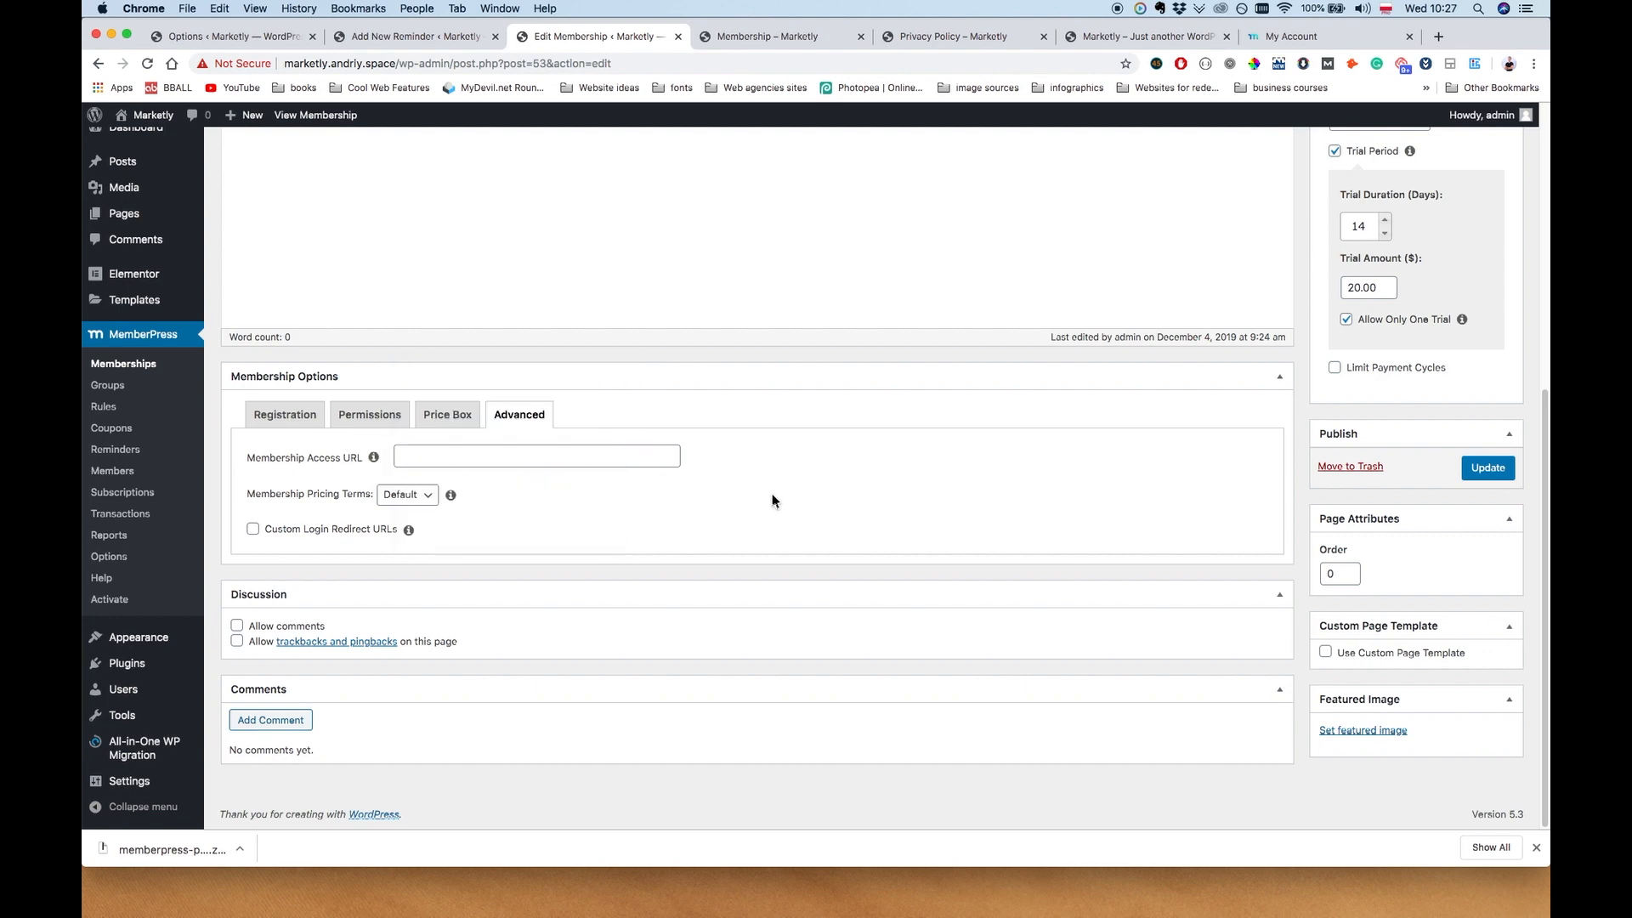
Try Custom membership pricing terms and the custom login redirect URLs option, restoring the terms to Default and disabling the redirects
{"action": "left_click", "coordinate": [409, 497]}
{"action": "left_click", "coordinate": [656, 503]}
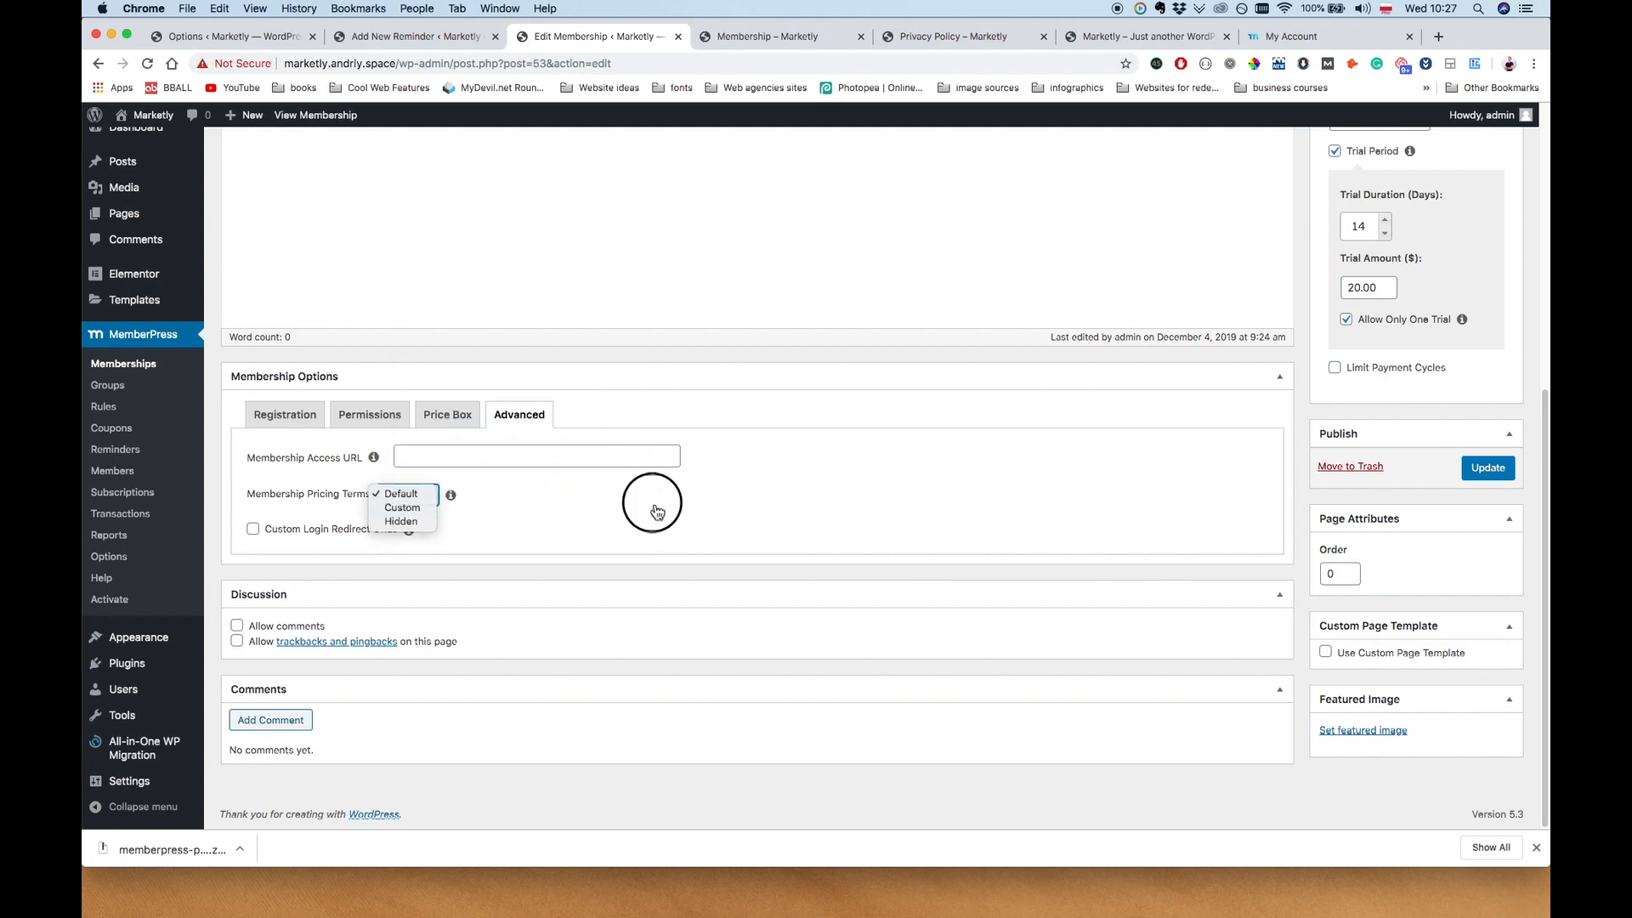
{"action": "left_click", "coordinate": [408, 495]}
{"action": "left_click", "coordinate": [419, 519]}
{"action": "left_click", "coordinate": [446, 490]}
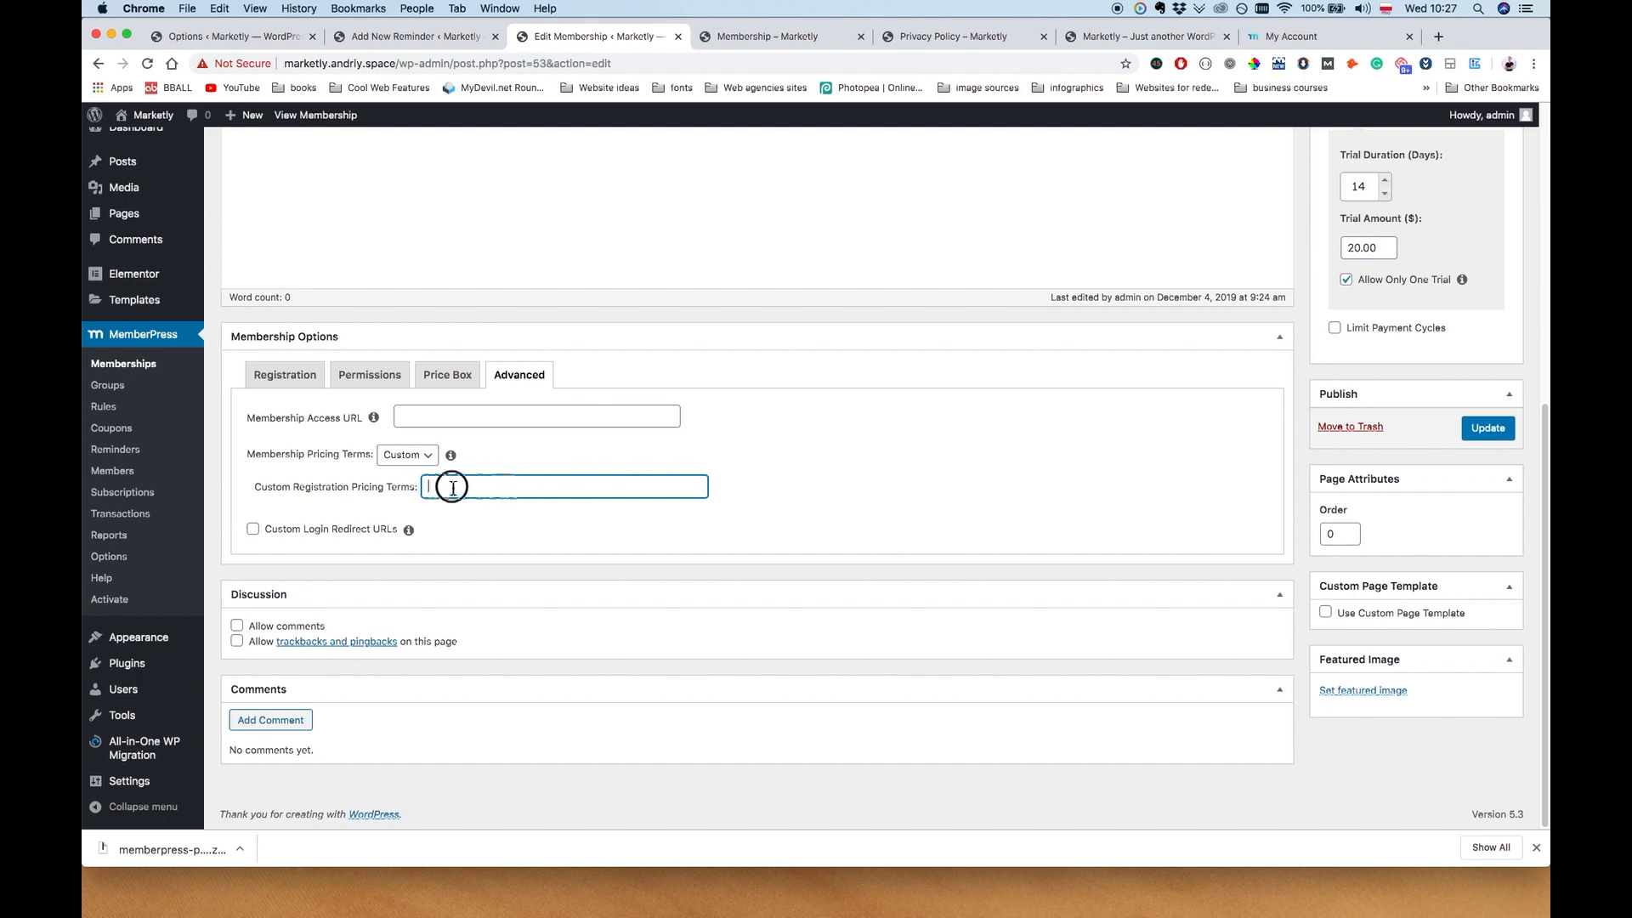
{"action": "left_click", "coordinate": [425, 459]}
{"action": "left_click", "coordinate": [426, 441]}
{"action": "left_click", "coordinate": [353, 529]}
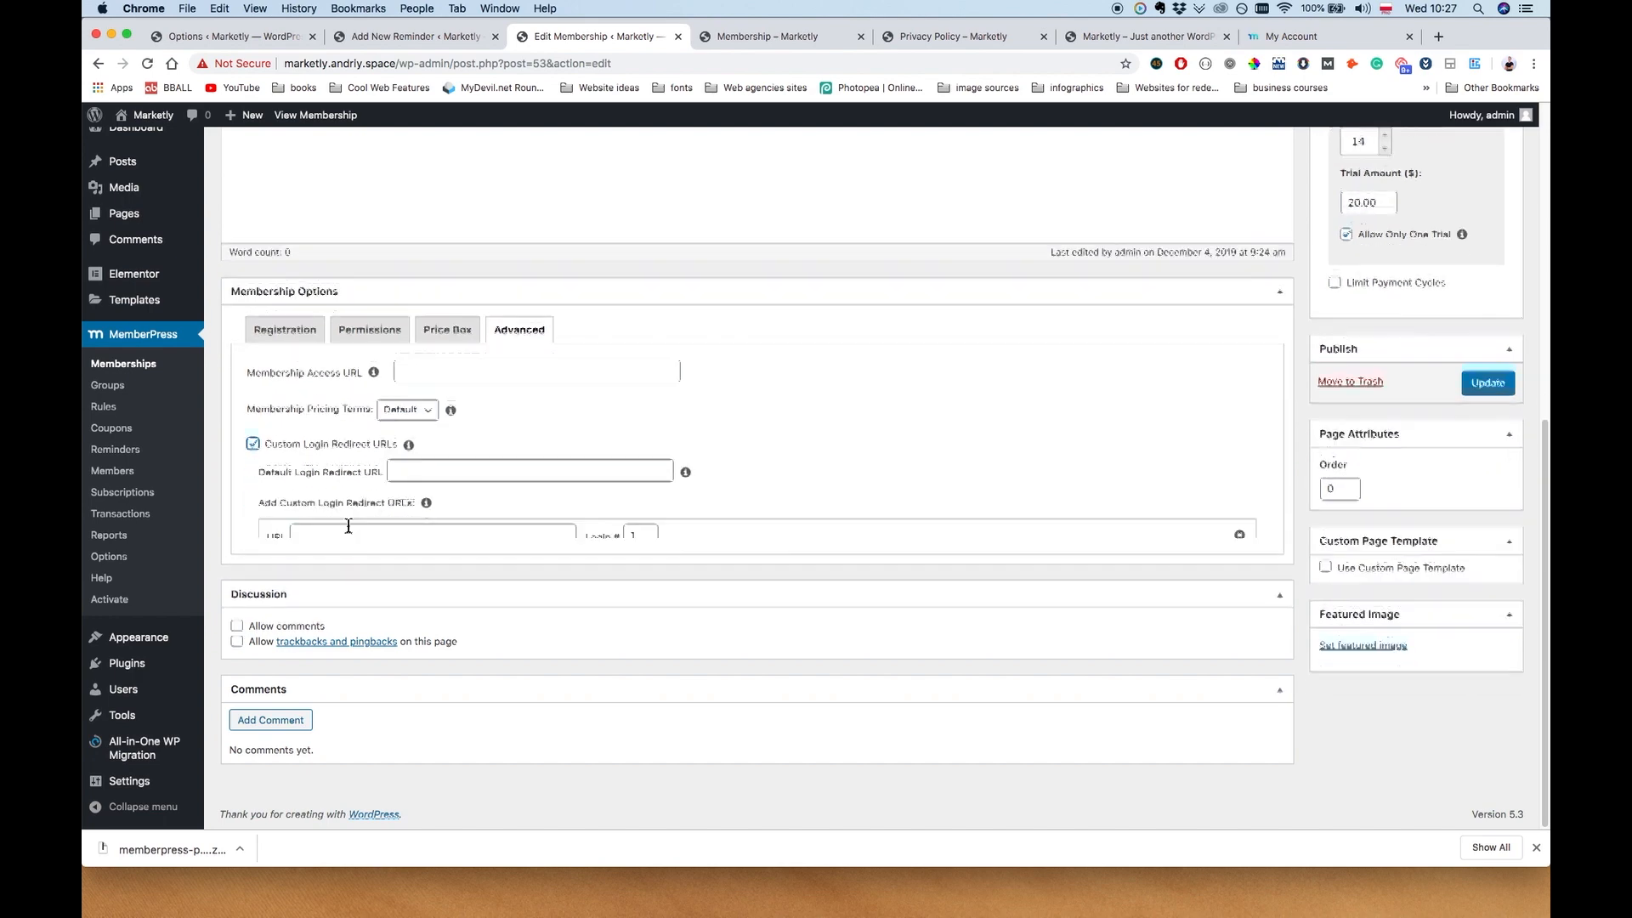
{"action": "left_click", "coordinate": [320, 394]}
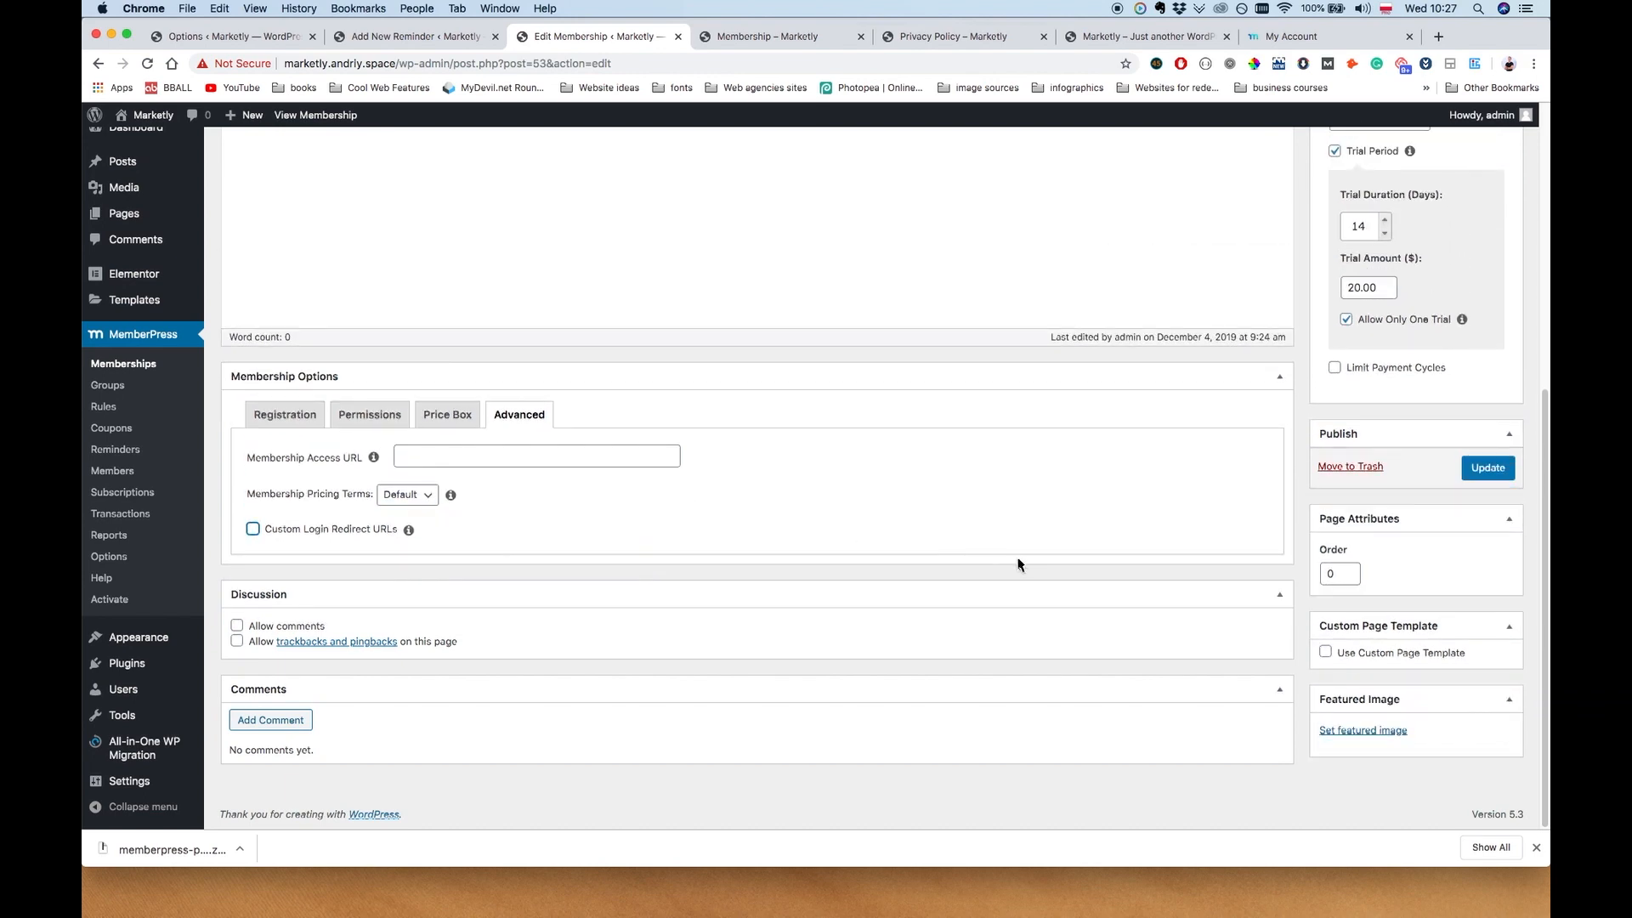
Update the membership to save its current terms and options
{"action": "scroll", "coordinate": [972, 561], "scroll_direction": "up", "scroll_amount": 6}
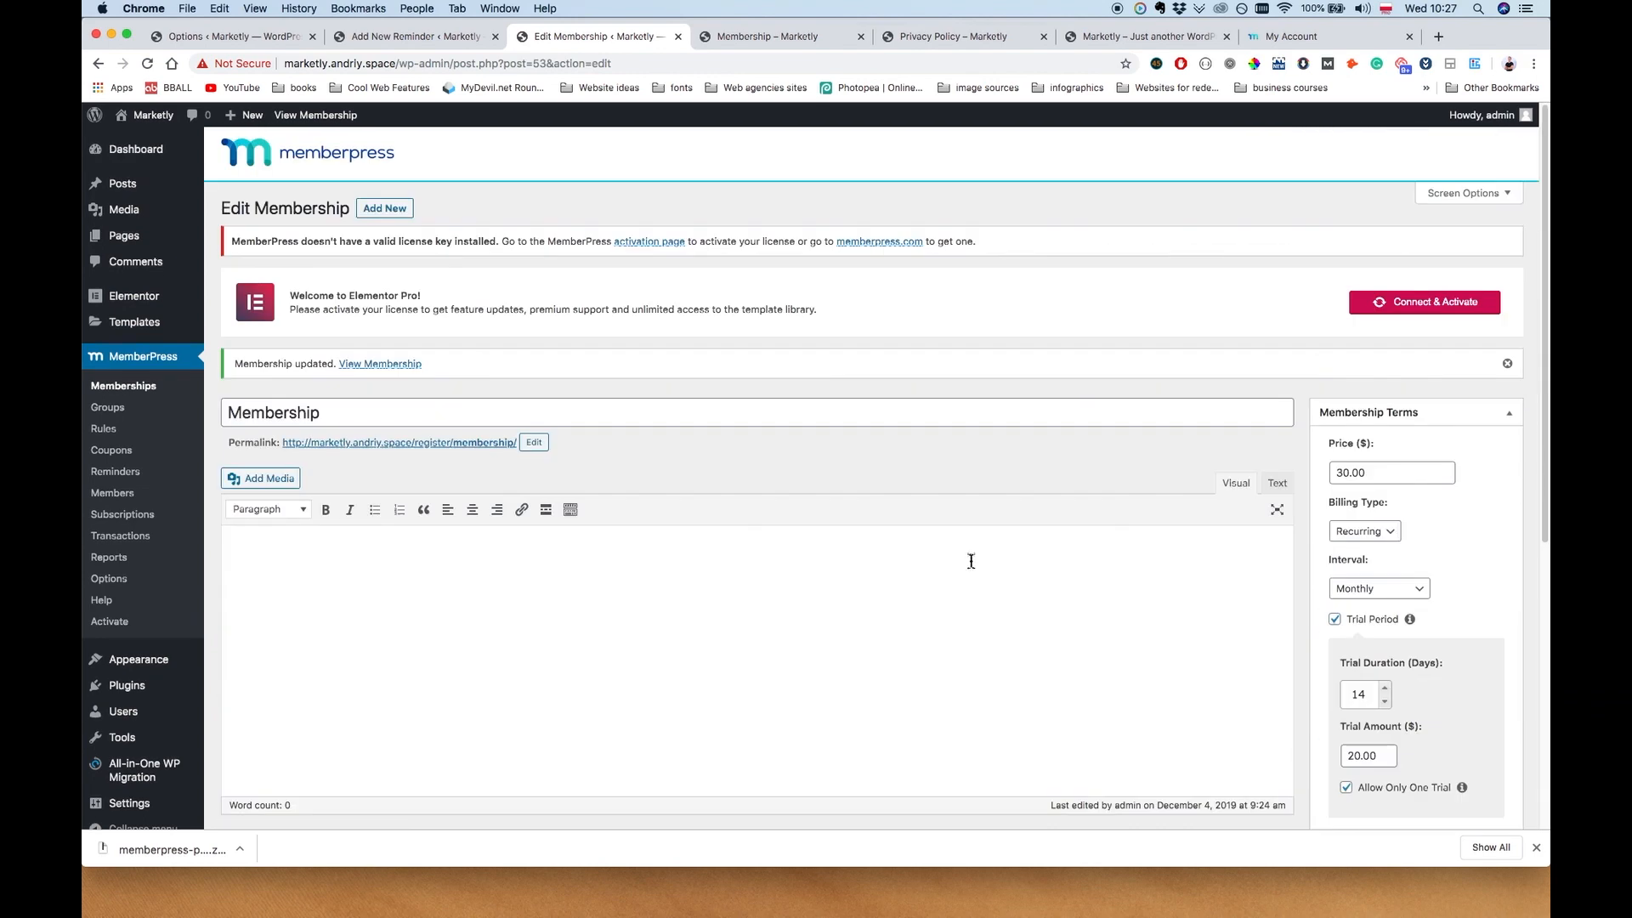
{"action": "scroll", "coordinate": [1224, 601], "scroll_direction": "down", "scroll_amount": 6}
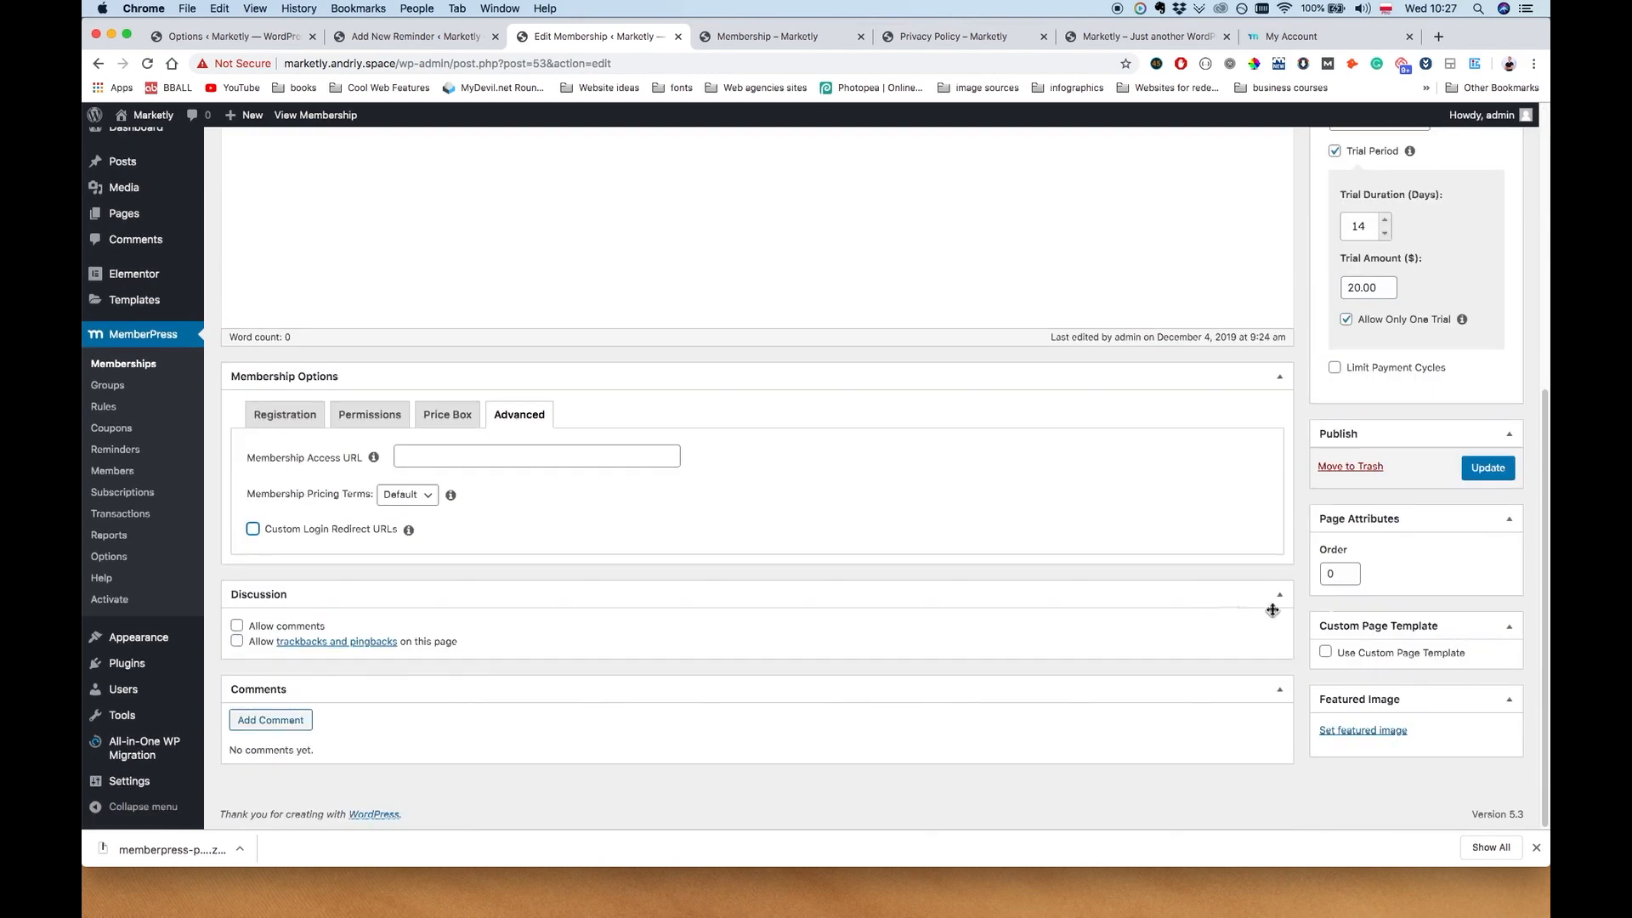
{"action": "left_click", "coordinate": [1490, 467]}
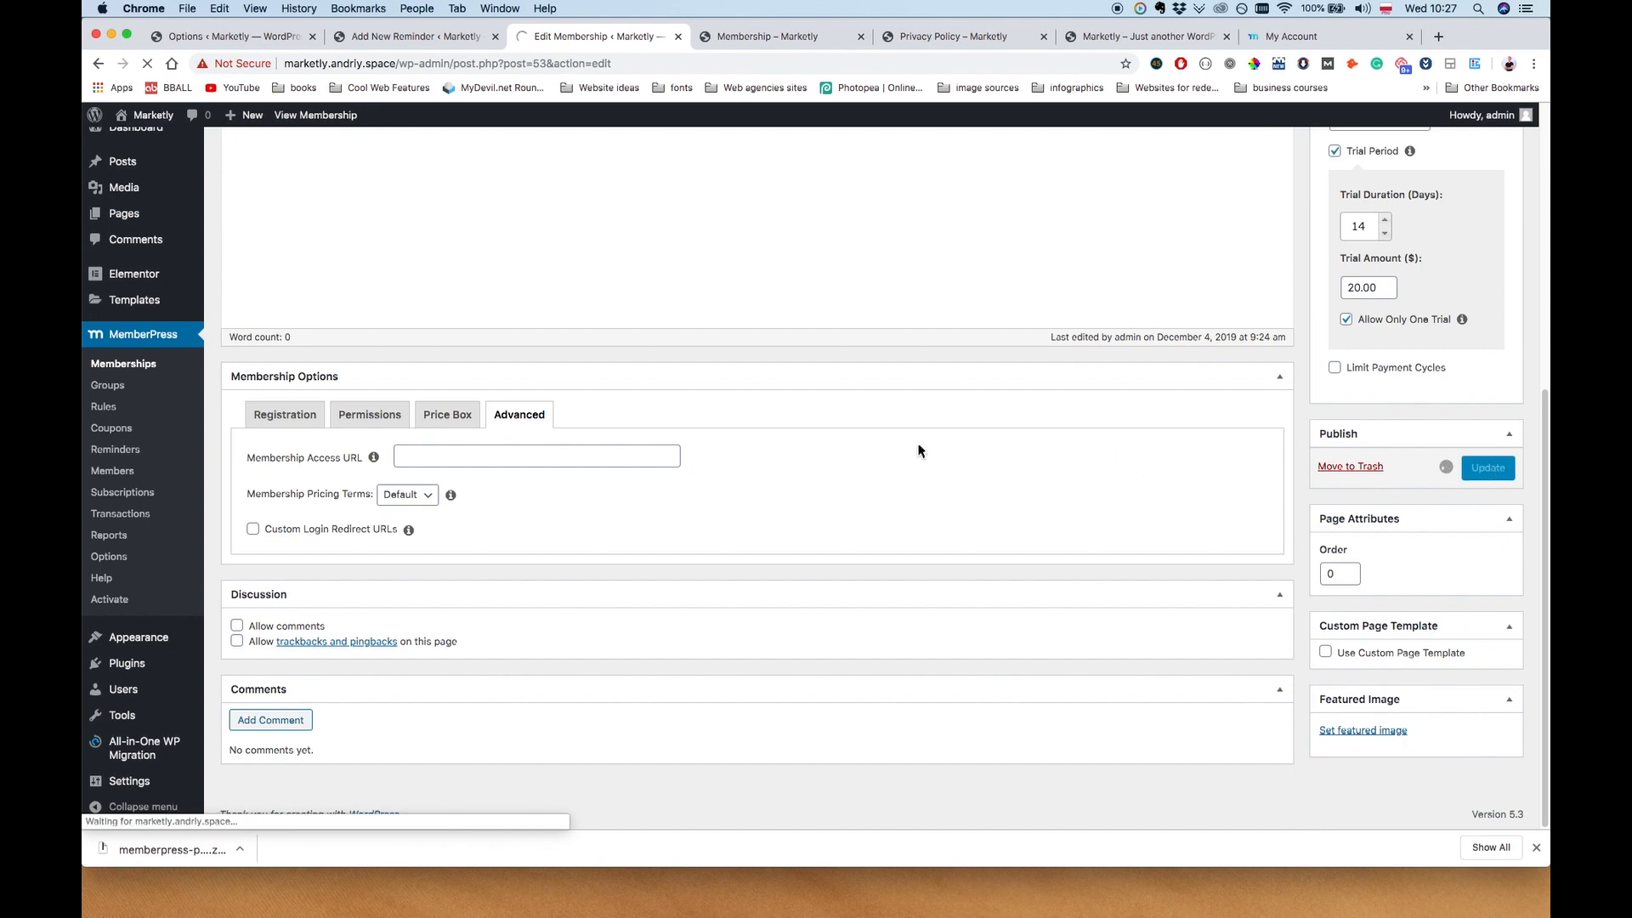